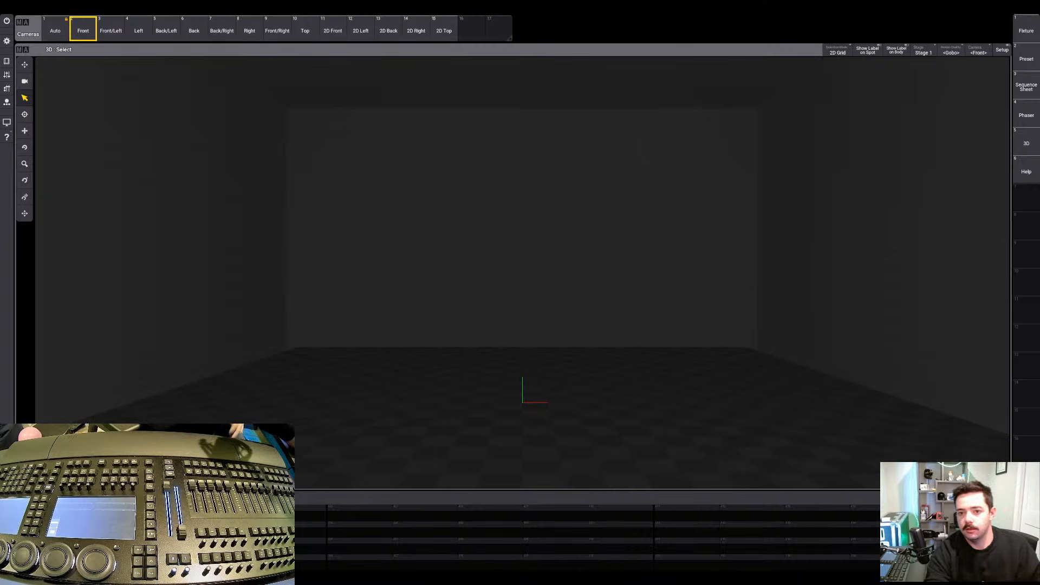
Load the demo show MA_StartShow.show without saving the current show
{"action": "left_click", "coordinate": [6, 41]}
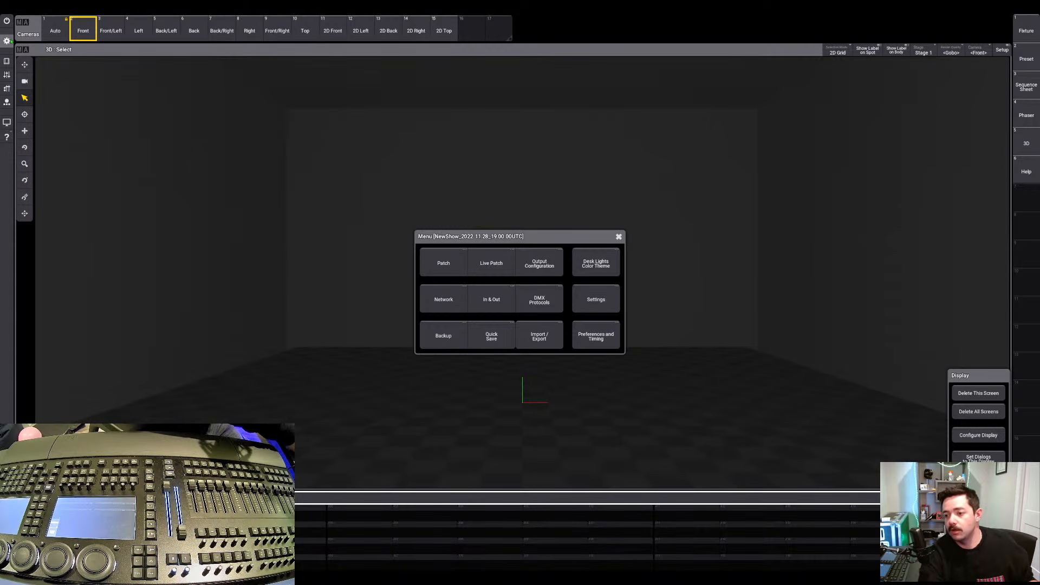
{"action": "left_click", "coordinate": [440, 335]}
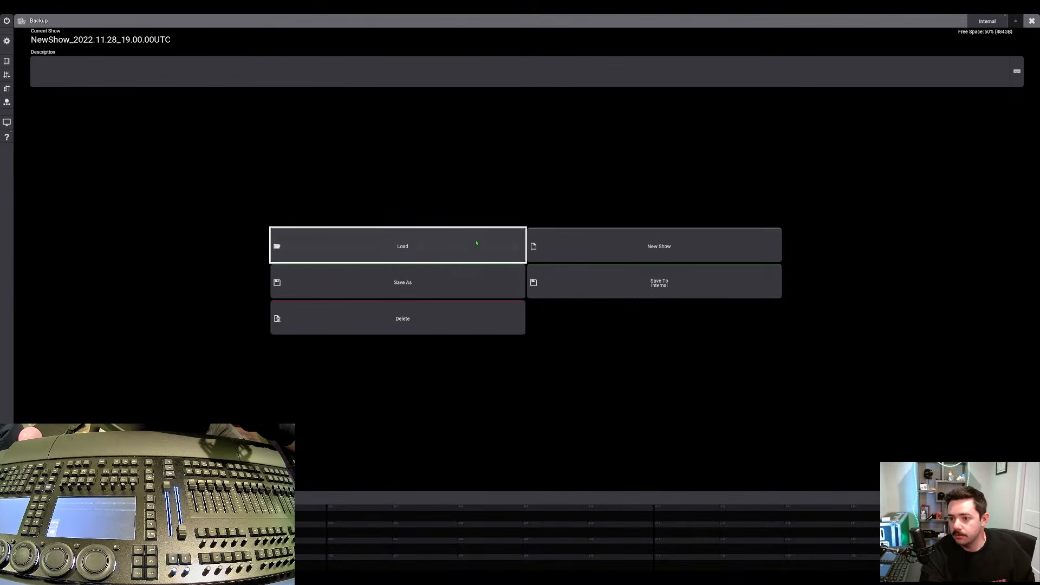
{"action": "left_click", "coordinate": [475, 244]}
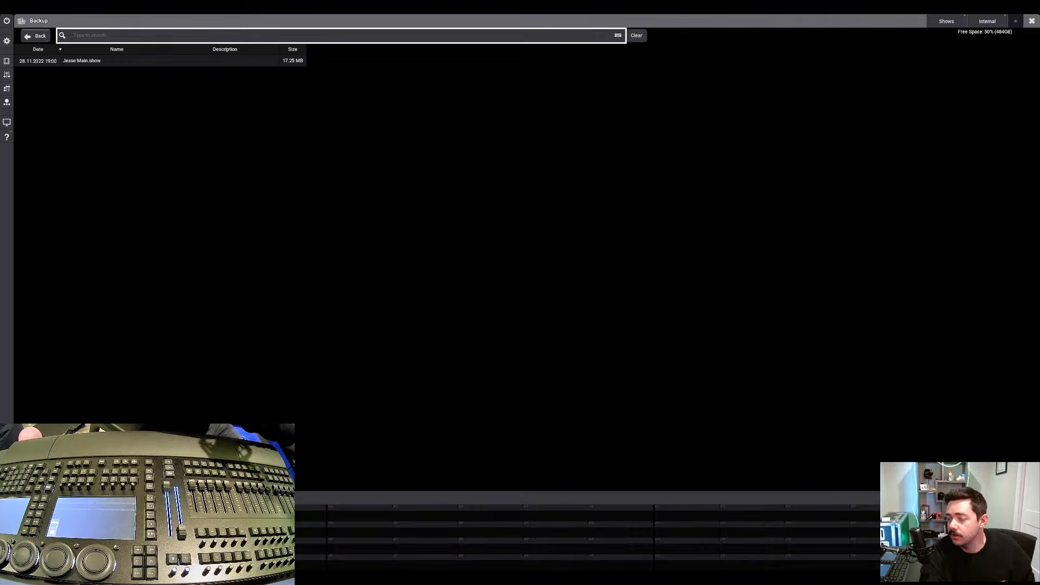
{"action": "left_click", "coordinate": [948, 21]}
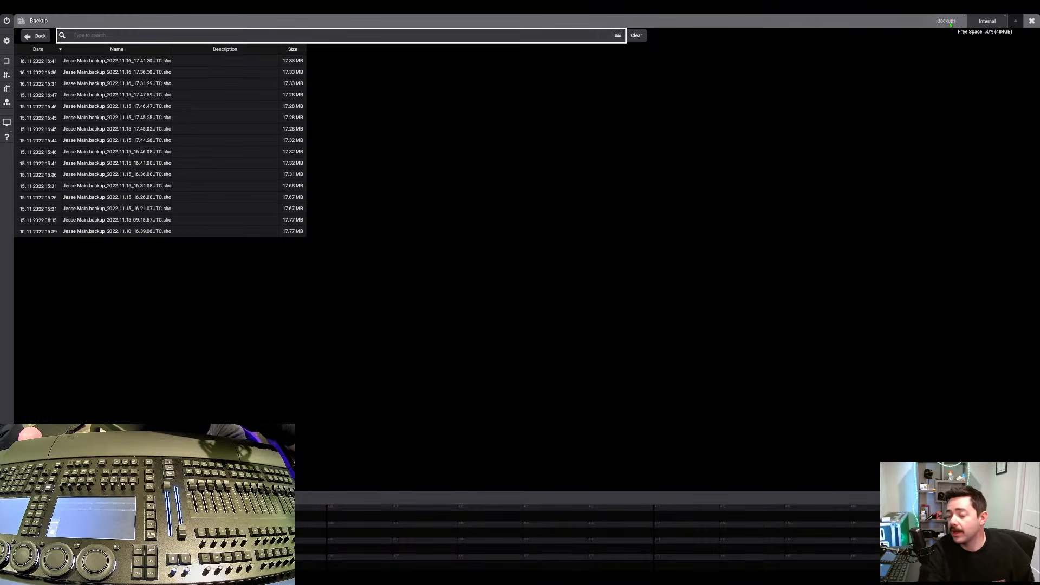
{"action": "left_click", "coordinate": [951, 24]}
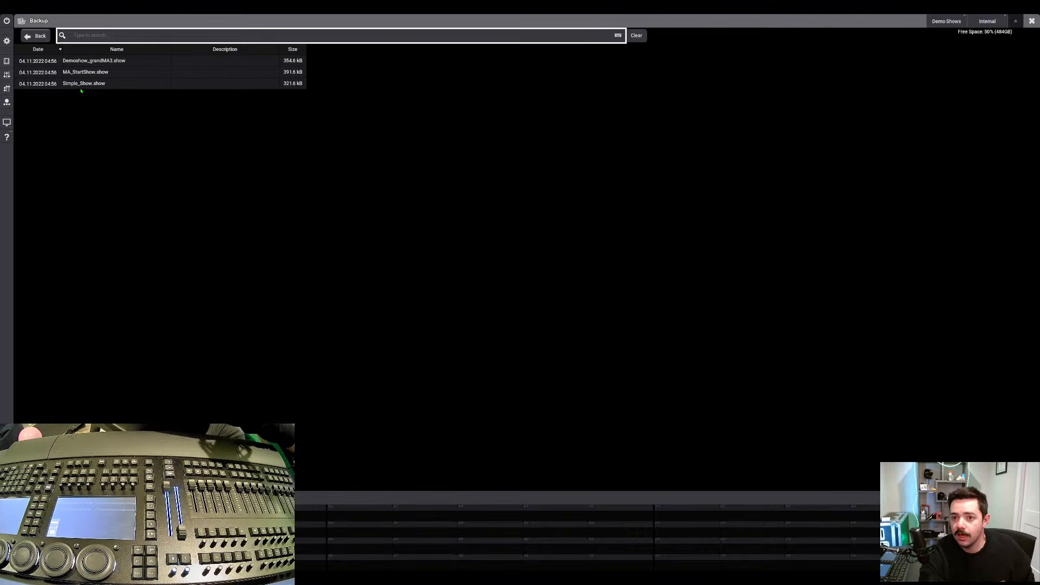
{"action": "left_click", "coordinate": [99, 74]}
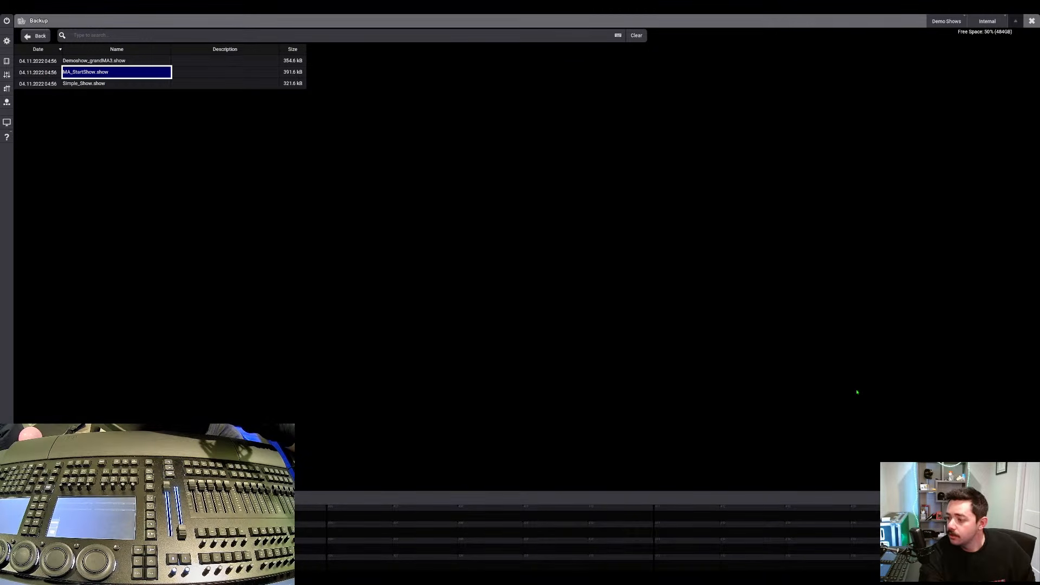
{"action": "key", "text": "Return"}
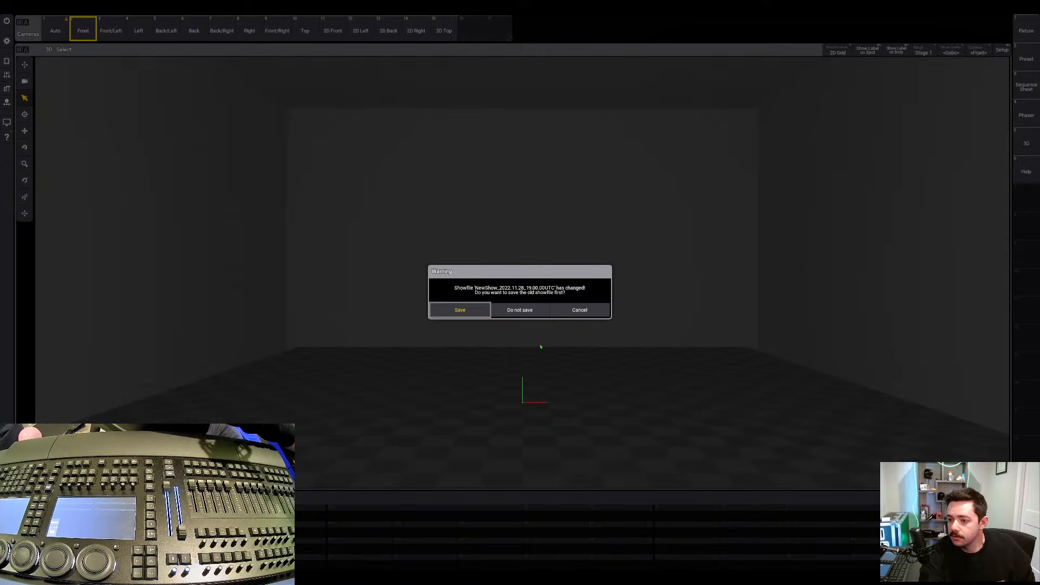
{"action": "left_click", "coordinate": [510, 312]}
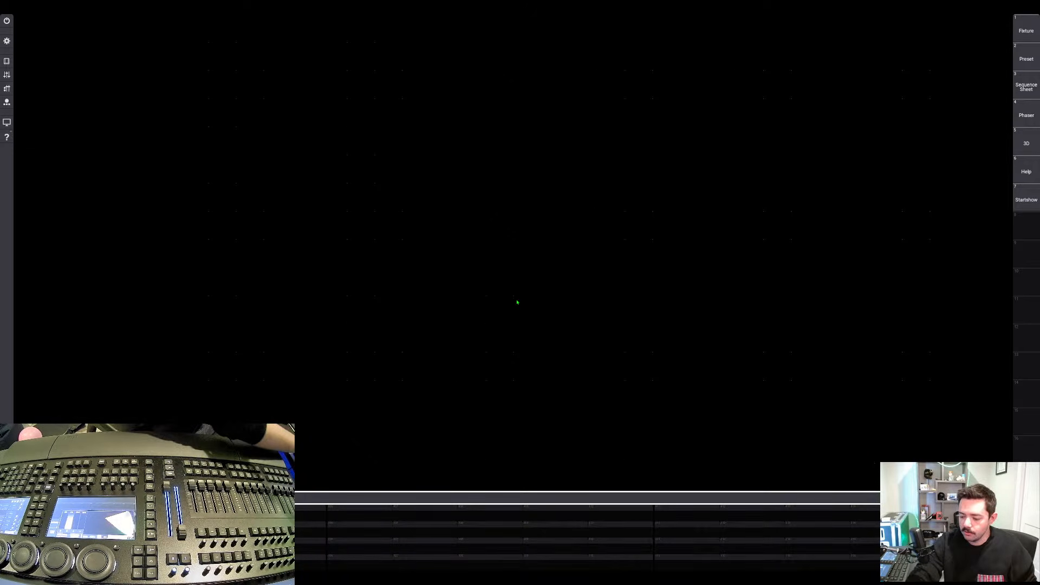
Recall the 3D view and enlarge the 3D window to fill the screen
{"action": "left_click", "coordinate": [1025, 143]}
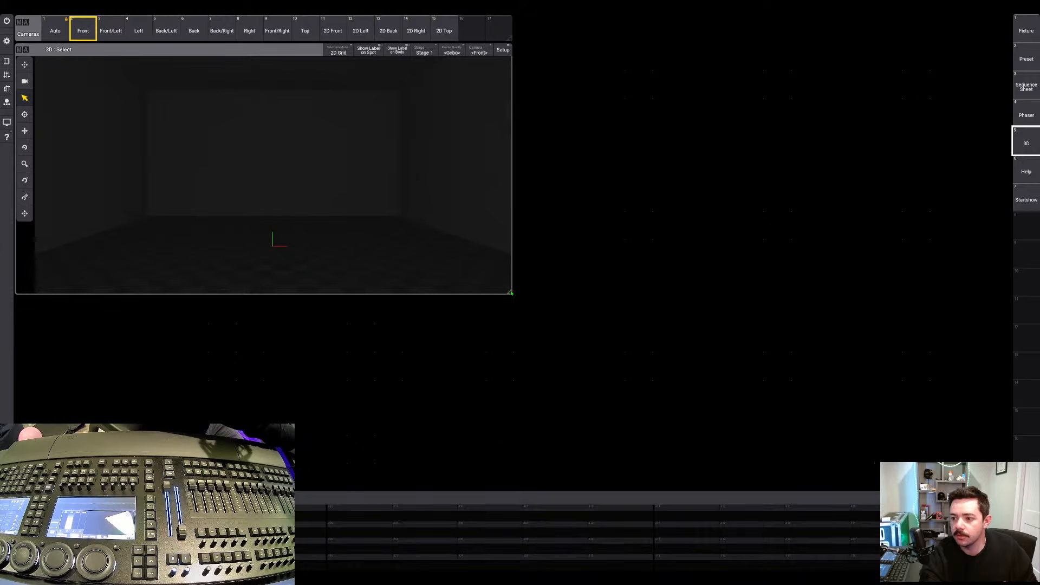
{"action": "left_click_drag", "start_coordinate": [509, 293], "coordinate": [1011, 489]}
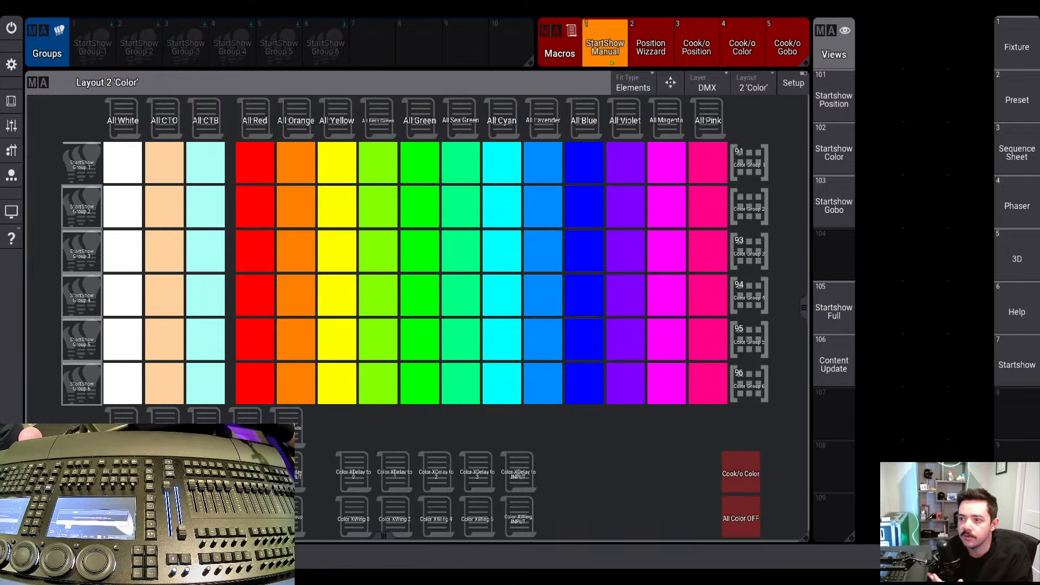
Show the Startshow Position layout and confirm the pending patch prompt
{"action": "left_click", "coordinate": [835, 98]}
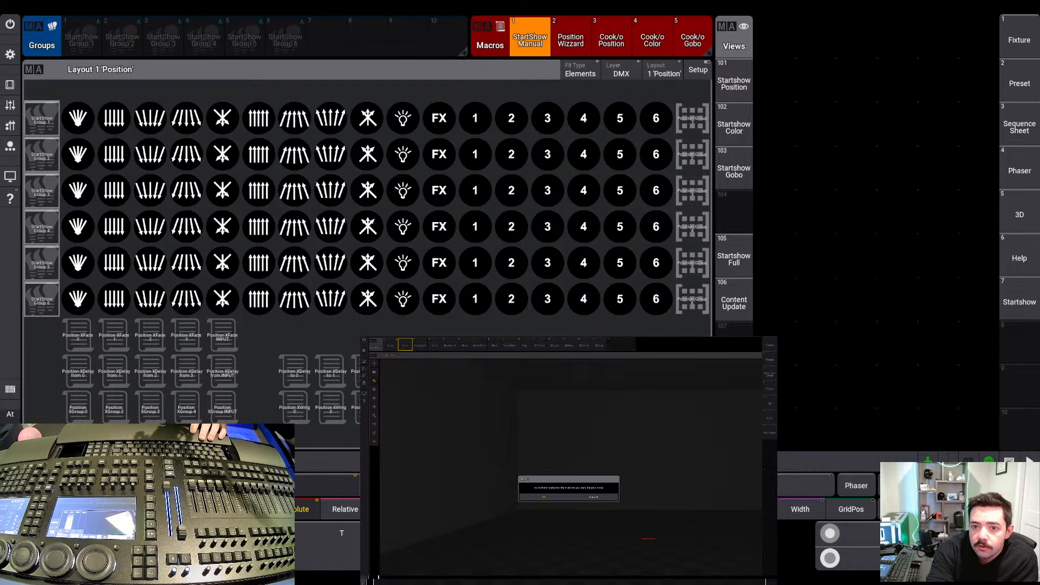
{"action": "key", "text": "Return"}
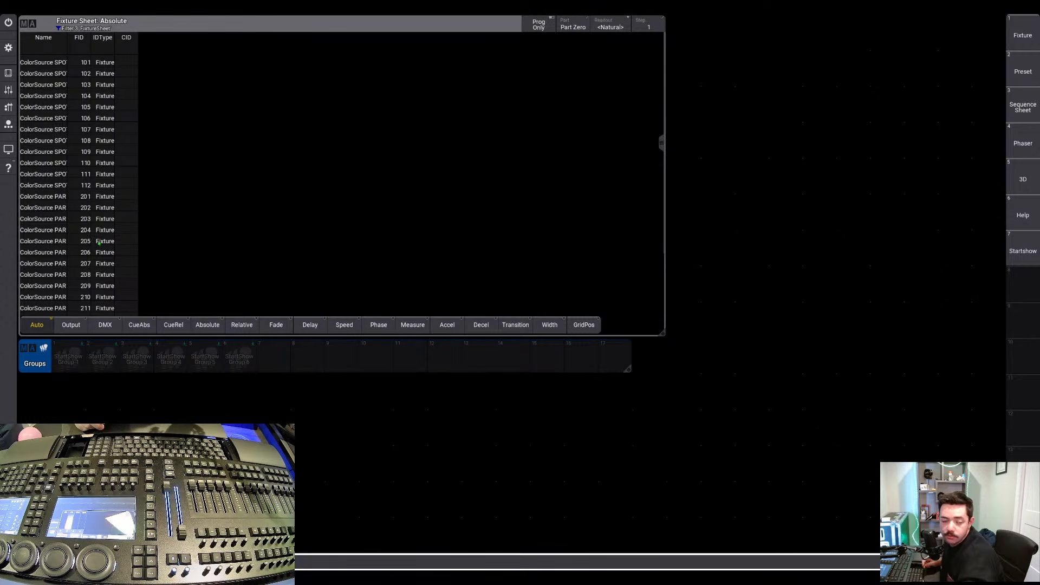
Select fixtures 112 through 203 and a range from 209 into the 300-numbered fixtures in the fixture sheet
{"action": "mouse_move", "coordinate": [119, 190]}
{"action": "left_mouse_down"}
{"action": "mouse_move", "coordinate": [19, 325]}
{"action": "mouse_move", "coordinate": [42, 327]}
{"action": "mouse_move", "coordinate": [218, 162]}
{"action": "mouse_move", "coordinate": [314, 146]}
{"action": "mouse_move", "coordinate": [281, 146]}
{"action": "left_mouse_up"}
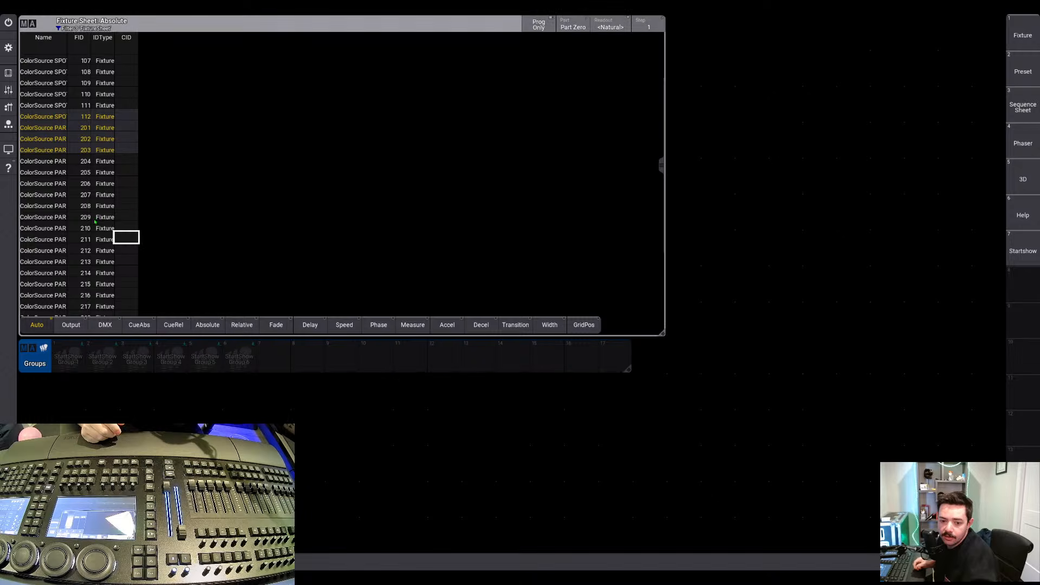
{"action": "left_click_drag", "start_coordinate": [84, 229], "coordinate": [54, 401]}
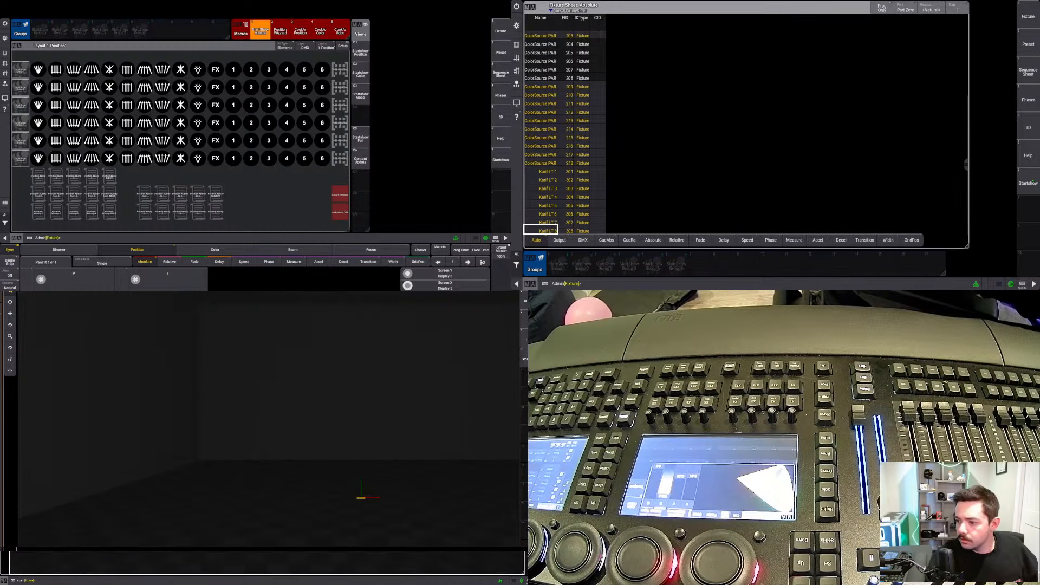
Recall the Startshow view on the screen that holds the fixture sheet
{"action": "double_click", "coordinate": [737, 0]}
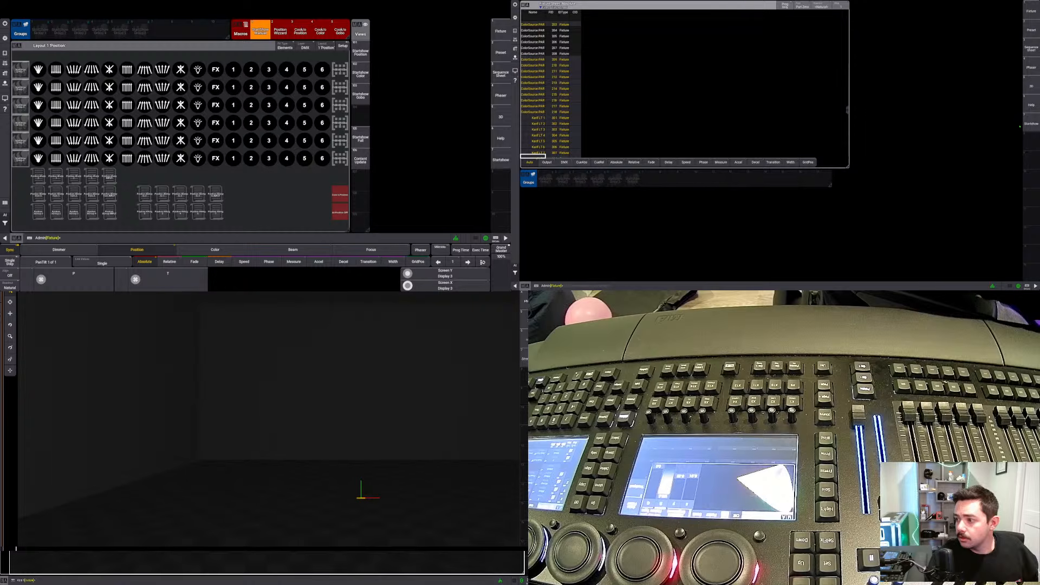
{"action": "left_click", "coordinate": [1031, 123]}
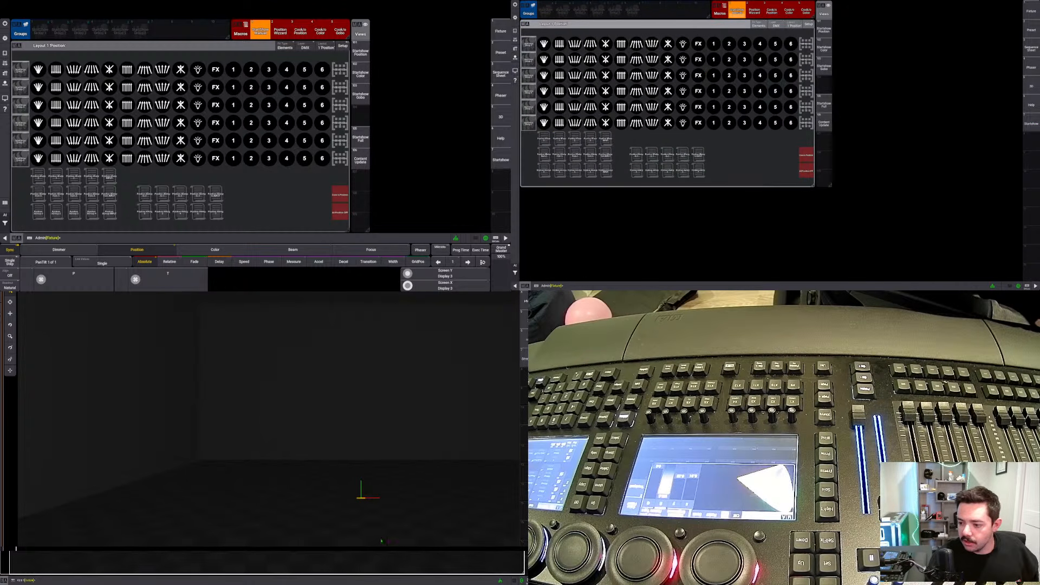
{"action": "left_click", "coordinate": [332, 509]}
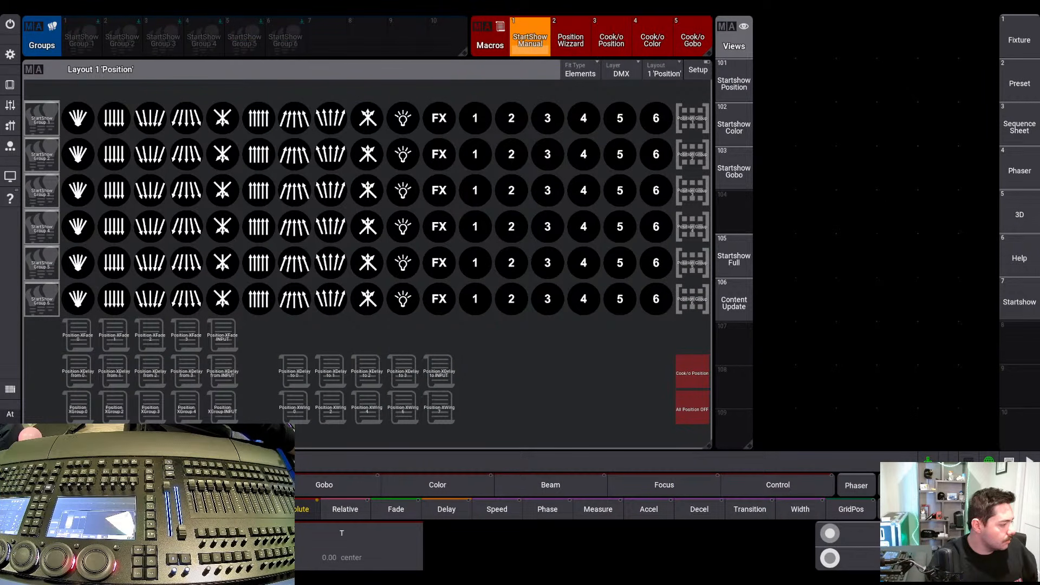
Run the StartShow Manual macro and confirm its Step 2 instructions about filling Groups 1 thru 6
{"action": "left_click", "coordinate": [540, 32]}
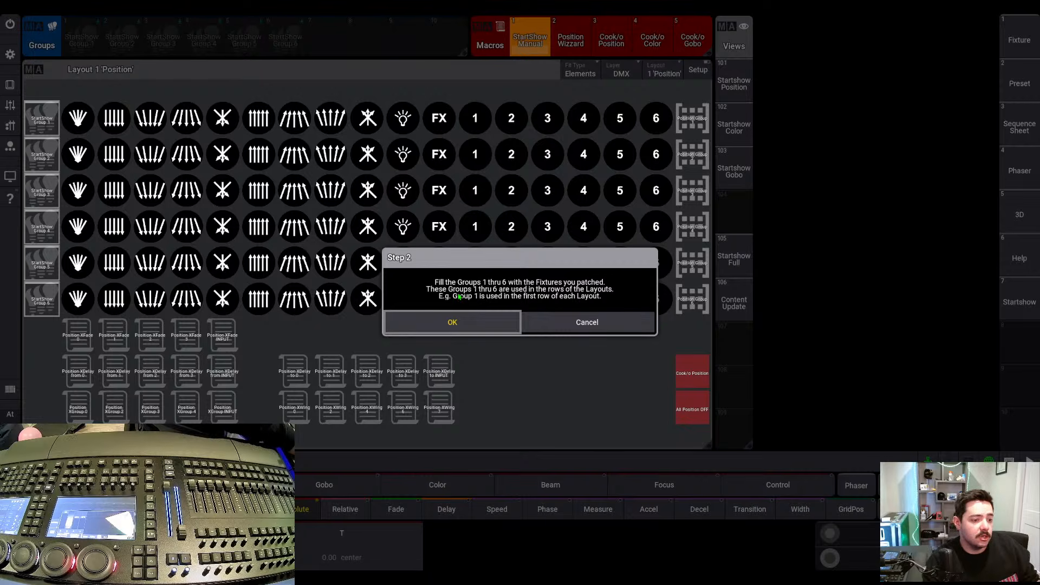
{"action": "left_click", "coordinate": [483, 322]}
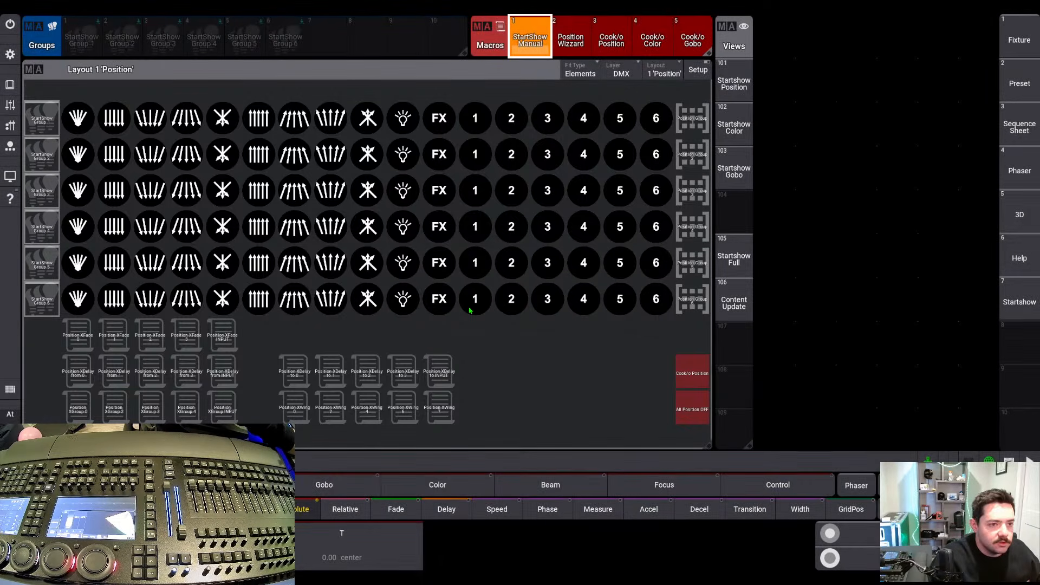
Add a Fixture sheet window in the empty area beside the Views pool
{"action": "left_click", "coordinate": [767, 25]}
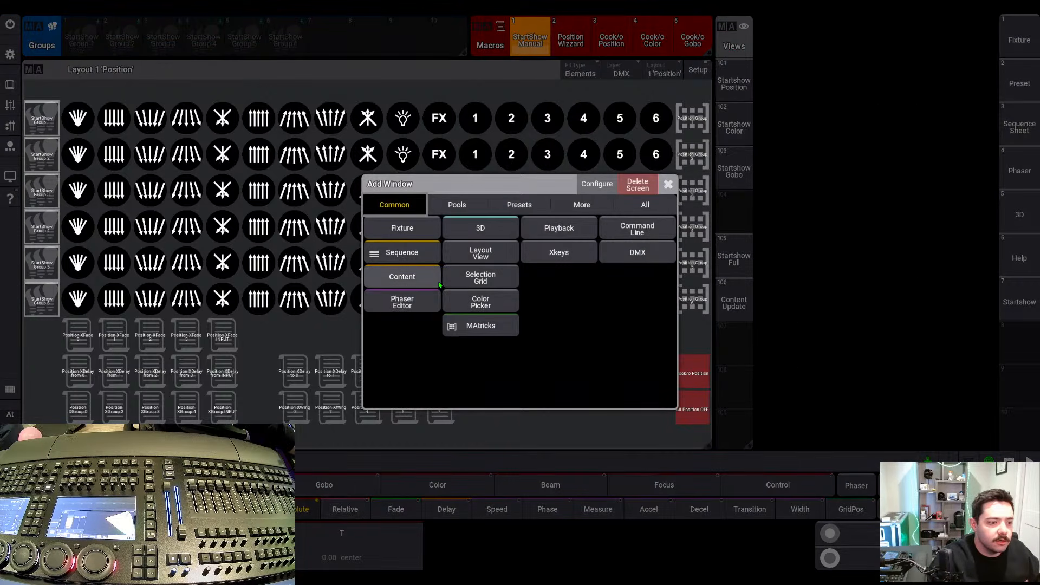
{"action": "left_click", "coordinate": [414, 233]}
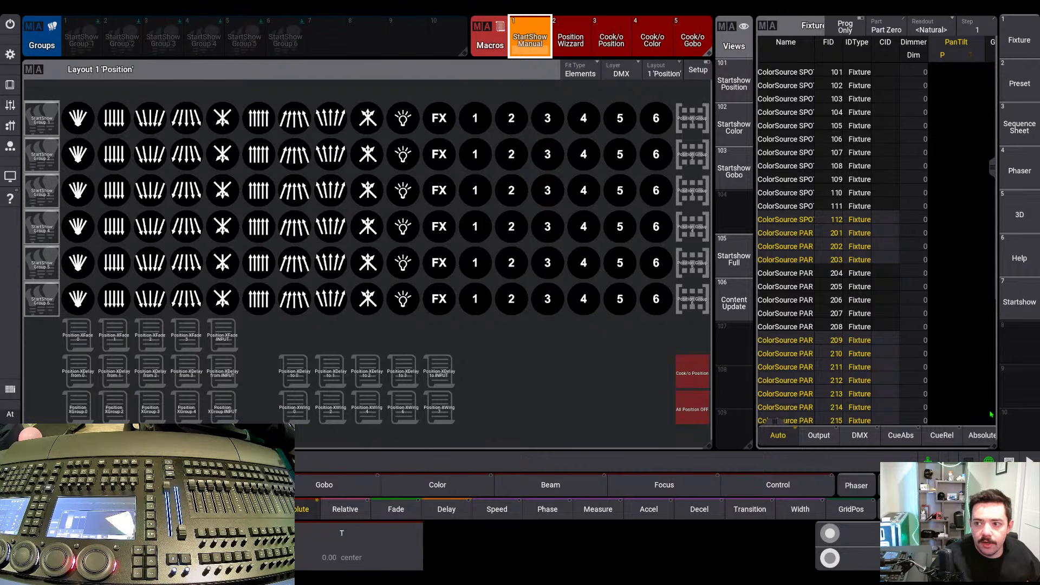
Assign the Clearall macro to view button 10 and clear the current fixture selection
{"action": "scroll", "coordinate": [666, 54], "scroll_direction": "down", "scroll_amount": 1}
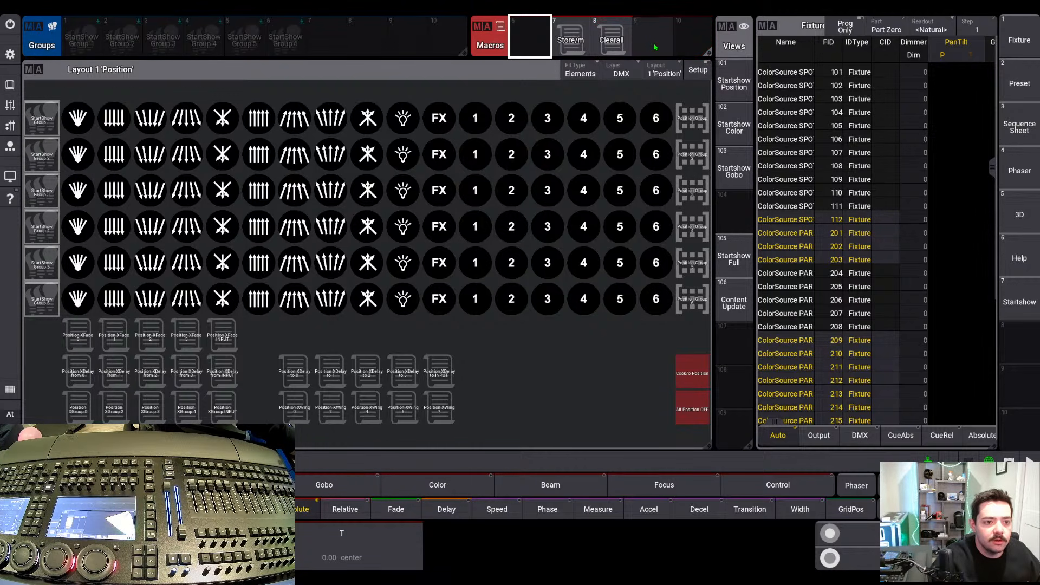
{"action": "left_click", "coordinate": [619, 45]}
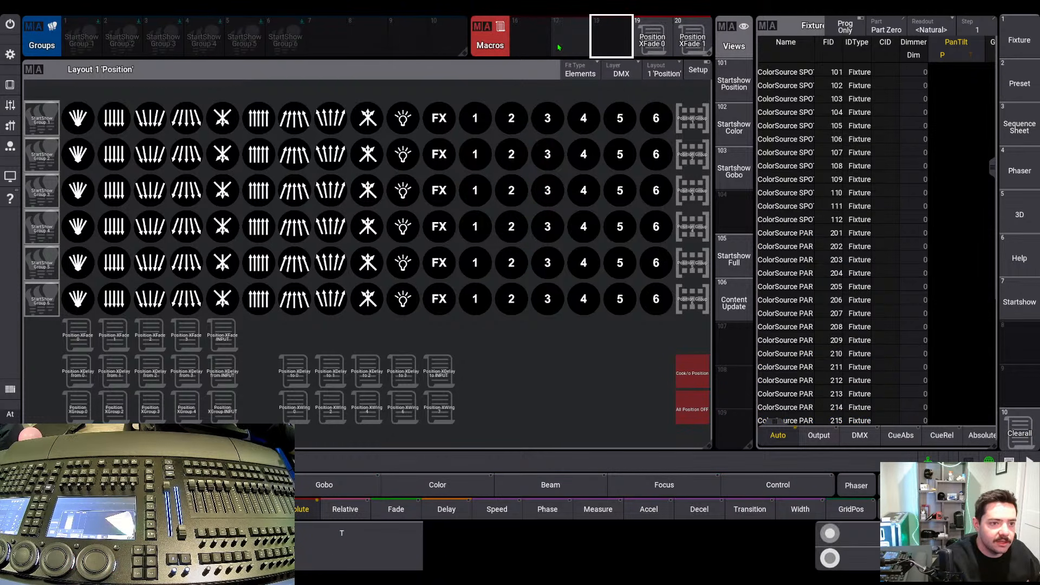
{"action": "scroll", "coordinate": [596, 38], "scroll_direction": "up", "scroll_amount": 1}
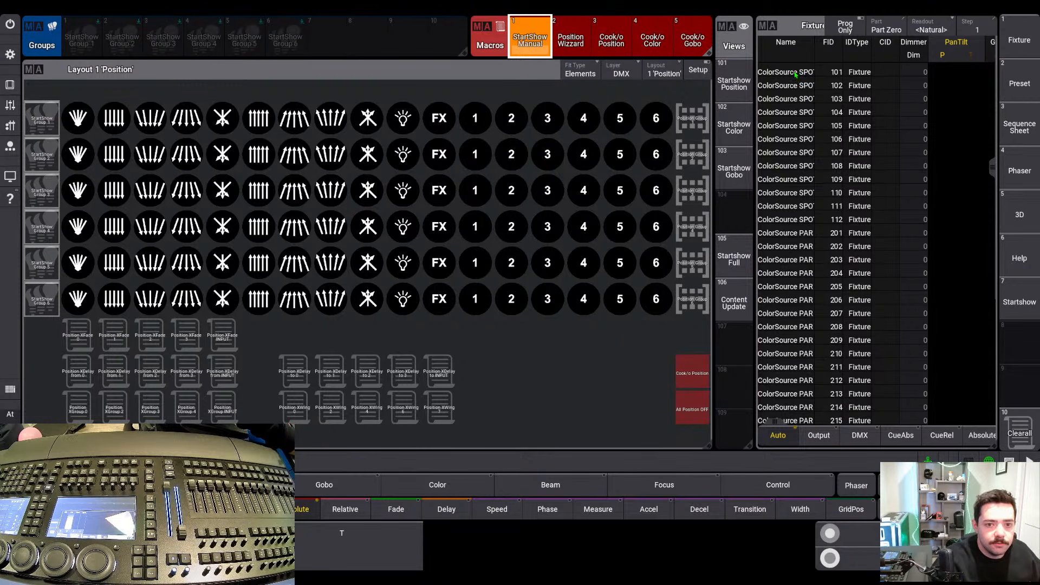
Store ColorSource SPOT fixtures 101 through 112 into StartShow Group 1 with Merge, and clear the selection
{"action": "left_click_drag", "start_coordinate": [799, 85], "coordinate": [797, 219]}
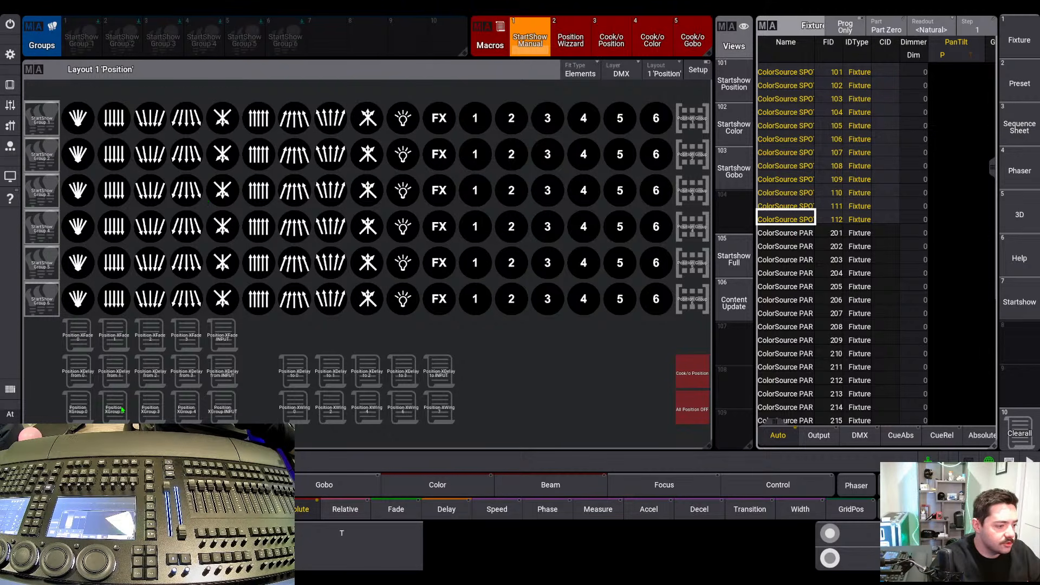
{"action": "key", "text": "Return"}
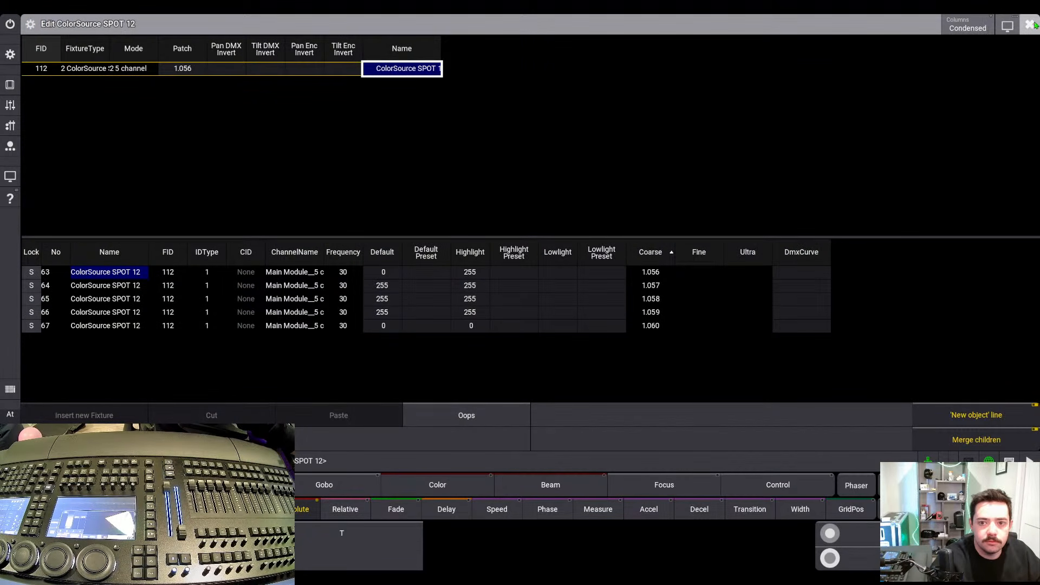
{"action": "left_click", "coordinate": [1031, 25]}
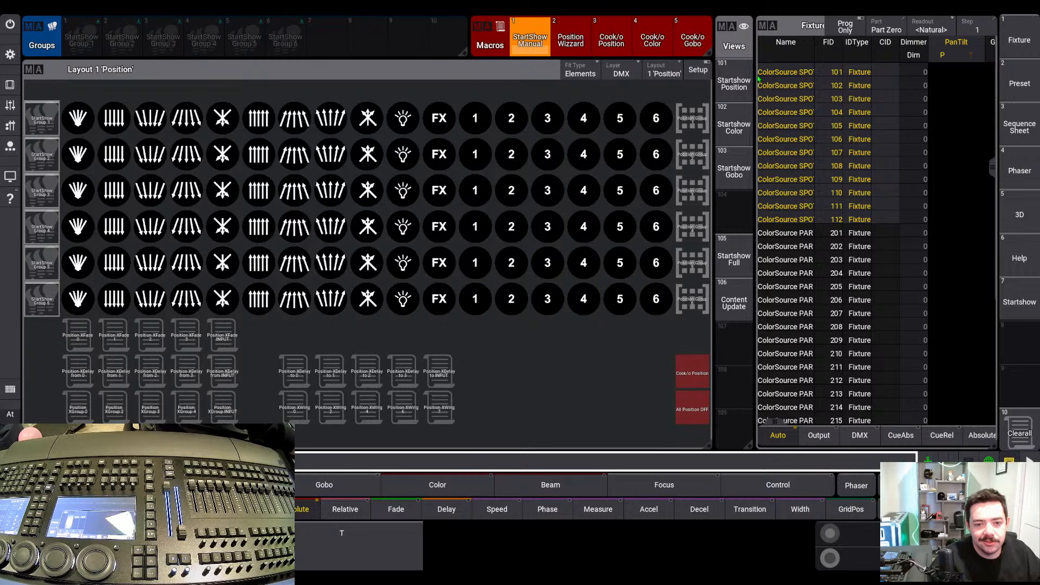
{"action": "left_click", "coordinate": [83, 39]}
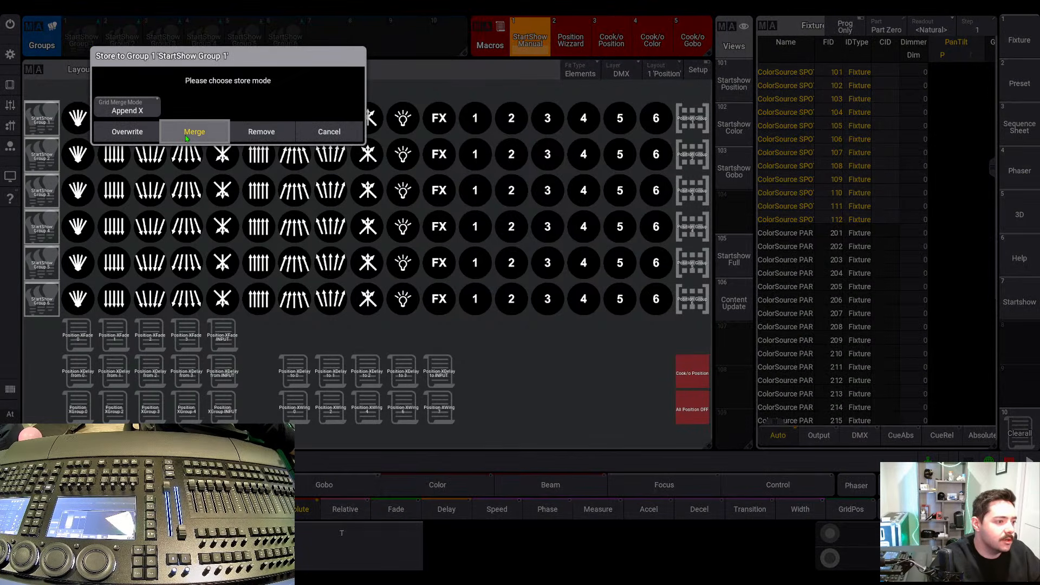
{"action": "left_click", "coordinate": [188, 135]}
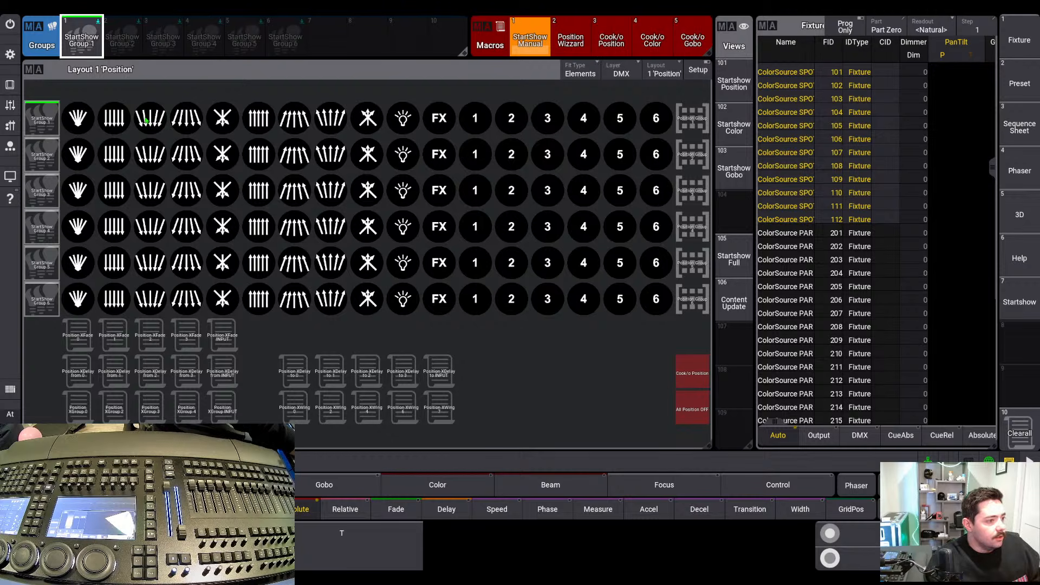
{"action": "left_click", "coordinate": [1019, 431]}
{"action": "left_click_drag", "start_coordinate": [793, 233], "coordinate": [805, 339]}
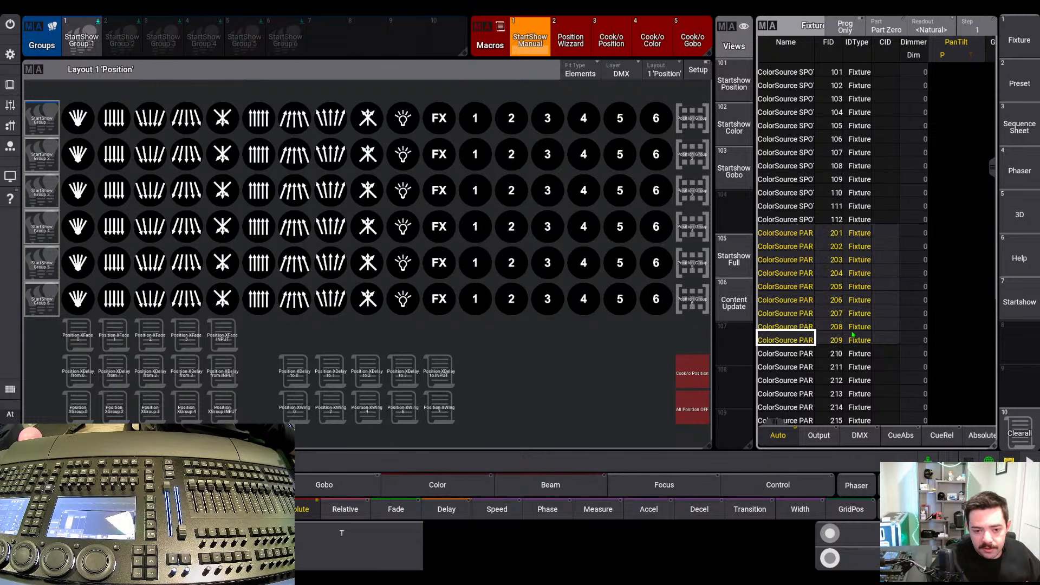
{"action": "key", "text": "Down"}
{"action": "key", "text": "Down"}
{"action": "key", "text": "Down"}
{"action": "key", "text": "Down"}
{"action": "key", "text": "Down"}
{"action": "key", "text": "Down"}
{"action": "key", "text": "Down"}
{"action": "key", "text": "Down"}
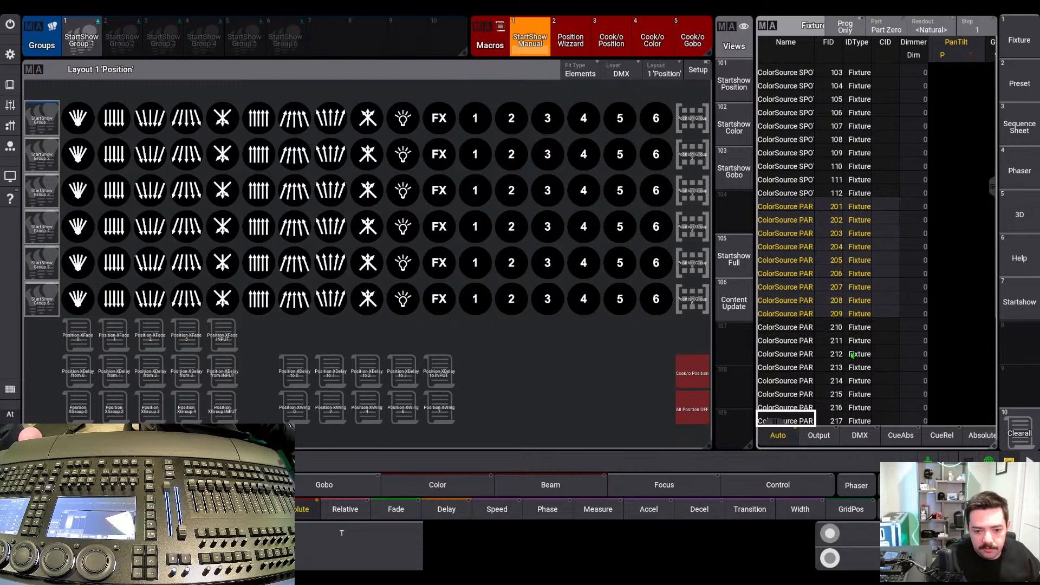
{"action": "left_click", "coordinate": [1020, 432]}
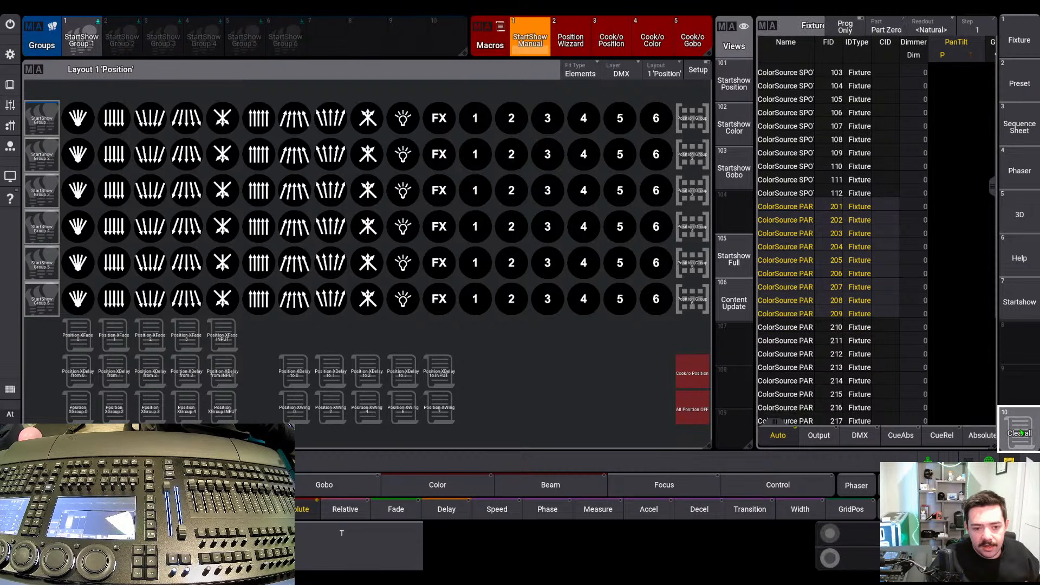
Store ColorSource PAR fixtures 201 through 208 into StartShow Group 2 with Merge
{"action": "left_click_drag", "start_coordinate": [800, 204], "coordinate": [801, 300]}
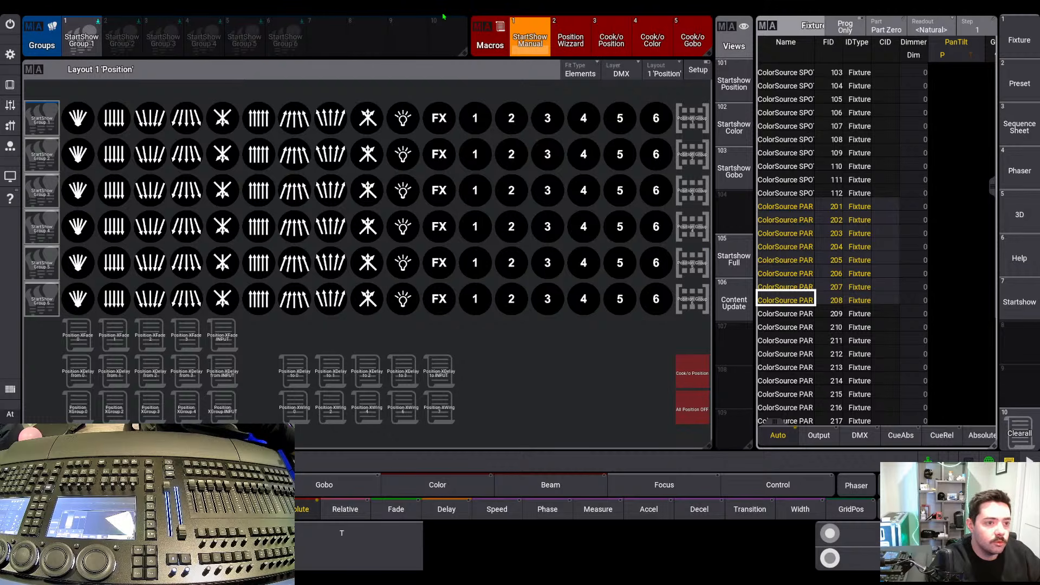
{"action": "left_click", "coordinate": [125, 43]}
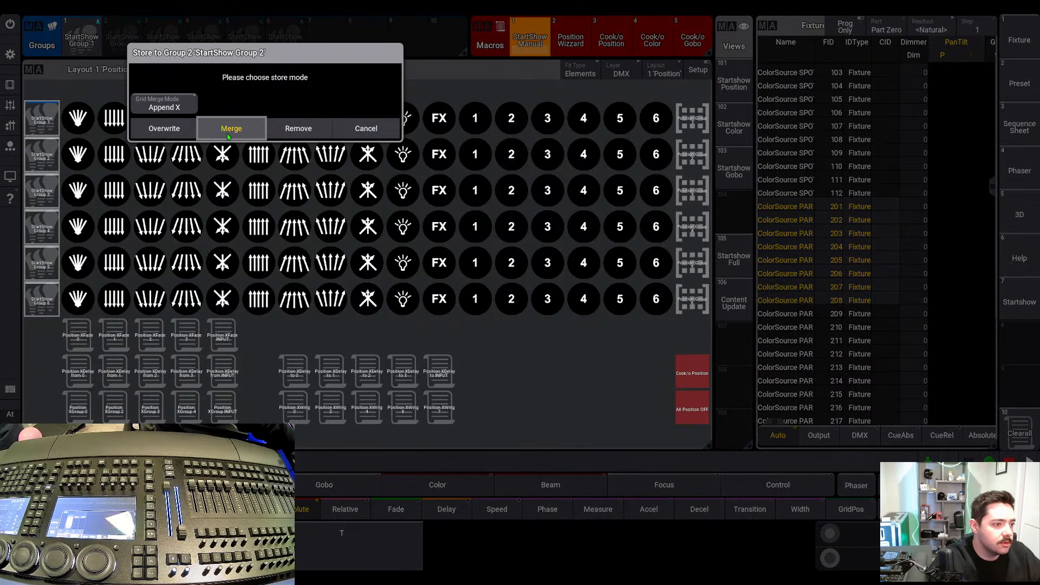
{"action": "left_click", "coordinate": [257, 139]}
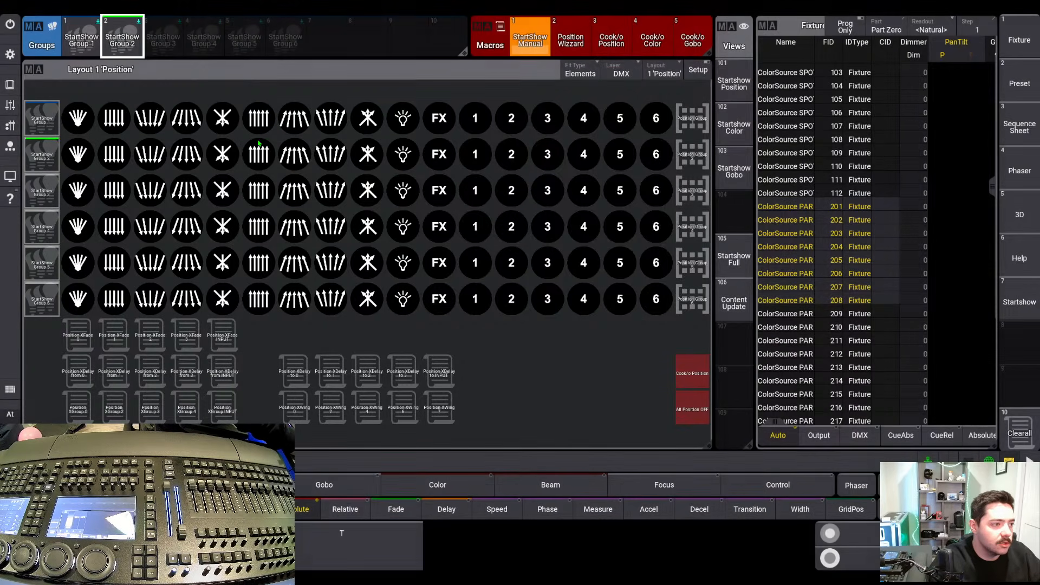
{"action": "left_click", "coordinate": [1020, 434]}
{"action": "left_click", "coordinate": [785, 313]}
{"action": "left_click_drag", "start_coordinate": [800, 338], "coordinate": [806, 407]}
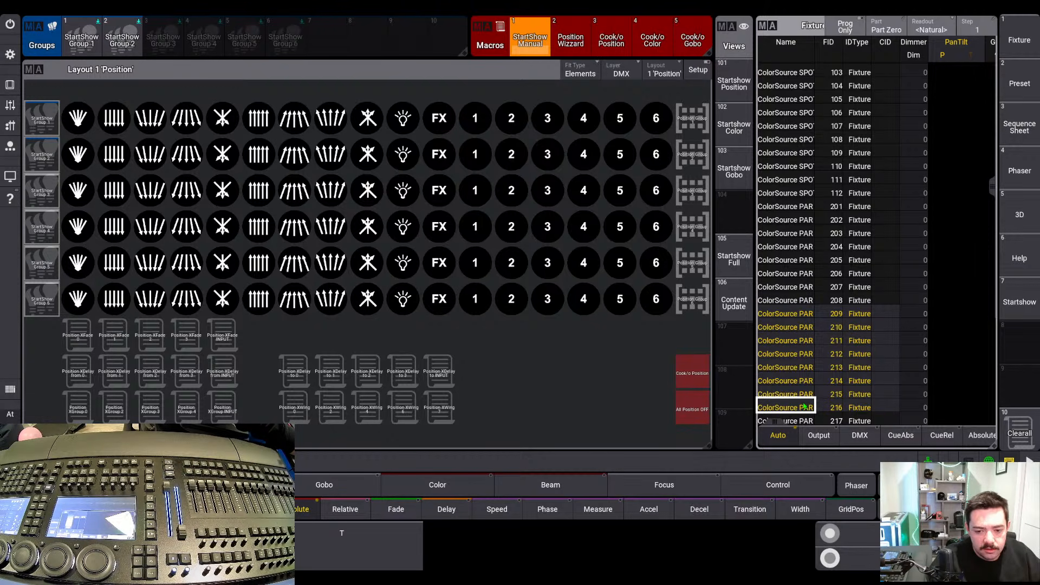
{"action": "scroll", "coordinate": [807, 403], "scroll_direction": "down", "scroll_amount": 4}
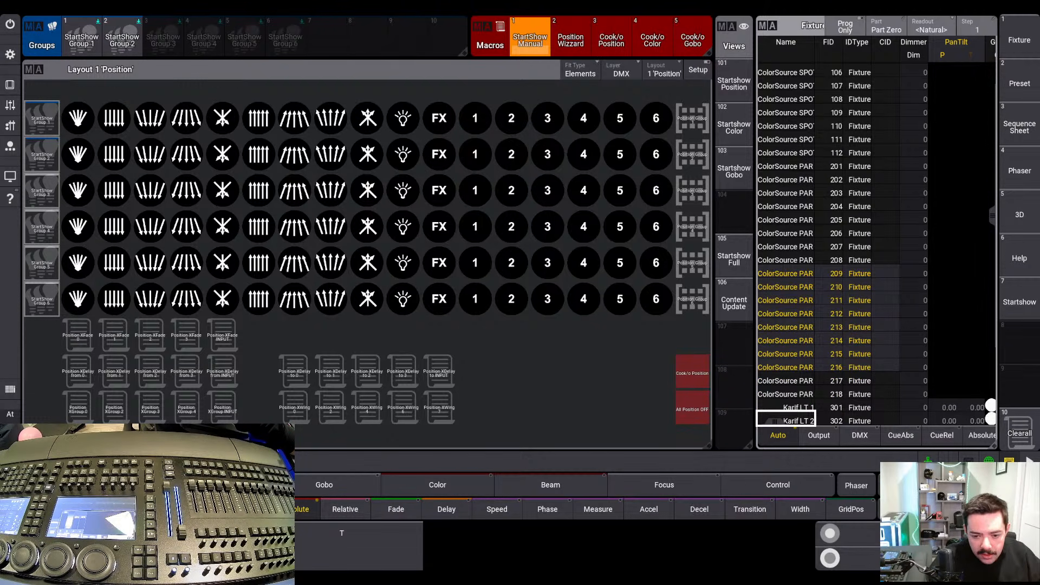
Clear the selection, store ColorSource PAR fixture 209 into StartShow Group 2 with Merge, and recall the group to check its fixtures
{"action": "left_click", "coordinate": [1020, 433]}
{"action": "left_click", "coordinate": [796, 269]}
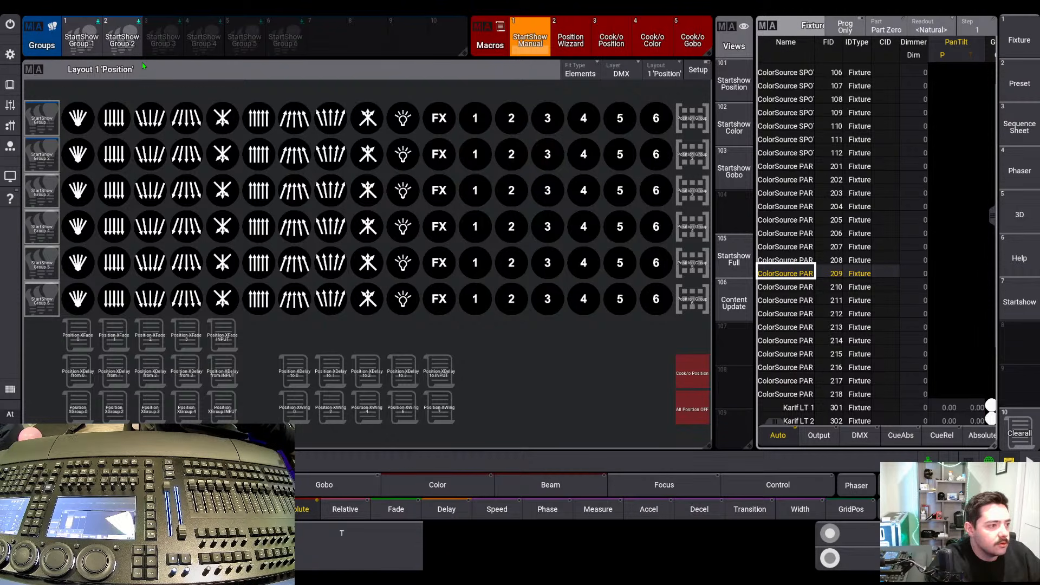
{"action": "left_click", "coordinate": [124, 39]}
{"action": "left_click", "coordinate": [231, 134]}
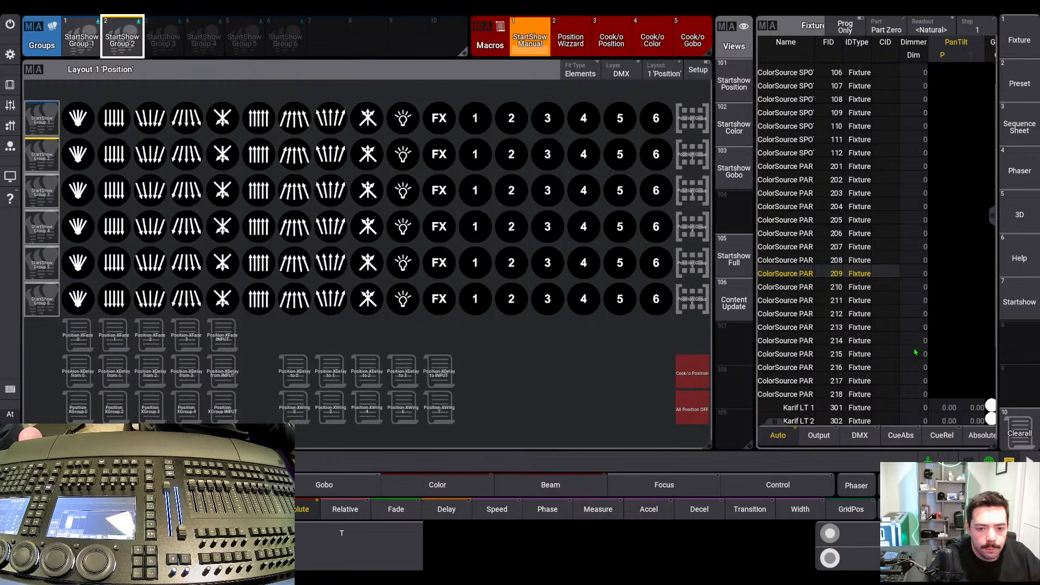
{"action": "left_click", "coordinate": [1019, 433]}
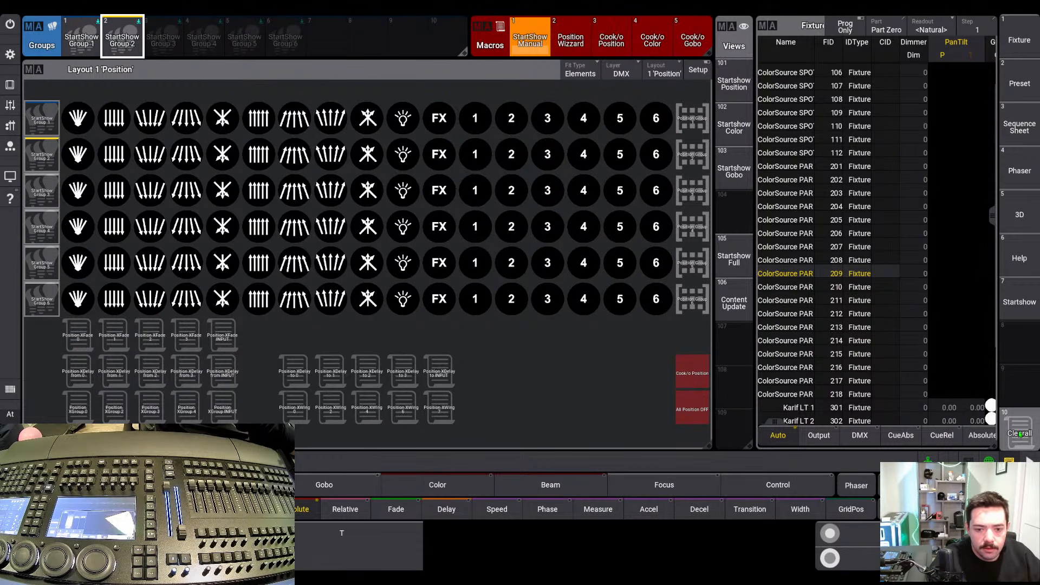
{"action": "left_click", "coordinate": [118, 41]}
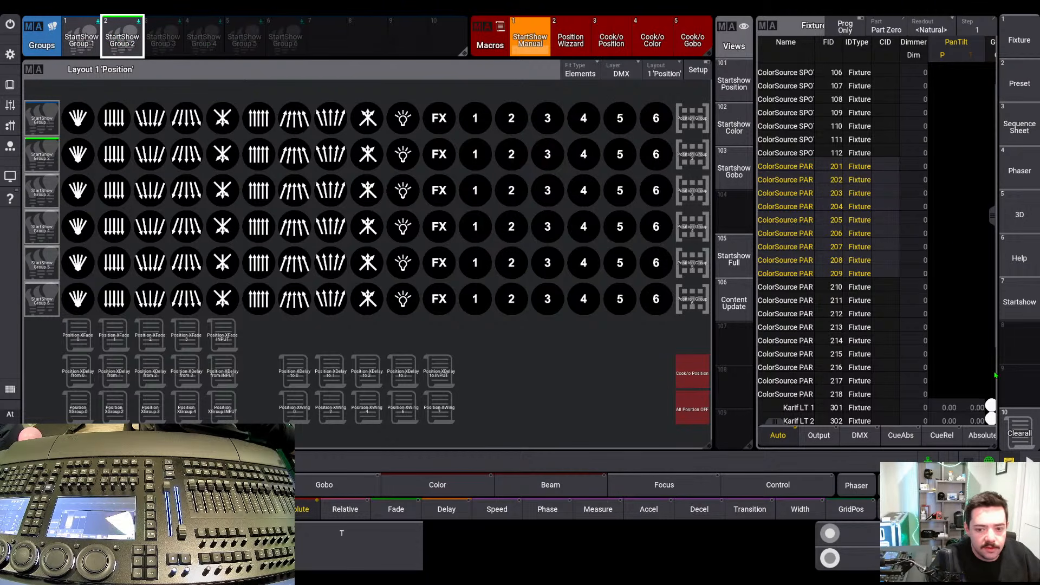
Clear the selection and store ColorSource PAR fixtures 210 through 218 into StartShow Group 3
{"action": "left_click", "coordinate": [1019, 431]}
{"action": "left_click", "coordinate": [785, 278]}
{"action": "left_click_drag", "start_coordinate": [785, 285], "coordinate": [805, 391]}
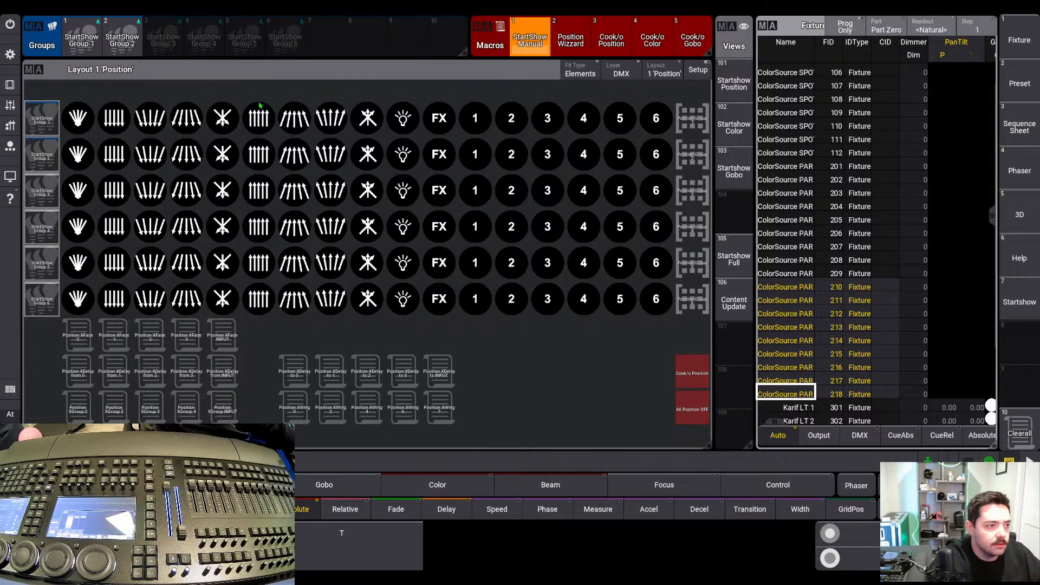
{"action": "left_click", "coordinate": [169, 46]}
{"action": "key", "text": "Return"}
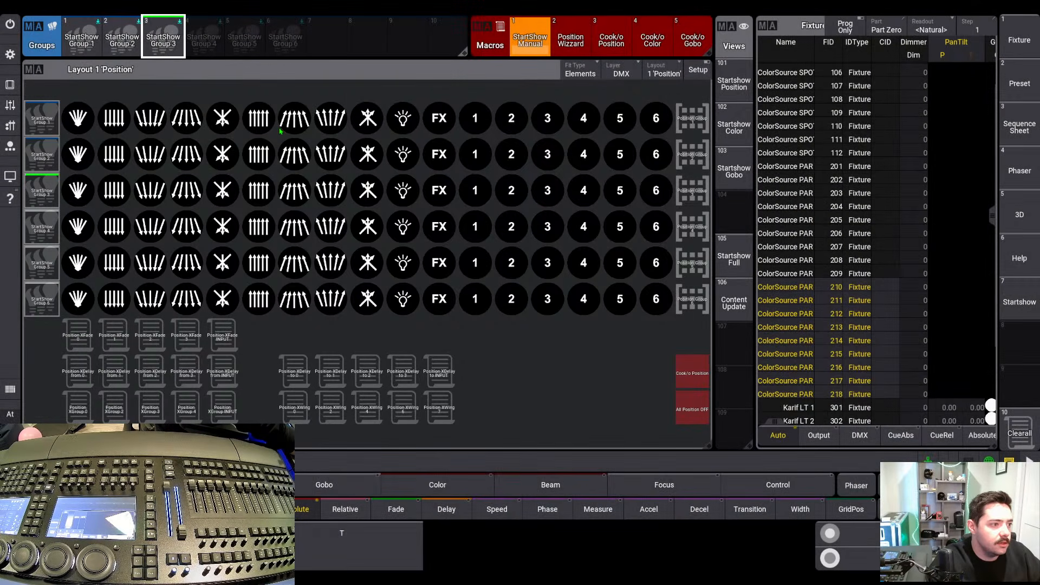
Label StartShow Group 1 as "Lekos"
{"action": "left_click", "coordinate": [85, 48]}
{"action": "left_click", "coordinate": [86, 46]}
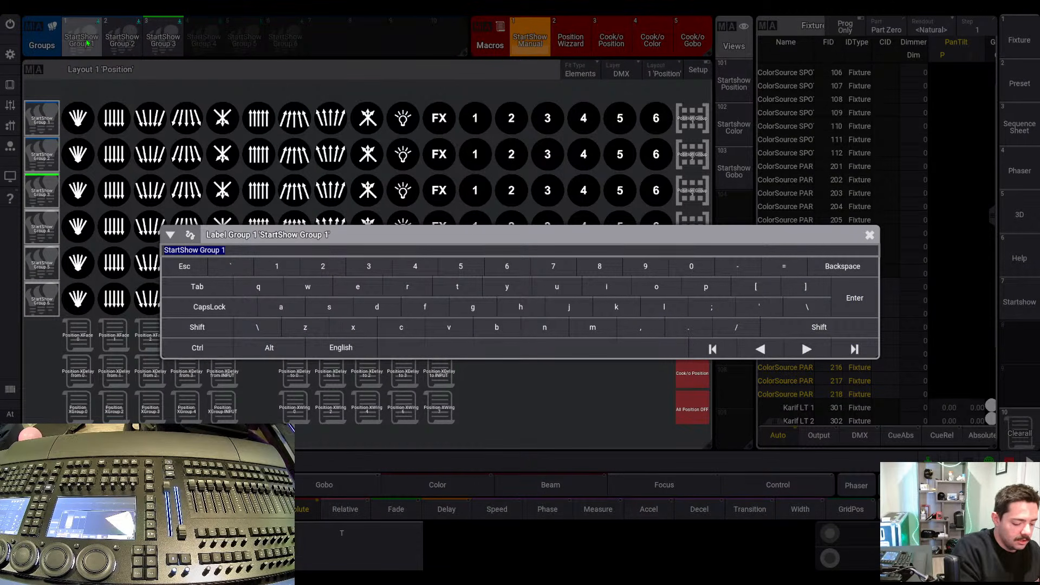
{"action": "type", "text": "Lekos"}
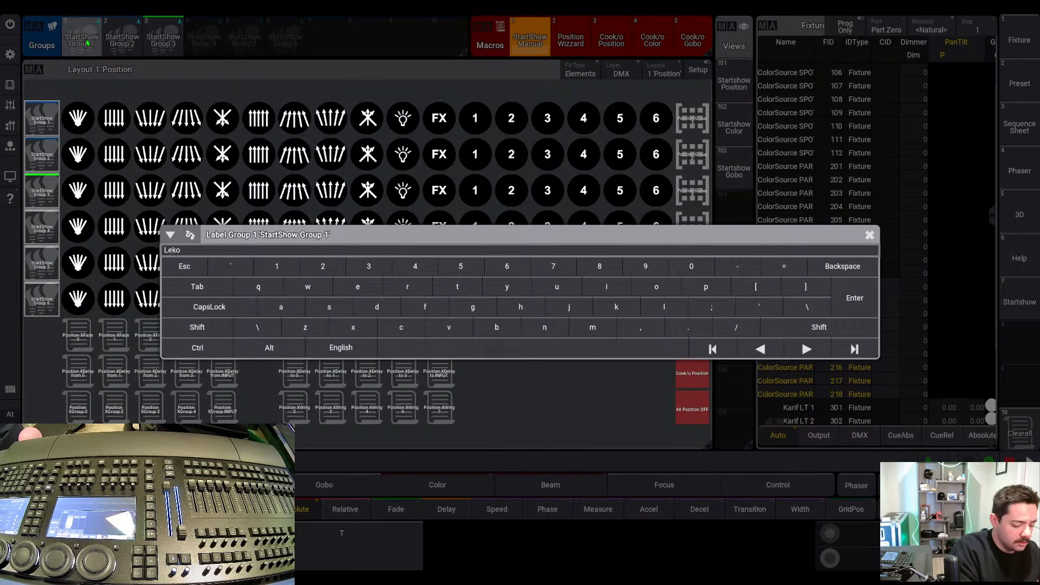
{"action": "key", "text": "Return"}
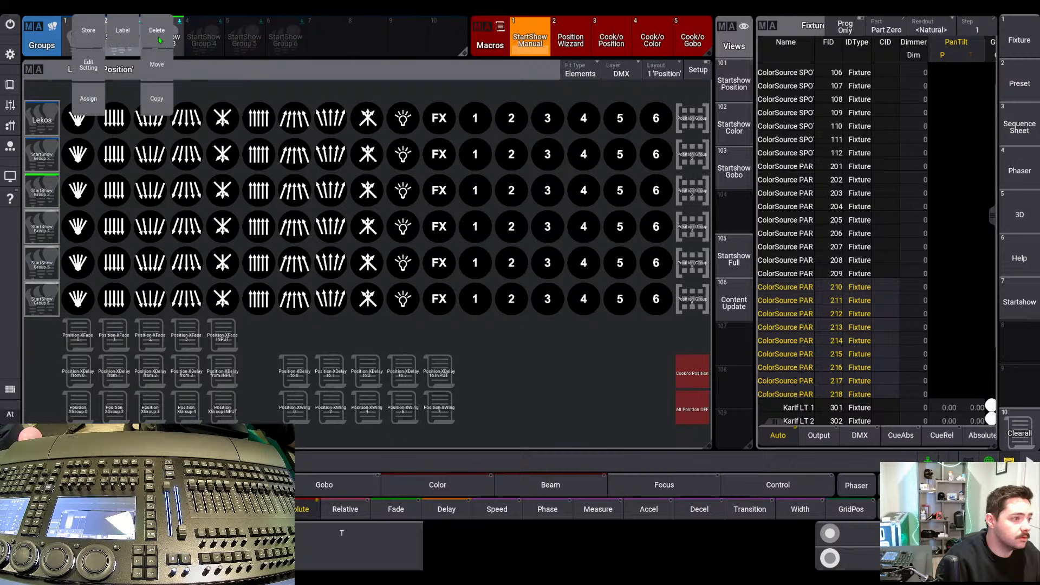
Label StartShow Group 2 as "Par row 1"
{"action": "left_click", "coordinate": [135, 40]}
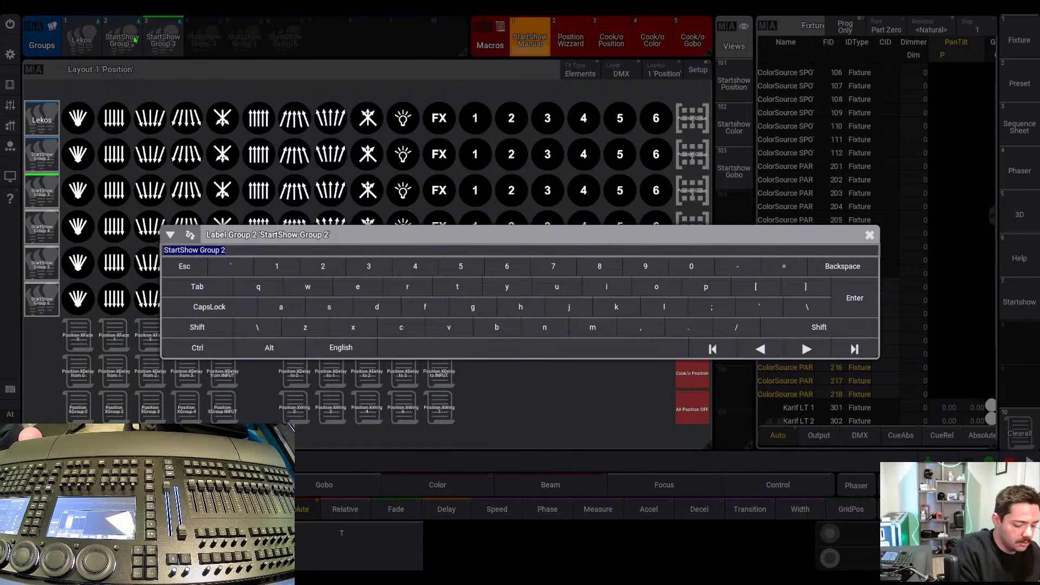
{"action": "type", "text": "PAr row"}
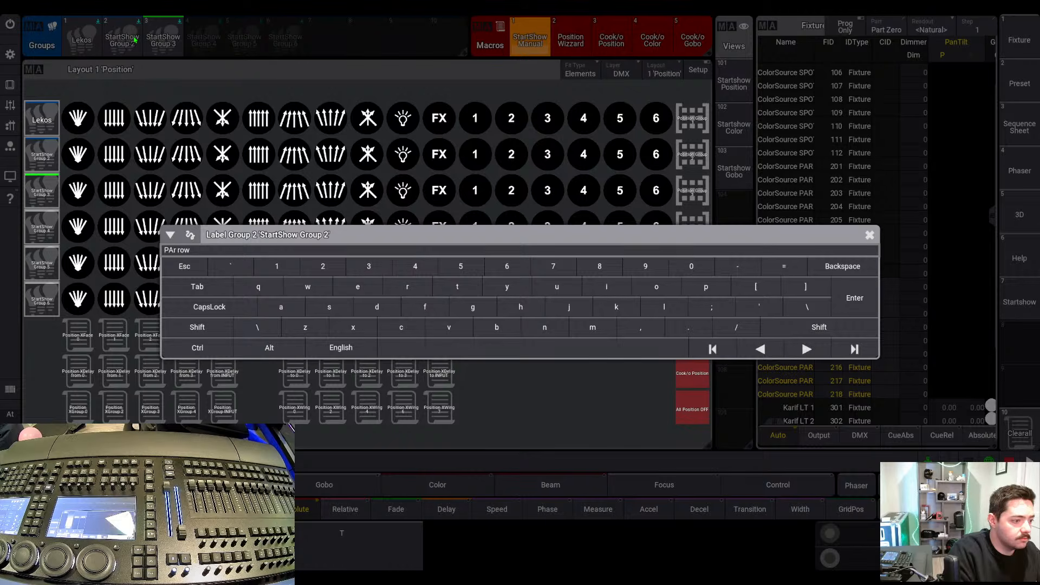
{"action": "key", "text": "BackSpace"}
{"action": "key", "text": "BackSpace"}
{"action": "key", "text": "BackSpace"}
{"action": "type", "text": "a"}
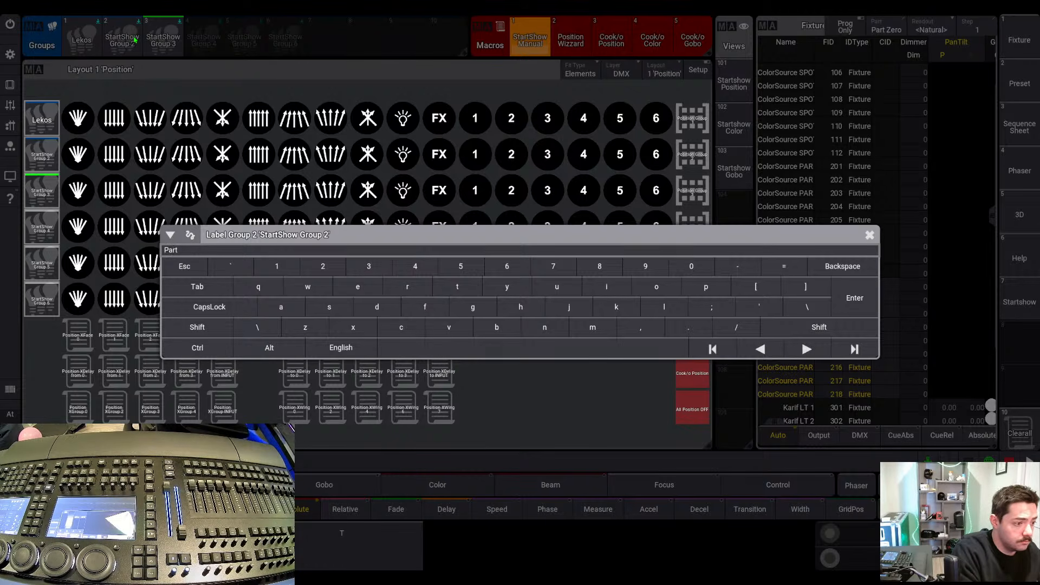
{"action": "type", "text": "r row 1"}
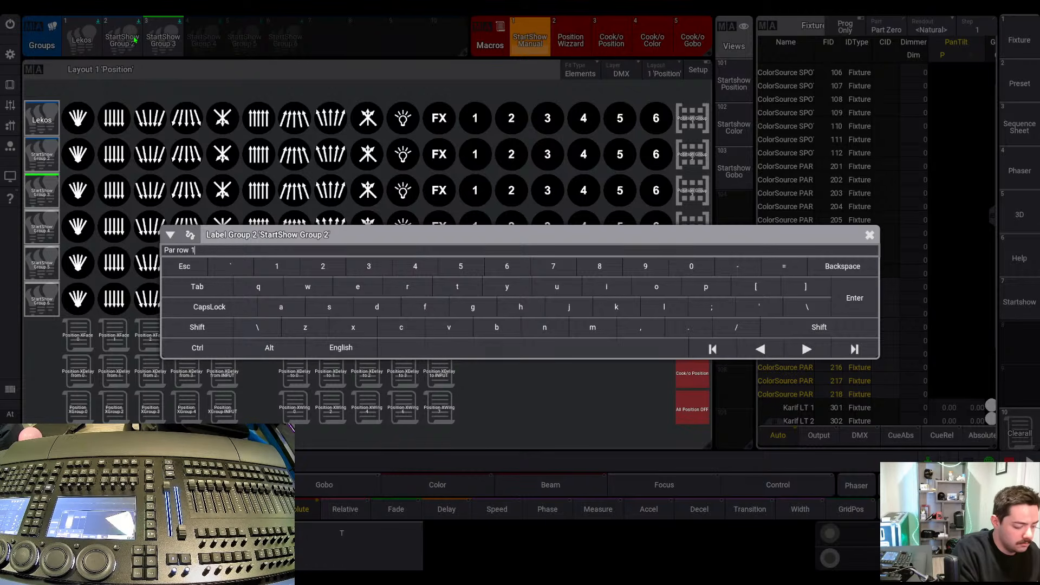
{"action": "key", "text": "Return"}
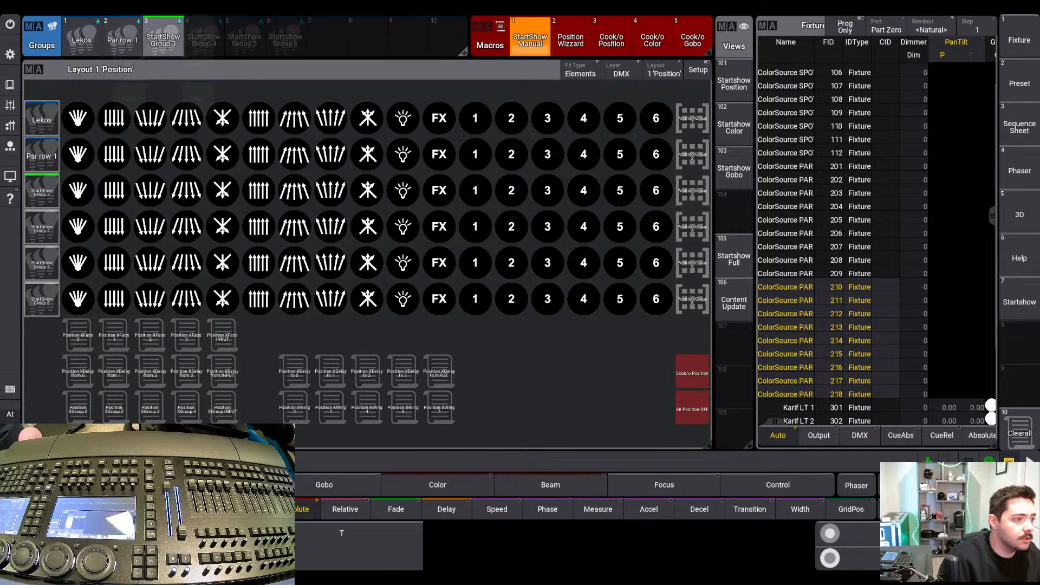
Label StartShow Group 3 as "PAr row 2"
{"action": "left_click", "coordinate": [174, 34]}
{"action": "type", "text": "PAr"}
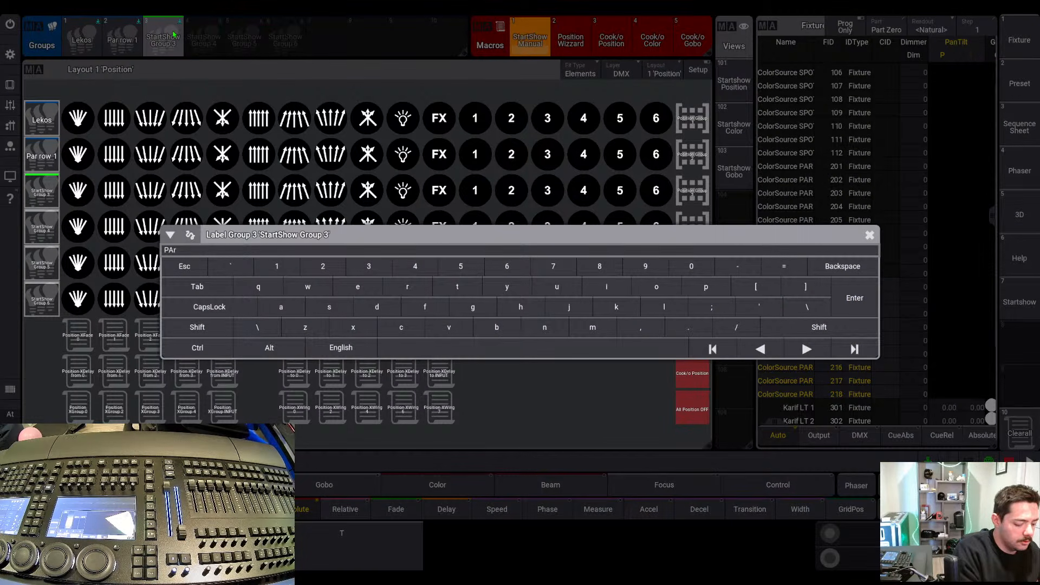
{"action": "type", "text": " ro"}
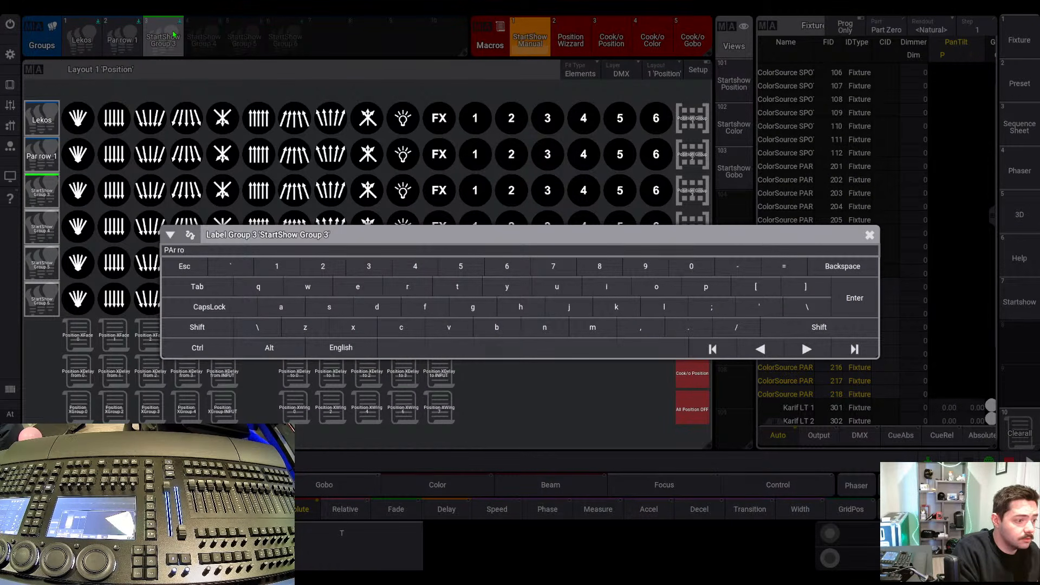
{"action": "type", "text": "w 2"}
{"action": "key", "text": "Return"}
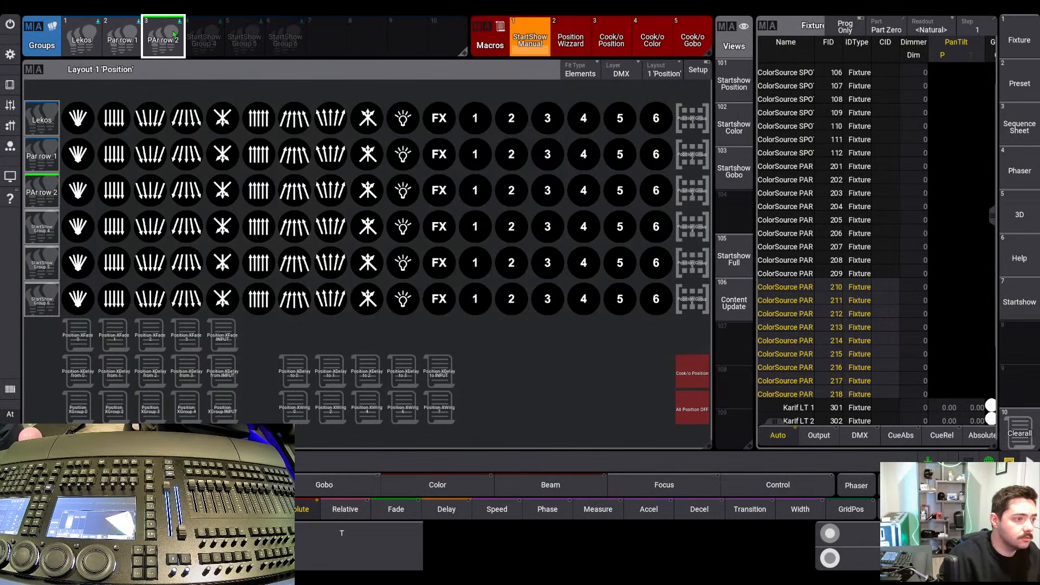
Label StartShow Group 4 as "karifs"
{"action": "left_click_drag", "start_coordinate": [223, 43], "coordinate": [230, 73]}
{"action": "type", "text": "k"}
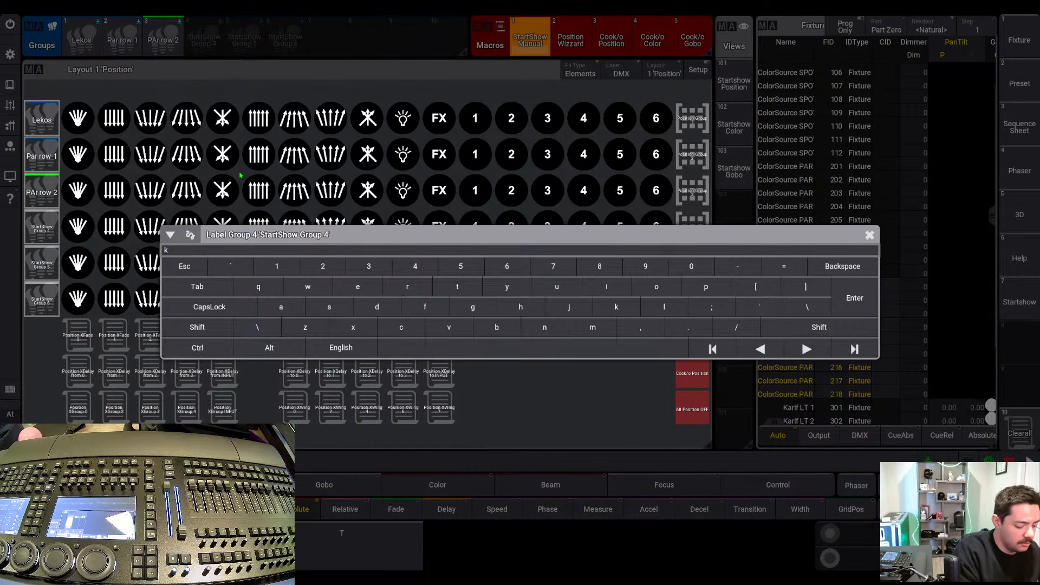
{"action": "type", "text": "arif"}
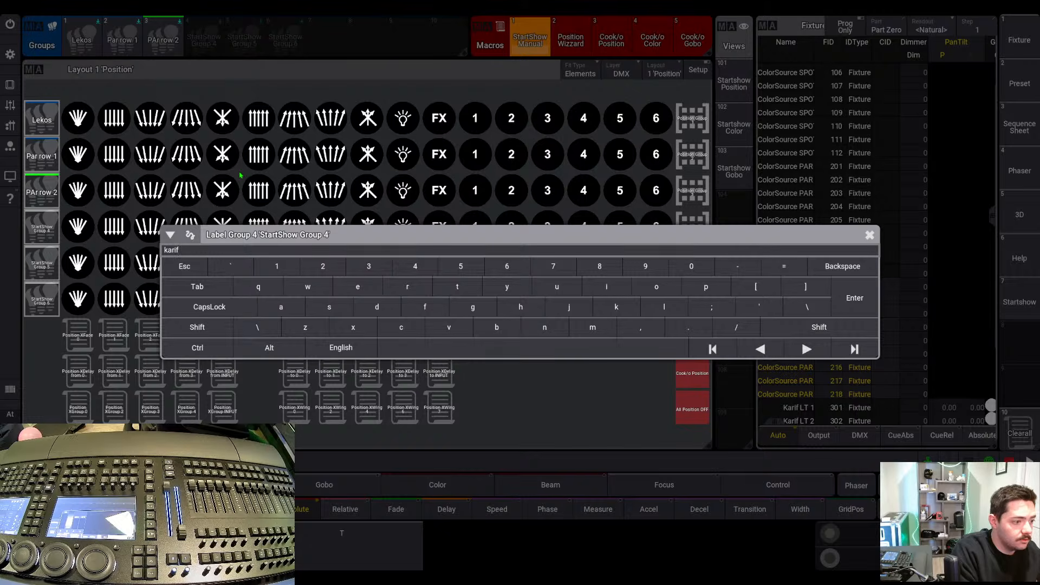
{"action": "type", "text": "s"}
{"action": "key", "text": "Return"}
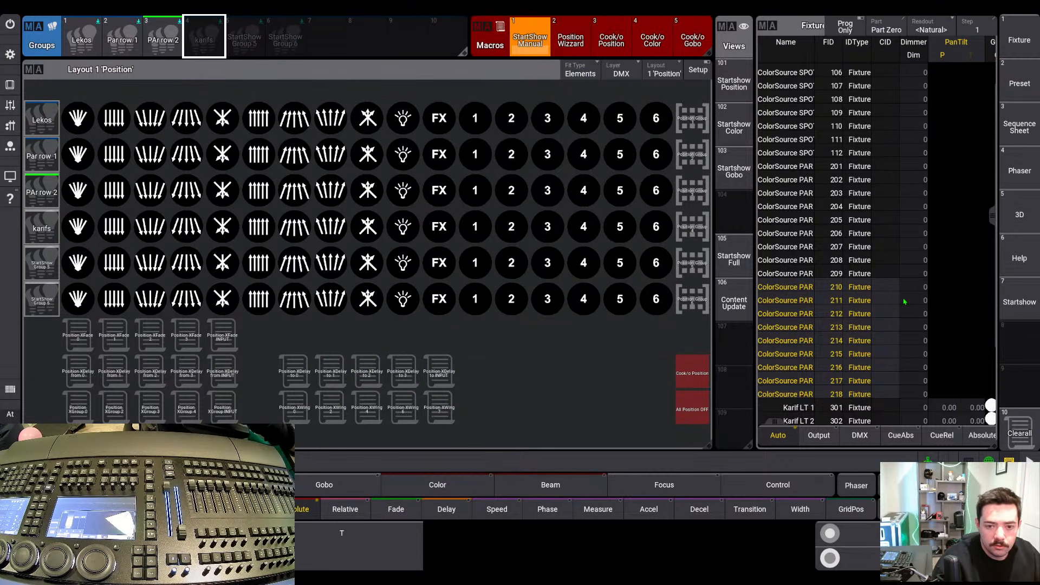
Clear the selection and store Karif LT fixtures 301 through 308 into the karifs group
{"action": "scroll", "coordinate": [867, 336], "scroll_direction": "down", "scroll_amount": 5}
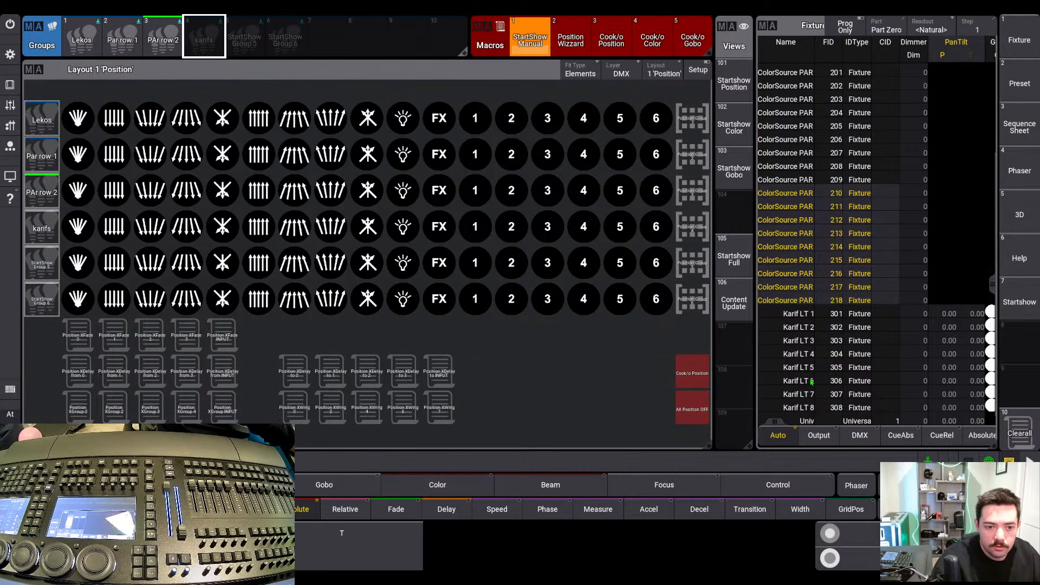
{"action": "left_click", "coordinate": [1020, 431]}
{"action": "left_click_drag", "start_coordinate": [802, 316], "coordinate": [799, 408]}
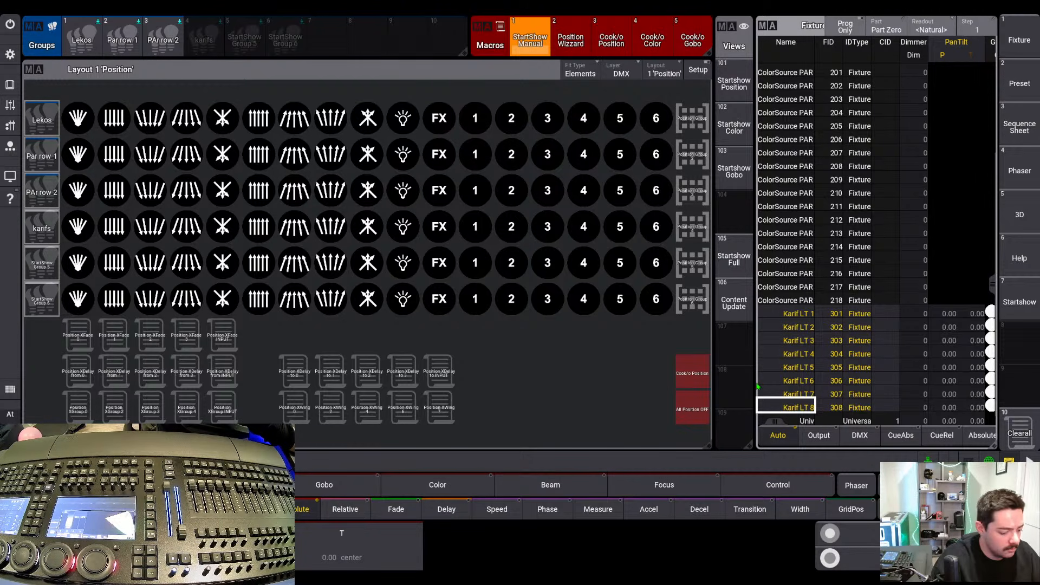
{"action": "left_click", "coordinate": [204, 38]}
{"action": "left_click", "coordinate": [299, 121]}
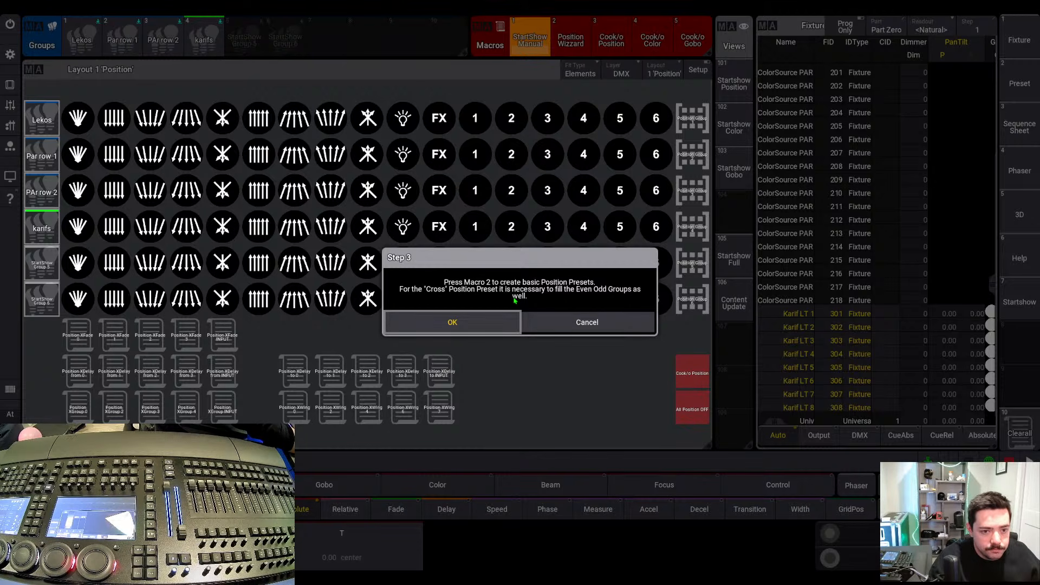
Confirm the manual's Step 3 message and look through the Groups pool for the Even and Odd groups
{"action": "left_click", "coordinate": [486, 322]}
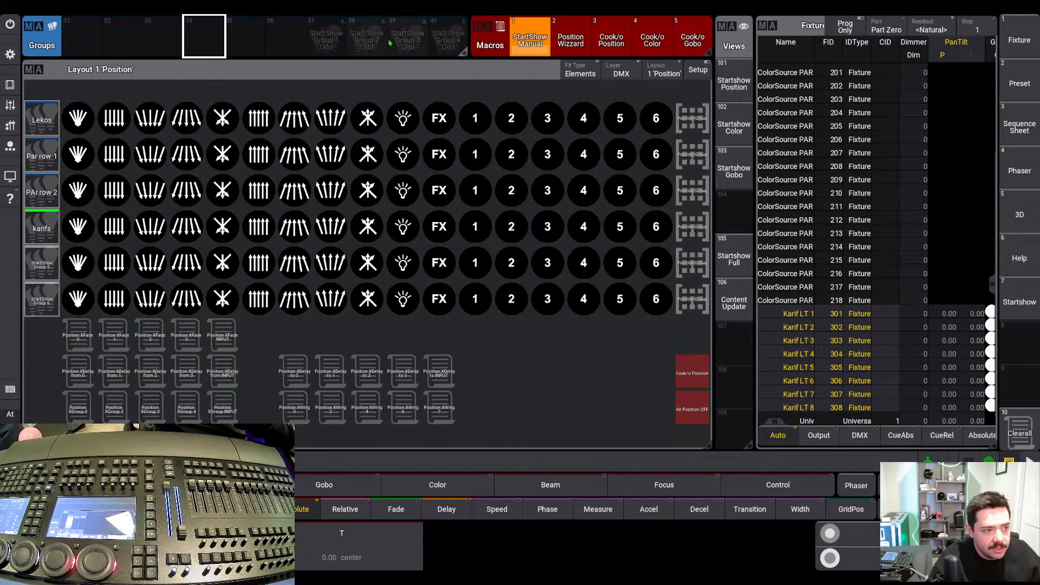
{"action": "scroll", "coordinate": [387, 43], "scroll_direction": "down", "scroll_amount": 3}
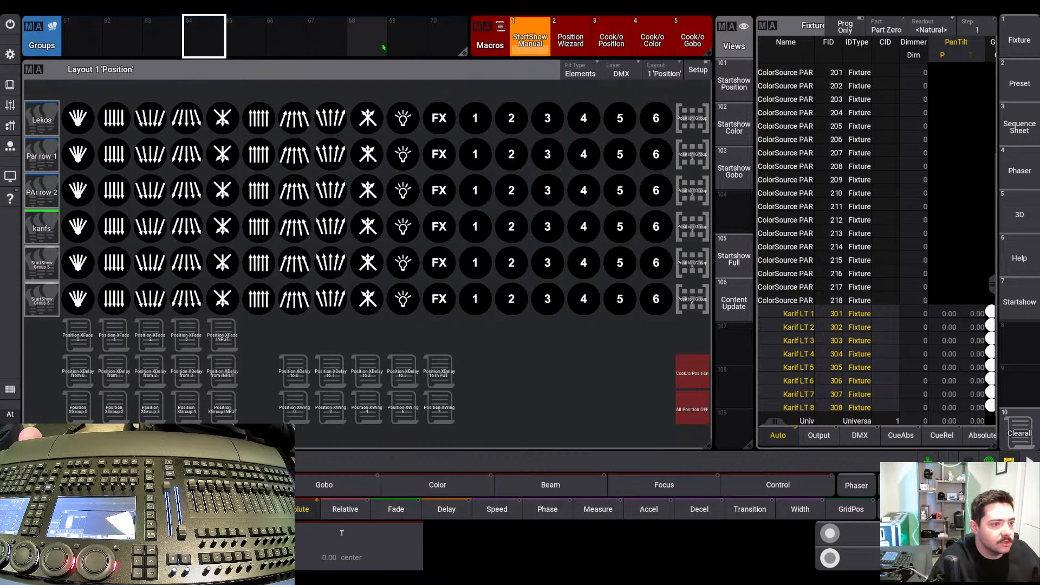
{"action": "scroll", "coordinate": [384, 48], "scroll_direction": "down", "scroll_amount": 4}
{"action": "scroll", "coordinate": [381, 46], "scroll_direction": "up", "scroll_amount": 5}
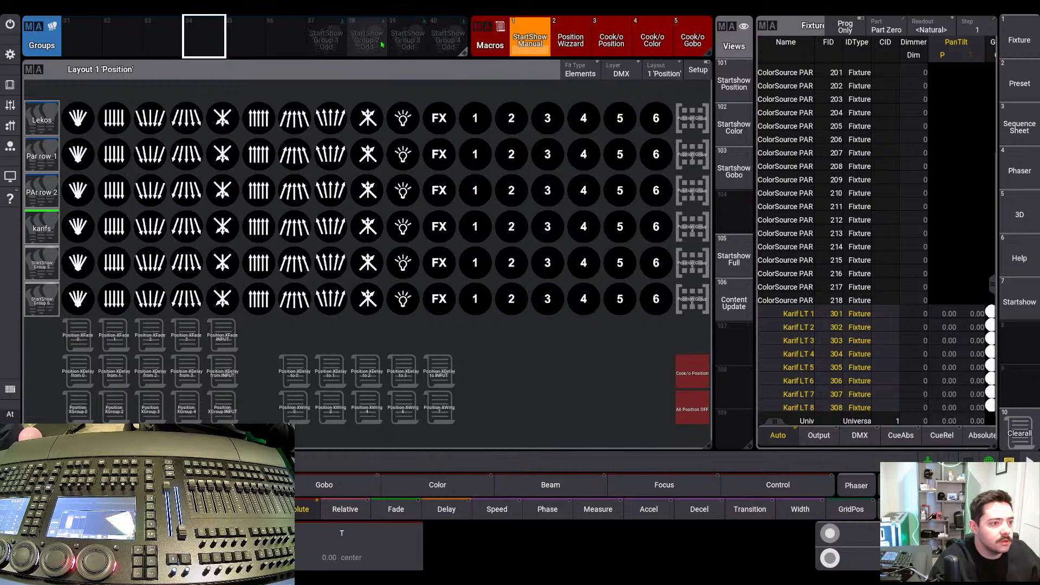
{"action": "scroll", "coordinate": [374, 48], "scroll_direction": "up", "scroll_amount": 1}
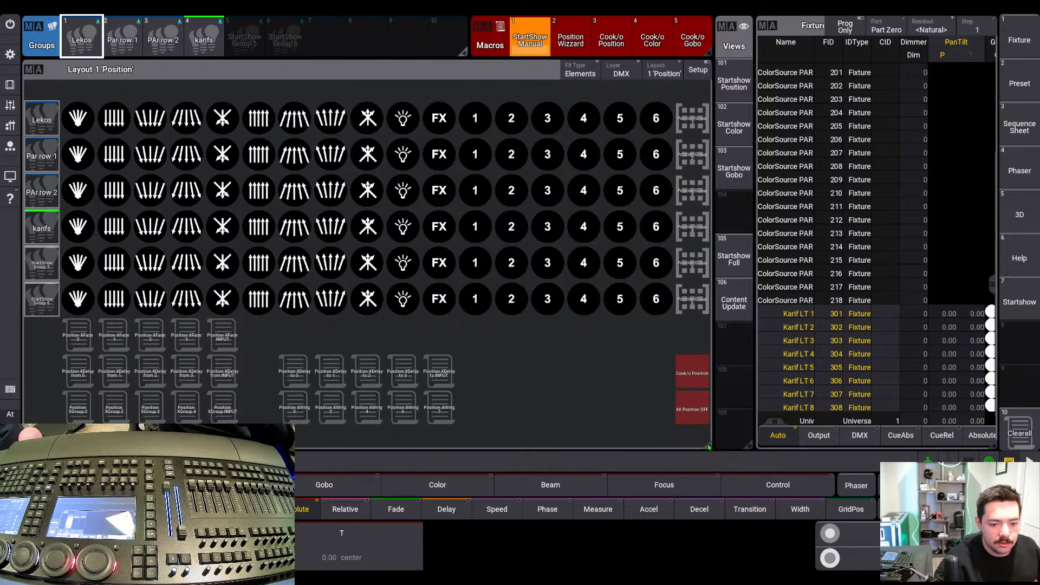
Shrink the Position layout window, move it down, and enlarge the Groups pool to four rows above it
{"action": "left_click_drag", "start_coordinate": [709, 446], "coordinate": [706, 317]}
{"action": "left_click_drag", "start_coordinate": [396, 79], "coordinate": [398, 212]}
{"action": "left_click_drag", "start_coordinate": [462, 53], "coordinate": [466, 190]}
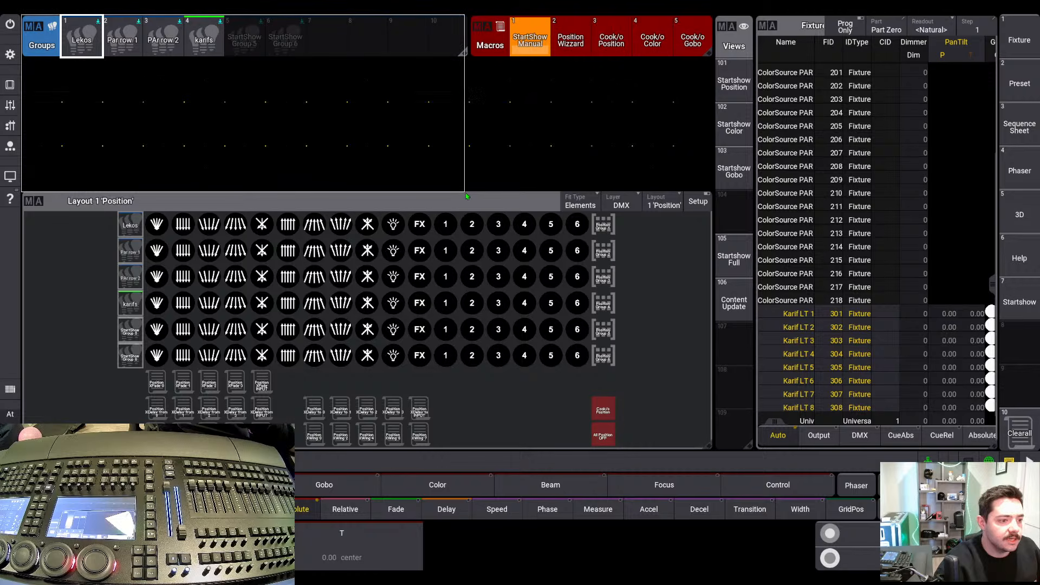
{"action": "left_click", "coordinate": [474, 72]}
{"action": "left_click", "coordinate": [480, 326]}
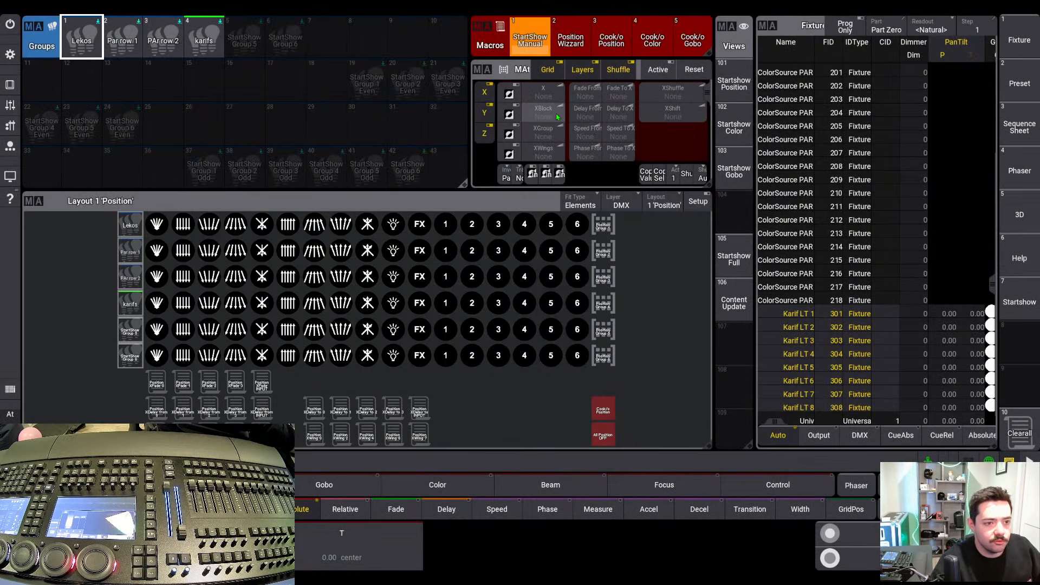
{"action": "left_click", "coordinate": [482, 69]}
{"action": "left_click", "coordinate": [639, 208]}
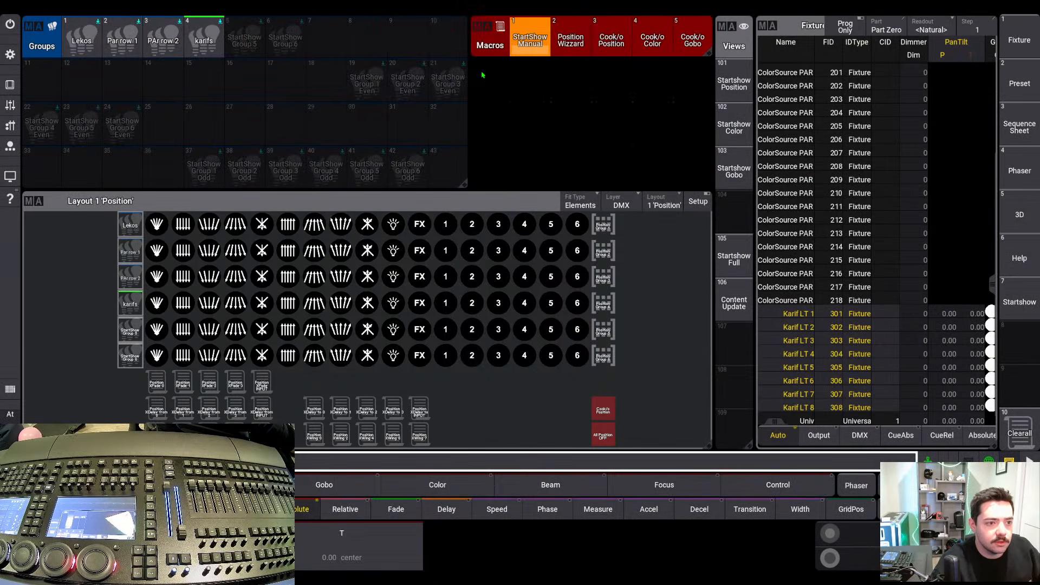
Add a MAtricks pool window in the empty area below the Macros pool and look through its entries to the Position Group MAtricks
{"action": "left_click", "coordinate": [483, 75]}
{"action": "left_click", "coordinate": [457, 205]}
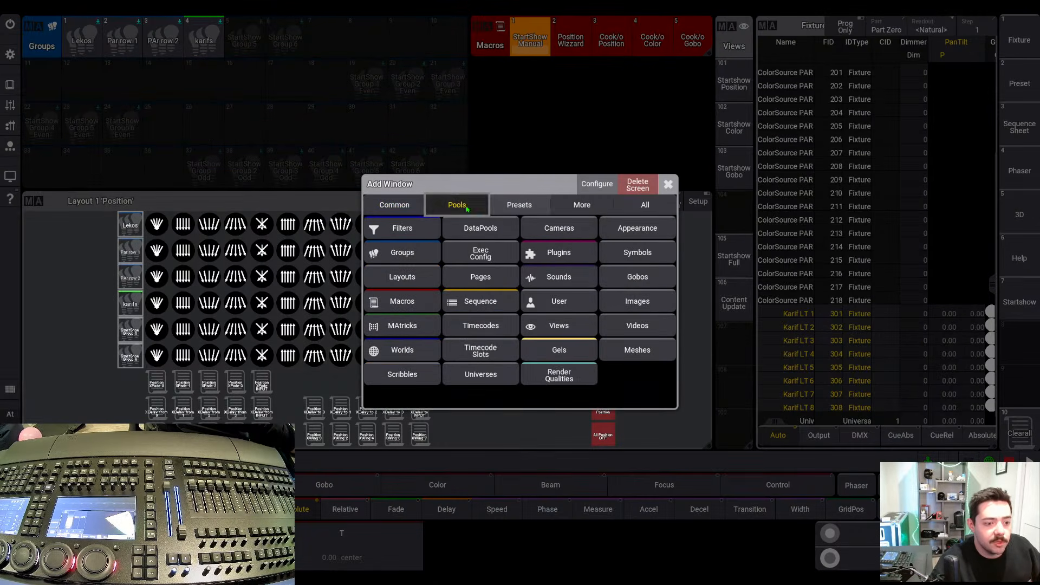
{"action": "left_click", "coordinate": [403, 328]}
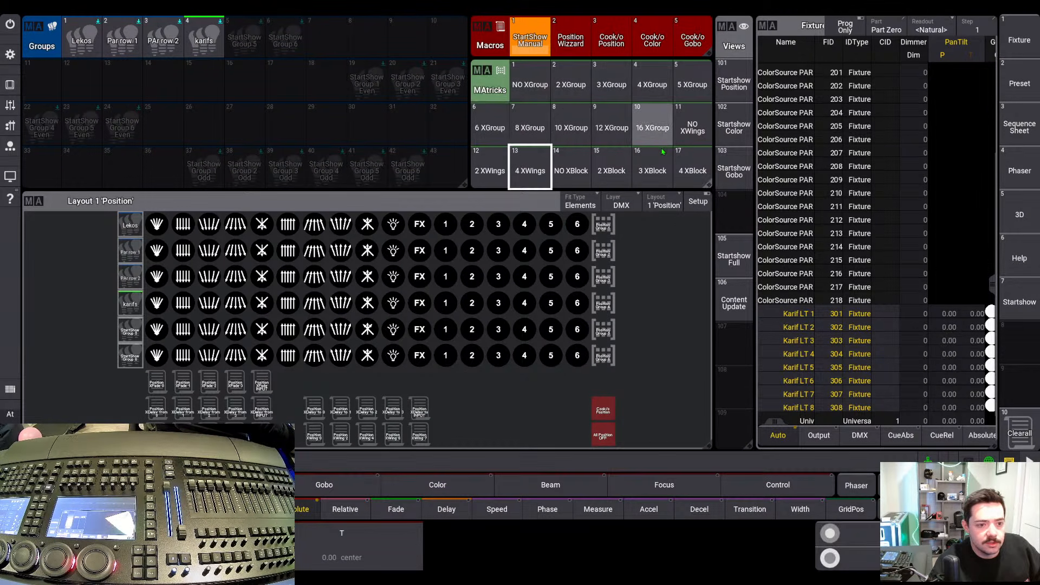
{"action": "scroll", "coordinate": [661, 154], "scroll_direction": "down", "scroll_amount": 8}
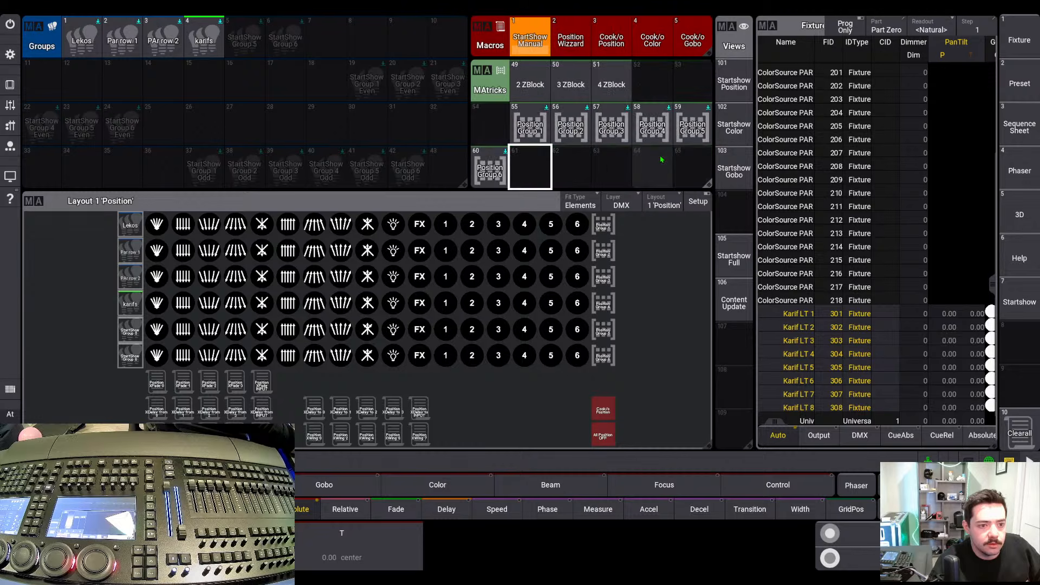
Find the Even and Odd MAtricks further down the MAtricks pool and try each one on the Lekos group
{"action": "scroll", "coordinate": [654, 165], "scroll_direction": "down", "scroll_amount": 4}
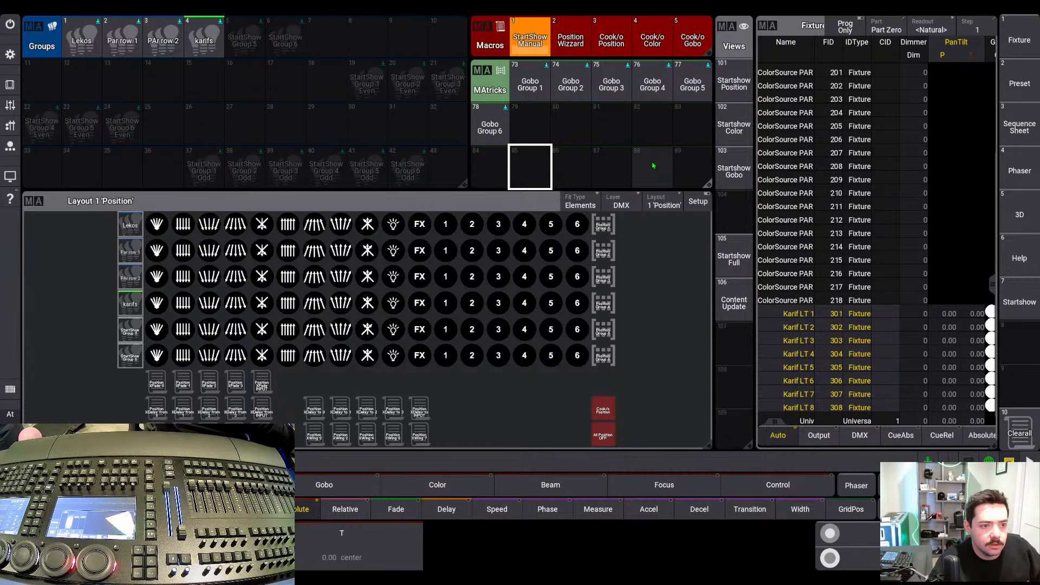
{"action": "scroll", "coordinate": [654, 166], "scroll_direction": "down", "scroll_amount": 8}
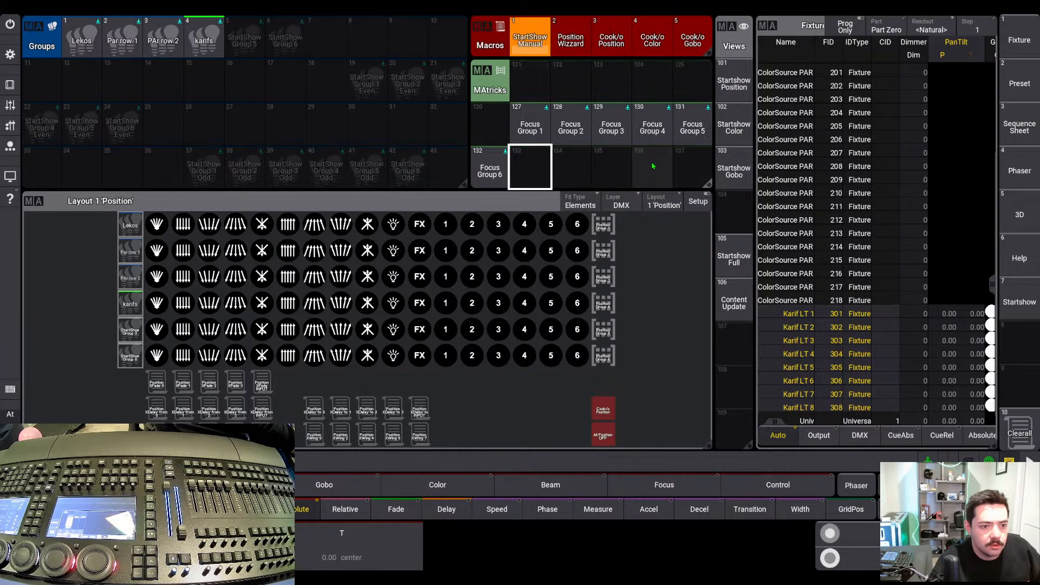
{"action": "scroll", "coordinate": [653, 166], "scroll_direction": "down", "scroll_amount": 3}
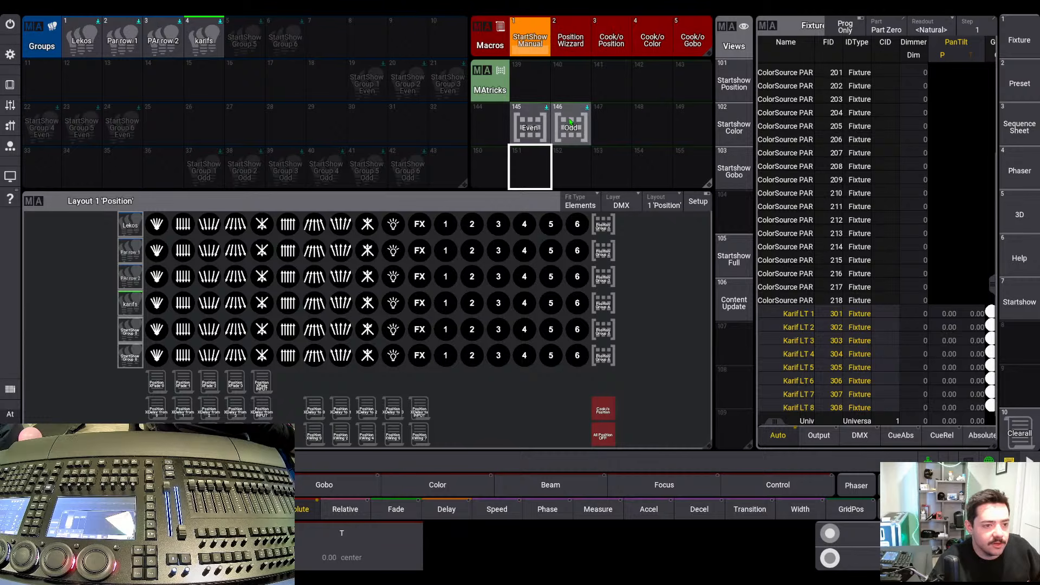
{"action": "left_click", "coordinate": [81, 38]}
{"action": "left_click", "coordinate": [523, 129]}
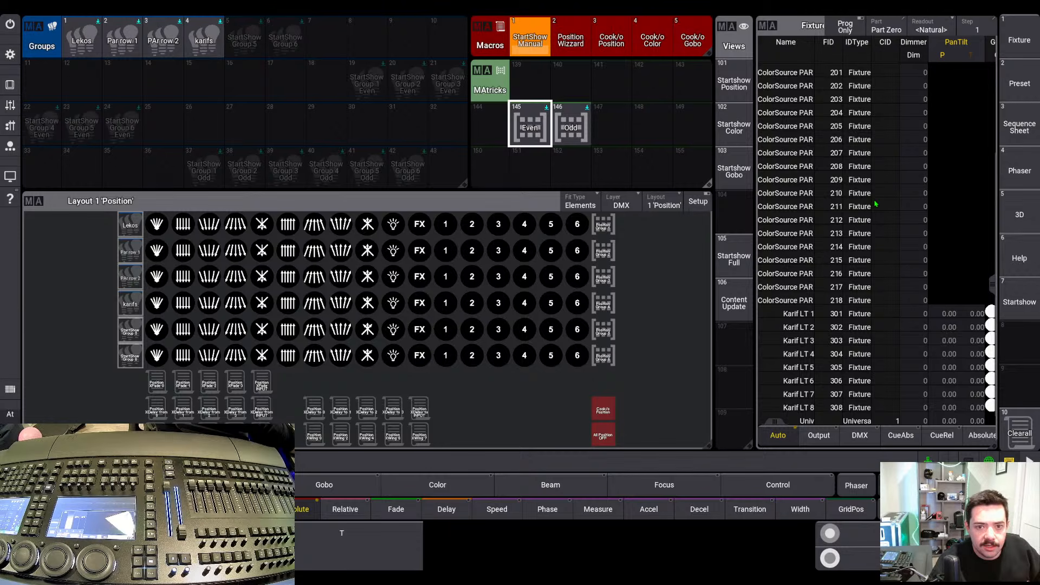
{"action": "left_click_drag", "start_coordinate": [993, 284], "coordinate": [991, 149]}
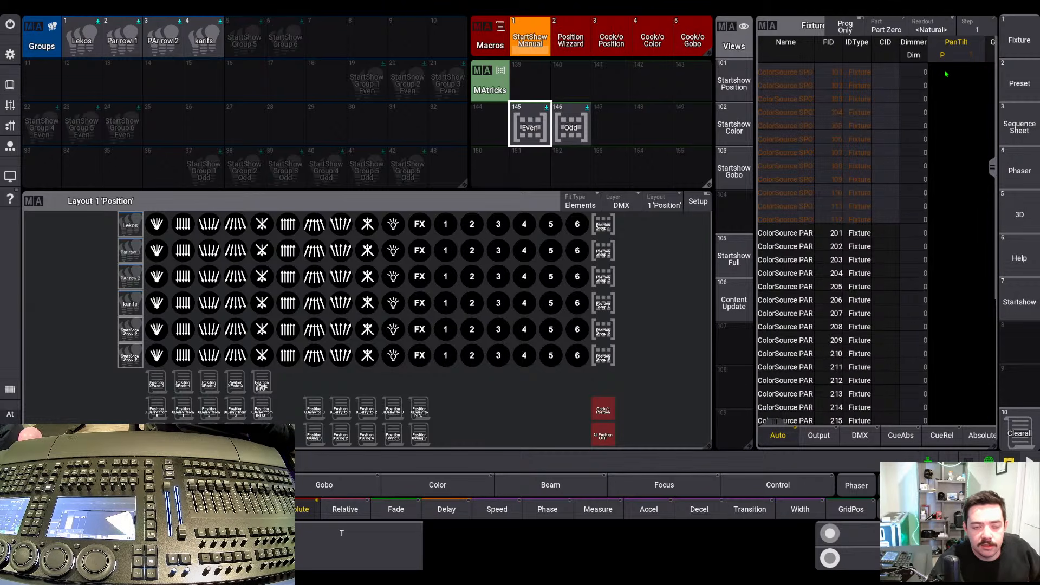
{"action": "left_click", "coordinate": [589, 137]}
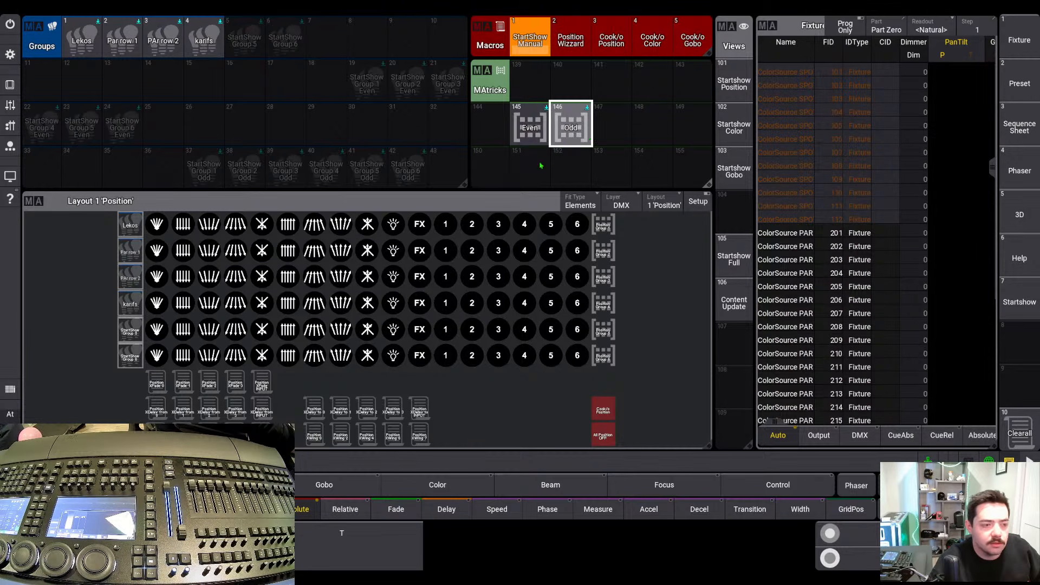
Select the Lekos group again, retry the Even and Odd MAtricks on it, and clear the selection
{"action": "left_click", "coordinate": [88, 43]}
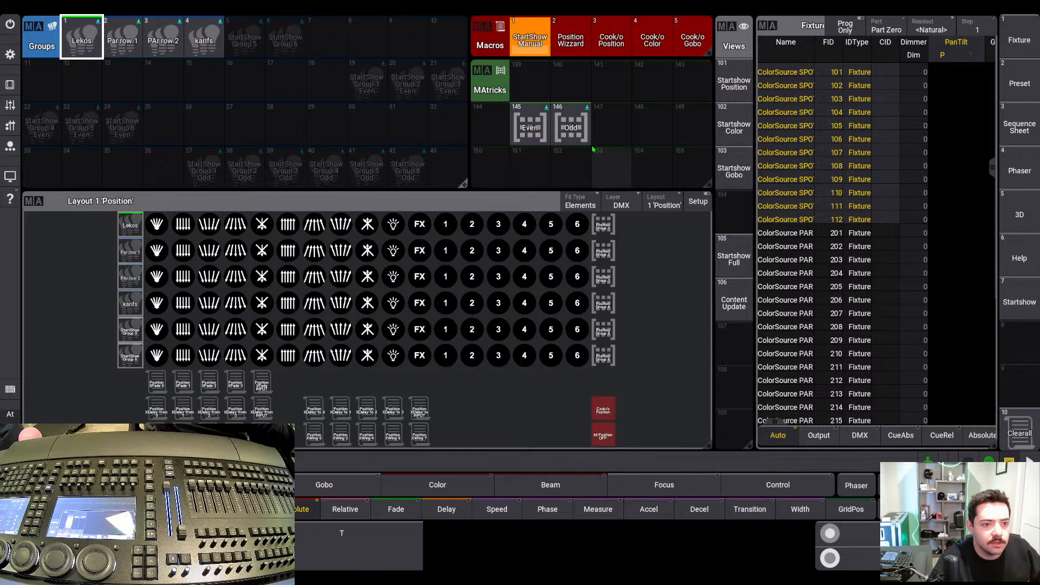
{"action": "left_click", "coordinate": [530, 125]}
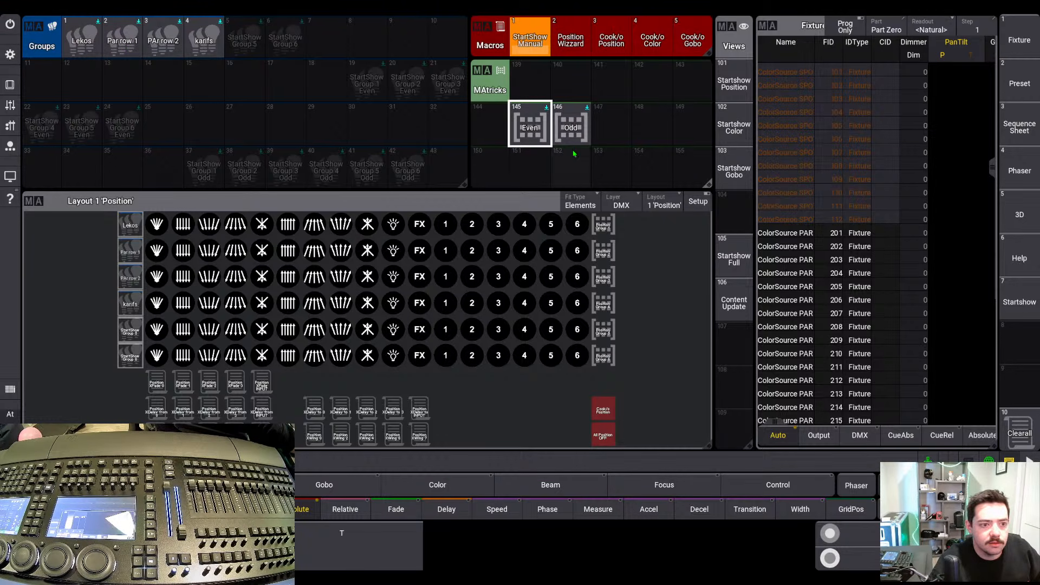
{"action": "left_click", "coordinate": [578, 134]}
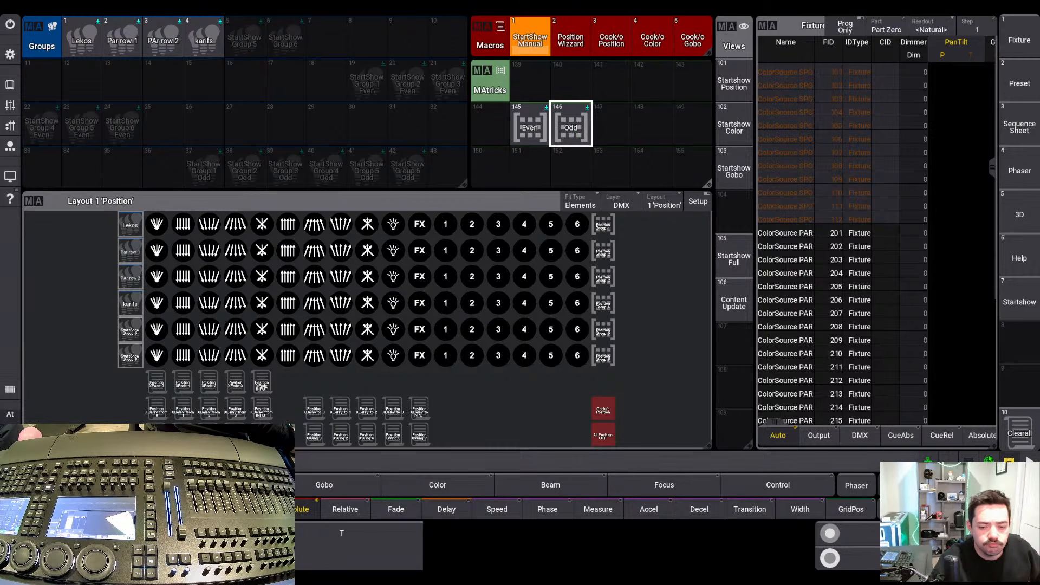
{"action": "left_click", "coordinate": [1020, 429]}
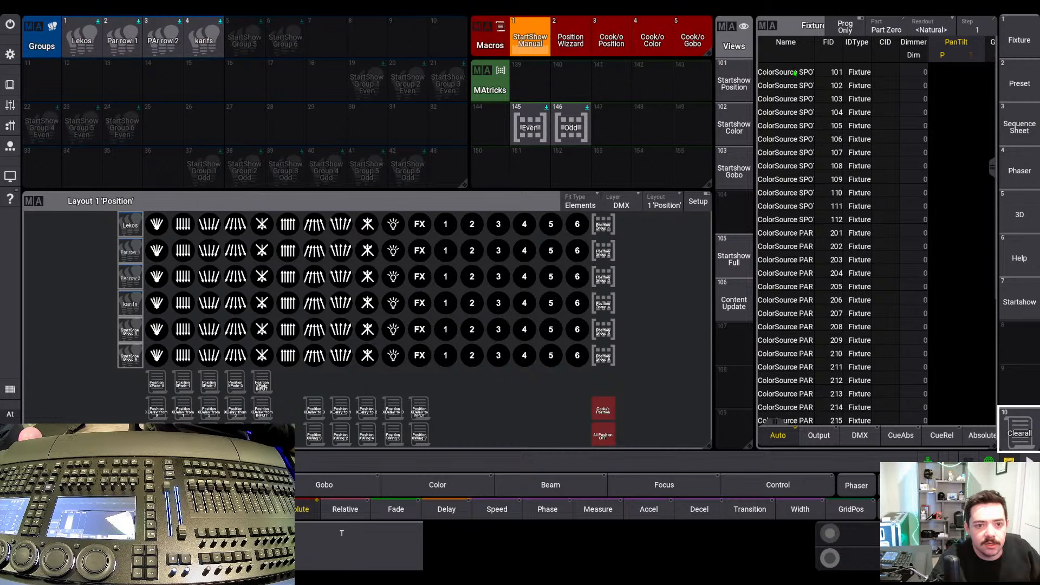
Select fixtures 101 to 112, set MAtricks X to 0 and XGroup to 2, and merge the selection into StartShow Group 1 Odd
{"action": "left_click_drag", "start_coordinate": [796, 73], "coordinate": [806, 222]}
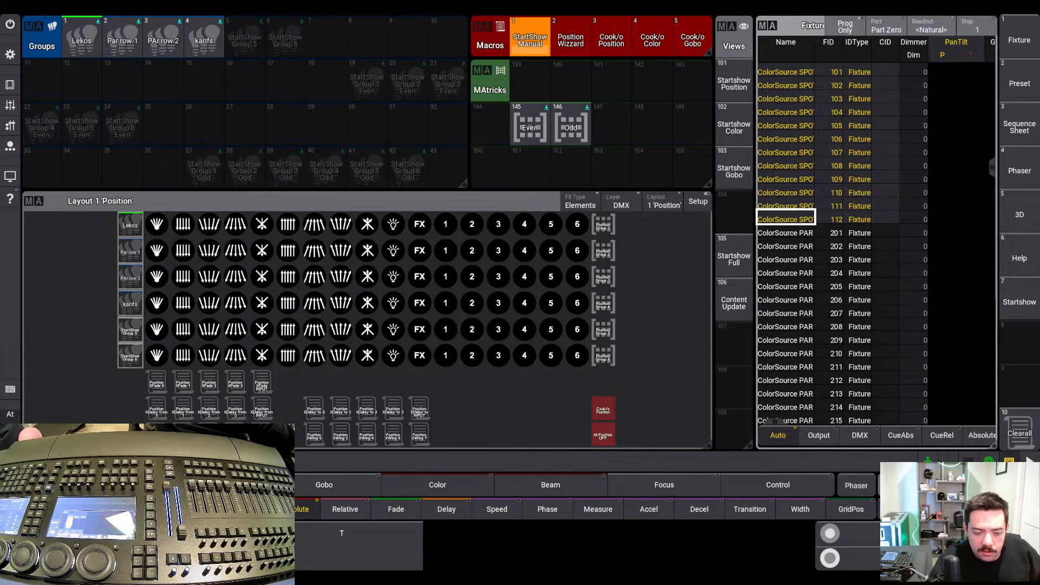
{"action": "left_click", "coordinate": [898, 486]}
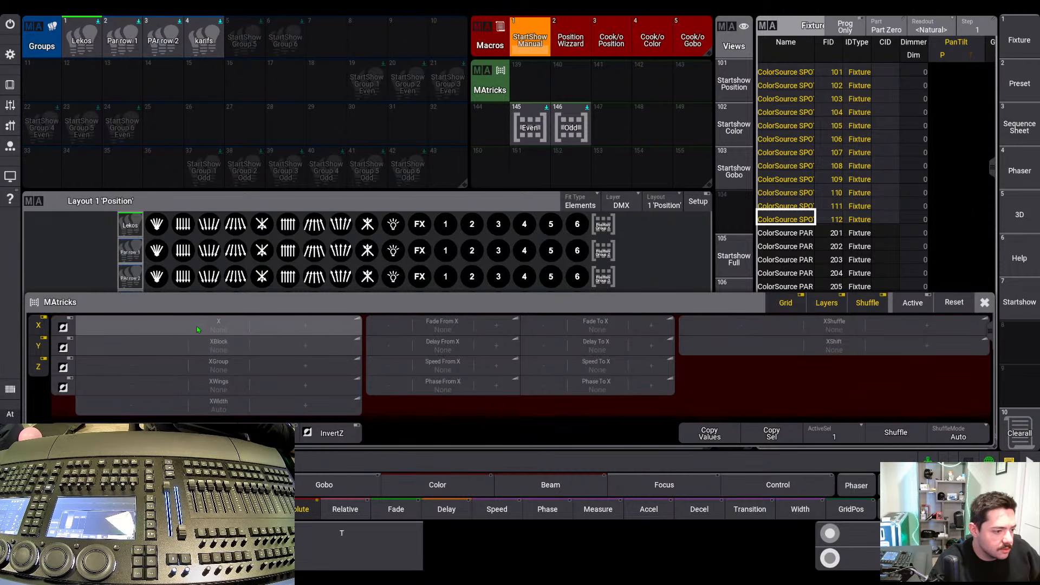
{"action": "left_click", "coordinate": [178, 329]}
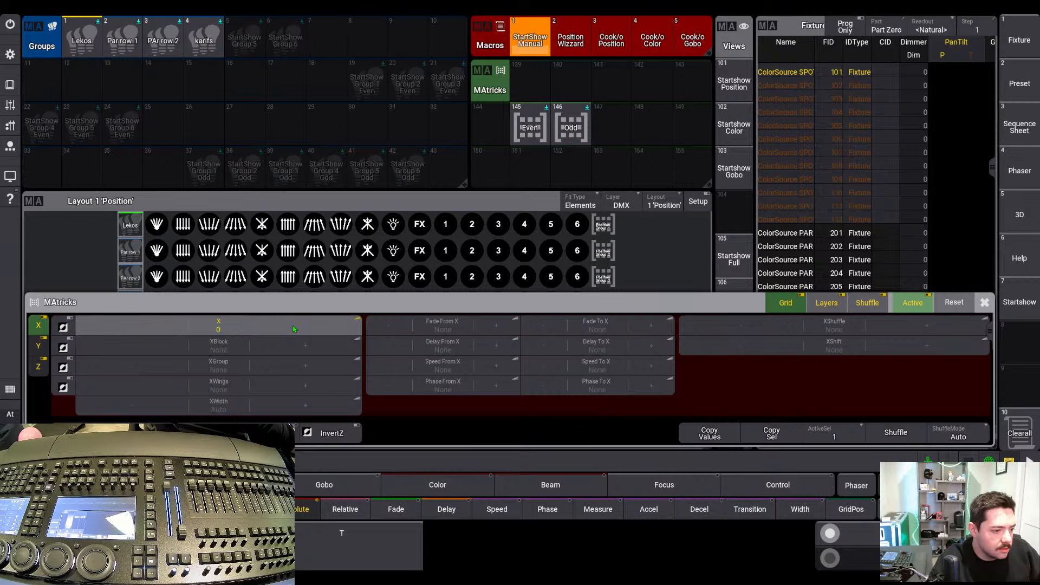
{"action": "left_click", "coordinate": [293, 370]}
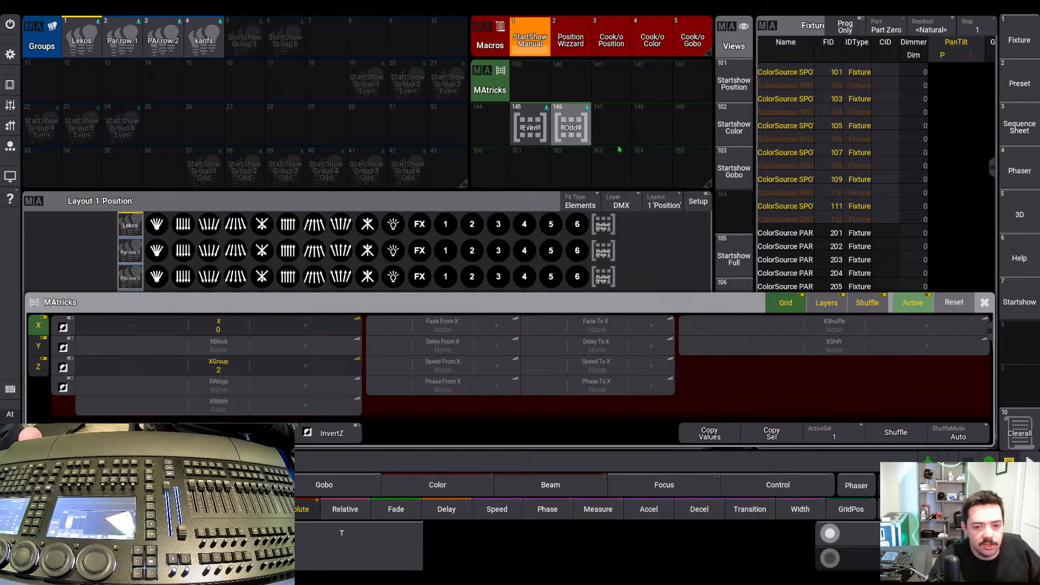
{"action": "left_click", "coordinate": [985, 303]}
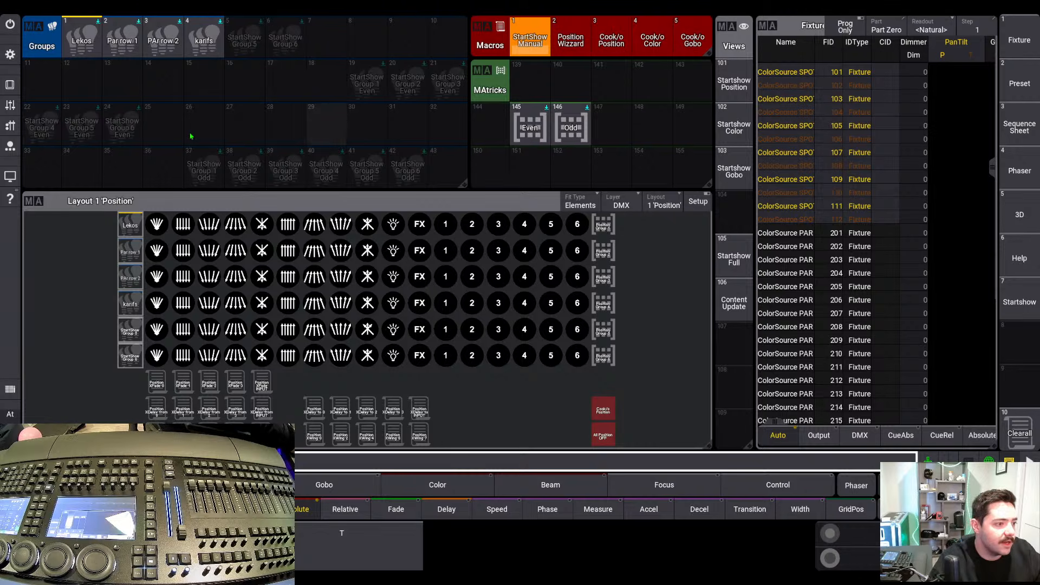
{"action": "left_click", "coordinate": [211, 172]}
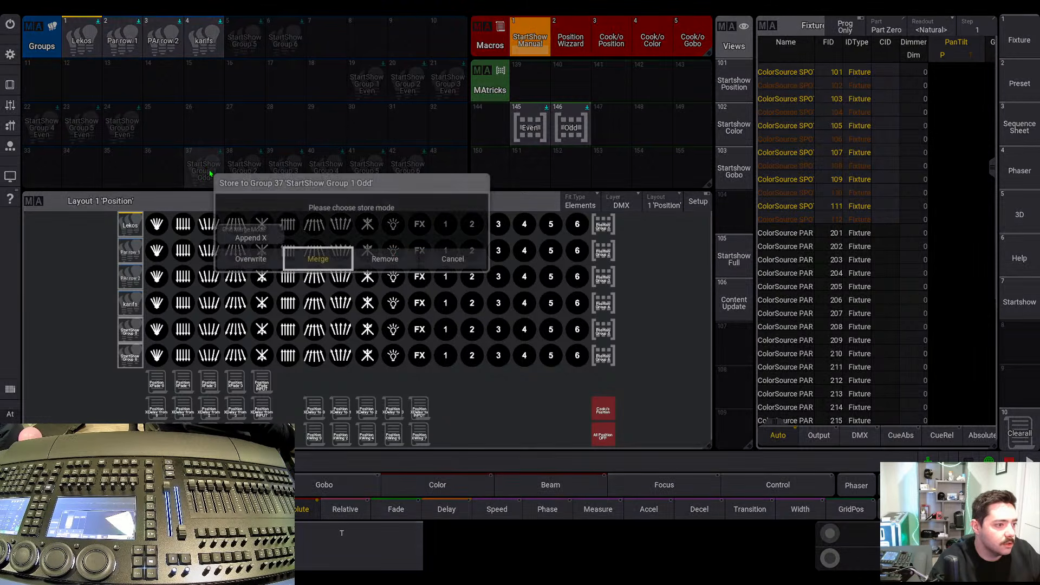
{"action": "left_click", "coordinate": [319, 259]}
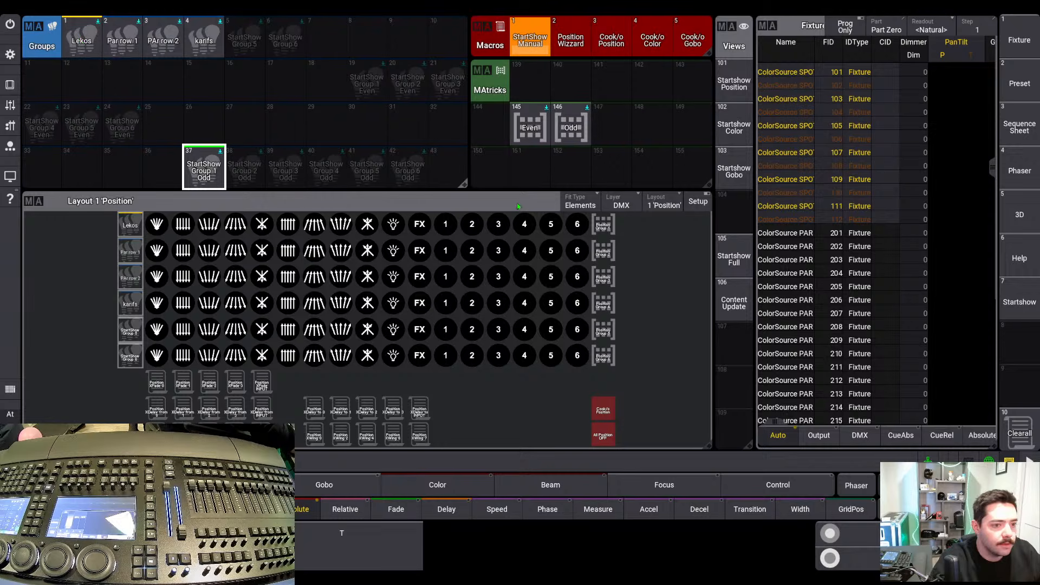
Set MAtricks X to 1 to switch the selection to the even Lekos fixtures
{"action": "left_click", "coordinate": [897, 485]}
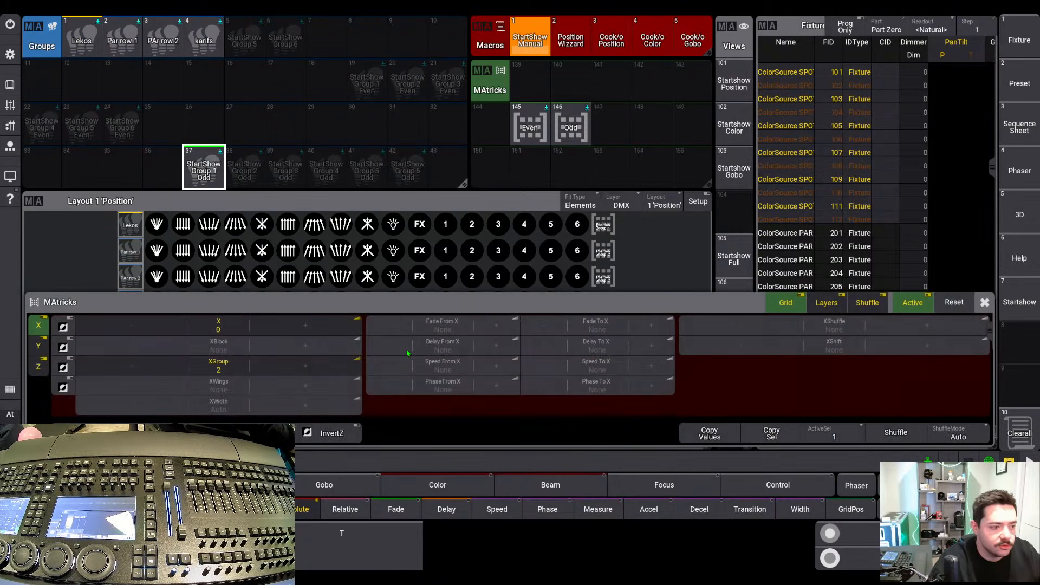
{"action": "left_click", "coordinate": [296, 330]}
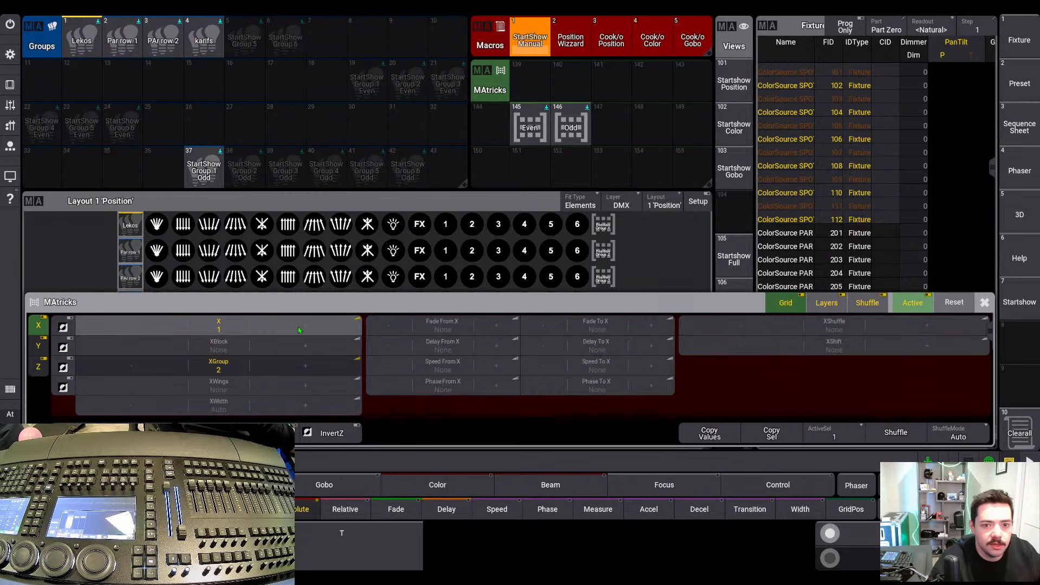
{"action": "left_click", "coordinate": [985, 303]}
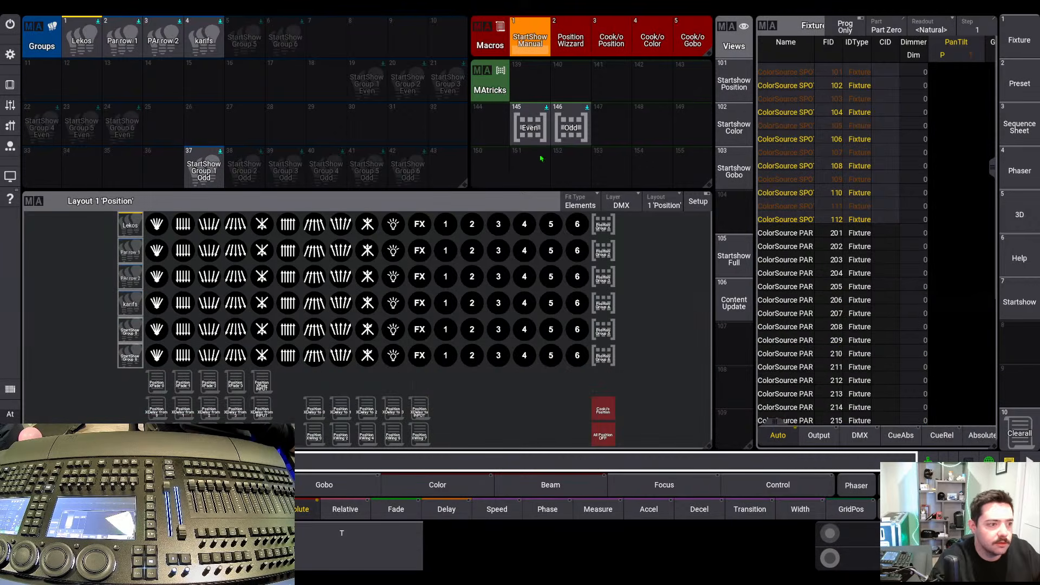
Merge the even Lekos fixtures into StartShow Group 2 Odd
{"action": "left_click", "coordinate": [232, 158]}
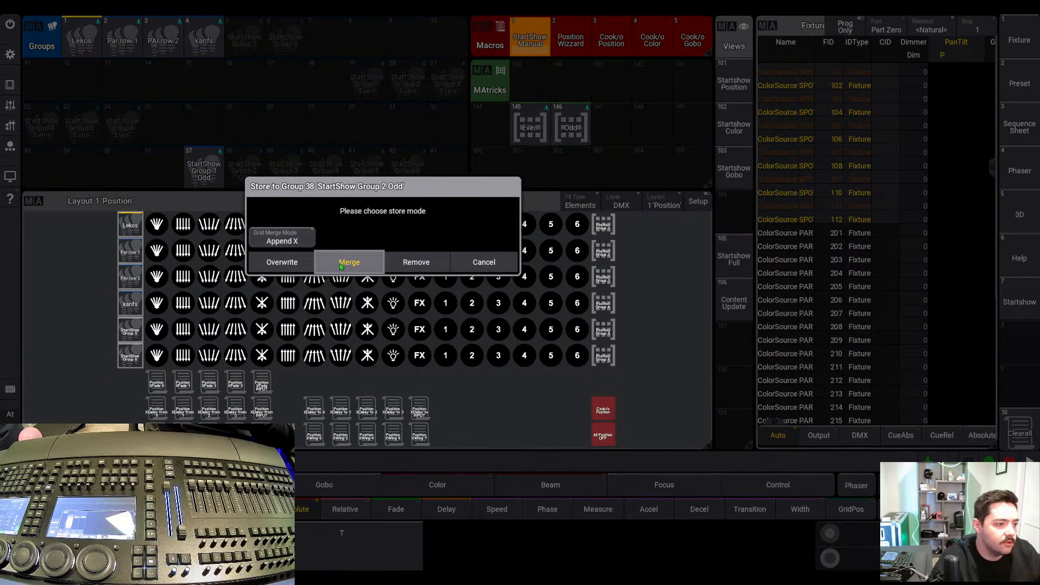
{"action": "left_click", "coordinate": [344, 262]}
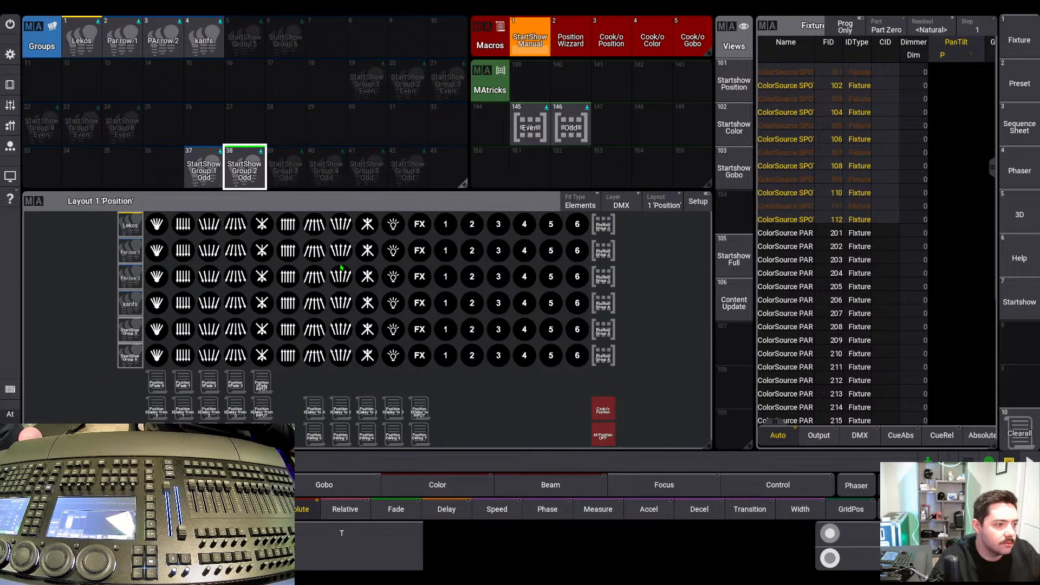
Merge the even Lekos fixtures into StartShow Group 1 Even, clear the selection, and recall StartShow Group 1 Odd to check it
{"action": "left_click", "coordinate": [367, 85]}
{"action": "left_click", "coordinate": [474, 170]}
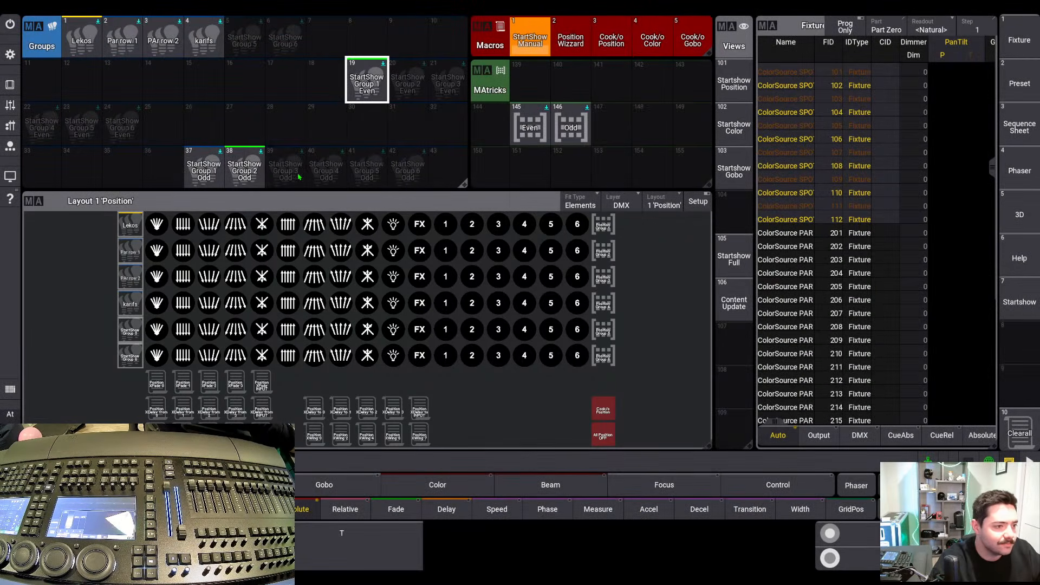
{"action": "left_click", "coordinate": [1034, 437]}
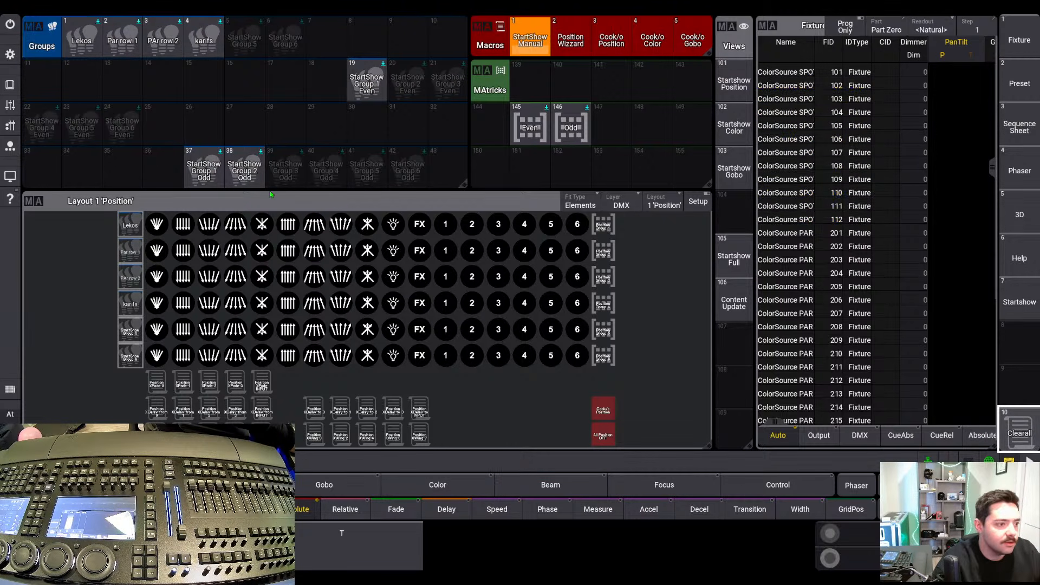
{"action": "left_click", "coordinate": [204, 168]}
{"action": "left_click", "coordinate": [1020, 431]}
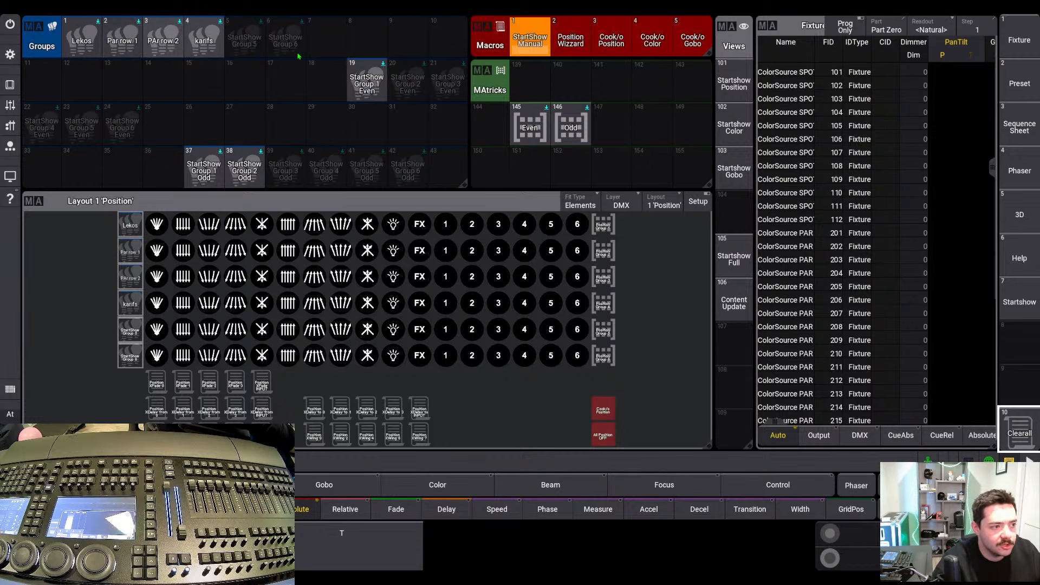
Select Par row 1, apply the Odd MAtricks, and merge the selection into StartShow Group 2 Even
{"action": "left_click", "coordinate": [112, 46]}
{"action": "left_click", "coordinate": [582, 134]}
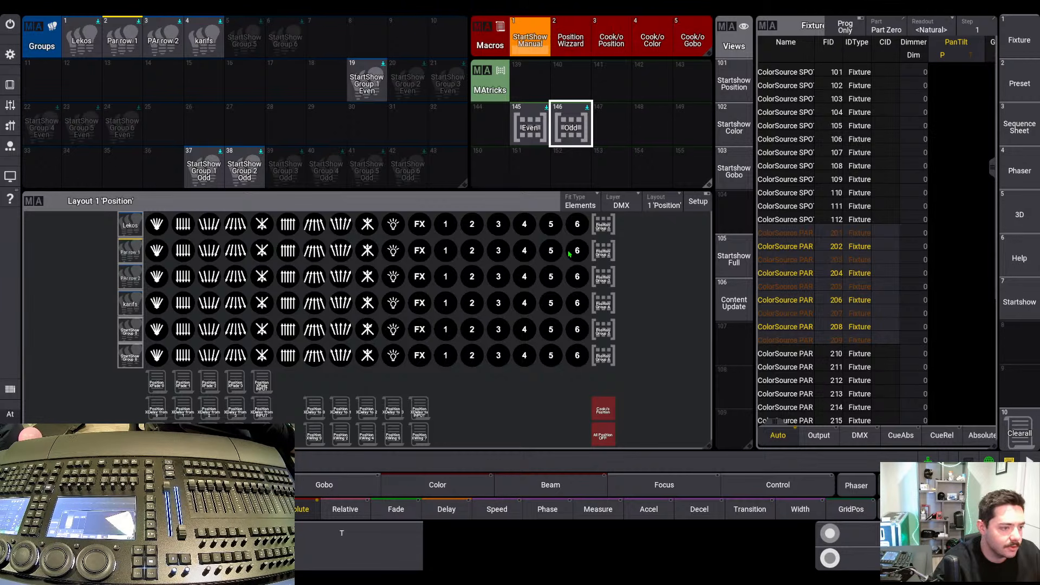
{"action": "left_click", "coordinate": [416, 91]}
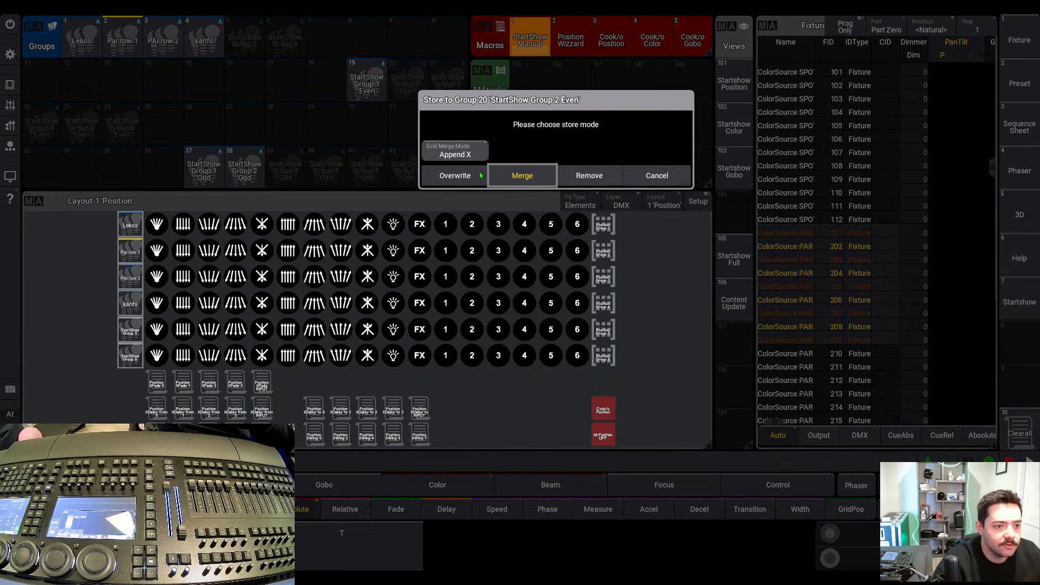
{"action": "left_click", "coordinate": [522, 176]}
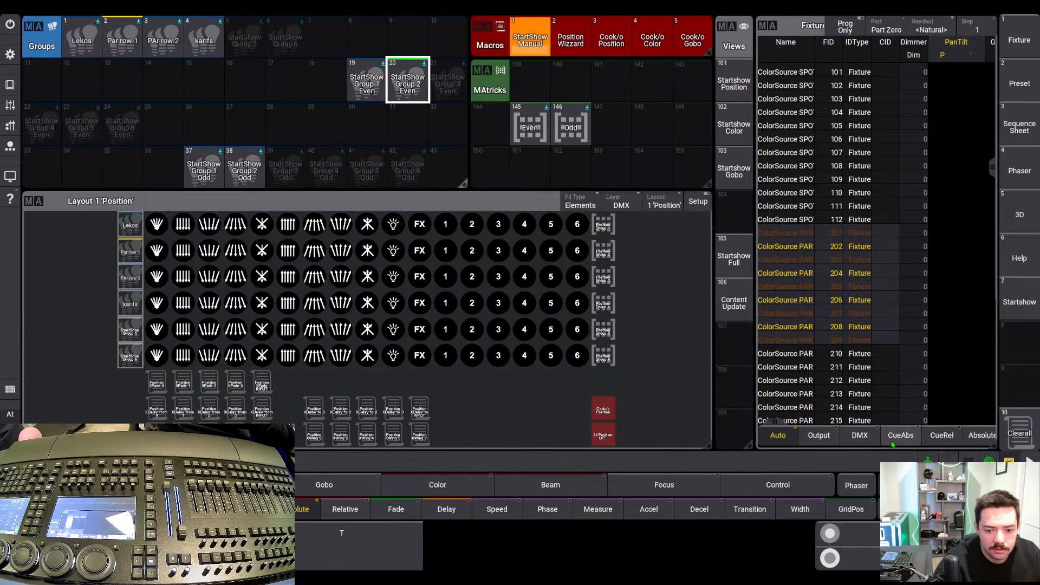
Set MAtricks X to 0 and store the odd Par row 1 fixtures into StartShow Group 2 Odd using Overwrite
{"action": "left_click", "coordinate": [902, 486]}
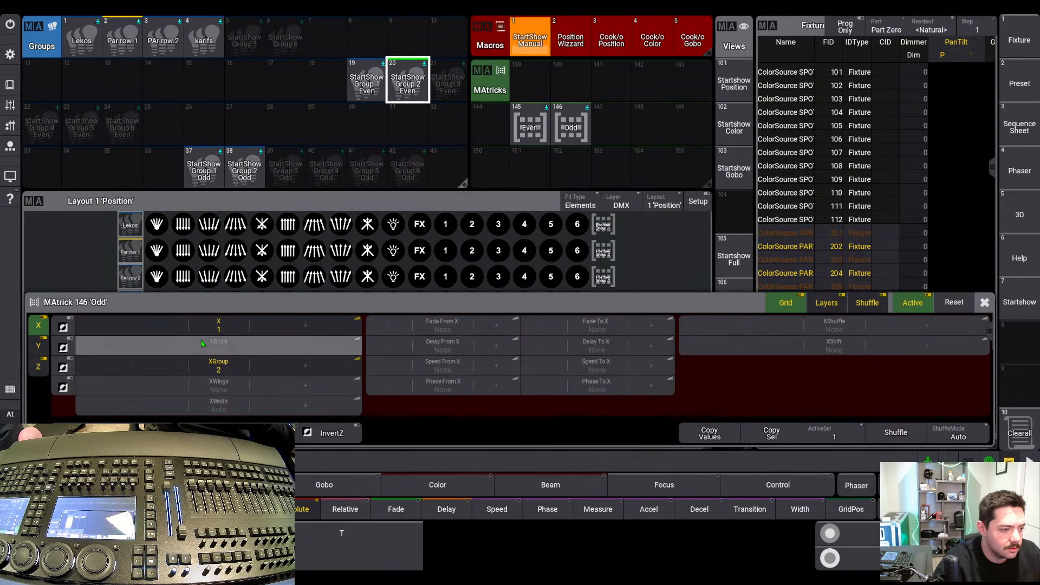
{"action": "left_click", "coordinate": [162, 326]}
{"action": "left_click", "coordinate": [985, 302]}
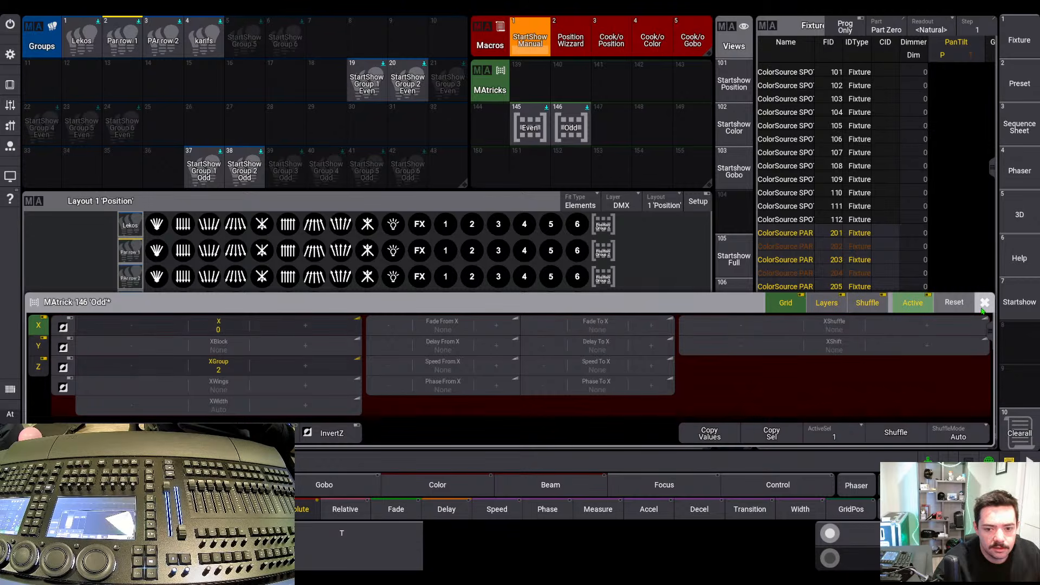
{"action": "left_click", "coordinate": [252, 171]}
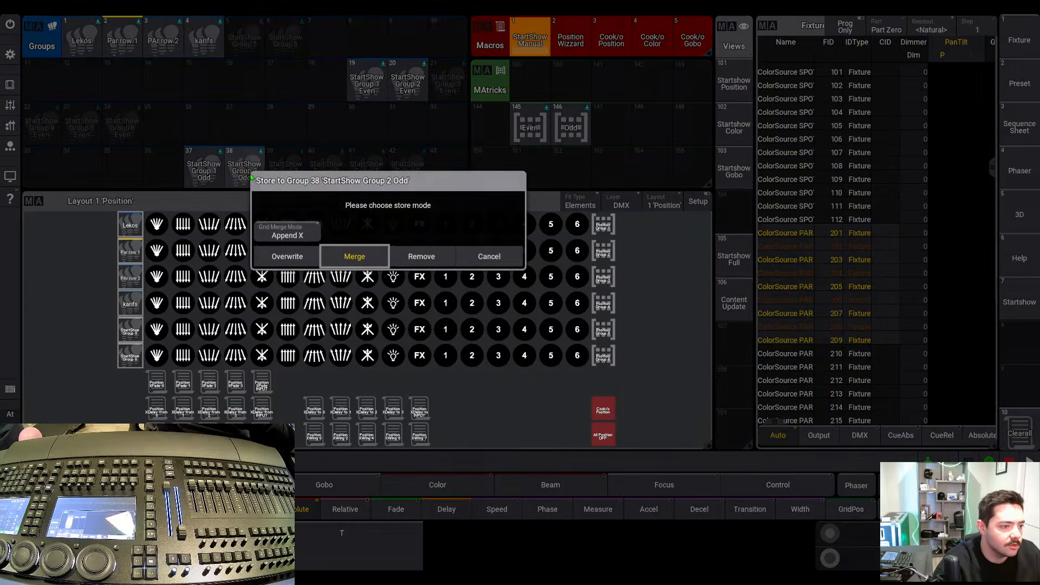
{"action": "left_click", "coordinate": [287, 256]}
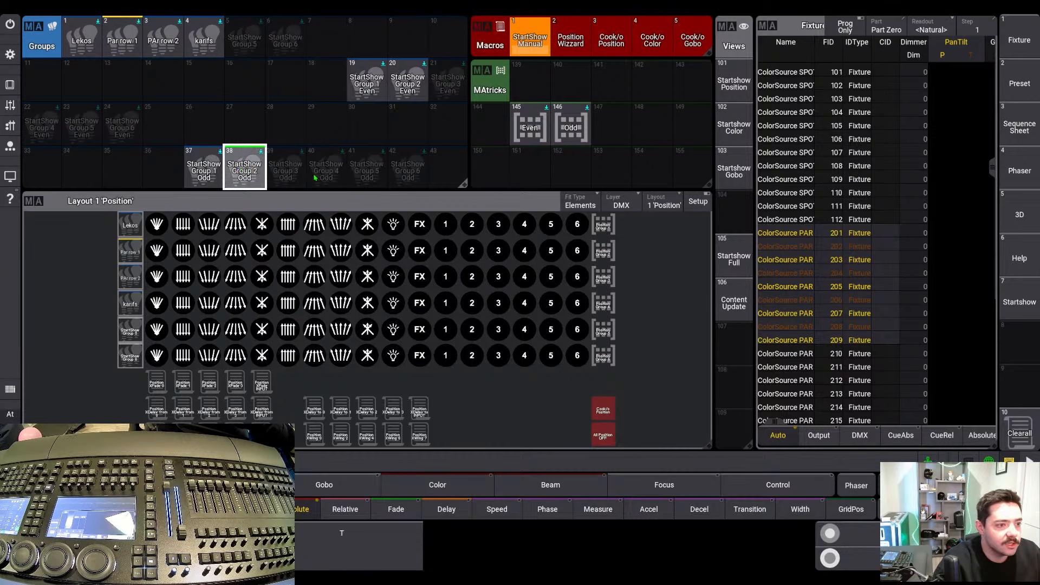
Clear the selection and recall StartShow Group 2 Odd and StartShow Group 2 Even to check their fixtures
{"action": "left_click", "coordinate": [1020, 430]}
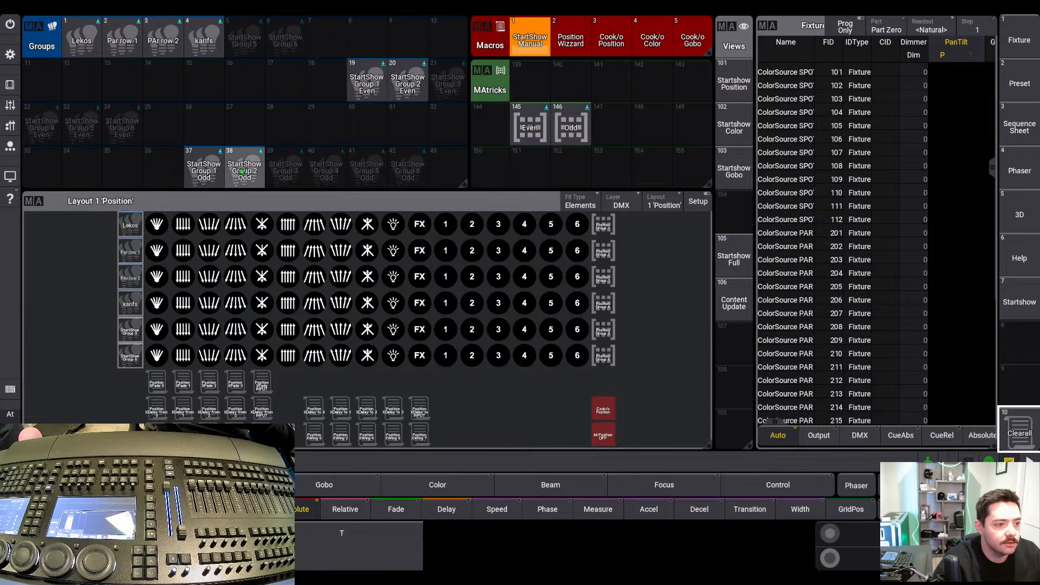
{"action": "left_click", "coordinate": [245, 172]}
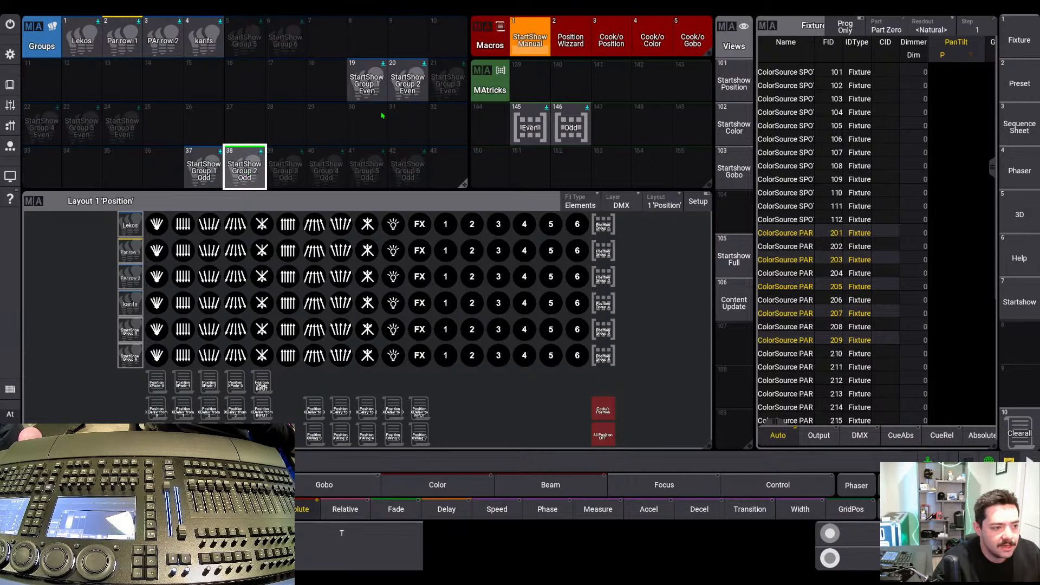
{"action": "left_click", "coordinate": [418, 87]}
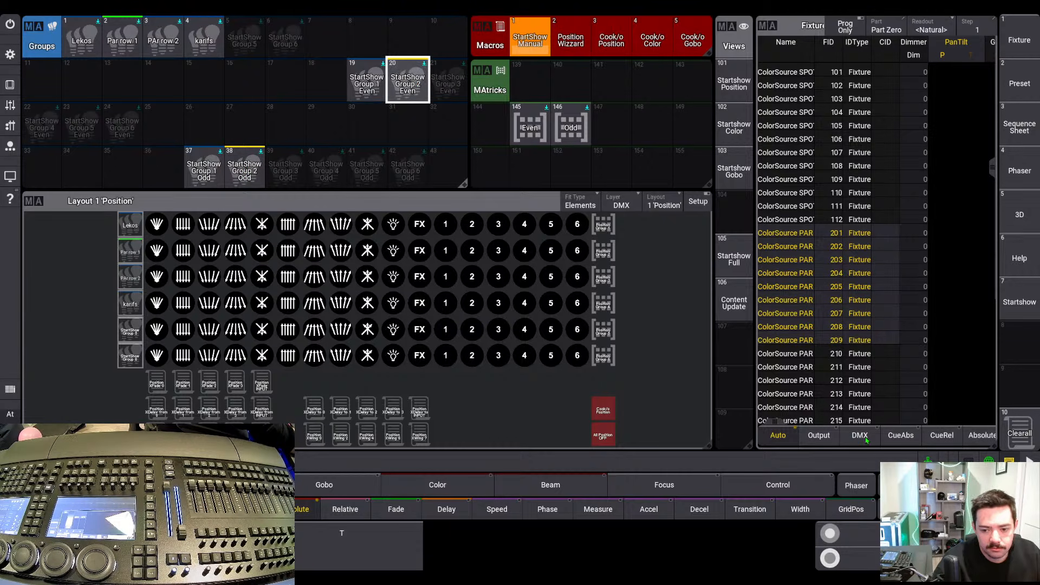
Recall StartShow Group 2 Even on its own to check its fixtures, and clear the selection
{"action": "left_click", "coordinate": [1018, 432]}
{"action": "left_click", "coordinate": [402, 78]}
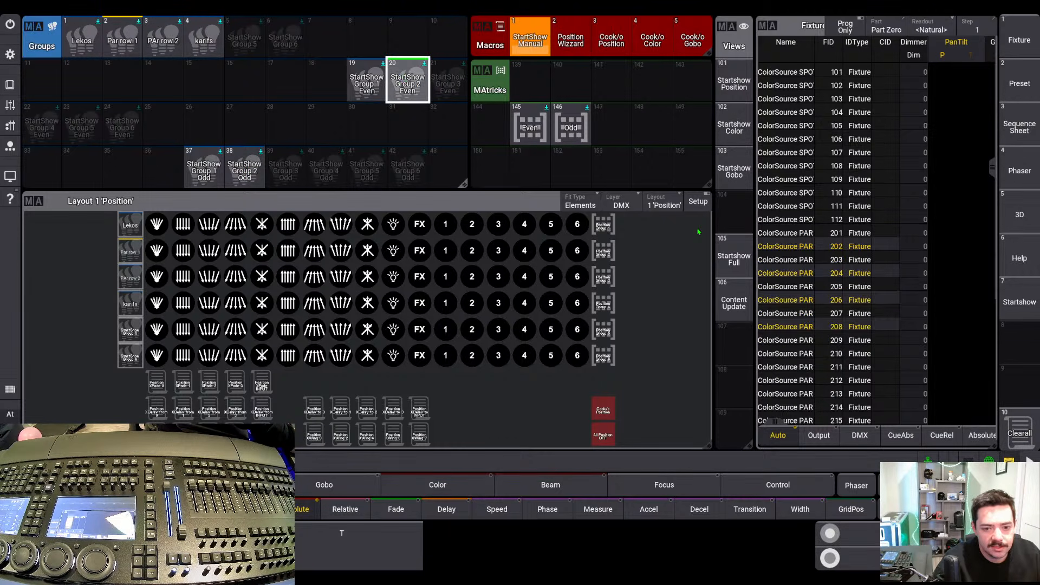
{"action": "left_click", "coordinate": [1016, 430]}
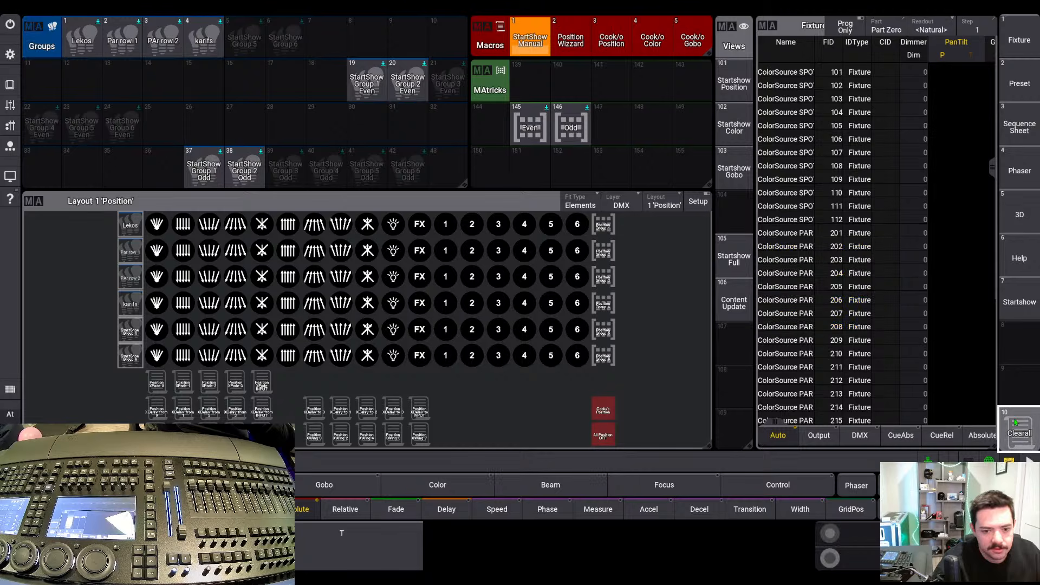
Select Par row 2, apply the Odd MAtricks, merge the selection into StartShow Group 3 Odd, and clear it
{"action": "left_click", "coordinate": [161, 40]}
{"action": "left_click", "coordinate": [571, 125]}
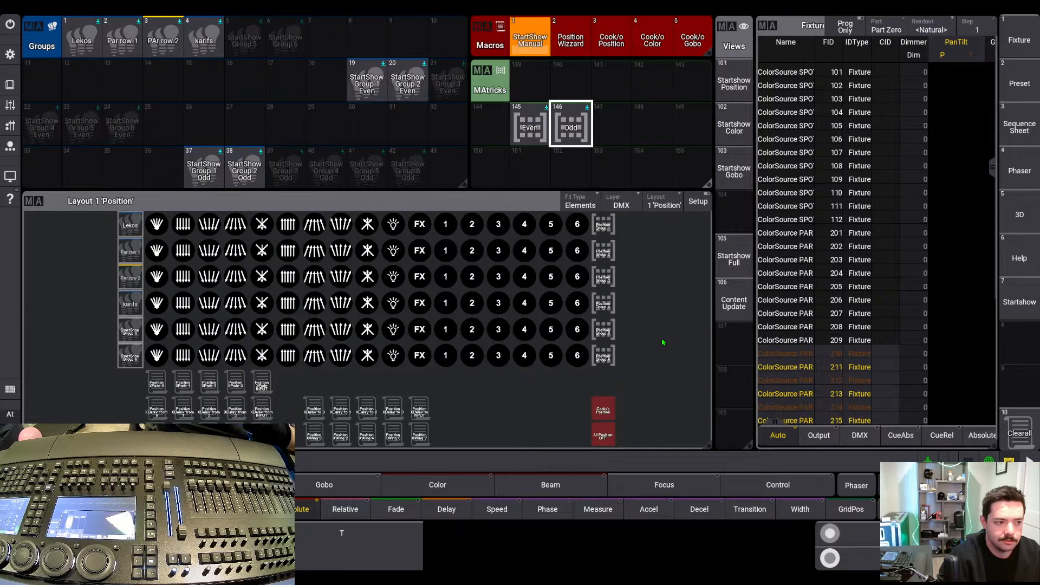
{"action": "left_click", "coordinate": [271, 180]}
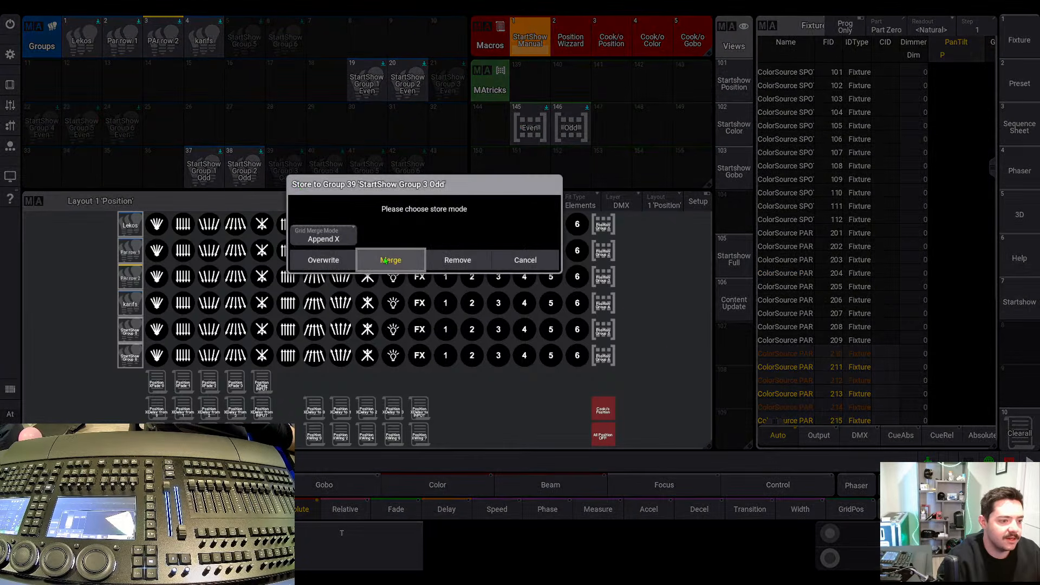
{"action": "left_click", "coordinate": [384, 259]}
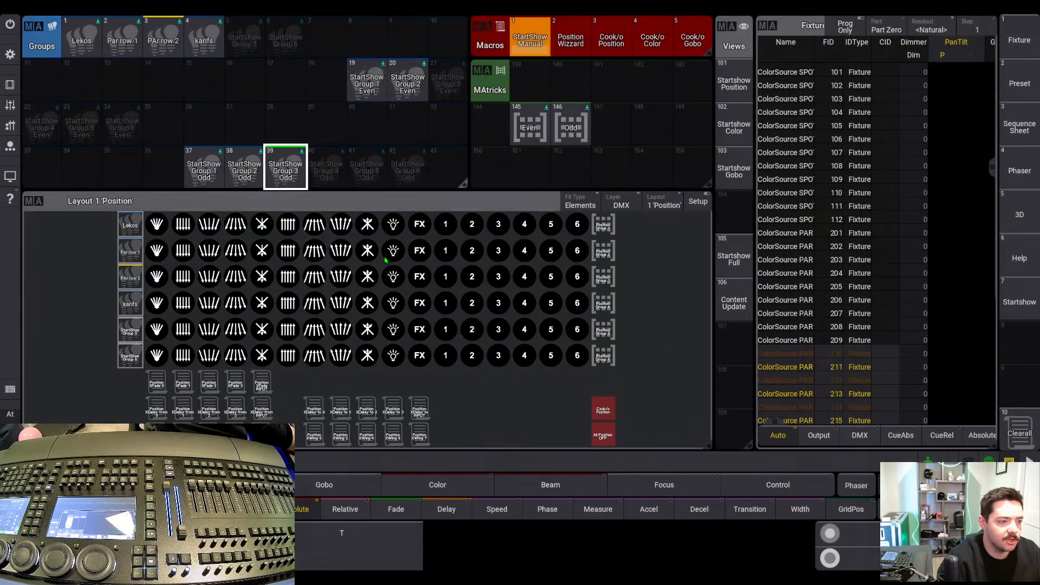
{"action": "left_click", "coordinate": [1021, 445]}
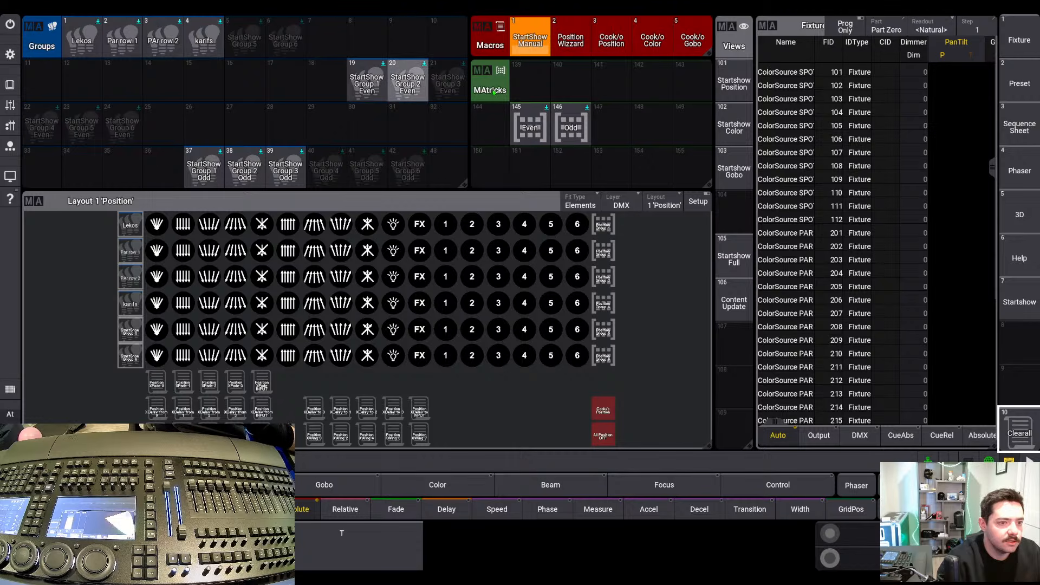
Select Par row 2 with the Odd MAtricks and set the MAtricks X to 0
{"action": "left_click", "coordinate": [163, 39]}
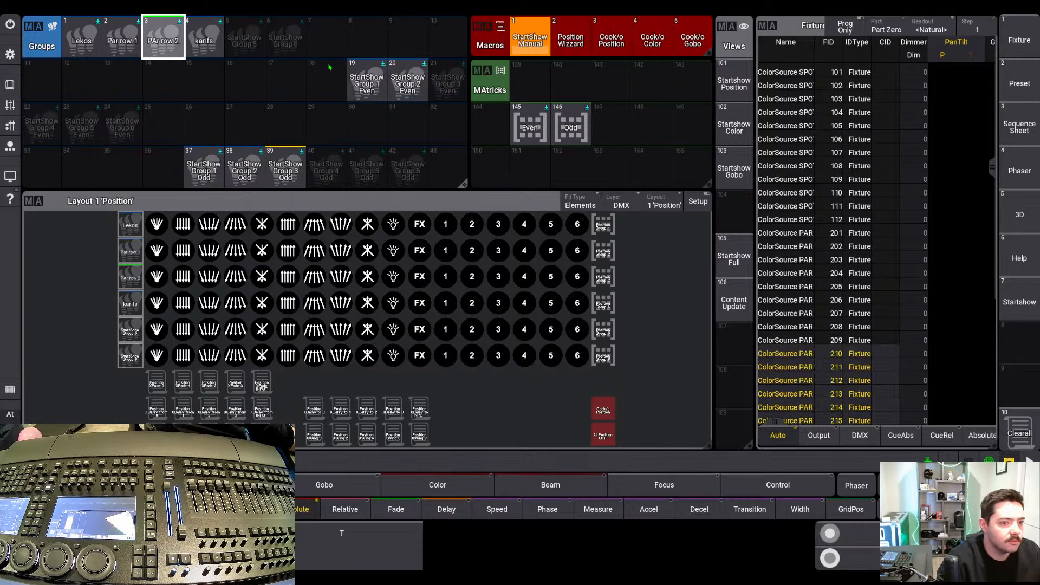
{"action": "left_click", "coordinate": [570, 125]}
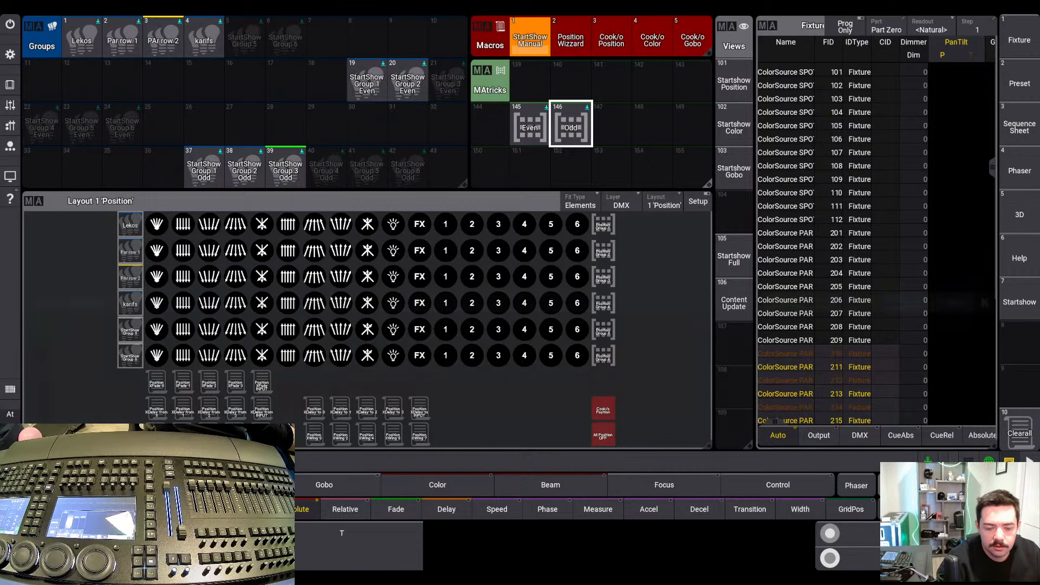
{"action": "right_click", "coordinate": [571, 124]}
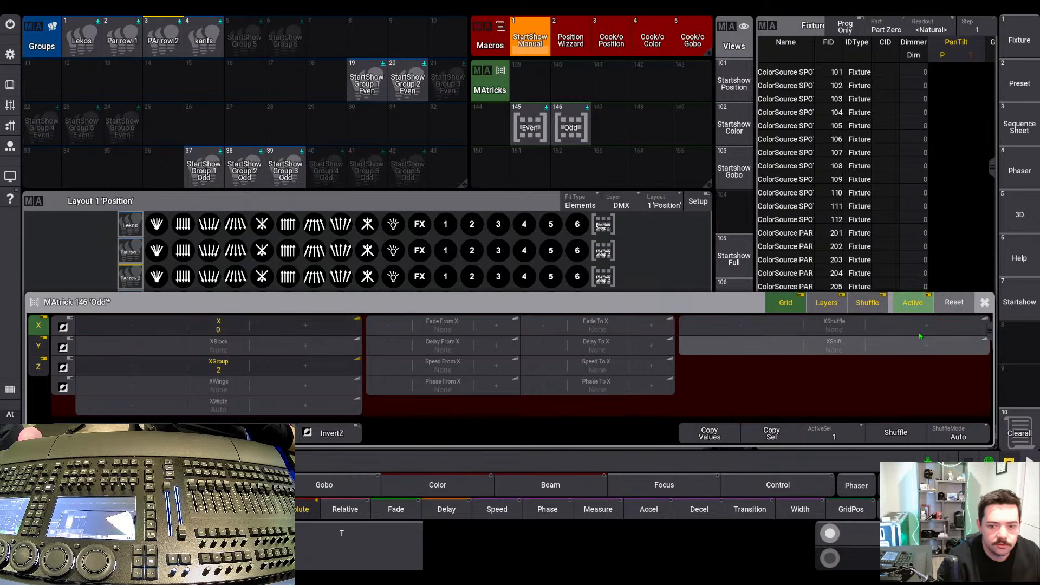
{"action": "left_click", "coordinate": [985, 302]}
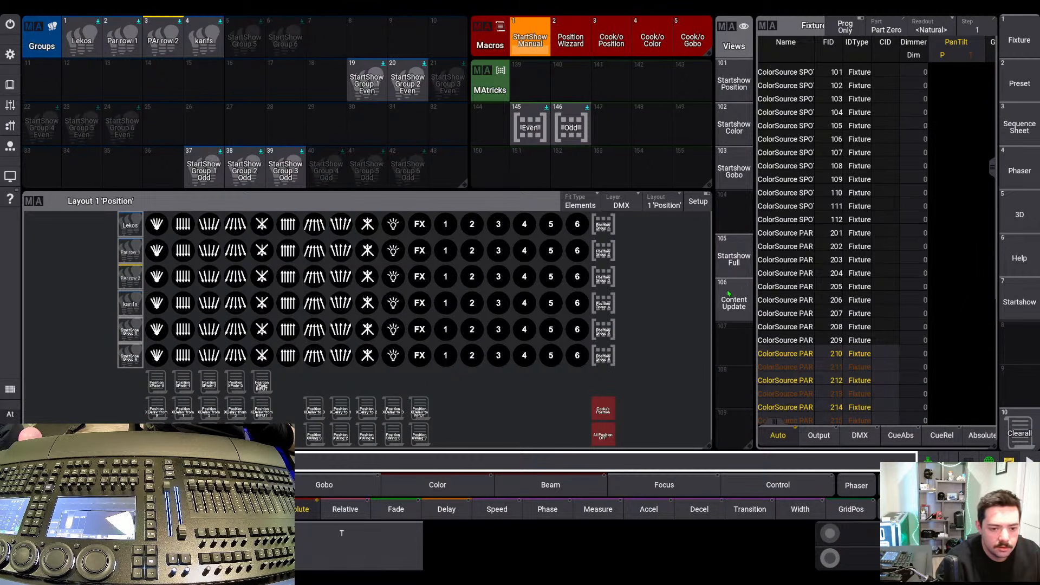
Merge the selected Par row 2 fixtures into StartShow Group 3 Even and clear the selection
{"action": "left_click", "coordinate": [453, 86]}
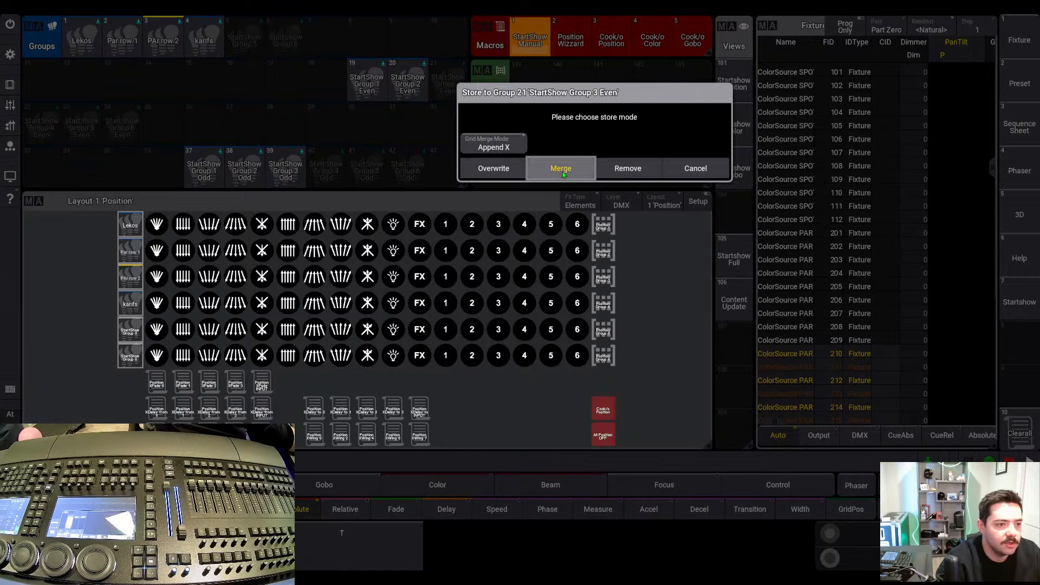
{"action": "left_click", "coordinate": [564, 174]}
{"action": "left_click", "coordinate": [1020, 425]}
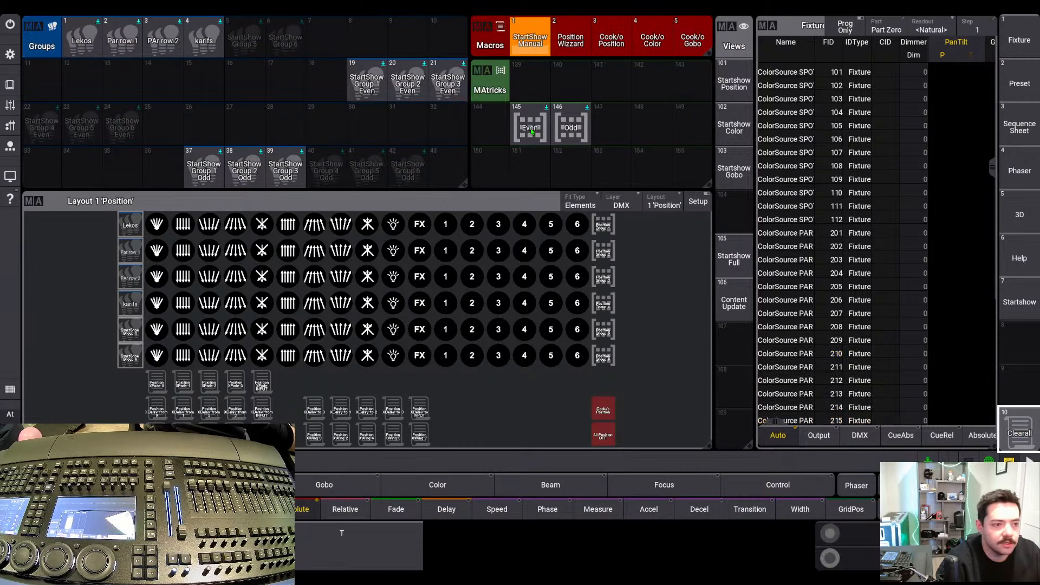
Recall StartShow Group 3 Even and StartShow Group 3 Odd in turn to check their fixtures, clearing between them
{"action": "left_click", "coordinate": [457, 85]}
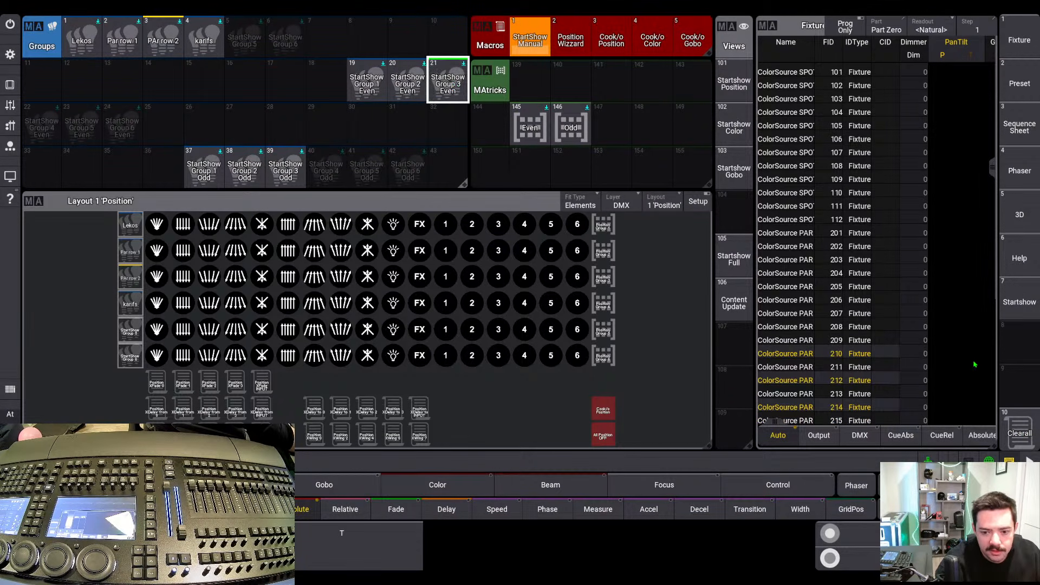
{"action": "left_click", "coordinate": [1020, 425]}
{"action": "left_click", "coordinate": [295, 169]}
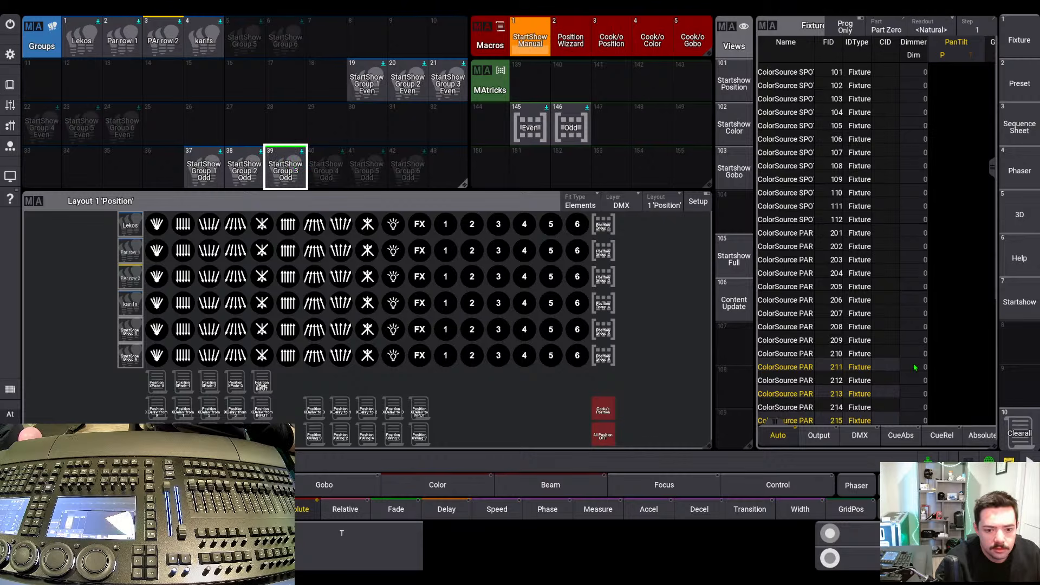
{"action": "left_click", "coordinate": [1020, 428]}
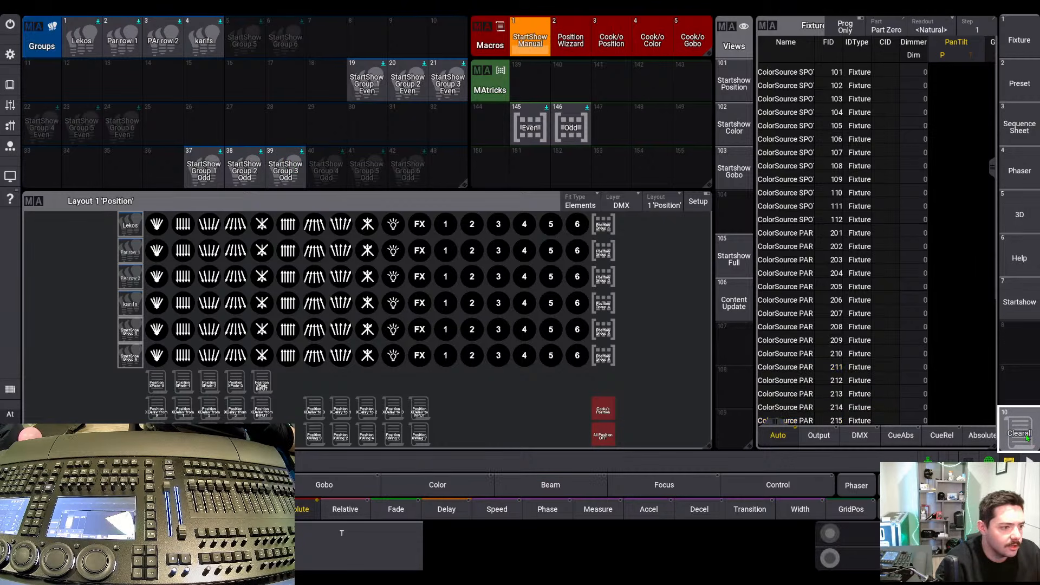
{"action": "left_click", "coordinate": [282, 156]}
Select the karifs group, apply the Odd MAtricks, and merge the selection into StartShow Group 4 Even
{"action": "left_click", "coordinate": [203, 39]}
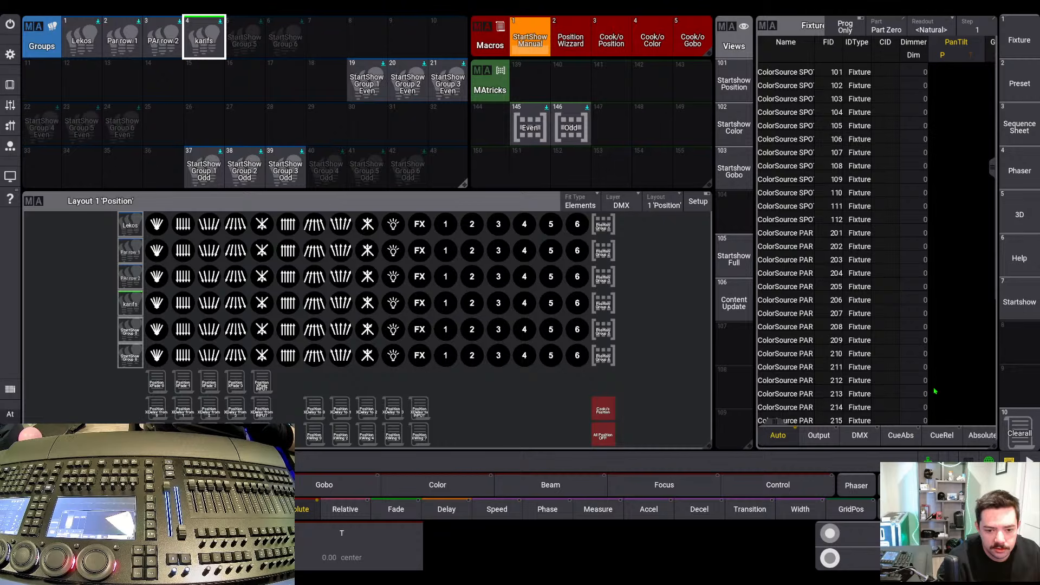
{"action": "left_click", "coordinate": [571, 125]}
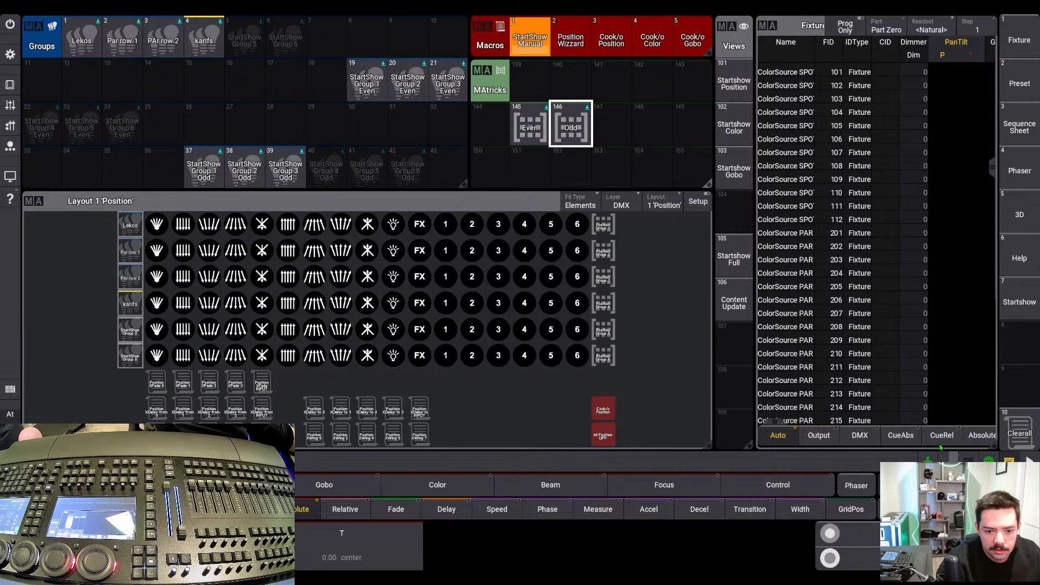
{"action": "scroll", "coordinate": [910, 387], "scroll_direction": "down", "scroll_amount": 4}
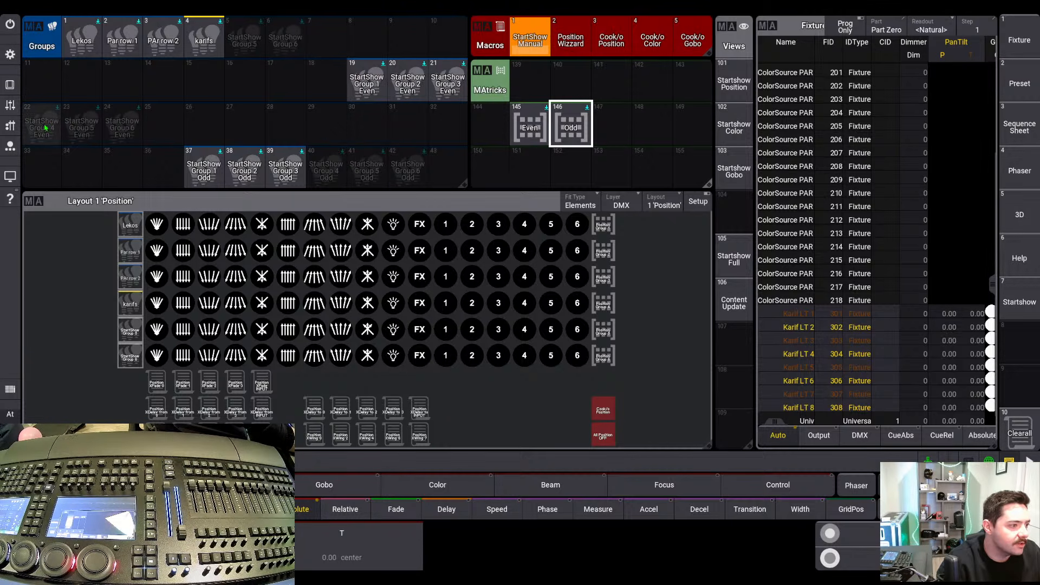
{"action": "left_click", "coordinate": [24, 117]}
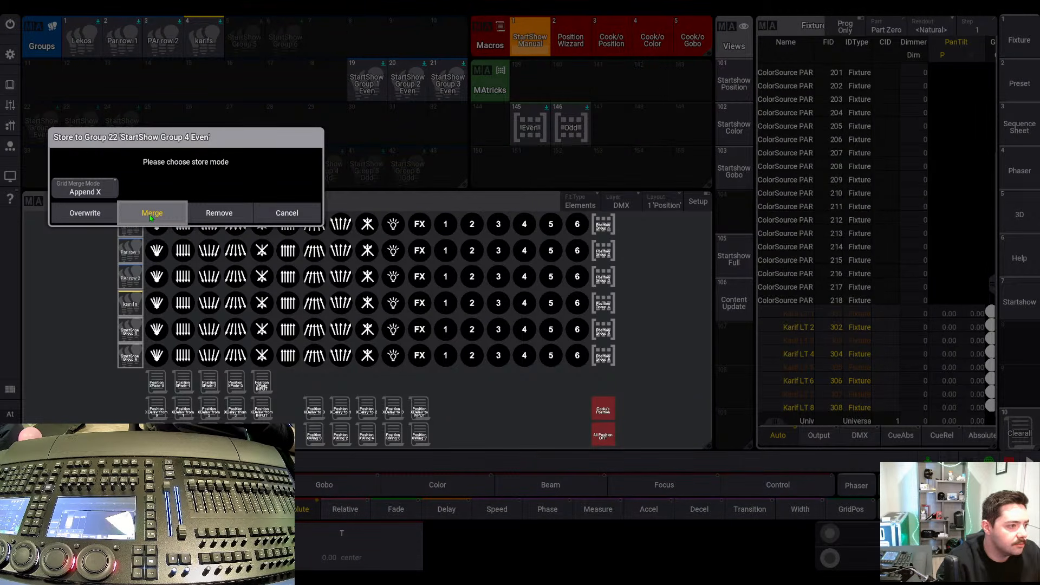
{"action": "left_click", "coordinate": [152, 215]}
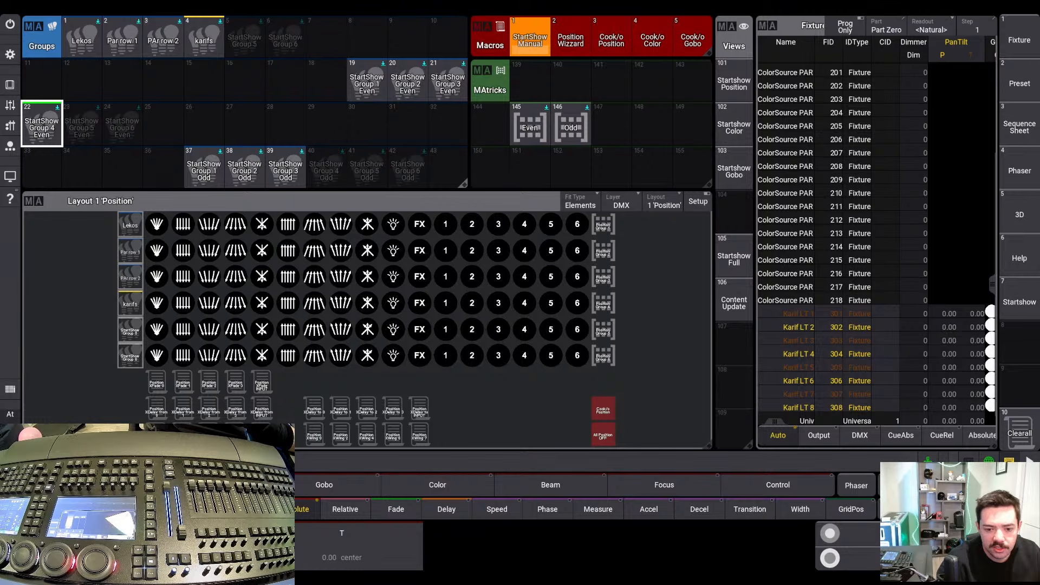
Set the MAtricks X to 0 and merge the resulting karifs selection into StartShow Group 4 Odd
{"action": "right_click", "coordinate": [571, 127]}
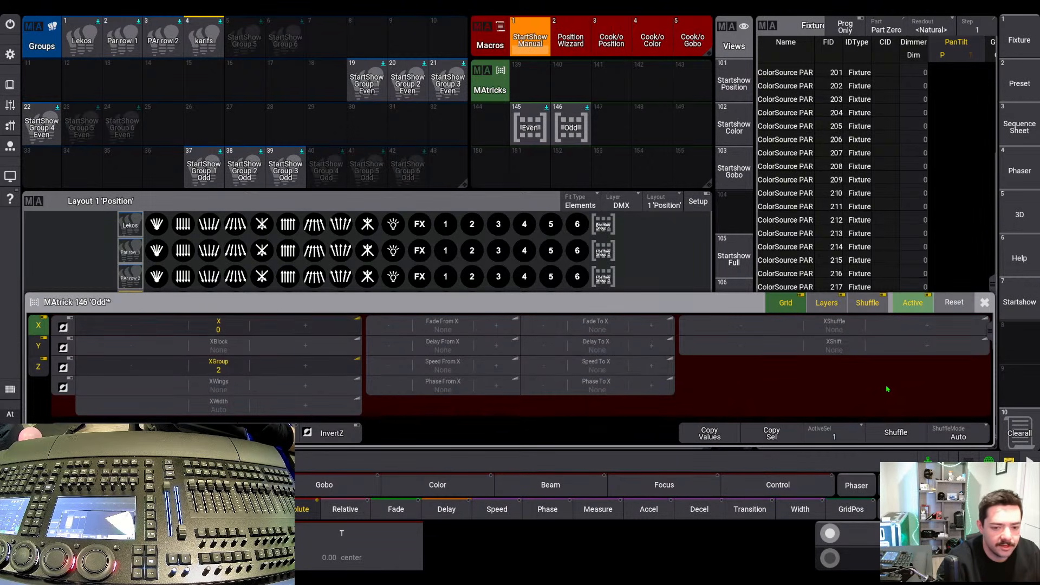
{"action": "left_click", "coordinate": [985, 303]}
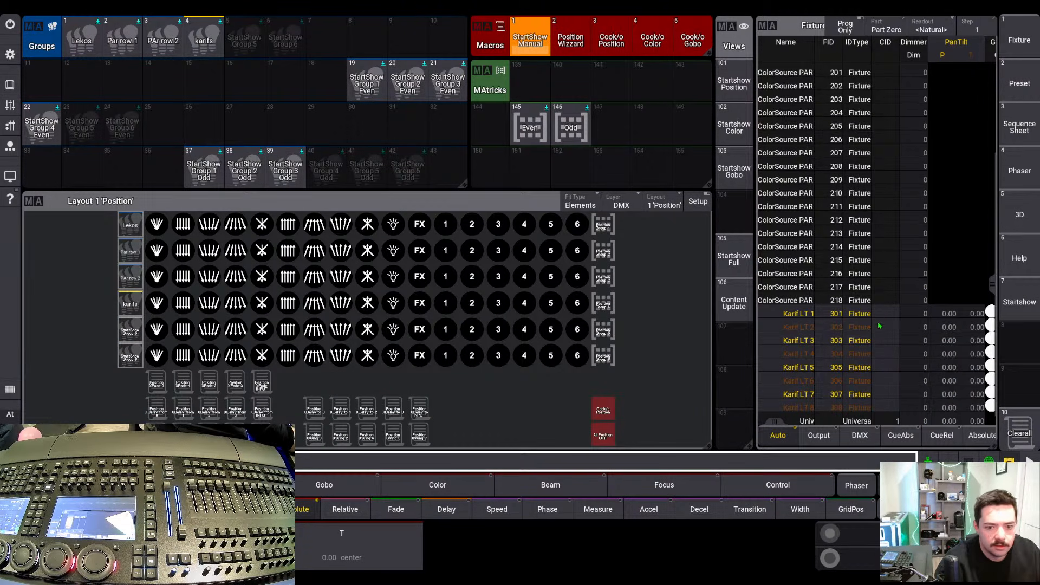
{"action": "left_click", "coordinate": [337, 172]}
{"action": "left_click", "coordinate": [446, 265]}
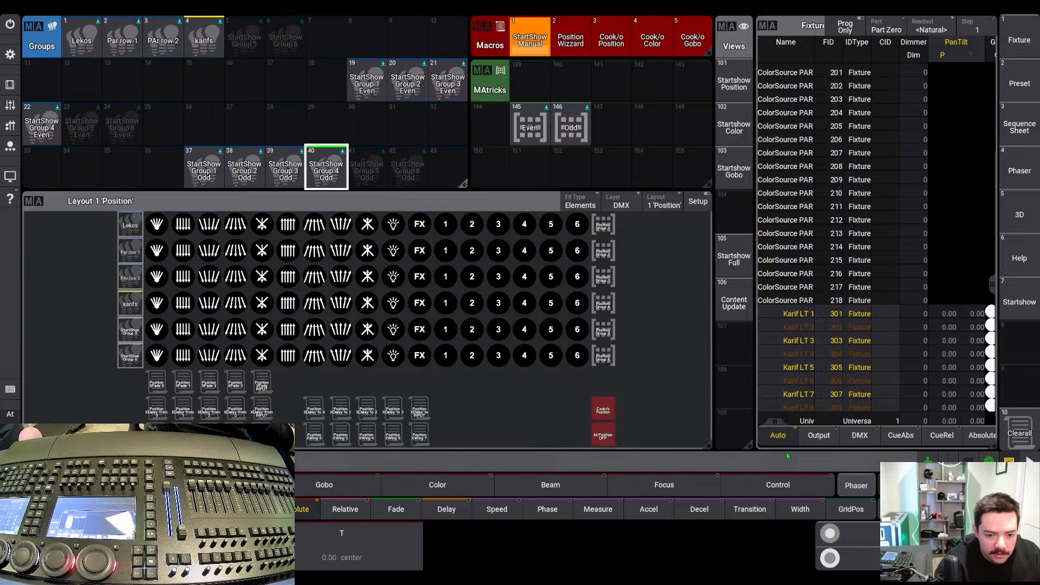
Recall StartShow Group 4 Even and StartShow Group 4 Odd in turn to check their fixtures, and clear the selection
{"action": "left_click", "coordinate": [1020, 428]}
{"action": "left_click", "coordinate": [43, 127]}
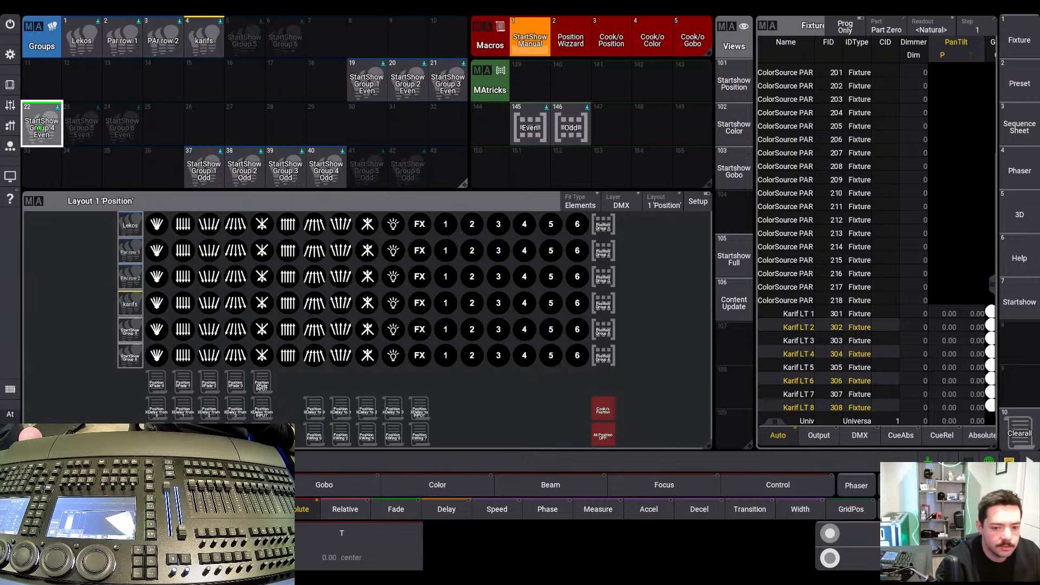
{"action": "left_click", "coordinate": [1012, 429]}
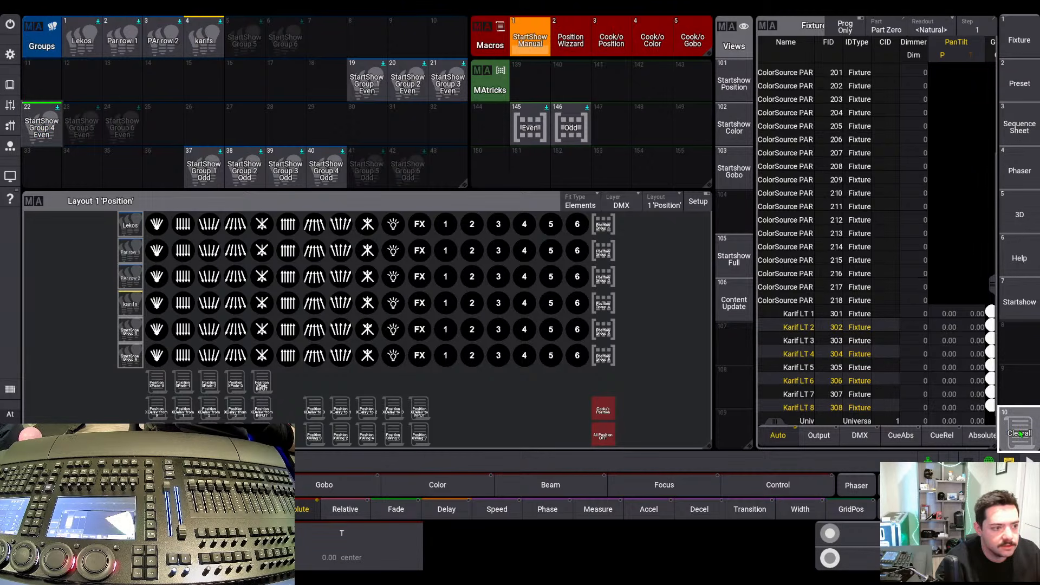
{"action": "left_click", "coordinate": [341, 179]}
{"action": "left_click", "coordinate": [1020, 428]}
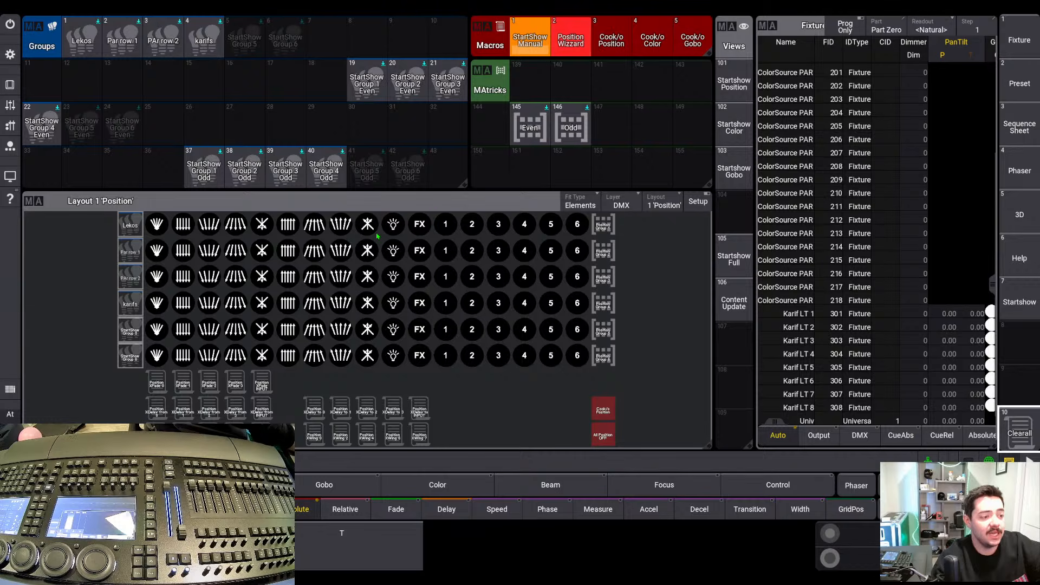
Call the Position Wizzard macro and open the show's Live Patch
{"action": "left_click", "coordinate": [568, 36]}
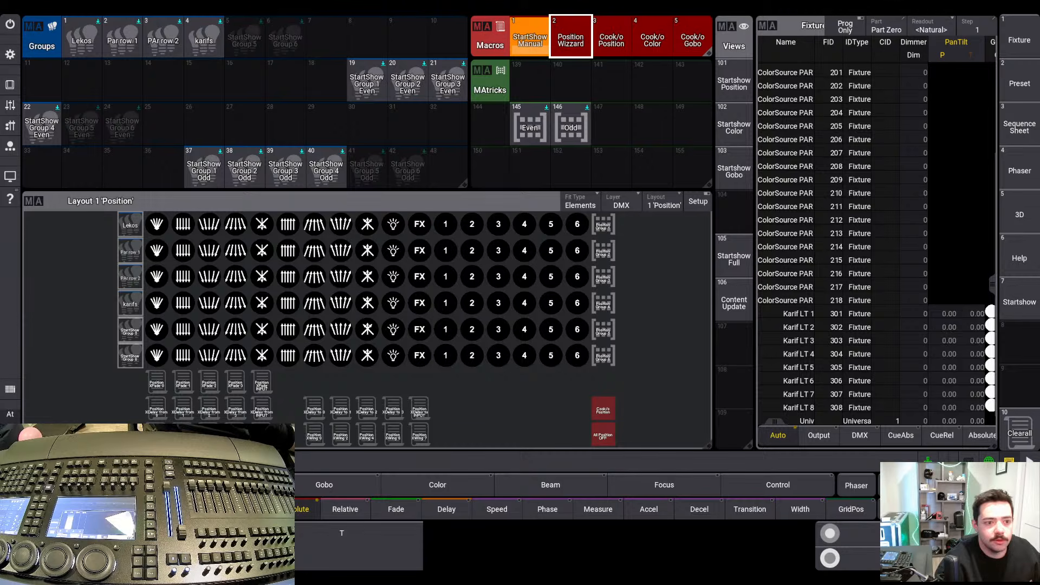
{"action": "left_click", "coordinate": [10, 56]}
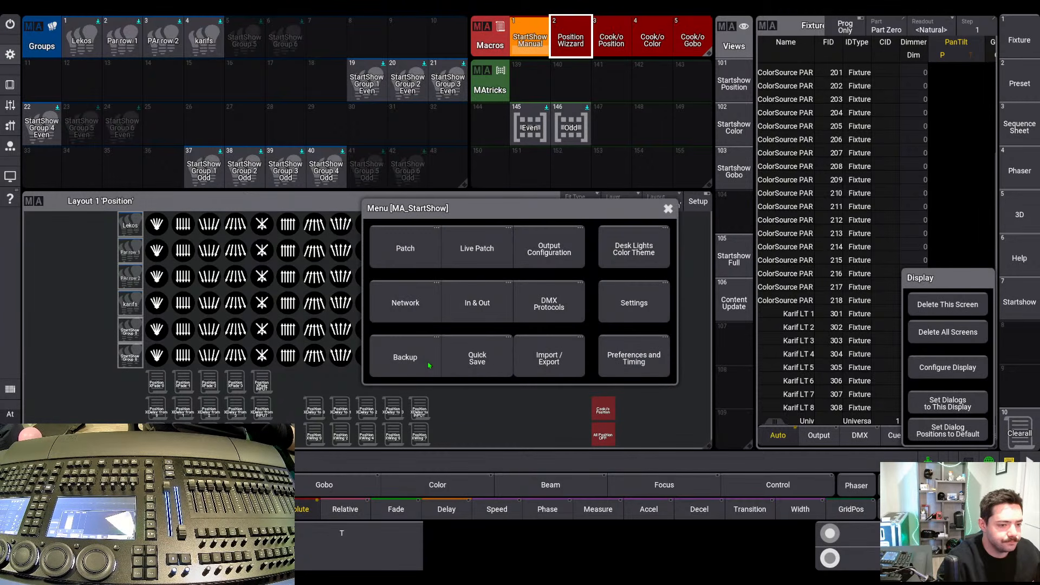
{"action": "left_click", "coordinate": [482, 260]}
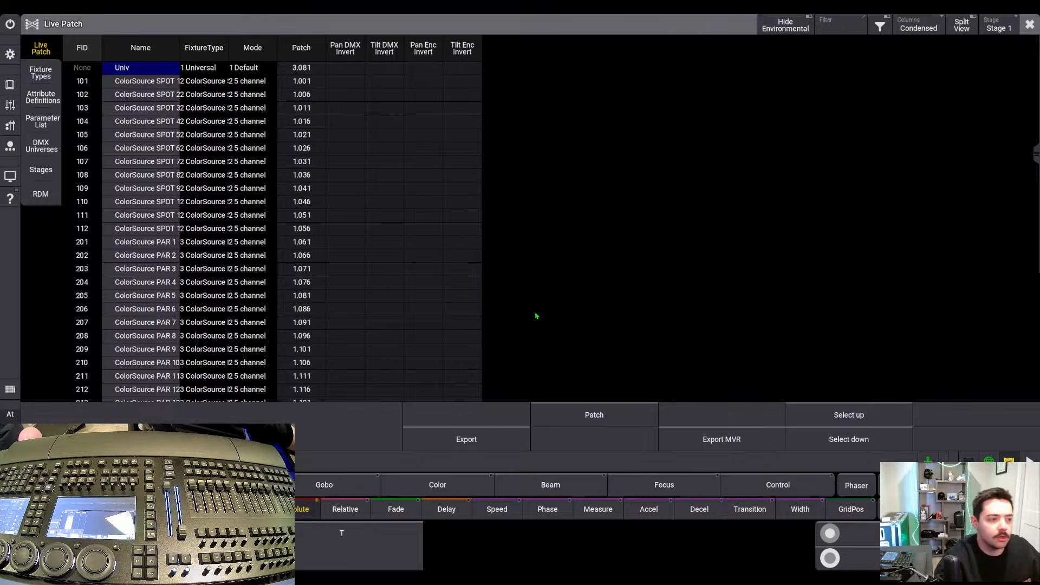
Show the Full set of Live Patch columns and set Pos Z of ColorSource SPOT fixtures 101 to 112 to 8 m
{"action": "left_click", "coordinate": [317, 82]}
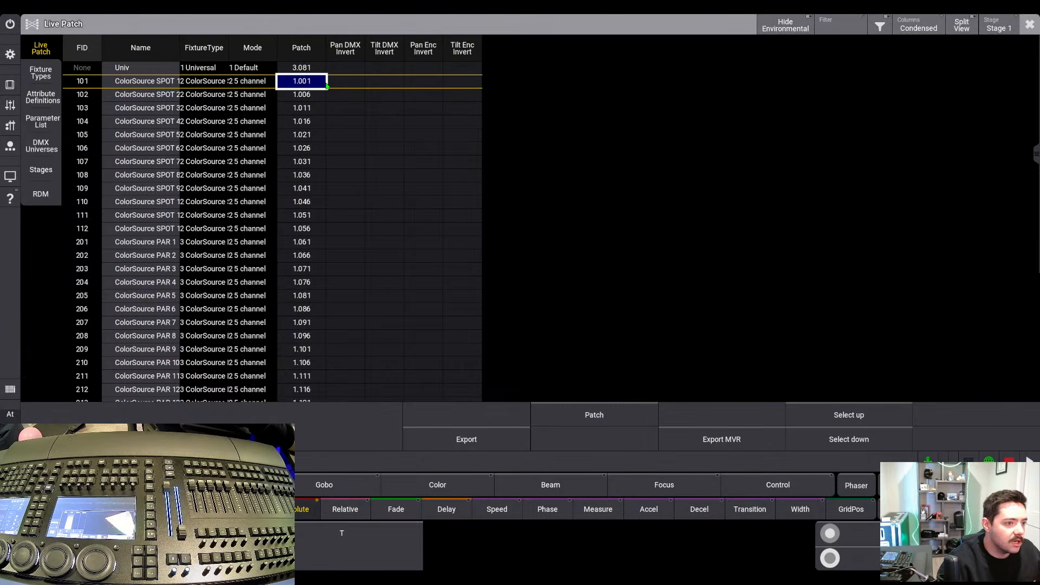
{"action": "left_click", "coordinate": [919, 25]}
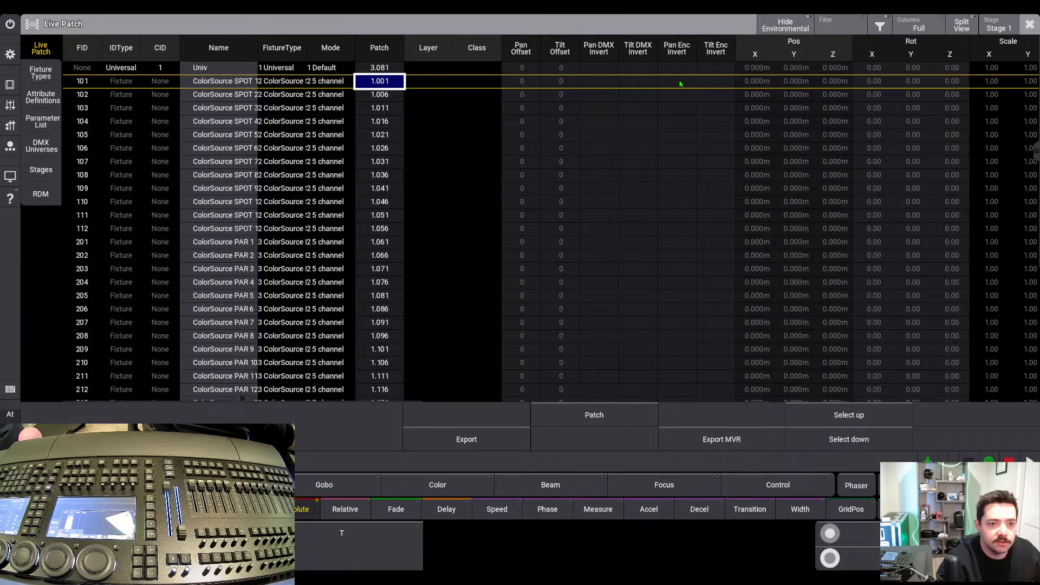
{"action": "left_click", "coordinate": [760, 82]}
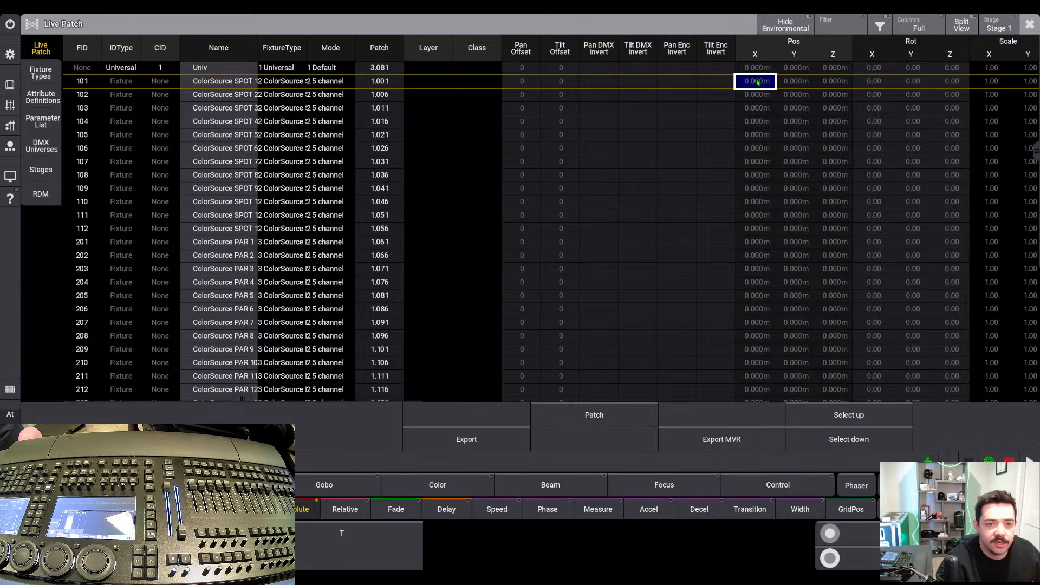
{"action": "left_click_drag", "start_coordinate": [838, 82], "coordinate": [837, 228]}
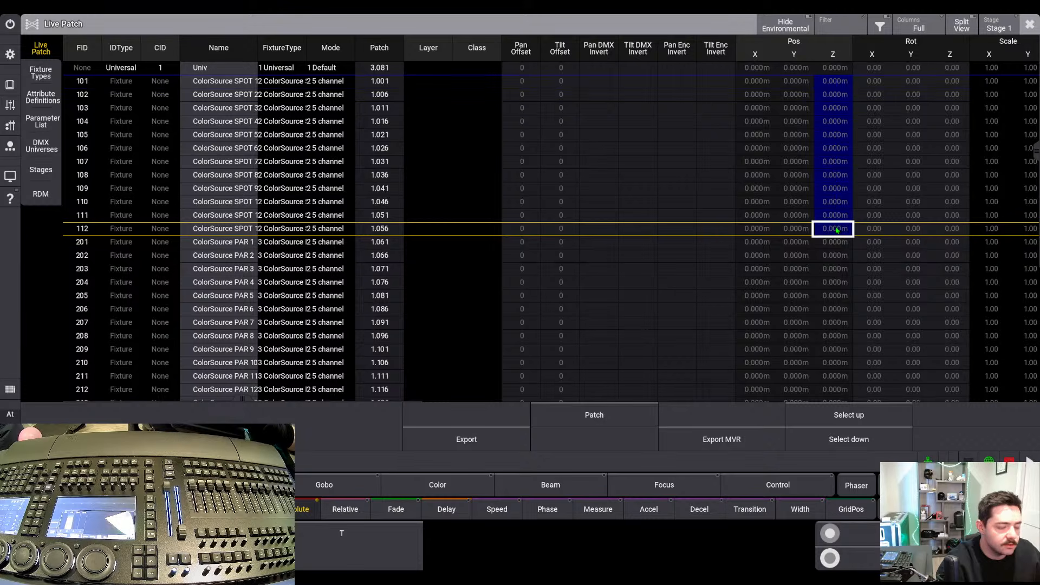
{"action": "right_click", "coordinate": [838, 229]}
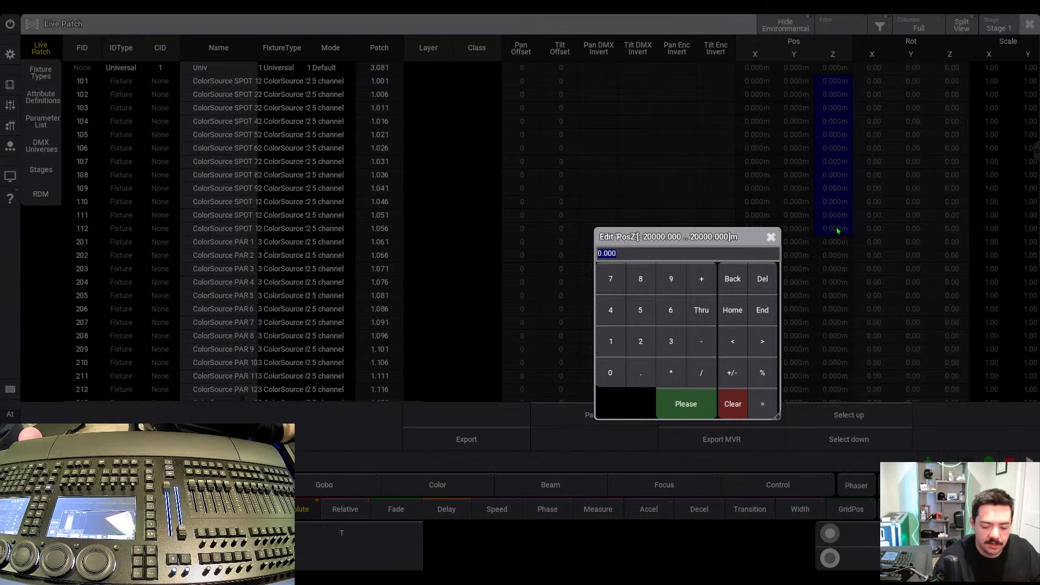
{"action": "type", "text": "8"}
{"action": "key", "text": "Return"}
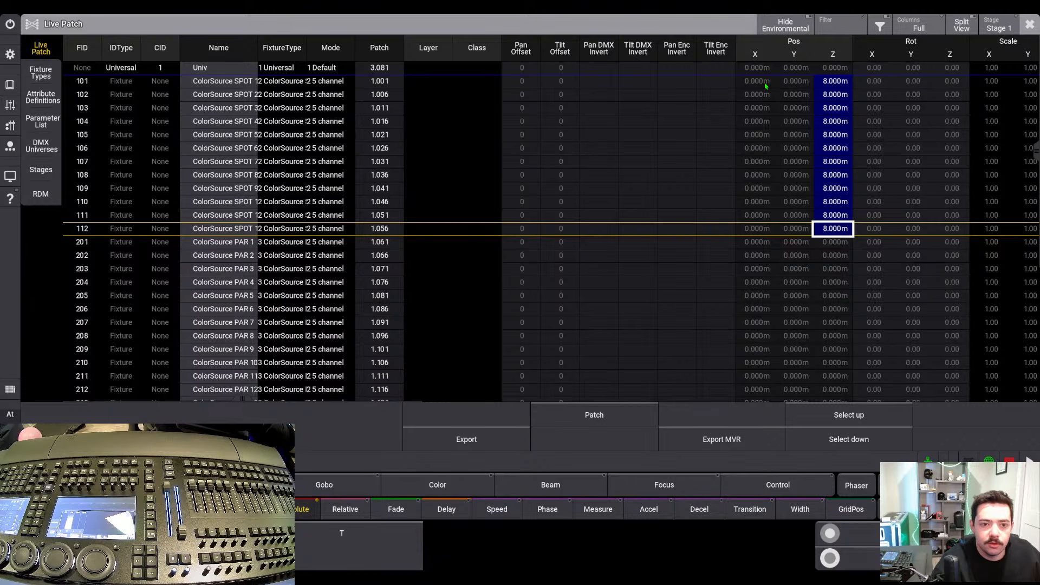
Spread Pos X of ColorSource SPOT fixtures 101 to 112 evenly from -8 through 8 m
{"action": "left_click_drag", "start_coordinate": [765, 86], "coordinate": [757, 224]}
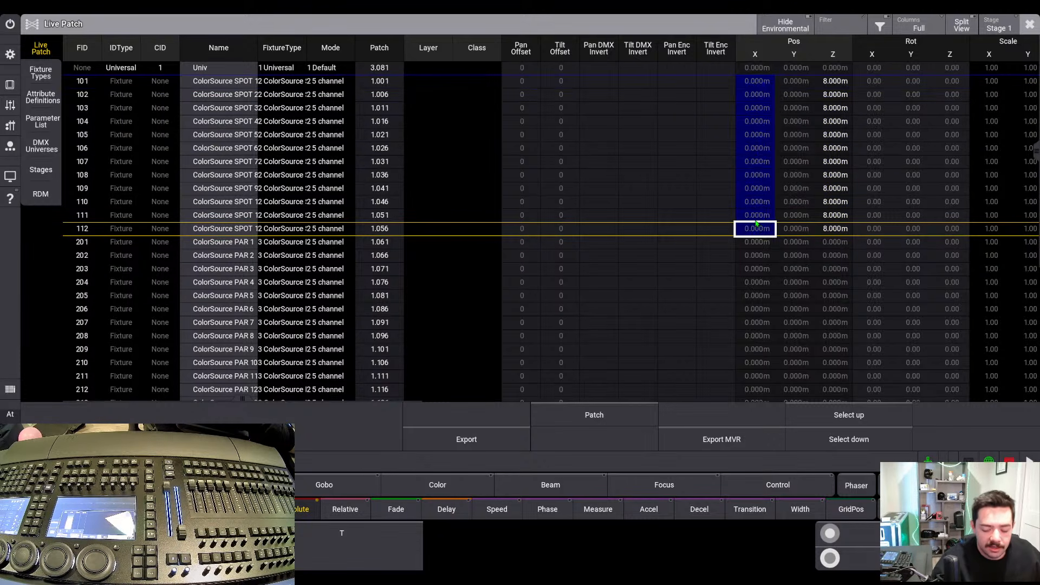
{"action": "right_click", "coordinate": [757, 224]}
{"action": "type", "text": "-"}
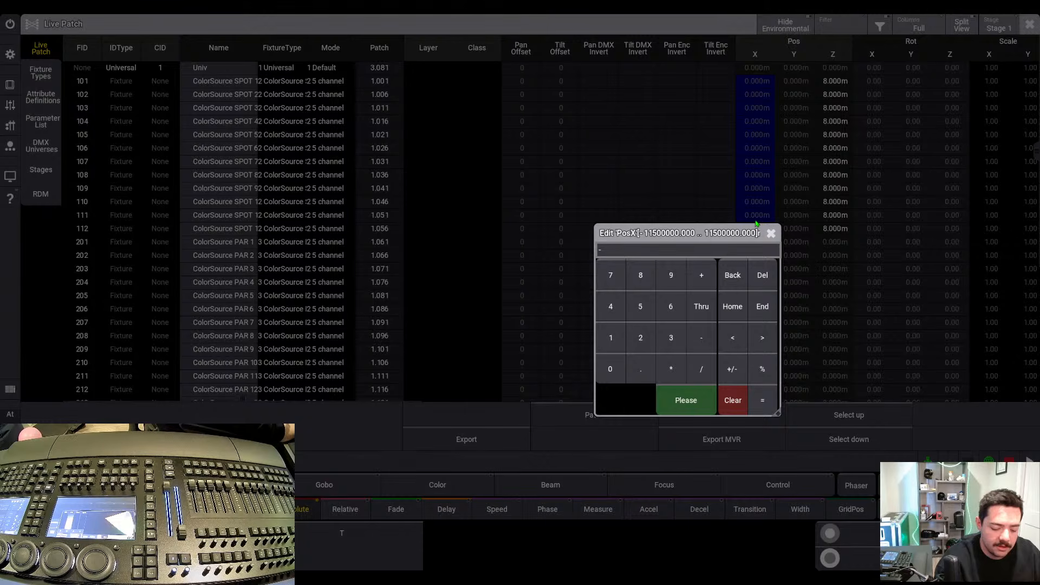
{"action": "type", "text": "8 Thru 8"}
{"action": "key", "text": "Return"}
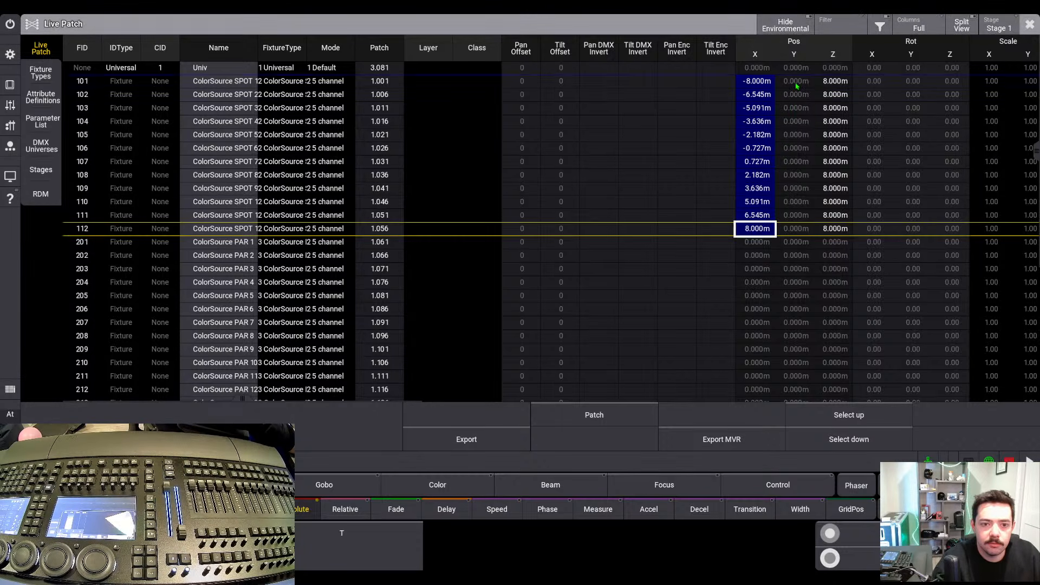
Set Pos Y of ColorSource SPOT fixtures 101 to 112 to -3 m
{"action": "left_click_drag", "start_coordinate": [796, 85], "coordinate": [804, 224]}
{"action": "left_click", "coordinate": [803, 225]}
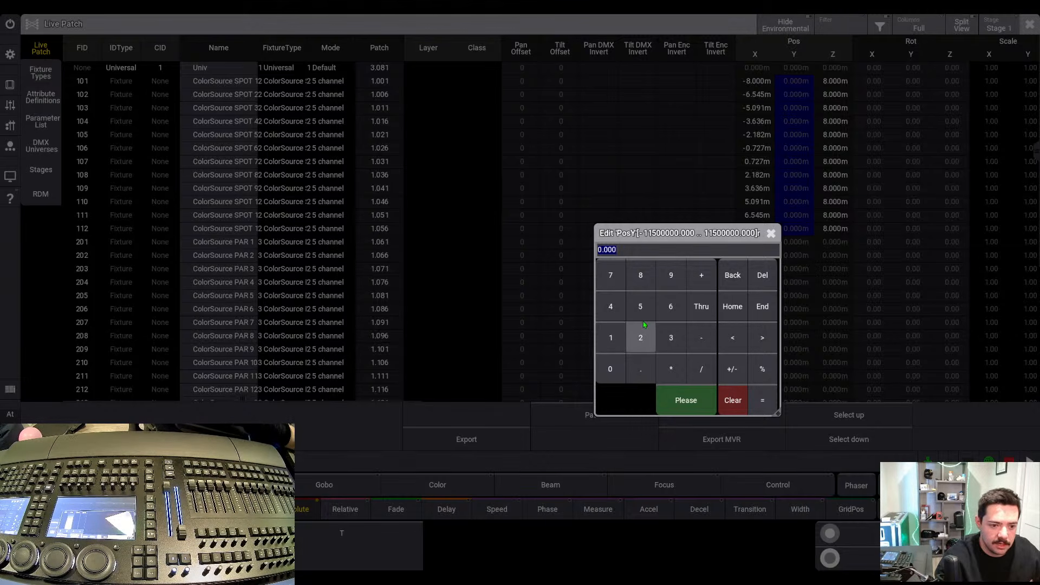
{"action": "left_click", "coordinate": [708, 344]}
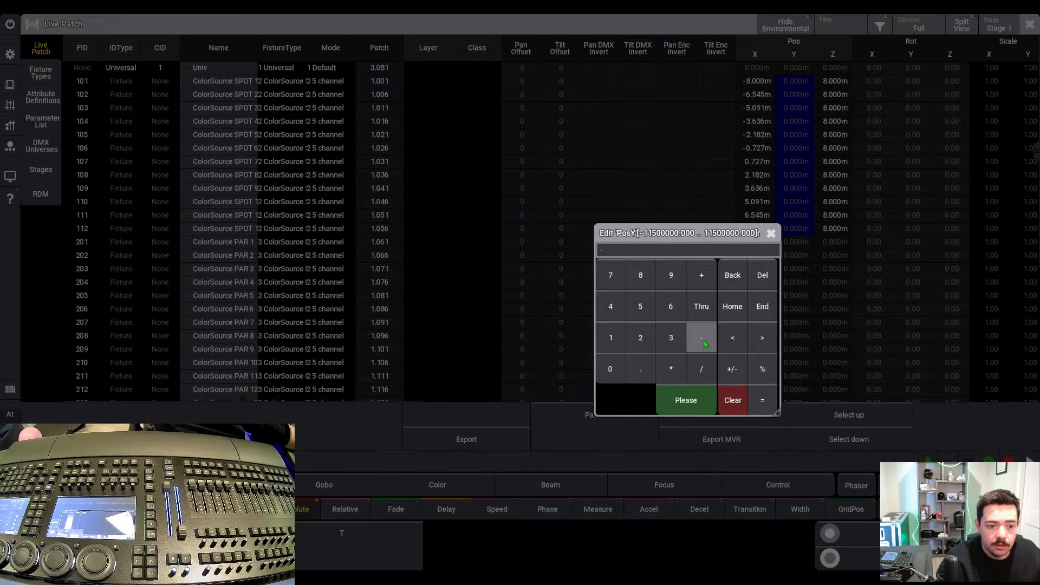
{"action": "left_click", "coordinate": [677, 339]}
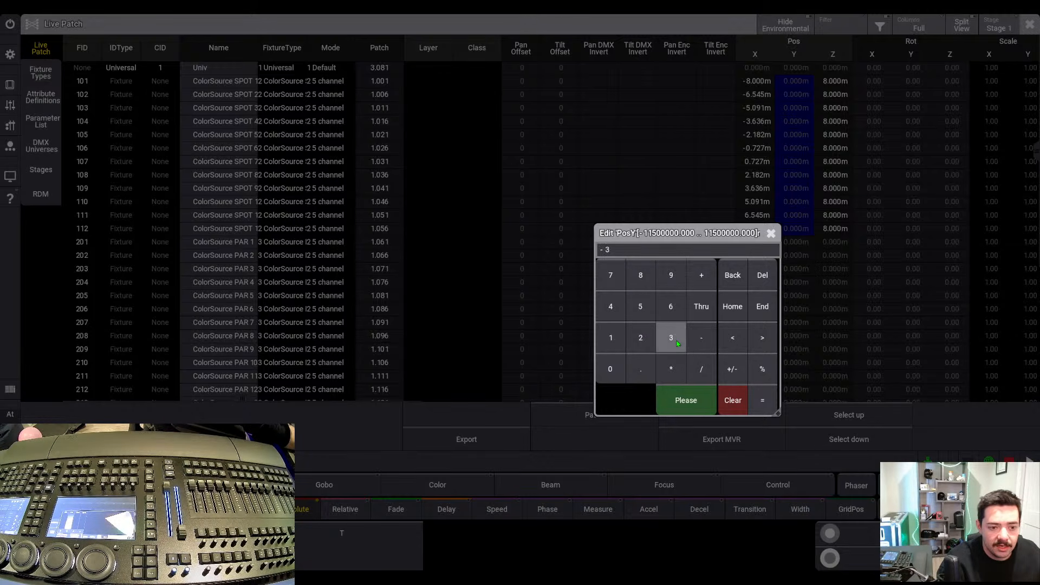
{"action": "left_click", "coordinate": [703, 401]}
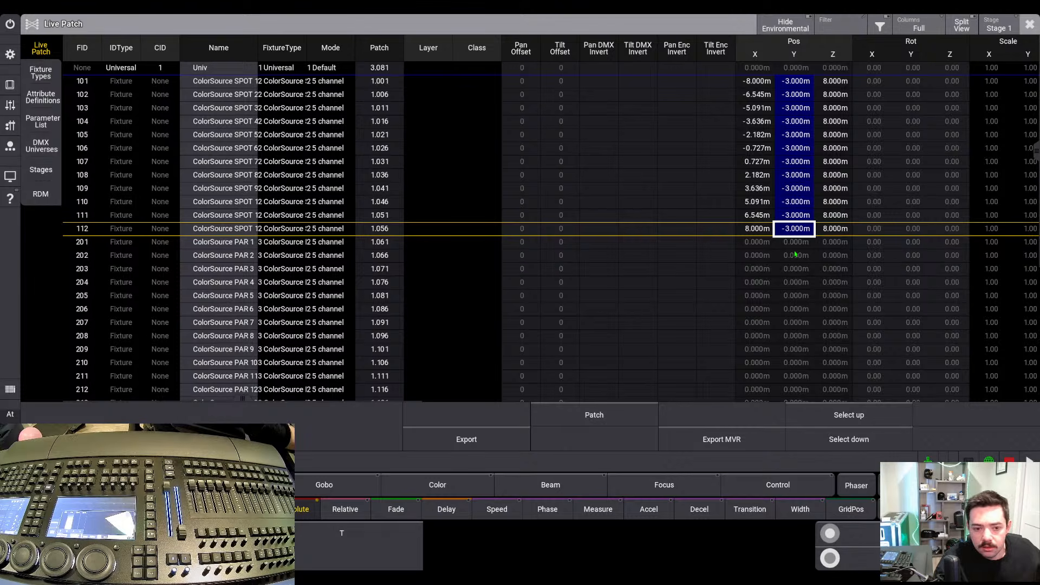
Set Pos Y of ColorSource SPOT fixtures 101 to 112 to -8 m
{"action": "left_click", "coordinate": [798, 226]}
{"action": "left_click", "coordinate": [702, 333]}
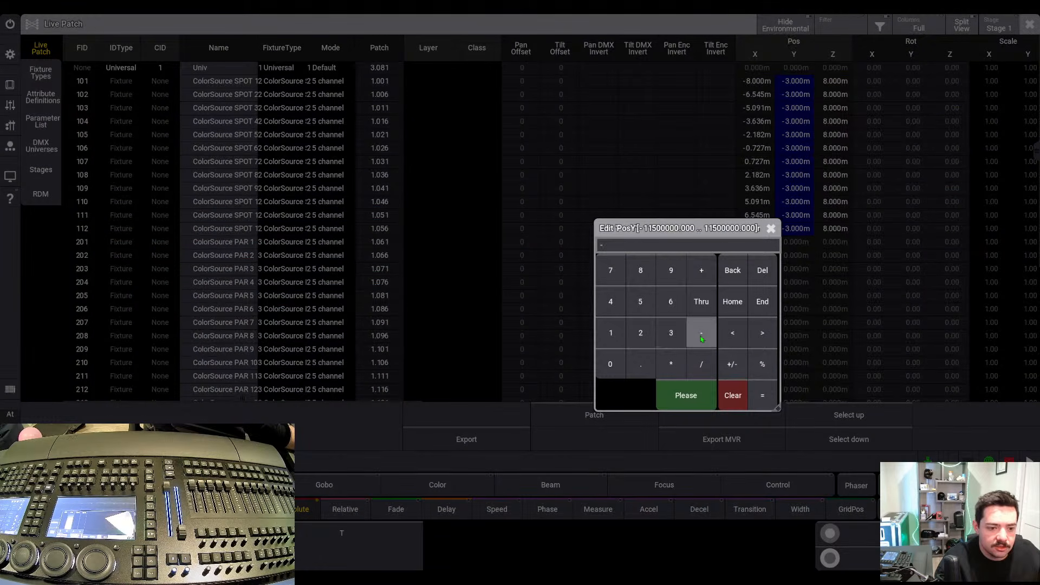
{"action": "left_click", "coordinate": [640, 302]}
{"action": "left_click", "coordinate": [695, 394]}
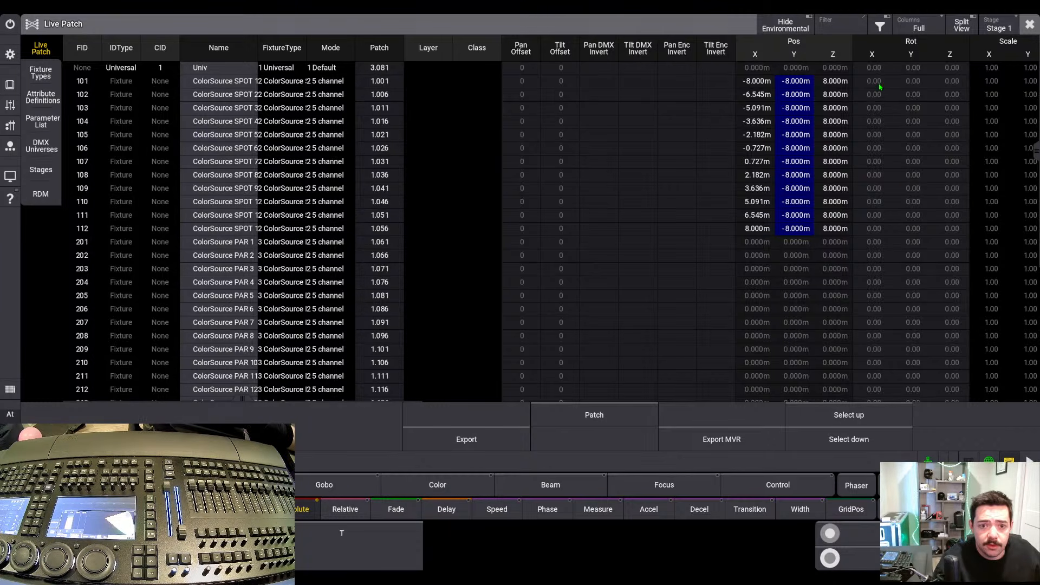
Set Rot X of ColorSource SPOT fixtures 101 to 112 to 65 degrees
{"action": "left_click_drag", "start_coordinate": [874, 81], "coordinate": [873, 231]}
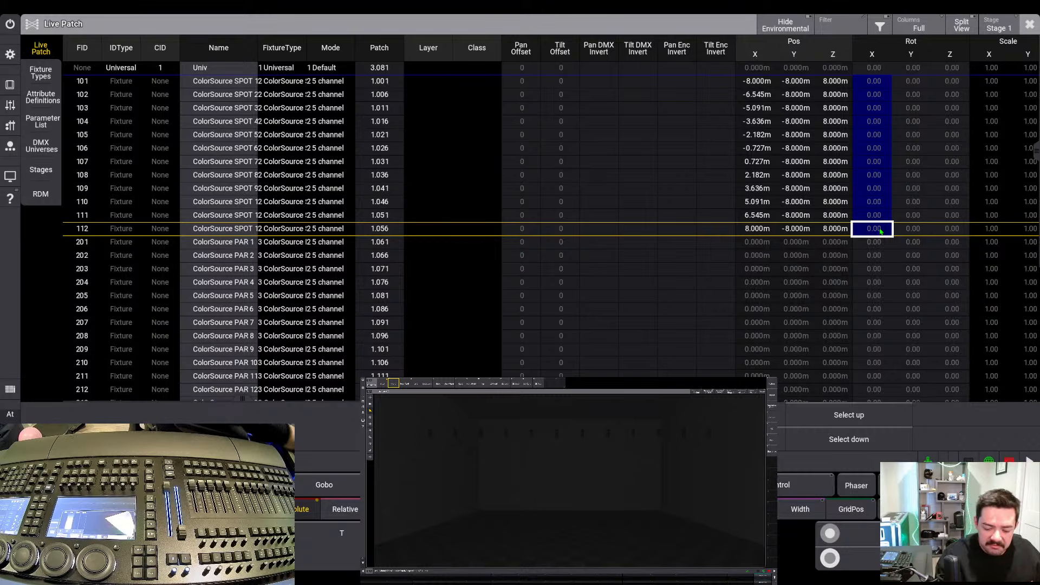
{"action": "left_click", "coordinate": [883, 231]}
{"action": "type", "text": "65"}
{"action": "key", "text": "Return"}
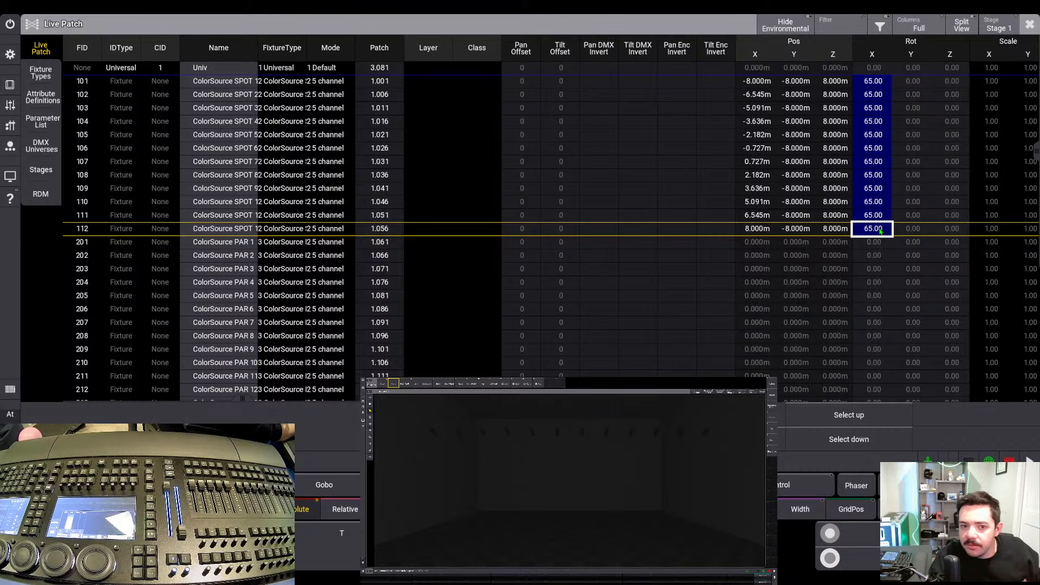
Set Rot X of ColorSource SPOT fixtures 101 to 112 to 45 degrees
{"action": "left_click", "coordinate": [880, 231]}
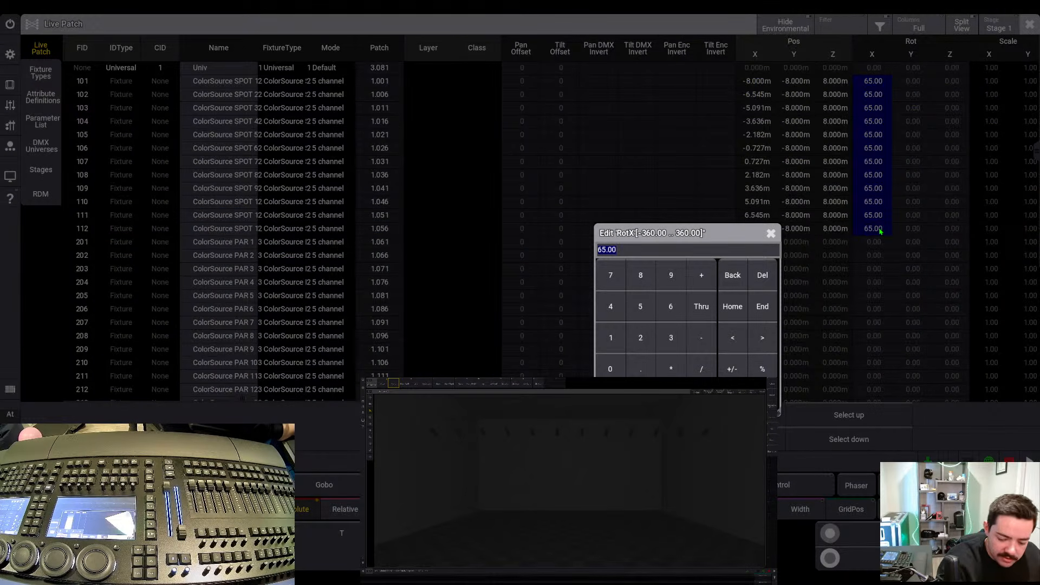
{"action": "type", "text": "45"}
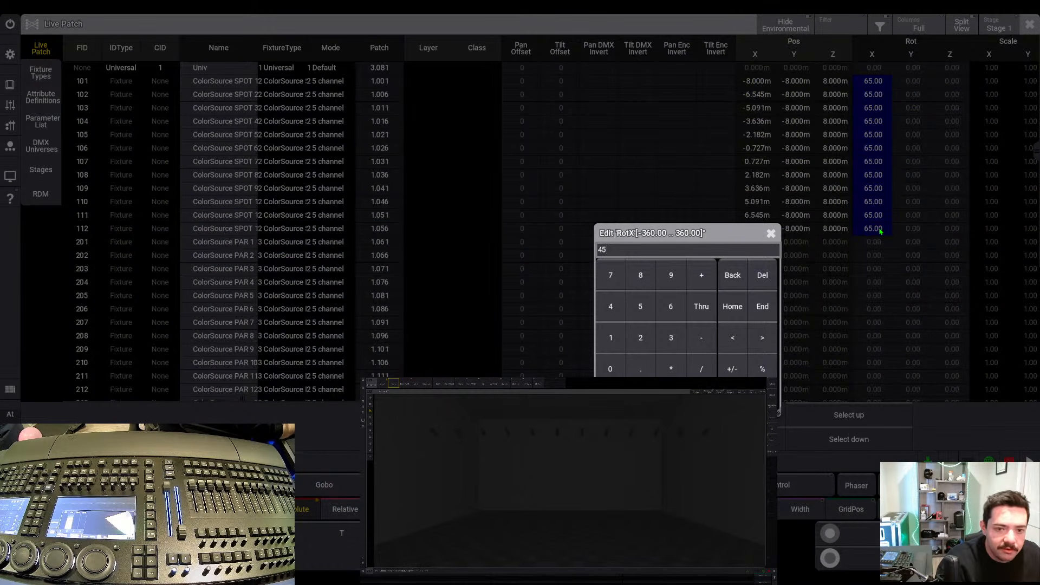
{"action": "key", "text": "Return"}
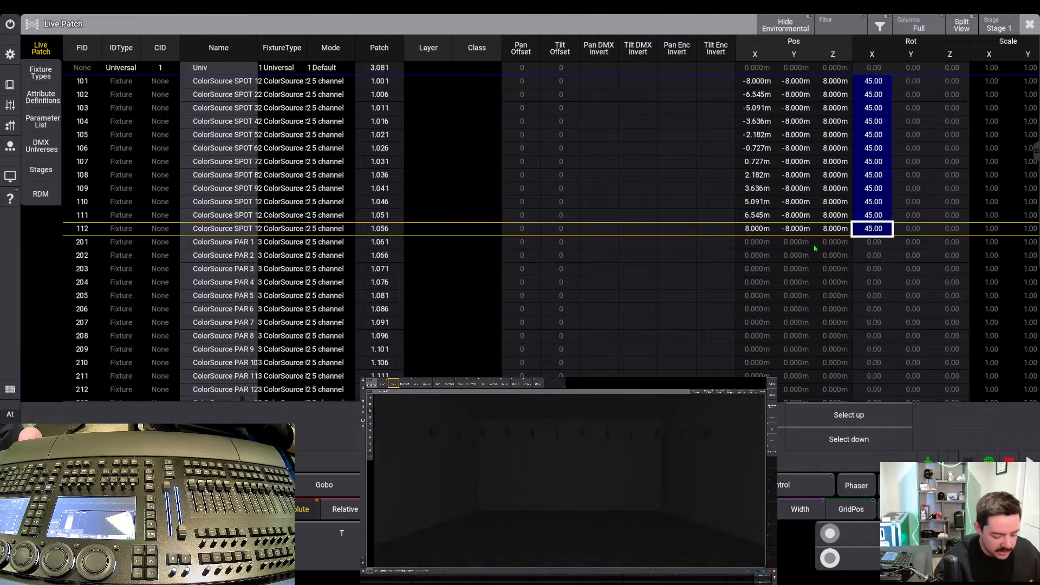
Spread Pos X of ColorSource PAR fixtures 201 to 209 evenly from -8 through 8 m
{"action": "left_click", "coordinate": [758, 242]}
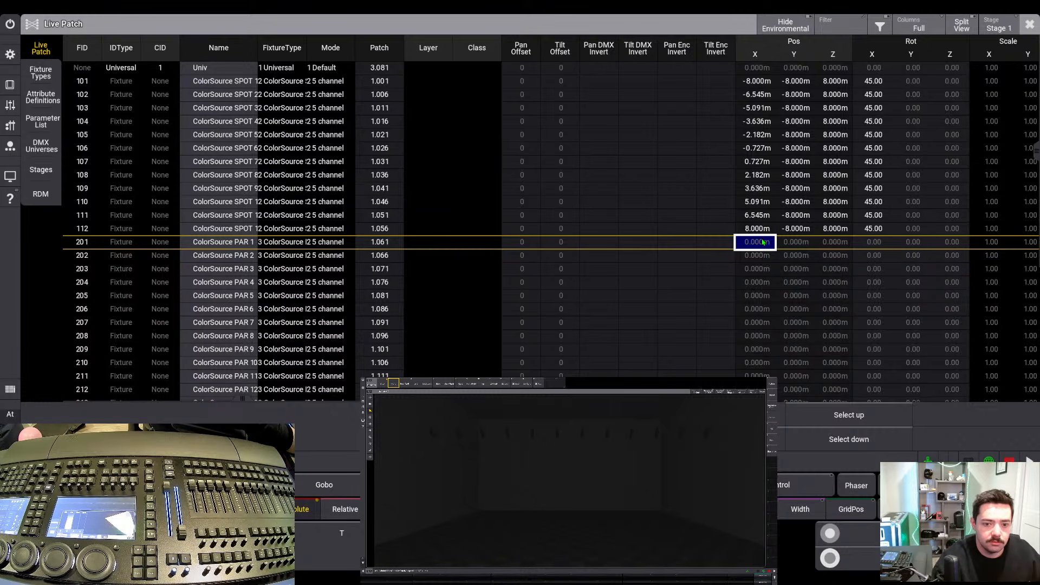
{"action": "left_click_drag", "start_coordinate": [763, 243], "coordinate": [766, 350]}
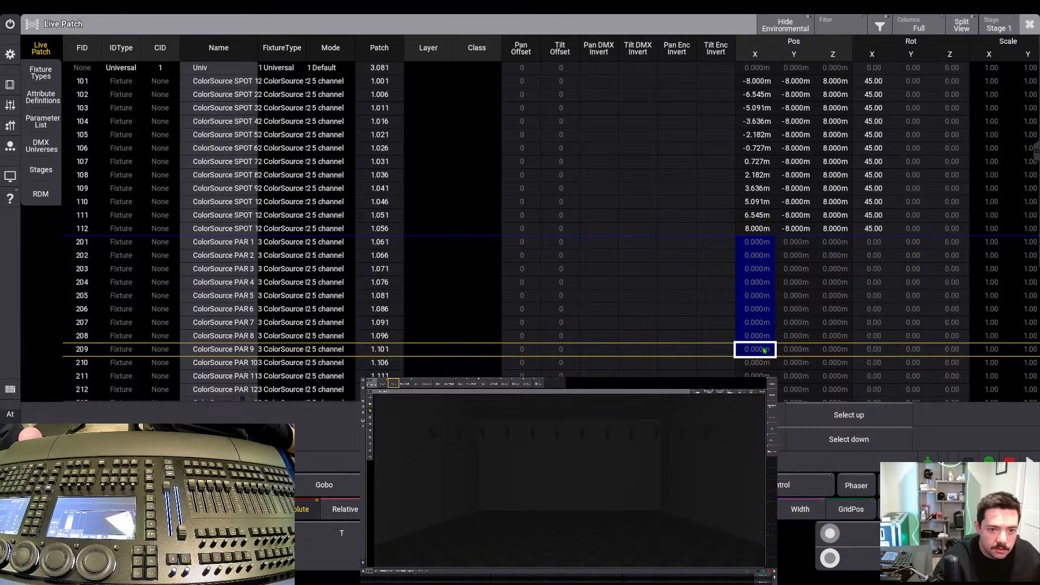
{"action": "double_click", "coordinate": [764, 349]}
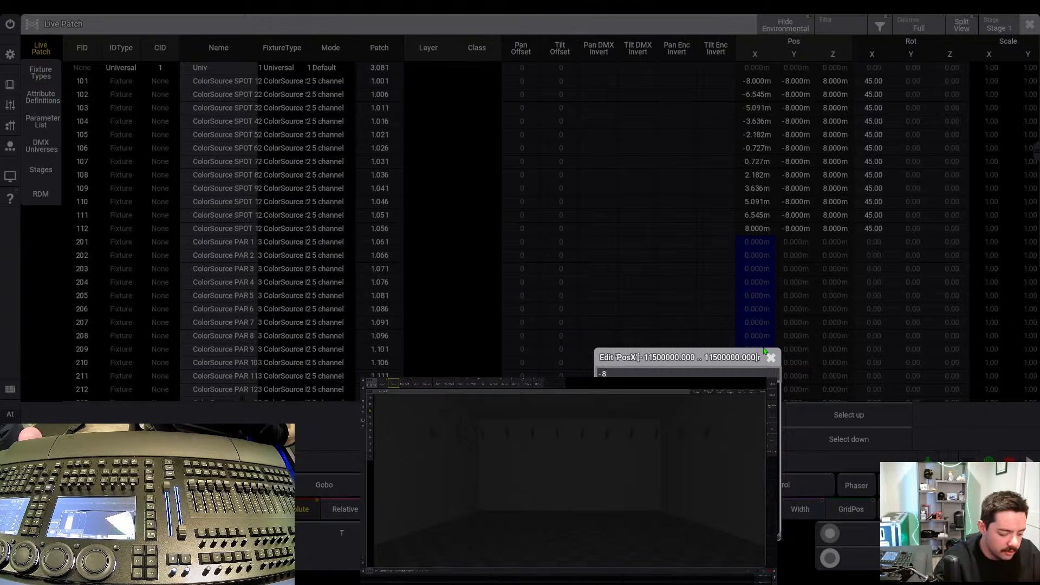
{"action": "type", "text": "Thru 8"}
{"action": "key", "text": "Return"}
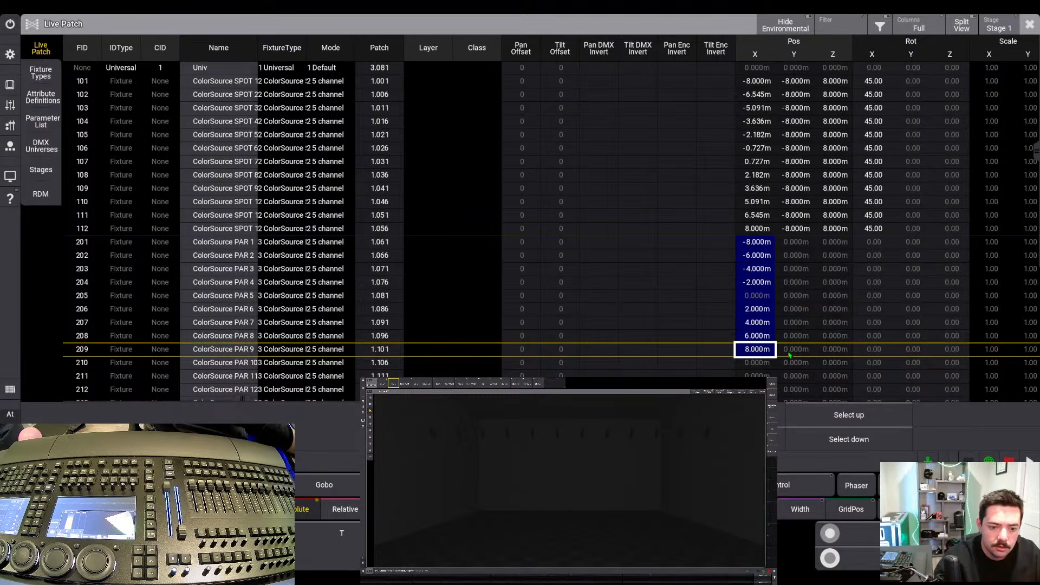
{"action": "left_click", "coordinate": [795, 245]}
{"action": "left_click_drag", "start_coordinate": [798, 316], "coordinate": [802, 350]}
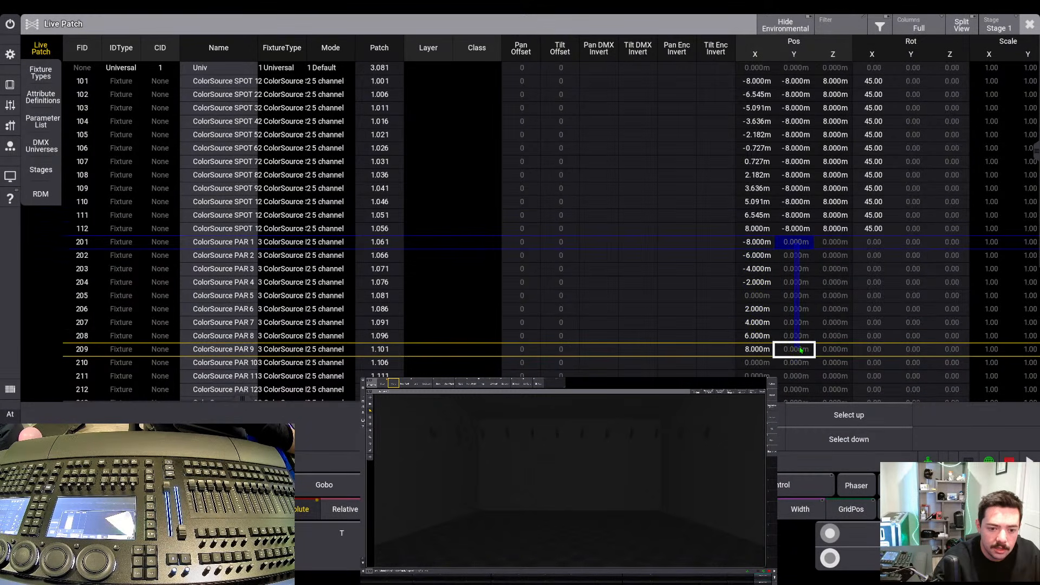
{"action": "right_click", "coordinate": [805, 349]}
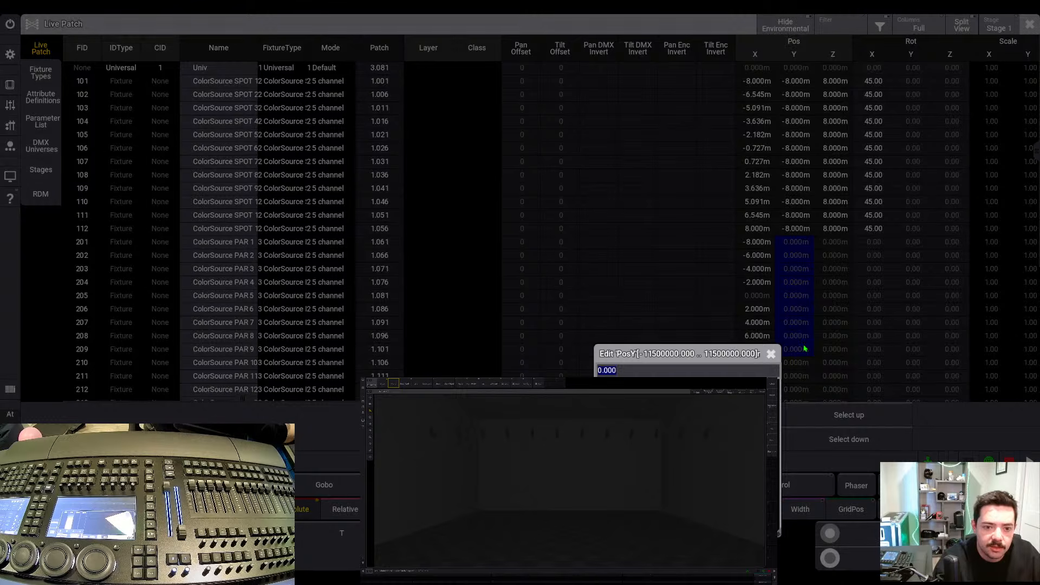
{"action": "type", "text": "6"}
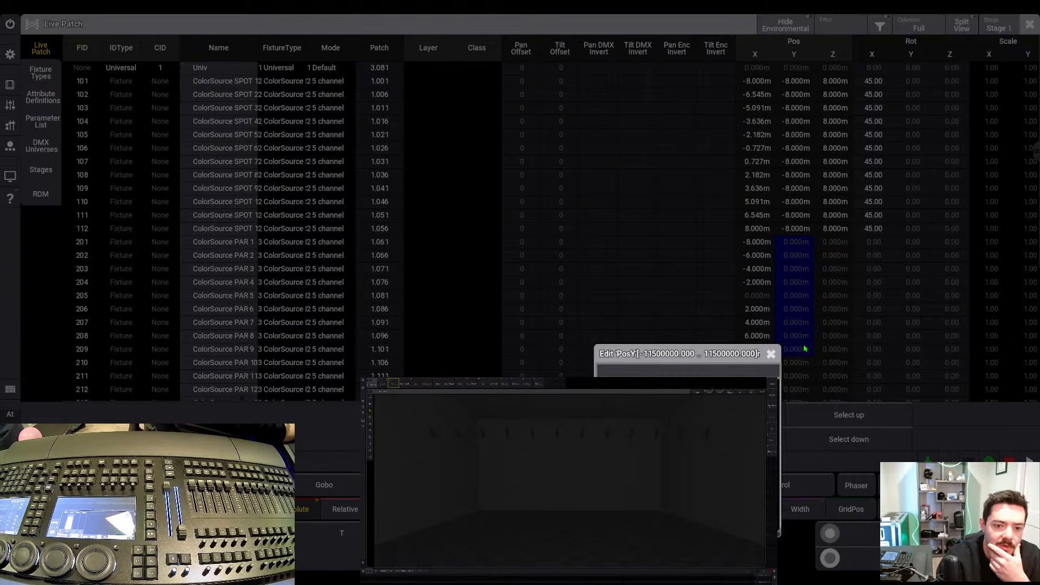
{"action": "left_click", "coordinate": [771, 354]}
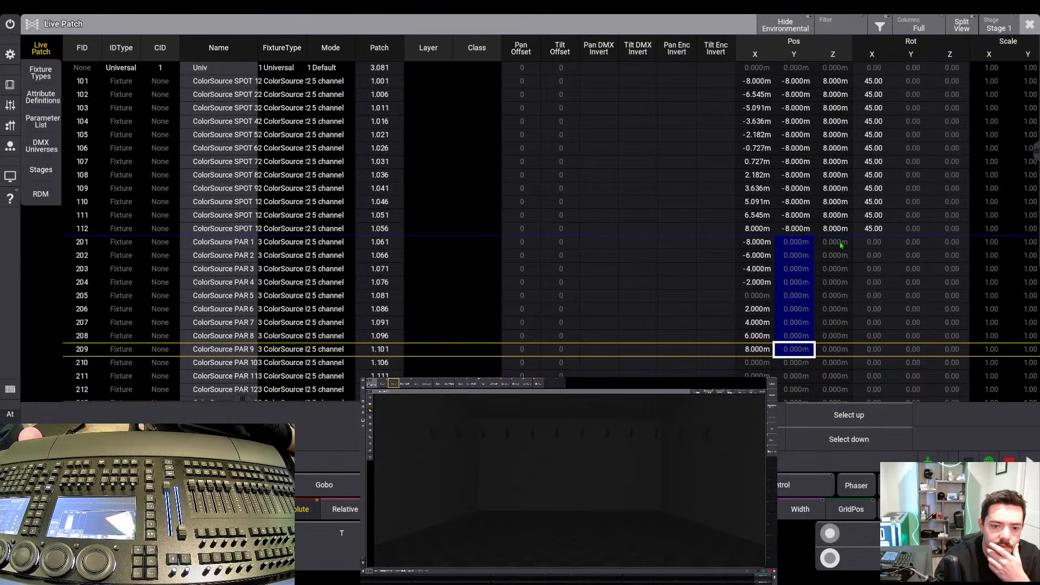
Set Pos Z of ColorSource PAR fixtures 201 to 209 to 6 m
{"action": "left_click", "coordinate": [837, 243]}
{"action": "left_click_drag", "start_coordinate": [838, 284], "coordinate": [835, 347]}
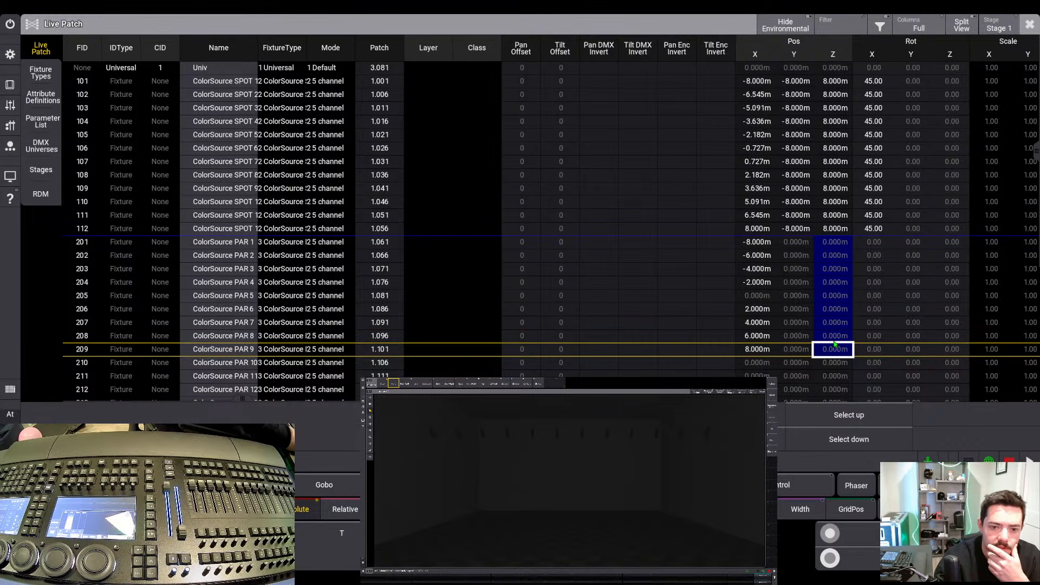
{"action": "right_click", "coordinate": [835, 344]}
{"action": "type", "text": "6"}
{"action": "key", "text": "Return"}
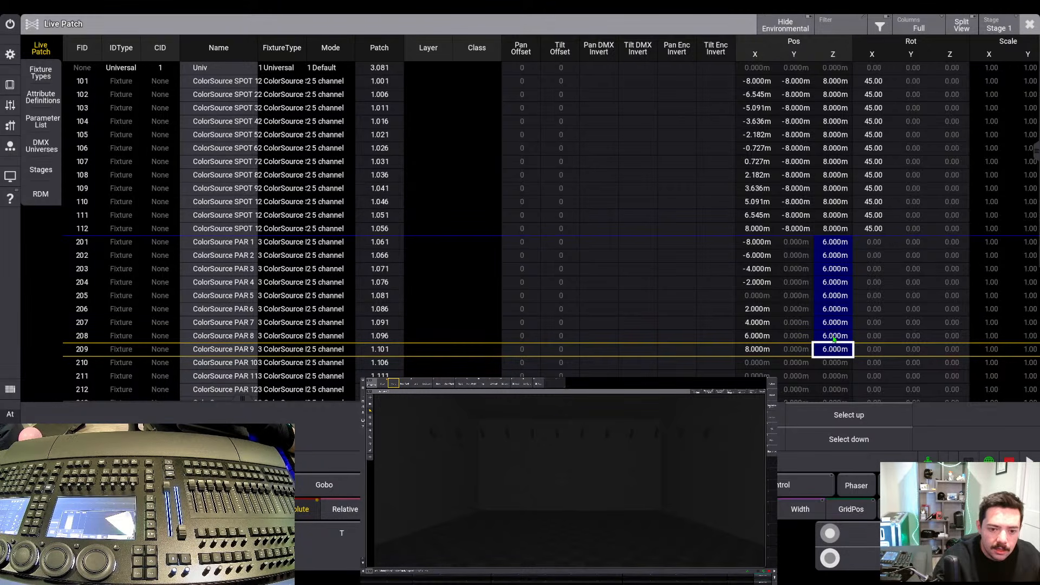
Set Pos Z of ColorSource PAR fixtures 210 to 218 to 6 m
{"action": "scroll", "coordinate": [847, 349], "scroll_direction": "down", "scroll_amount": 4}
{"action": "scroll", "coordinate": [848, 350], "scroll_direction": "down", "scroll_amount": 5}
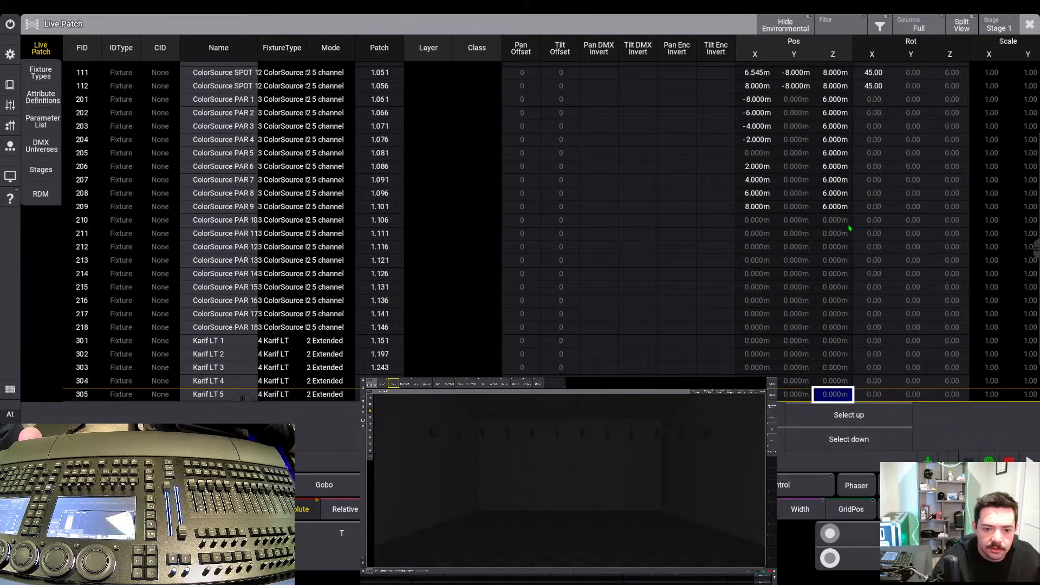
{"action": "left_click", "coordinate": [844, 221]}
{"action": "left_click_drag", "start_coordinate": [844, 221], "coordinate": [847, 333]}
{"action": "left_click", "coordinate": [848, 332]}
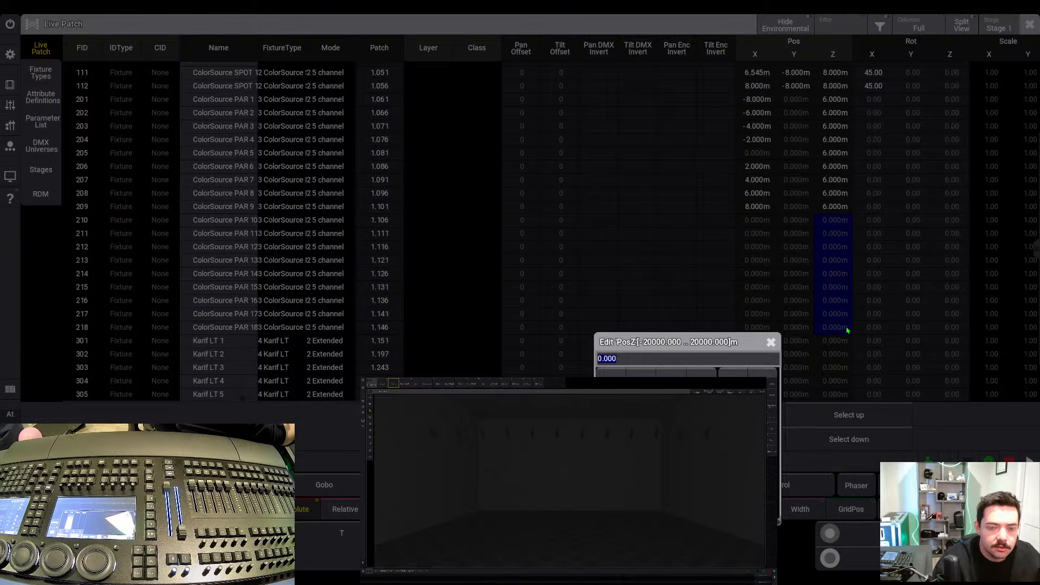
{"action": "type", "text": "6"}
{"action": "key", "text": "Return"}
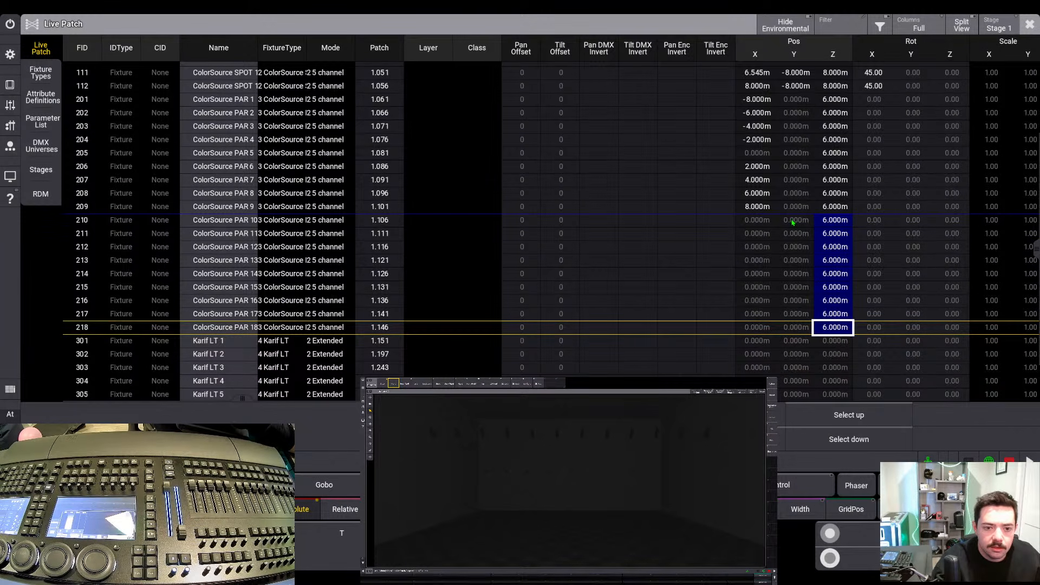
Set Pos Y of ColorSource PAR fixtures 210 to 218 to 3 m
{"action": "left_click_drag", "start_coordinate": [792, 222], "coordinate": [801, 327]}
{"action": "left_click", "coordinate": [800, 328]}
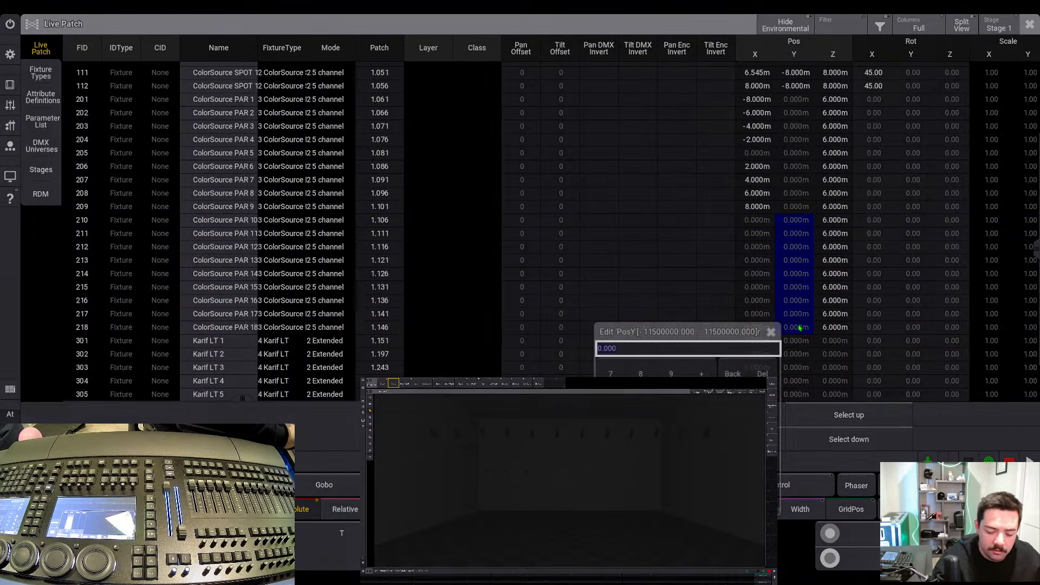
{"action": "type", "text": "3"}
{"action": "key", "text": "Return"}
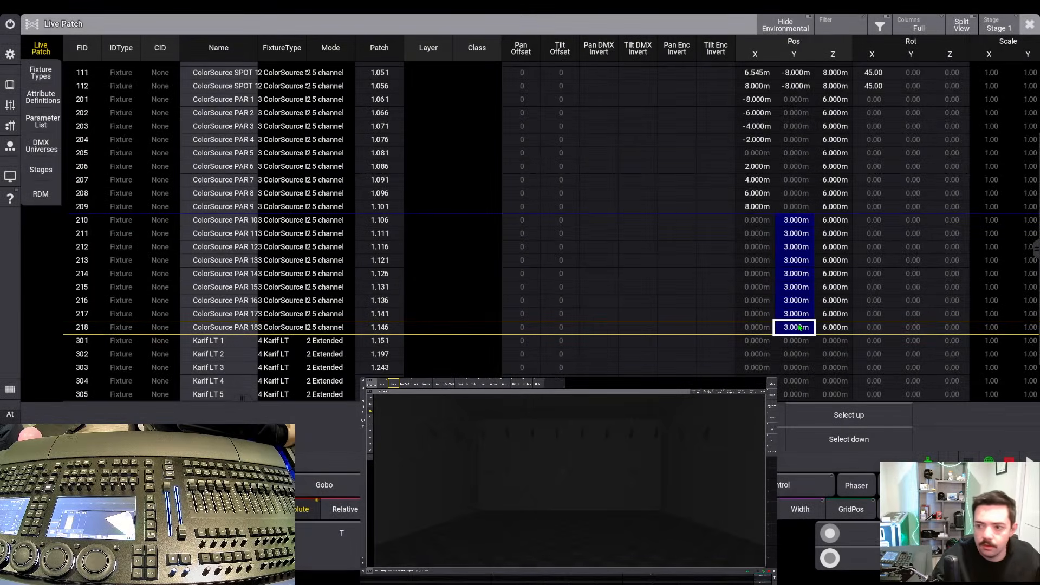
Spread Pos X of ColorSource PAR fixtures 210 to 218 evenly from -8 through 8 m
{"action": "left_click_drag", "start_coordinate": [770, 221], "coordinate": [757, 329]}
{"action": "right_click", "coordinate": [758, 329]}
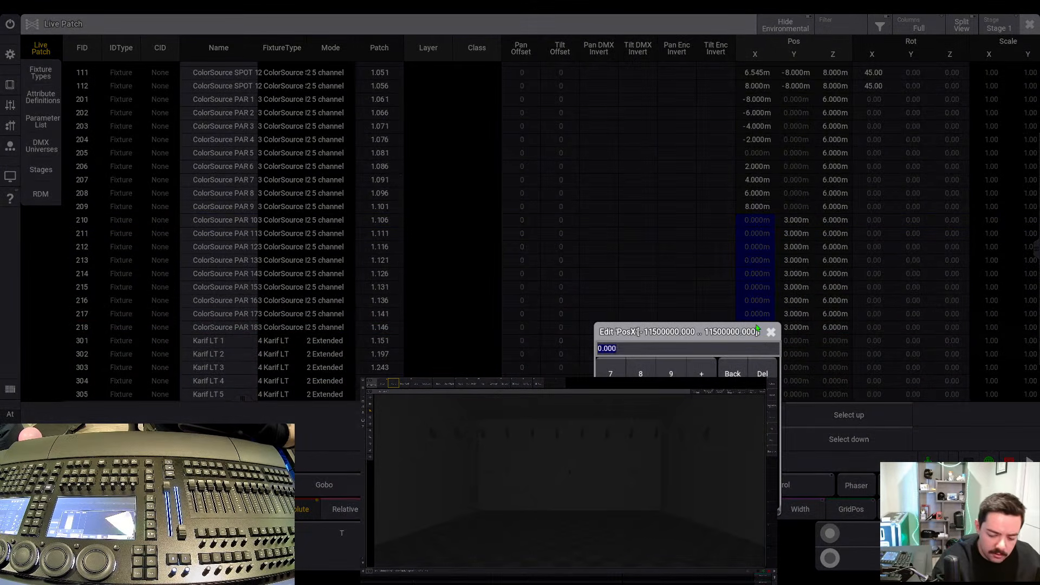
{"action": "type", "text": "-8 Thru "}
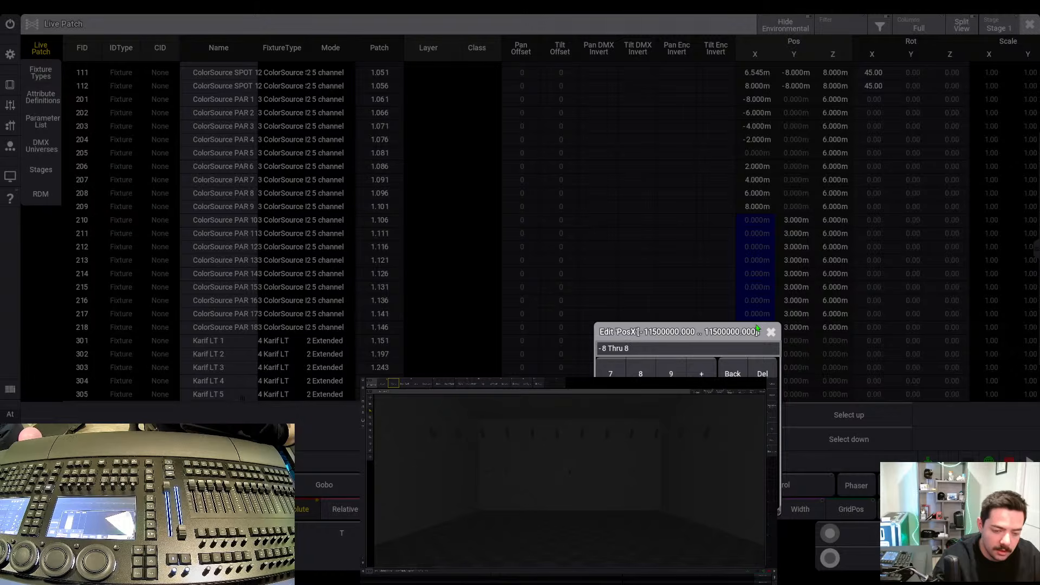
{"action": "type", "text": "8"}
{"action": "key", "text": "Return"}
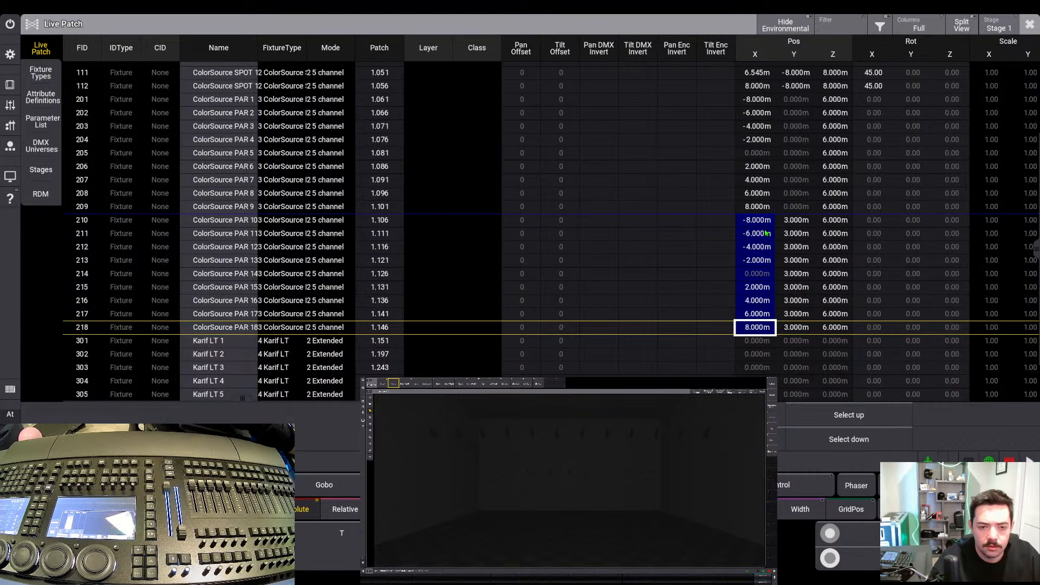
Check the placement of the ColorSource PAR fixtures in the 3D view and return to the Live Patch table
{"action": "mouse_move", "coordinate": [538, 481]}
{"action": "left_mouse_down"}
{"action": "mouse_move", "coordinate": [535, 505]}
{"action": "mouse_move", "coordinate": [534, 484]}
{"action": "left_mouse_up"}
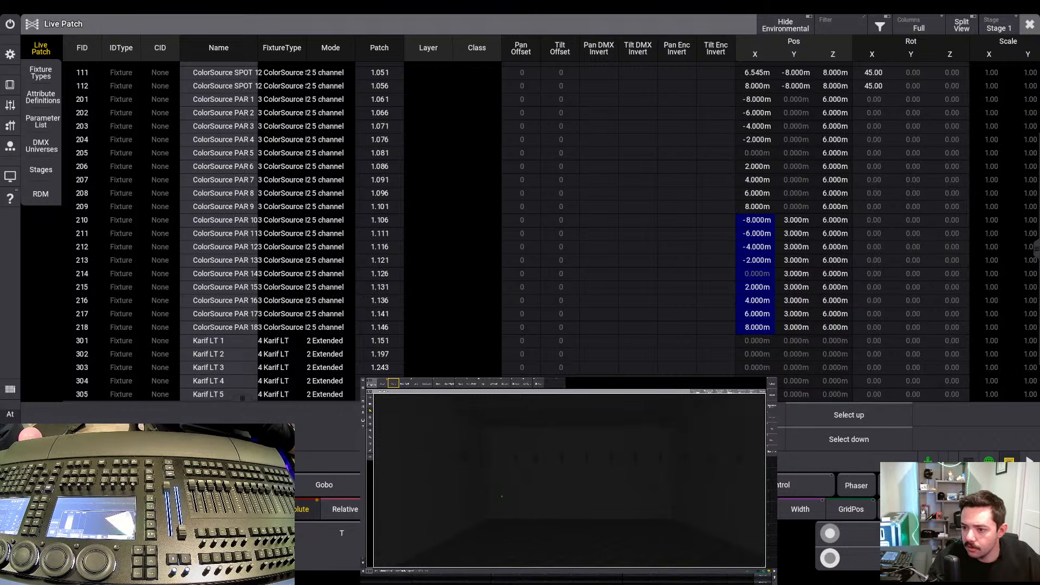
{"action": "left_click_drag", "start_coordinate": [515, 495], "coordinate": [492, 494]}
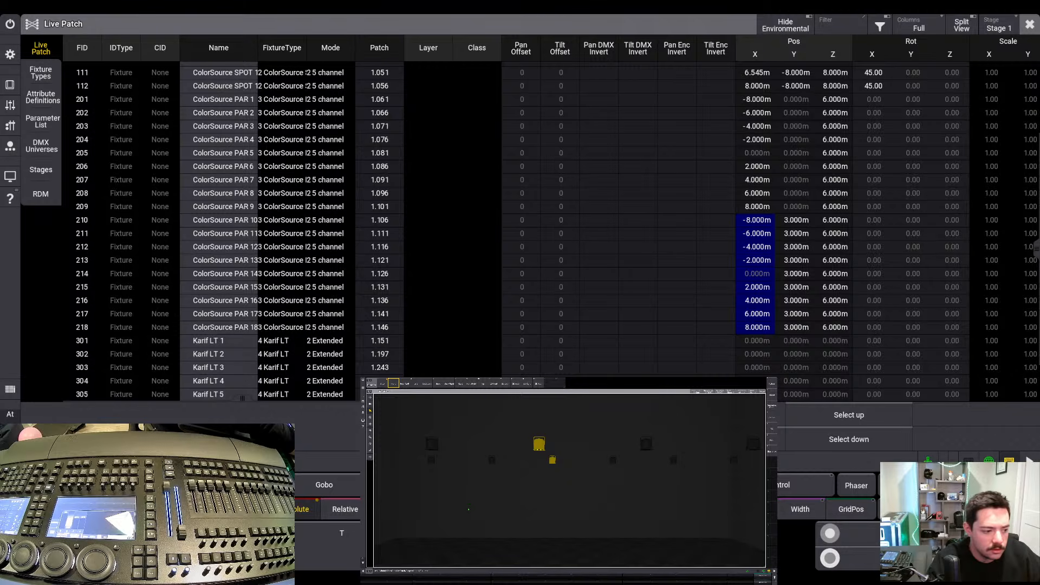
{"action": "left_click", "coordinate": [796, 167]}
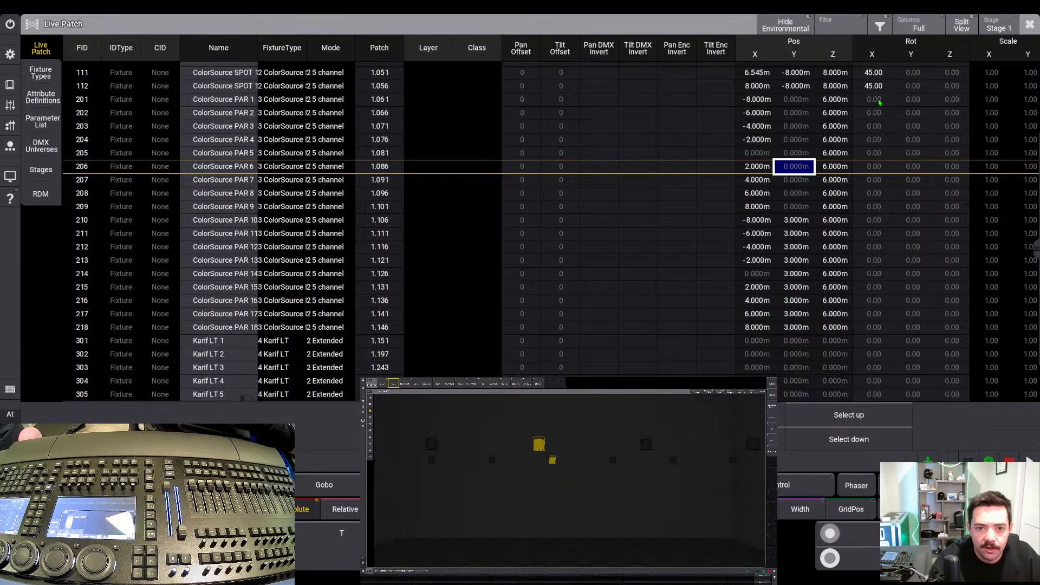
Set Rot X of ColorSource PAR fixtures 201 to 218 to -25 degrees
{"action": "left_click_drag", "start_coordinate": [879, 101], "coordinate": [872, 327]}
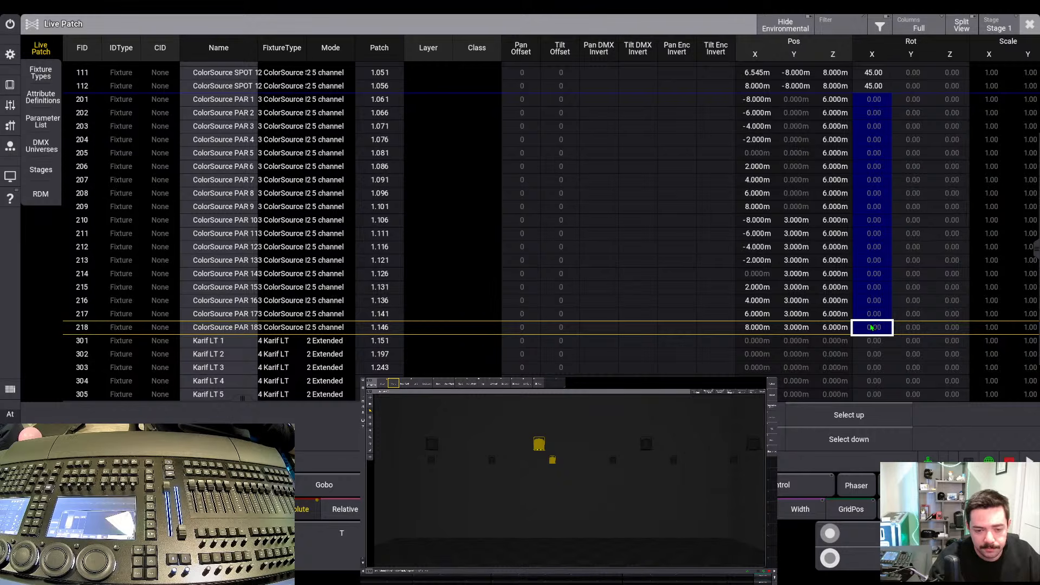
{"action": "left_click", "coordinate": [871, 327]}
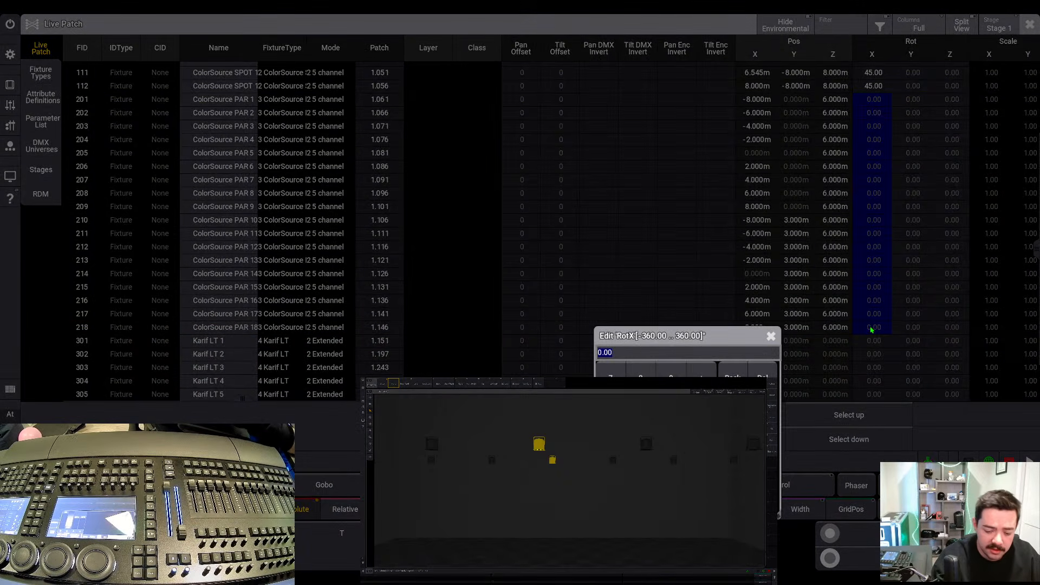
{"action": "type", "text": "-25"}
{"action": "key", "text": "Return"}
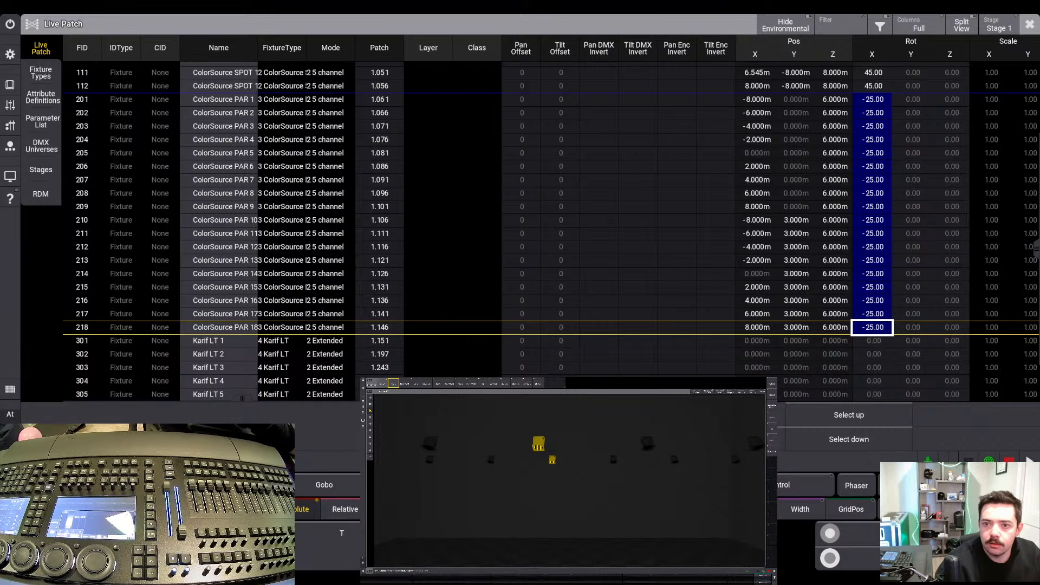
{"action": "left_click", "coordinate": [394, 384]}
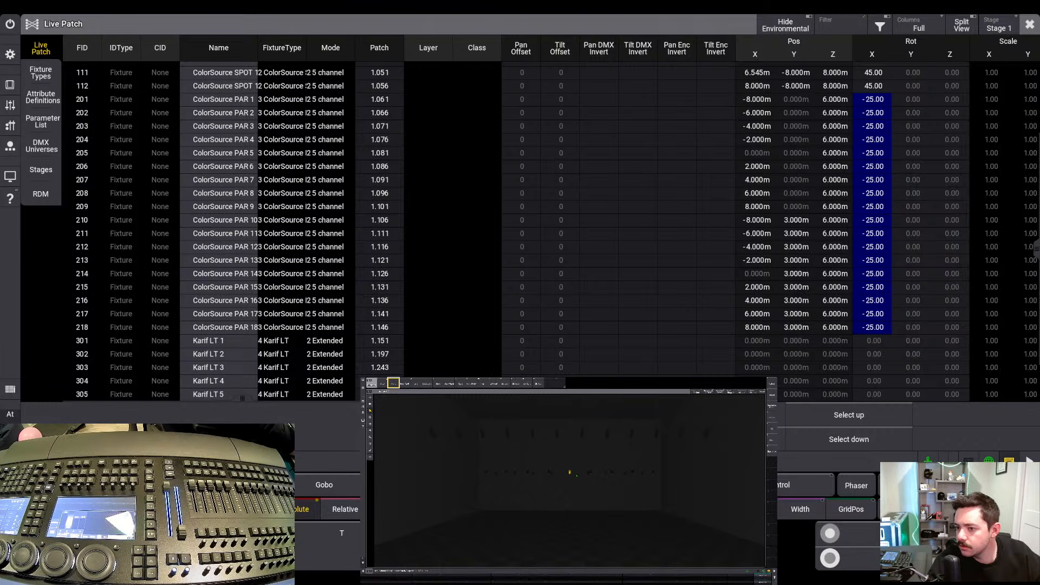
Spread Pos X of Karif LT fixtures 301 to 304 evenly from -4 through 4 m
{"action": "left_click", "coordinate": [763, 221]}
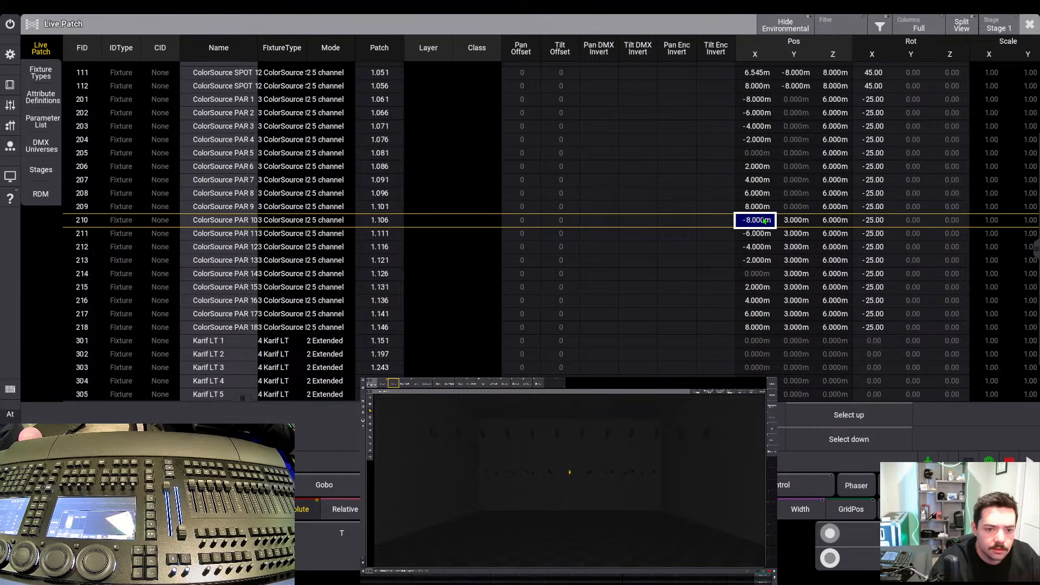
{"action": "left_click", "coordinate": [761, 344]}
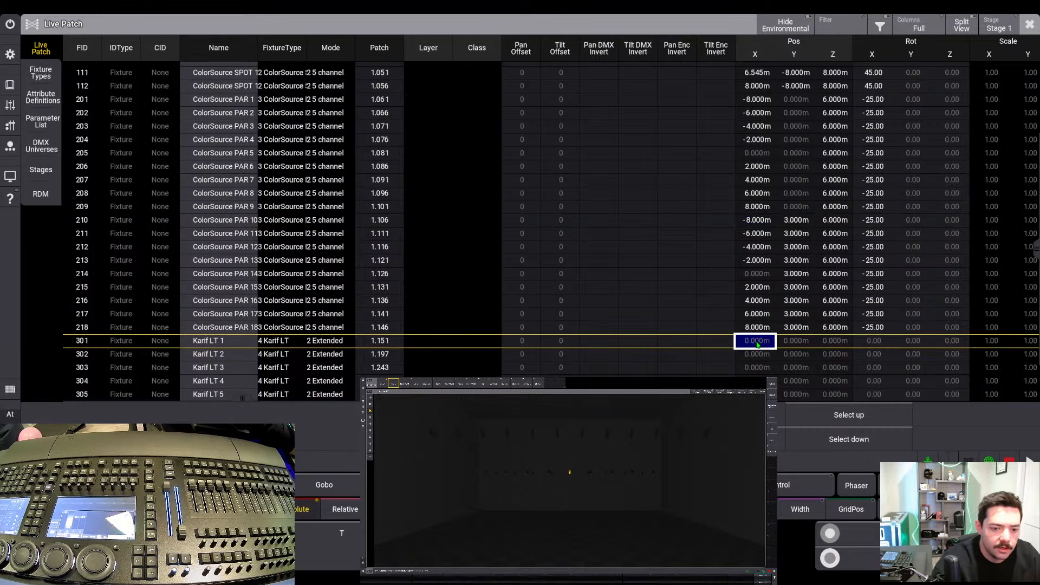
{"action": "key", "text": "Down"}
{"action": "key", "text": "Down"}
{"action": "key", "text": "Down"}
{"action": "key", "text": "Down"}
{"action": "key", "text": "Down"}
{"action": "key", "text": "Down"}
{"action": "key", "text": "Down"}
{"action": "left_click", "coordinate": [759, 301]}
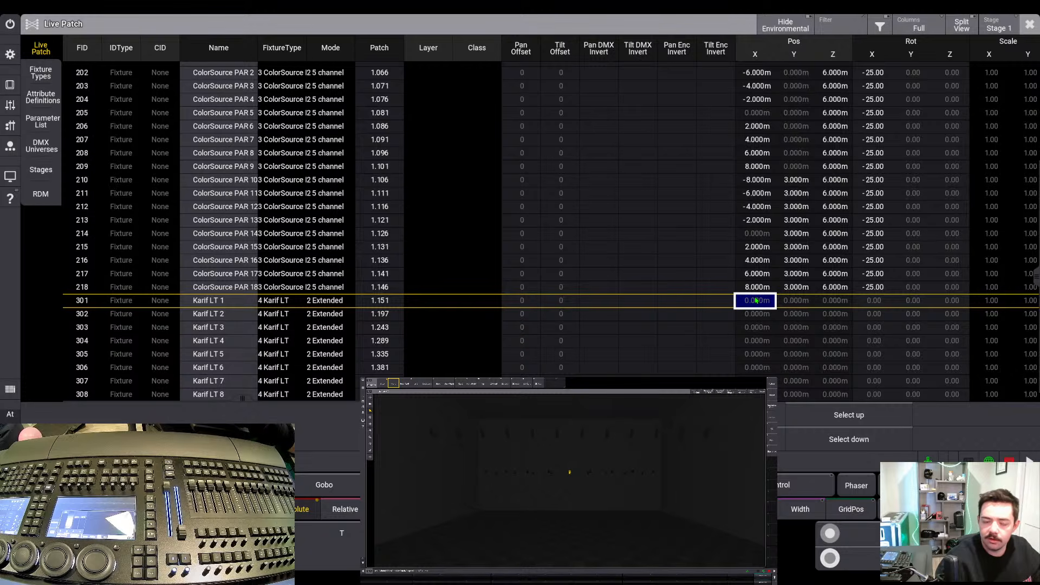
{"action": "left_click_drag", "start_coordinate": [757, 302], "coordinate": [758, 347]}
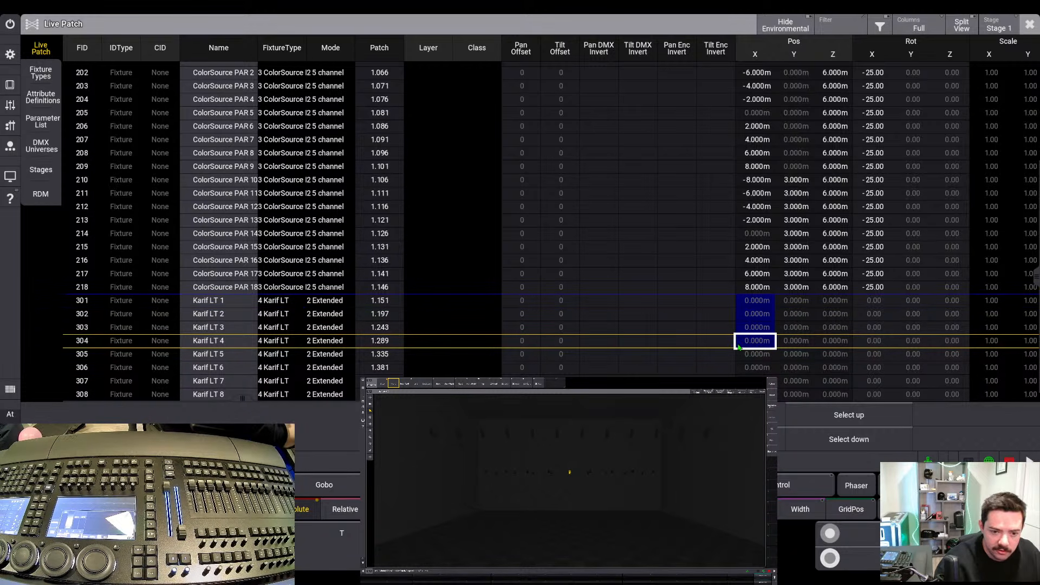
{"action": "double_click", "coordinate": [757, 350]}
{"action": "type", "text": "-4"}
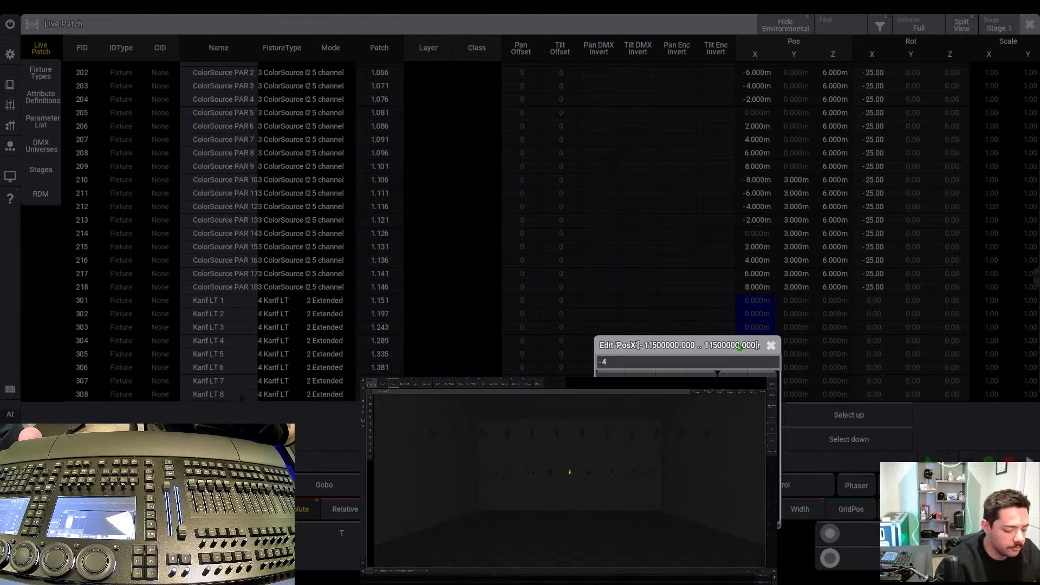
{"action": "type", "text": " thru 4"}
{"action": "key", "text": "Return"}
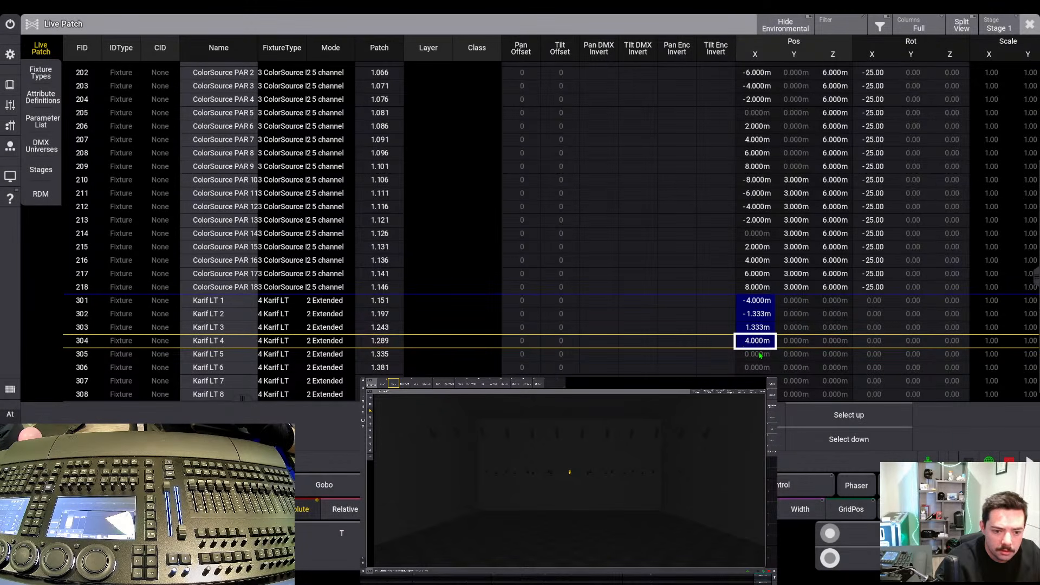
Spread Pos X of Karif LT fixtures 305 to 308 evenly from -4 through 4 m
{"action": "left_click_drag", "start_coordinate": [757, 355], "coordinate": [757, 394]}
{"action": "double_click", "coordinate": [758, 395]}
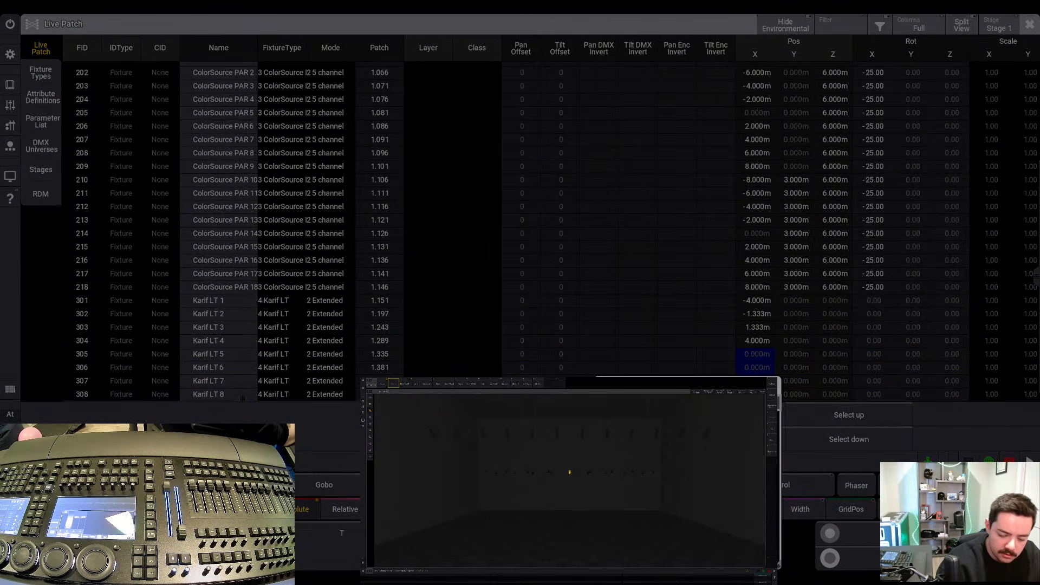
{"action": "key", "text": "Return"}
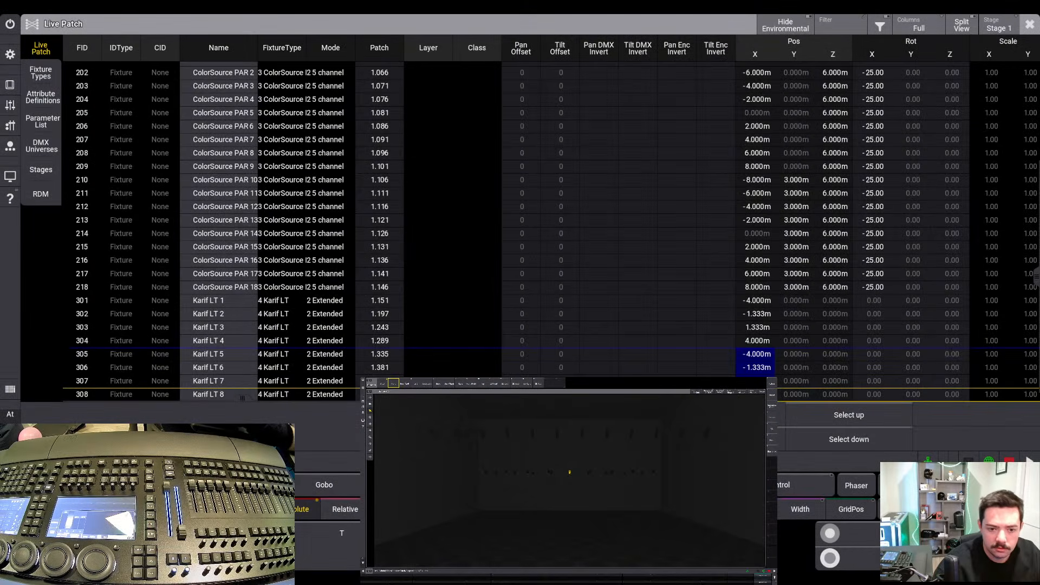
{"action": "left_click", "coordinate": [794, 301]}
{"action": "left_click_drag", "start_coordinate": [794, 304], "coordinate": [802, 346]}
{"action": "right_click", "coordinate": [802, 346]}
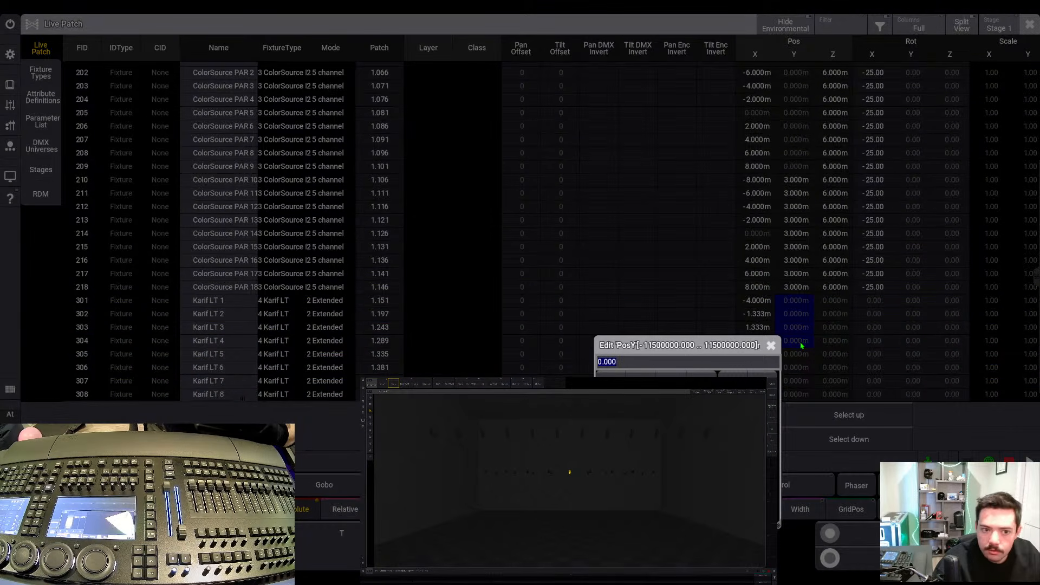
{"action": "key", "text": "Escape"}
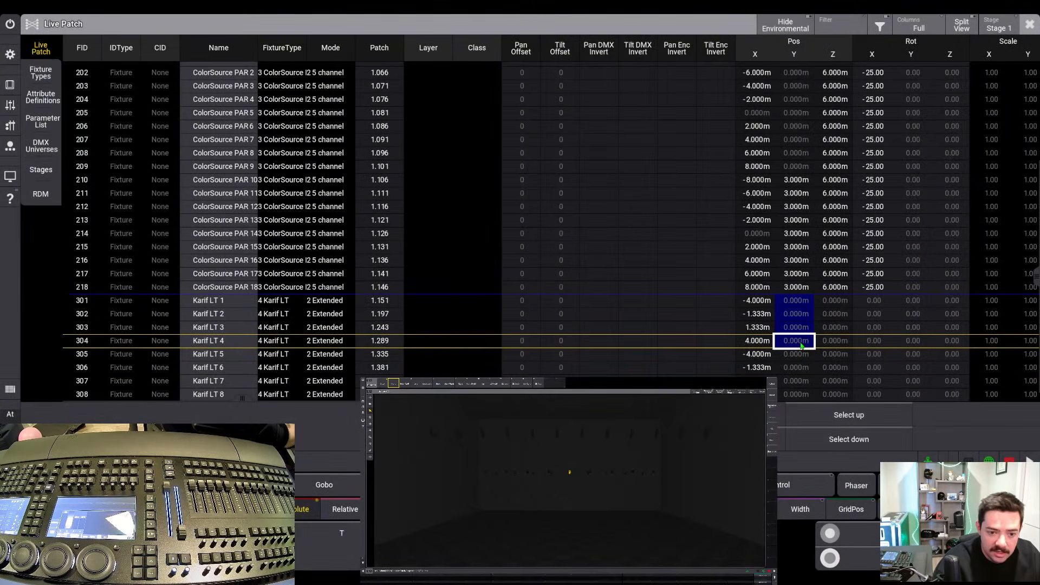
Set Pos Y of Karif LT fixtures 305 to 308 to 3 m
{"action": "left_click_drag", "start_coordinate": [802, 357], "coordinate": [796, 400]}
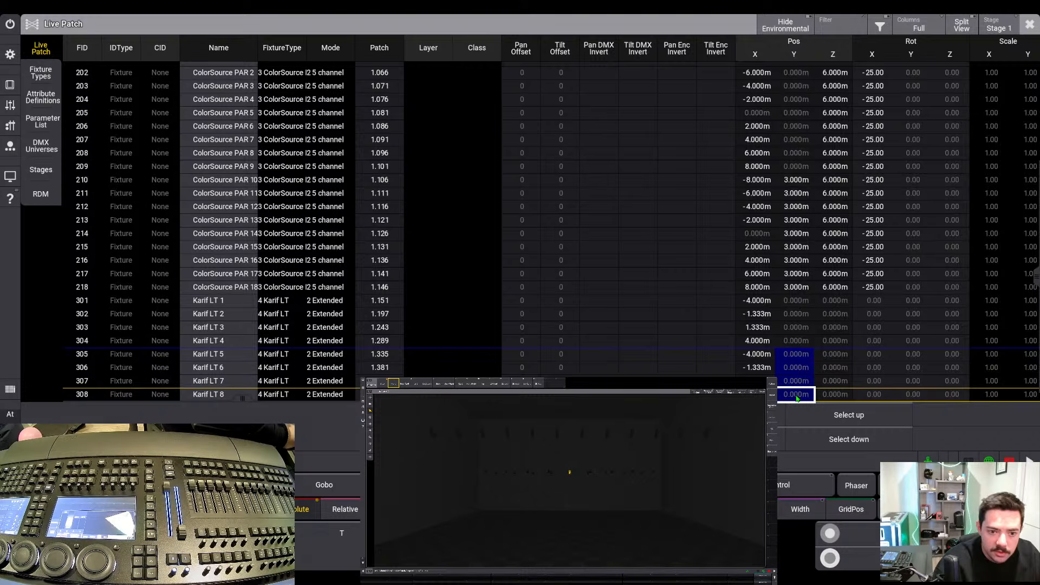
{"action": "right_click", "coordinate": [796, 400]}
{"action": "type", "text": "3"}
{"action": "key", "text": "Return"}
Set Pos Z of Karif LT fixtures 301 to 308 to 6 m
{"action": "left_click_drag", "start_coordinate": [826, 301], "coordinate": [847, 395]}
{"action": "right_click", "coordinate": [847, 396]}
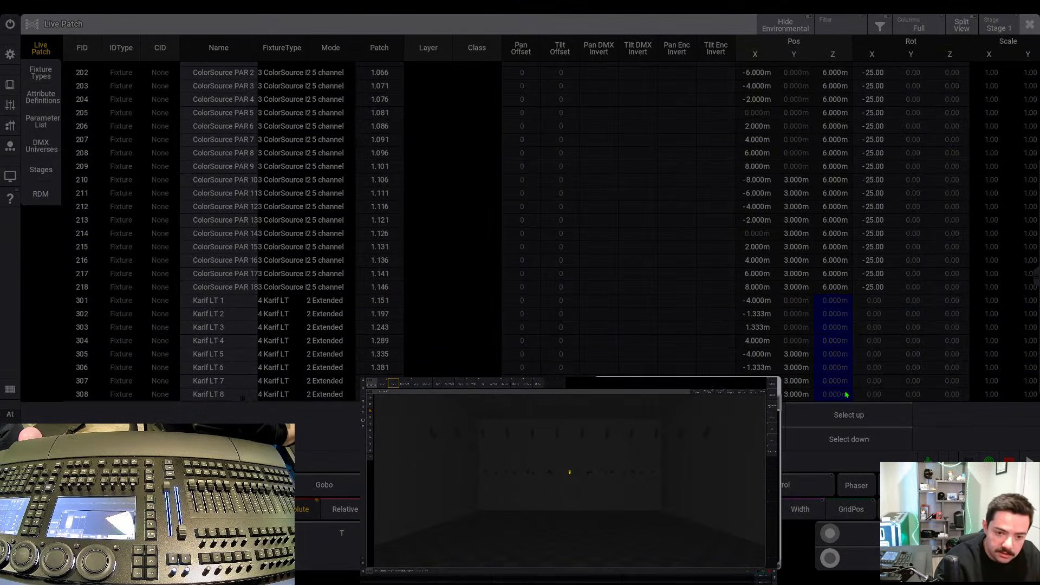
{"action": "type", "text": "6"}
{"action": "key", "text": "Return"}
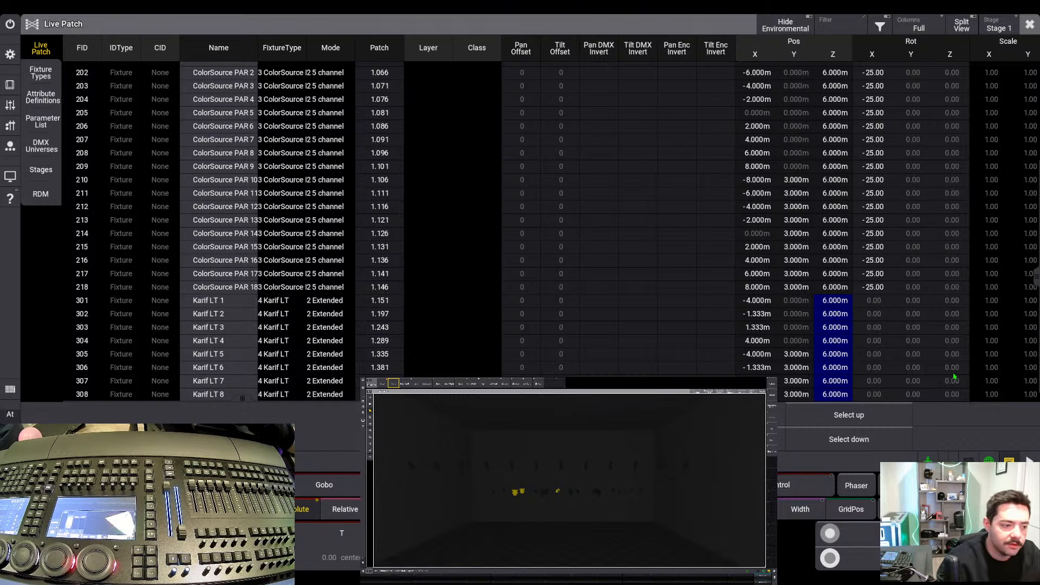
Close the Live Patch table and clear the current fixture selection
{"action": "left_click", "coordinate": [234, 304]}
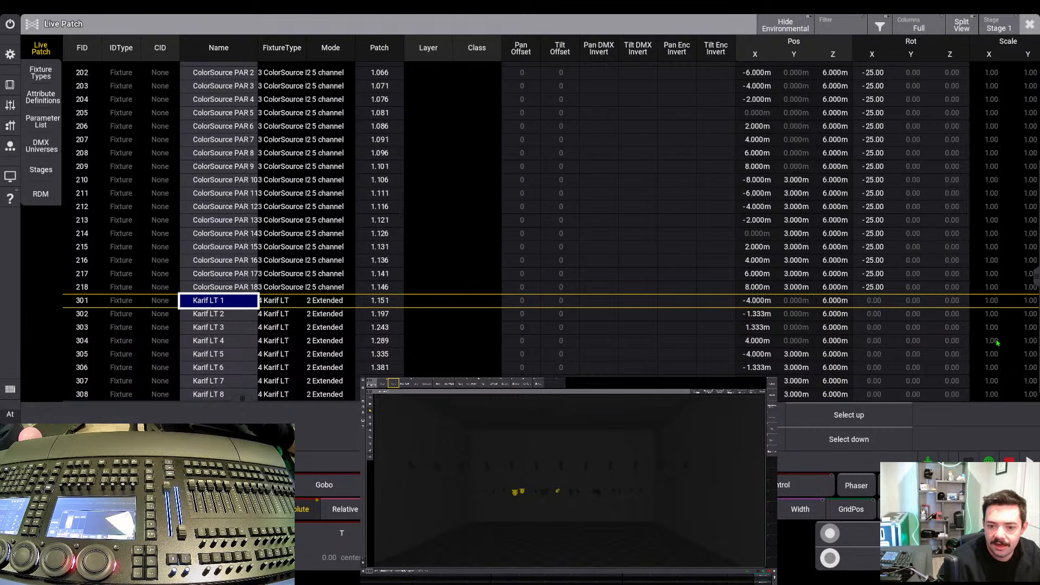
{"action": "left_click", "coordinate": [1029, 23]}
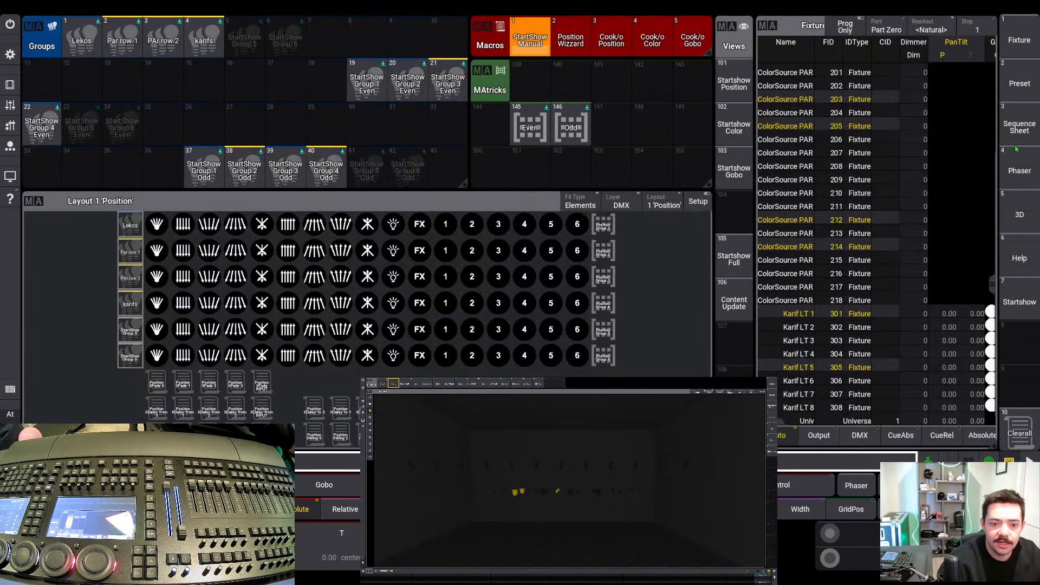
{"action": "left_click", "coordinate": [1025, 436]}
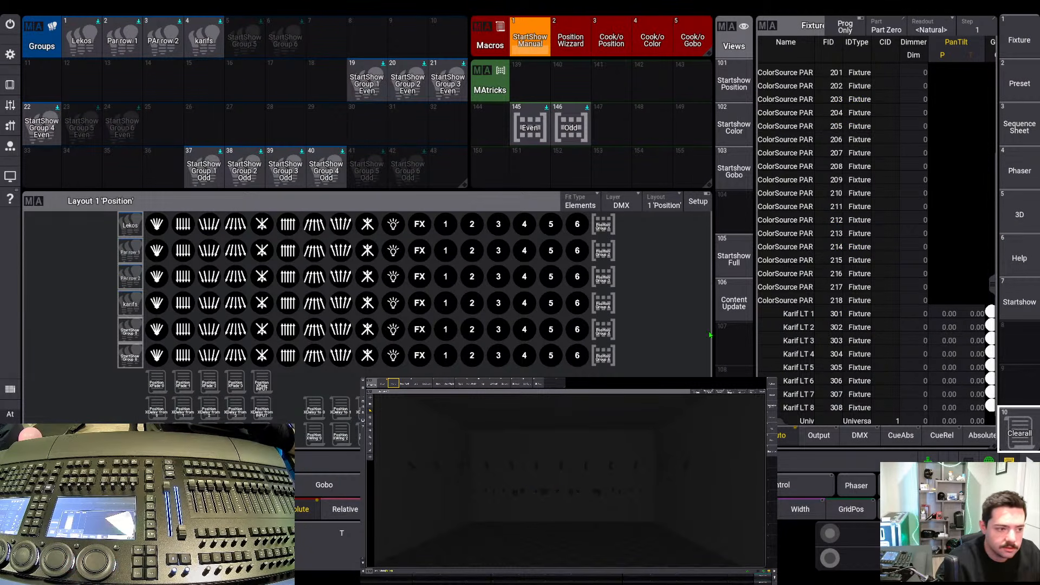
Select the karifs group to check its placement in the 3D view, and clear the selection
{"action": "left_click", "coordinate": [218, 47]}
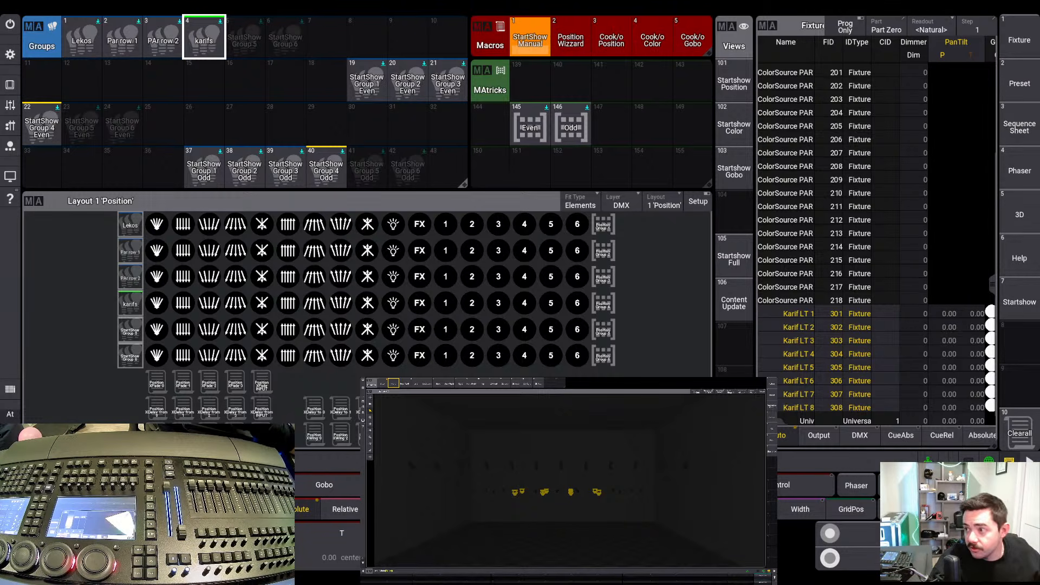
{"action": "left_click", "coordinate": [569, 480]}
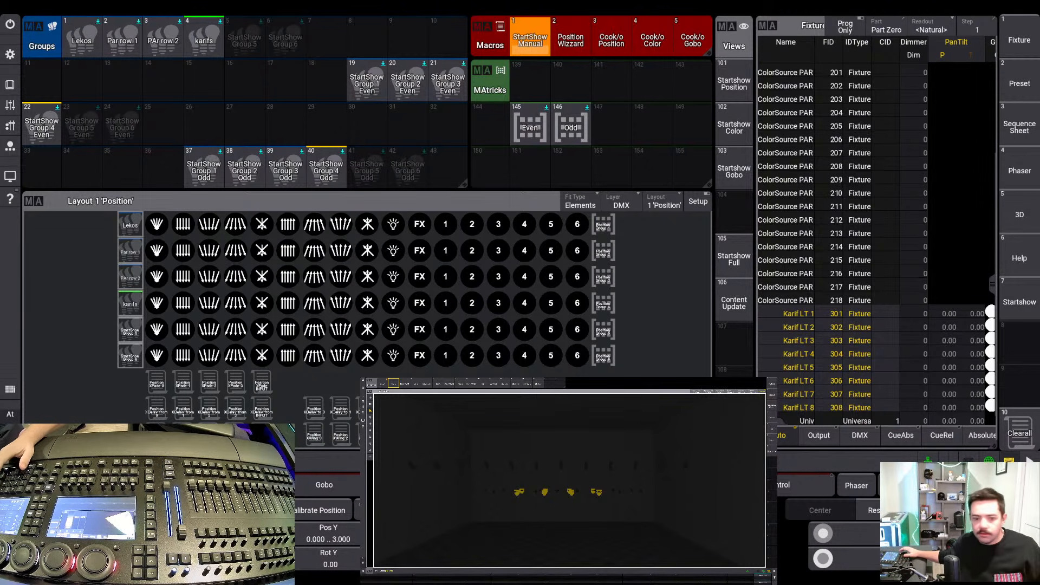
{"action": "key", "text": "Escape"}
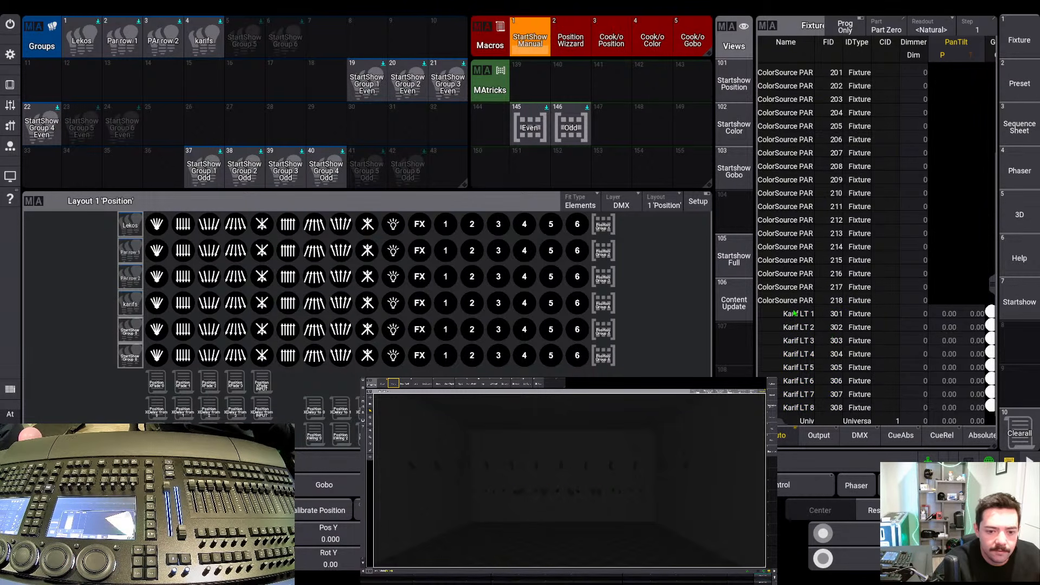
Select Karif LT fixtures 301 to 304 and narrow their spacing along the X axis in the 3D view
{"action": "left_click_drag", "start_coordinate": [795, 313], "coordinate": [797, 354]}
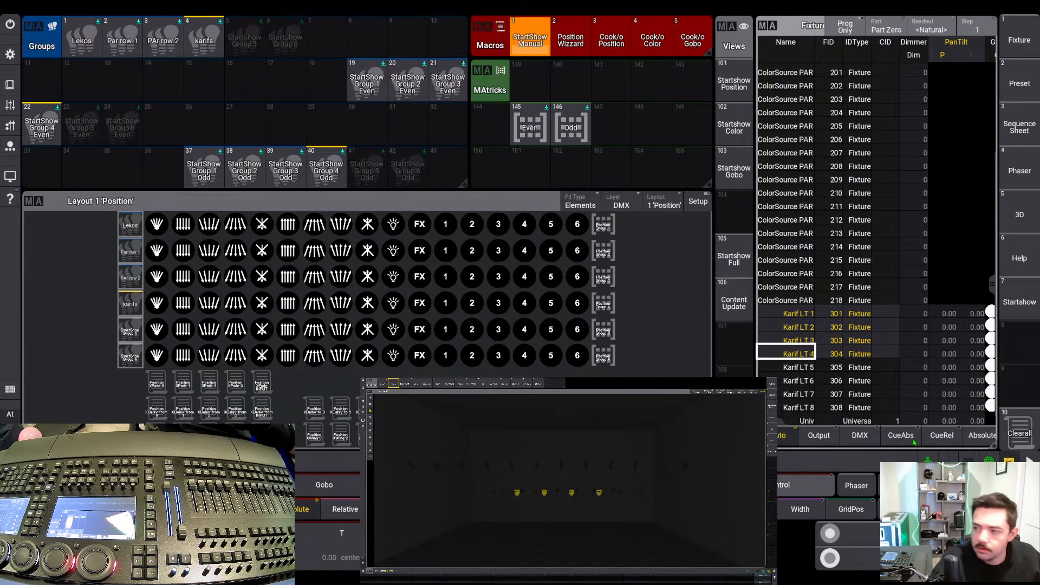
{"action": "left_click", "coordinate": [569, 481]}
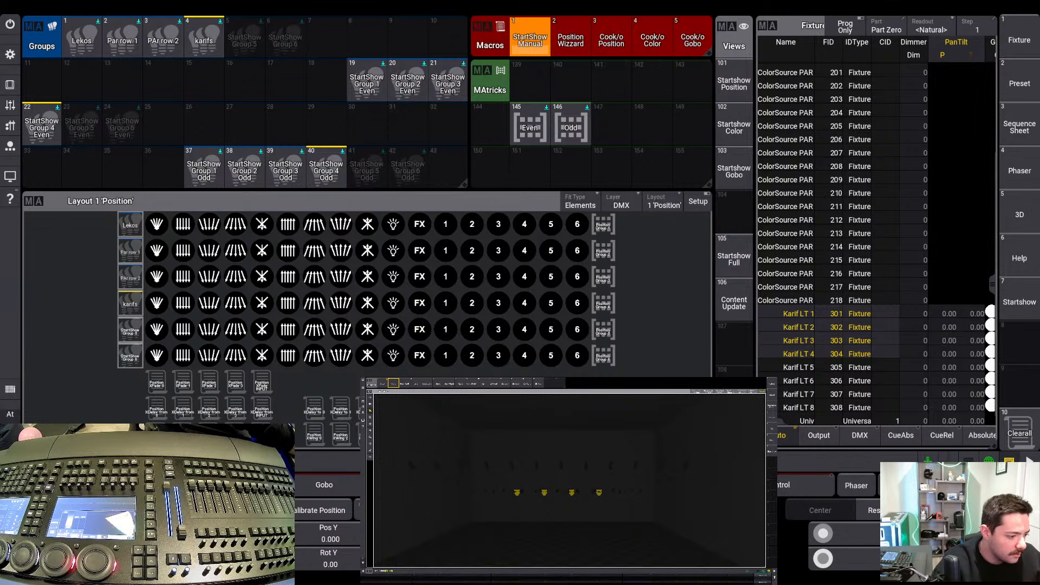
{"action": "scroll", "coordinate": [558, 493], "scroll_direction": "up", "scroll_amount": 6}
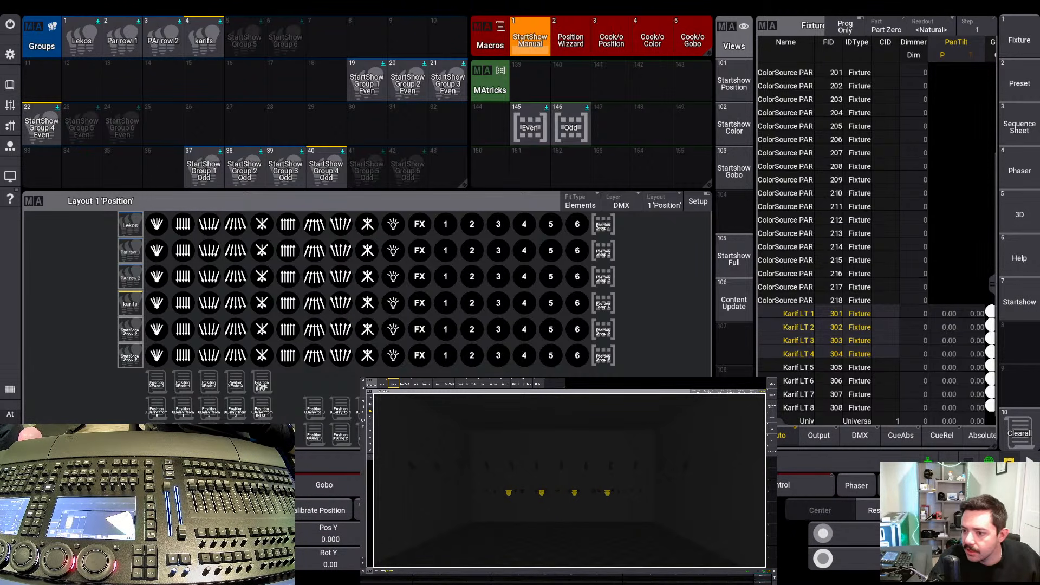
{"action": "scroll", "coordinate": [559, 493], "scroll_direction": "down", "scroll_amount": 2}
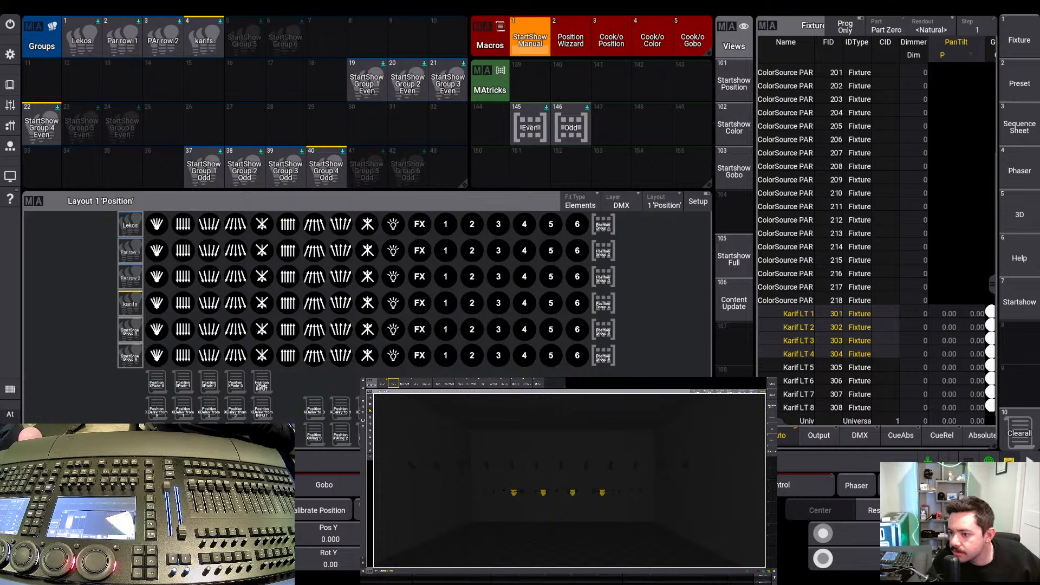
{"action": "scroll", "coordinate": [558, 492], "scroll_direction": "down", "scroll_amount": 5}
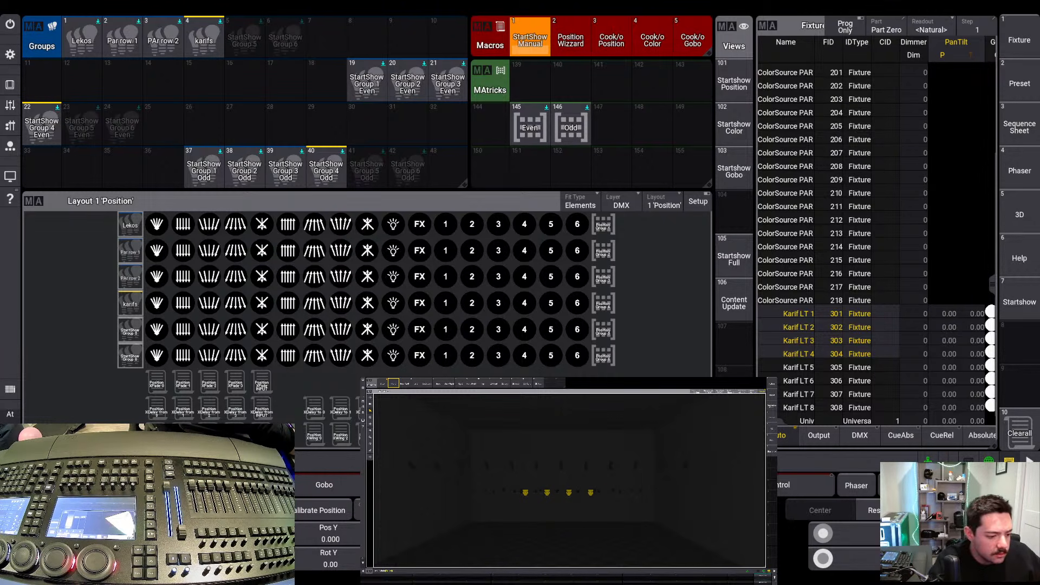
Inspect both Karif LT rows in the 3D top view by selecting fixtures 305 to 308 and the karifs group, and clear the selection
{"action": "left_click", "coordinate": [483, 383]}
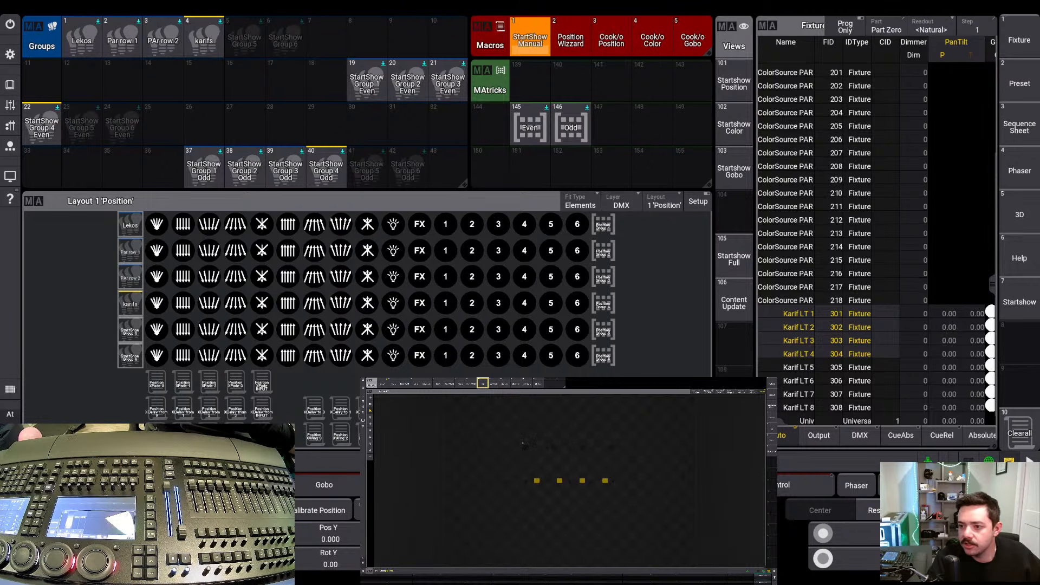
{"action": "left_click", "coordinate": [525, 447]}
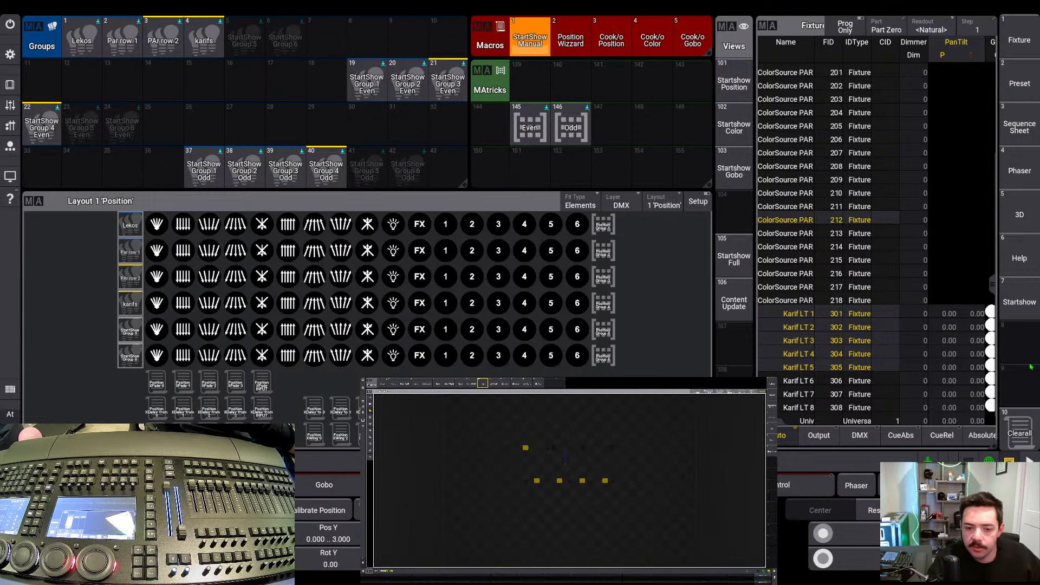
{"action": "left_click", "coordinate": [1021, 431]}
{"action": "left_click", "coordinate": [526, 448]}
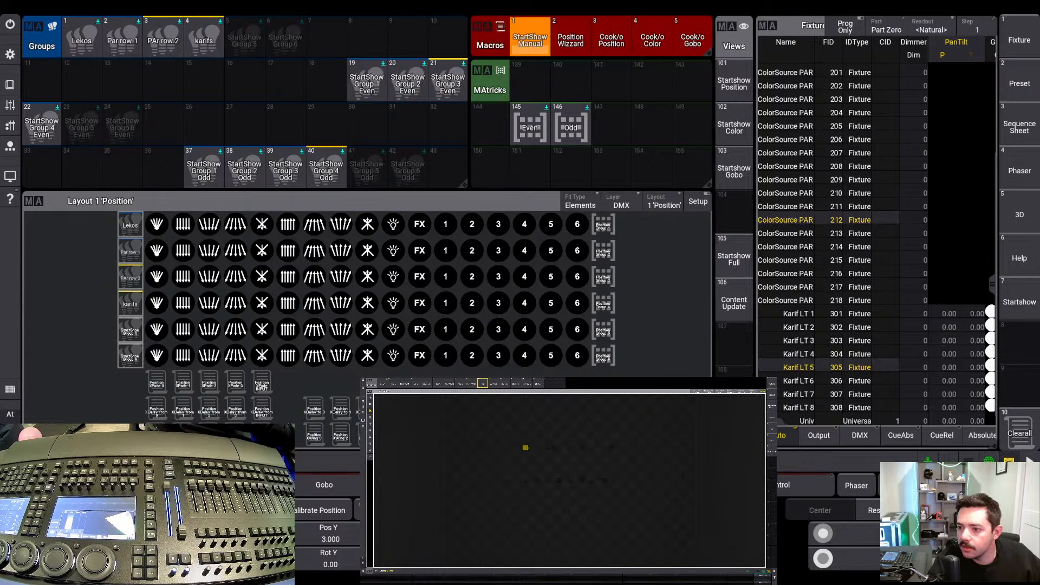
{"action": "left_click", "coordinate": [554, 448]}
{"action": "left_click", "coordinate": [583, 447]}
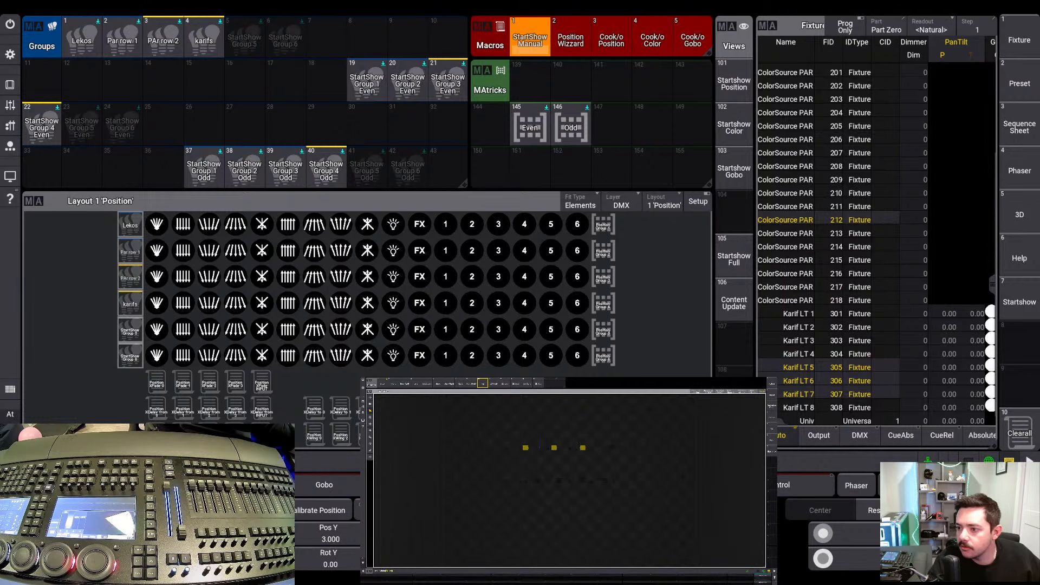
{"action": "left_click", "coordinate": [612, 448]}
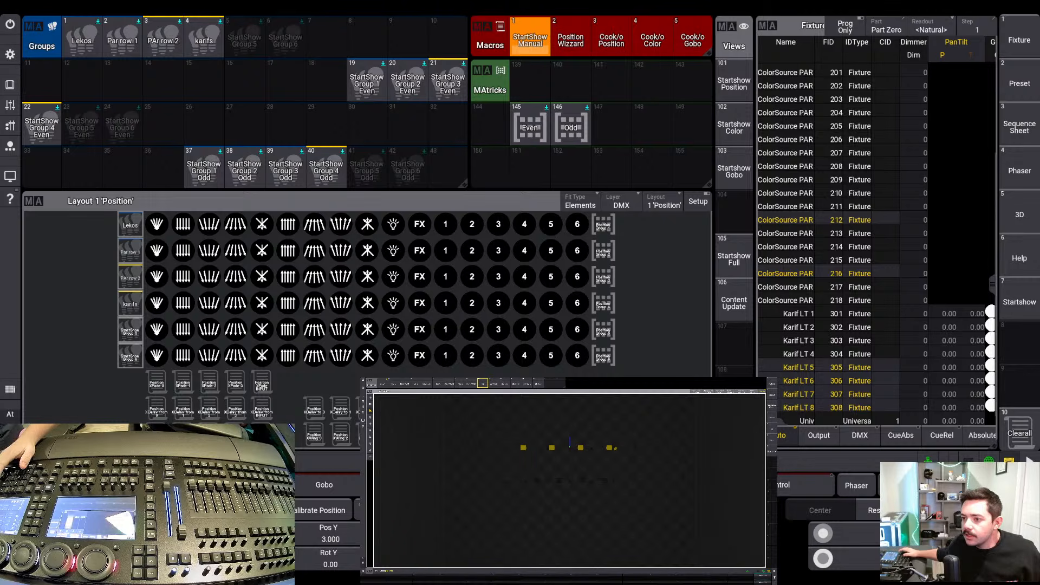
{"action": "left_click", "coordinate": [203, 37]}
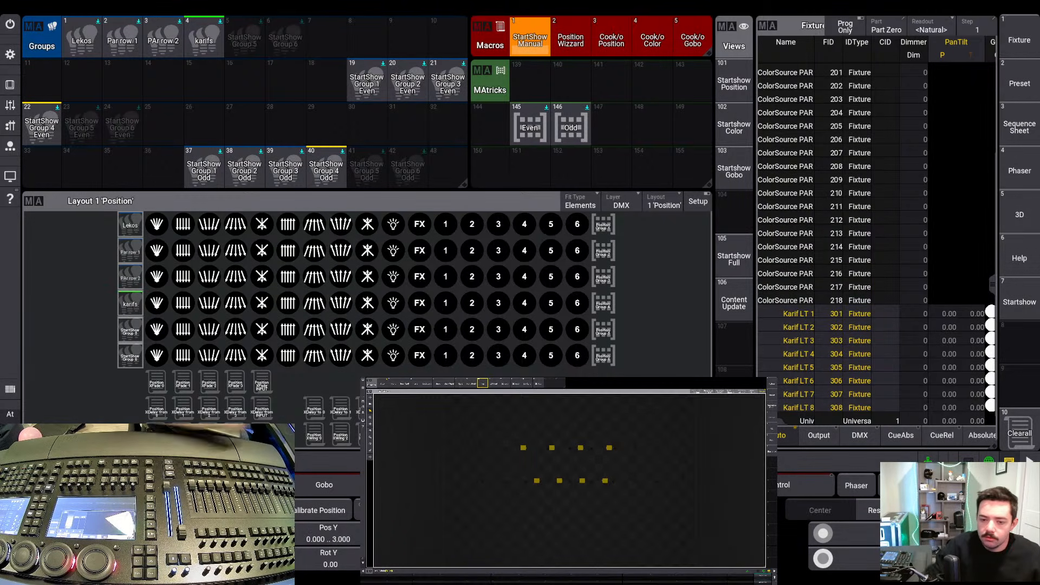
{"action": "left_click", "coordinate": [1011, 436]}
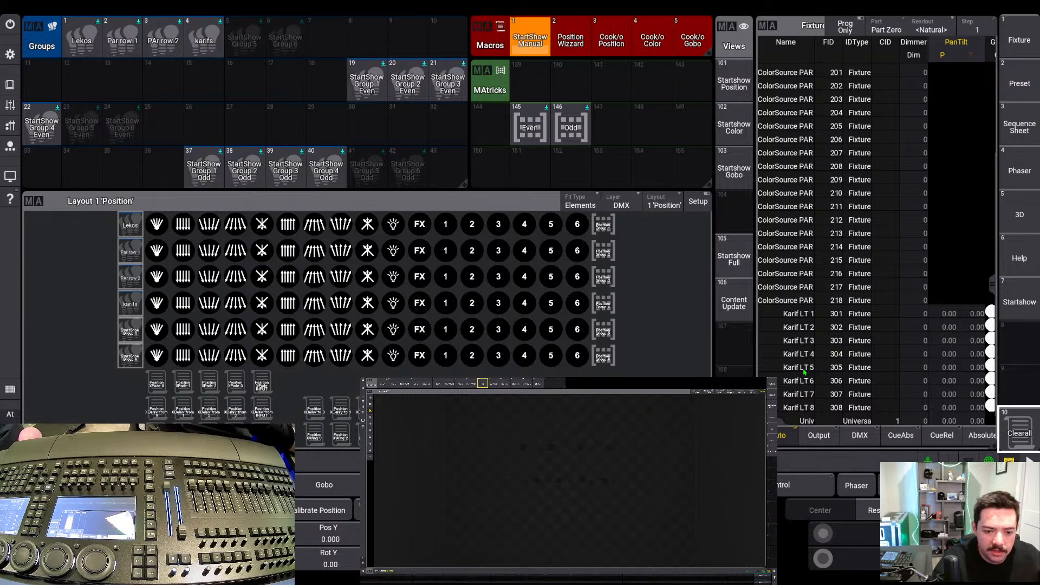
{"action": "left_click_drag", "start_coordinate": [807, 368], "coordinate": [822, 401]}
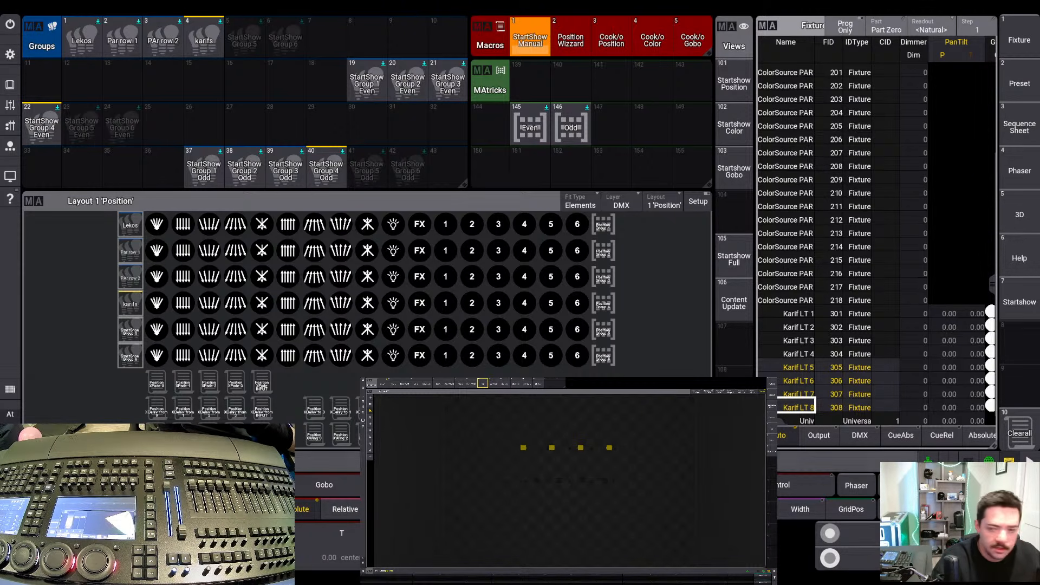
{"action": "key", "text": "Return"}
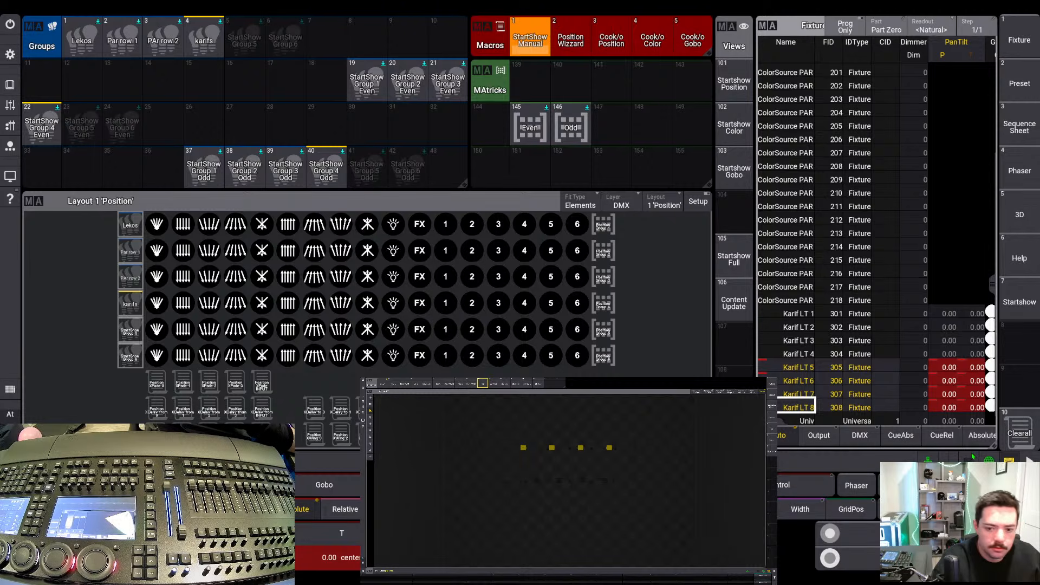
{"action": "left_click", "coordinate": [570, 481]}
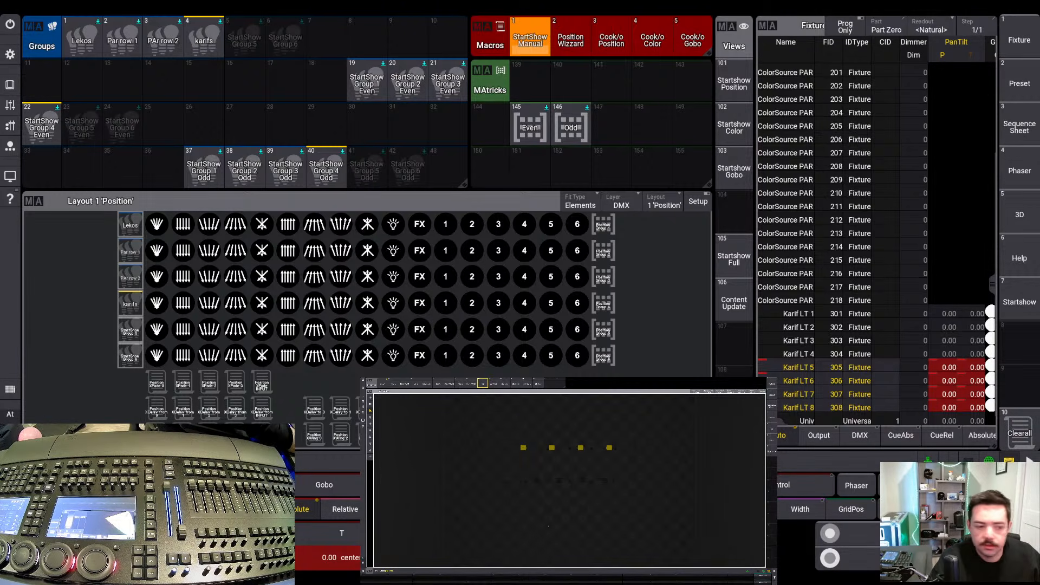
{"action": "key", "text": "Return"}
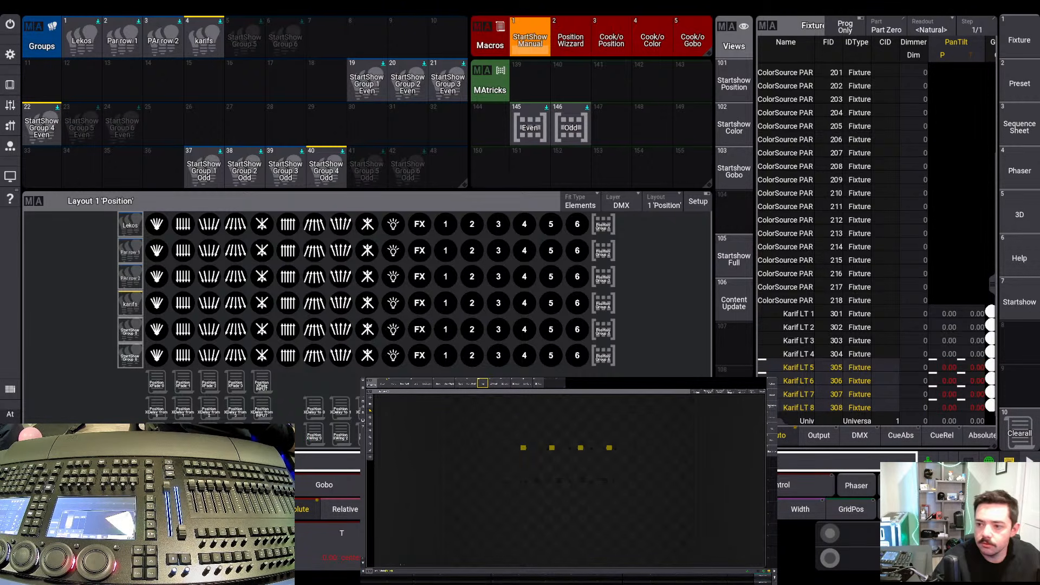
{"action": "left_click", "coordinate": [1020, 428]}
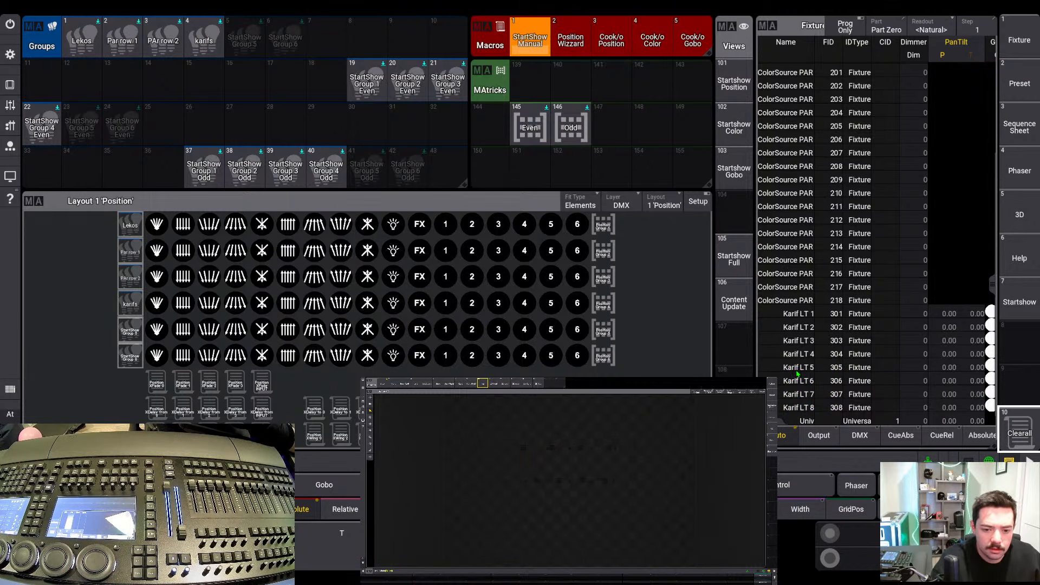
Select Karif LT fixtures 305 to 308, widen their spacing along the X axis in the 3D view, and clear the selection
{"action": "left_click_drag", "start_coordinate": [798, 372], "coordinate": [796, 407]}
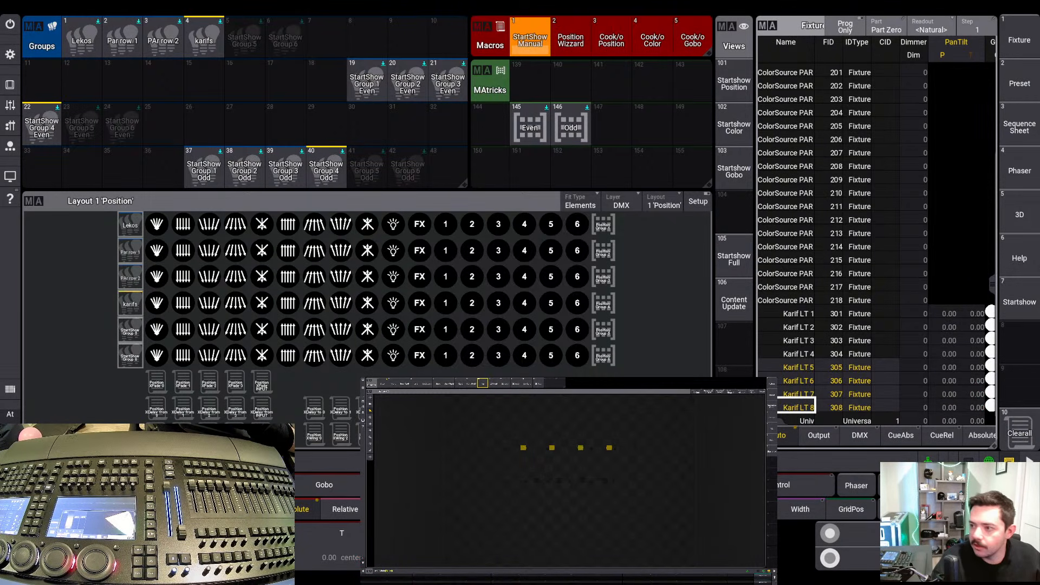
{"action": "left_click", "coordinate": [542, 391]}
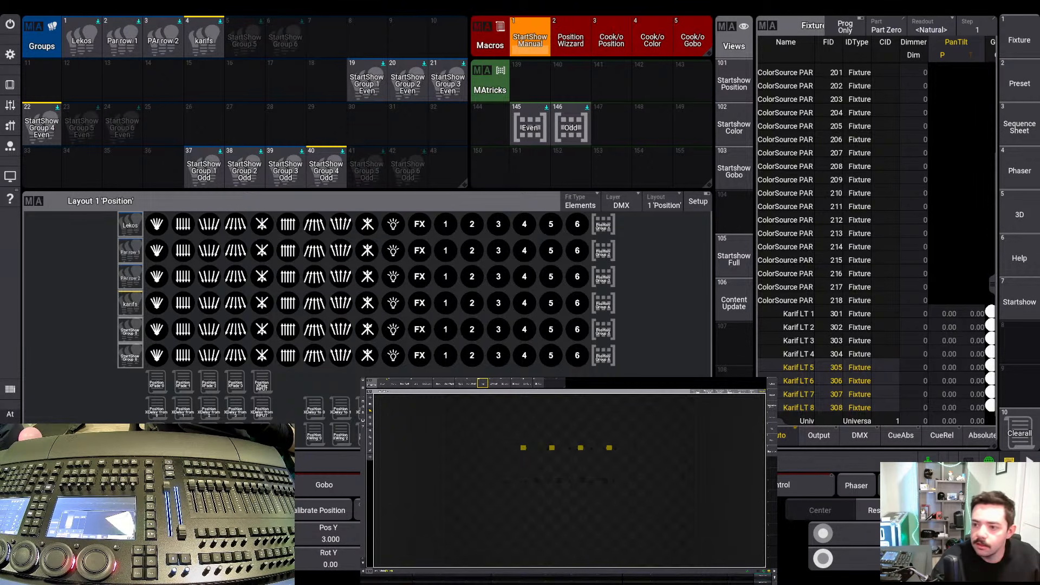
{"action": "scroll", "coordinate": [566, 447], "scroll_direction": "up", "scroll_amount": 3}
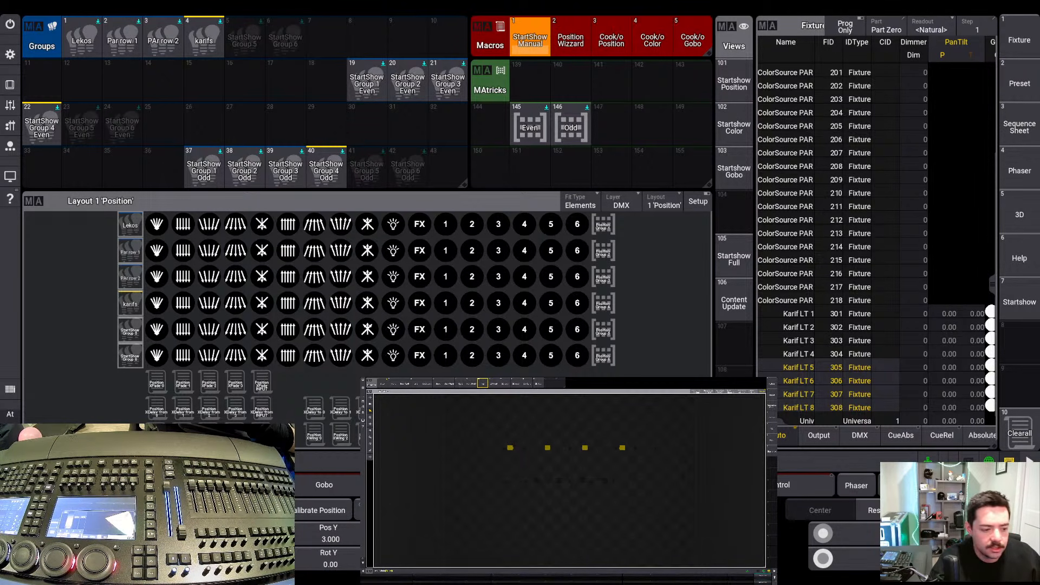
{"action": "scroll", "coordinate": [566, 447], "scroll_direction": "up", "scroll_amount": 2}
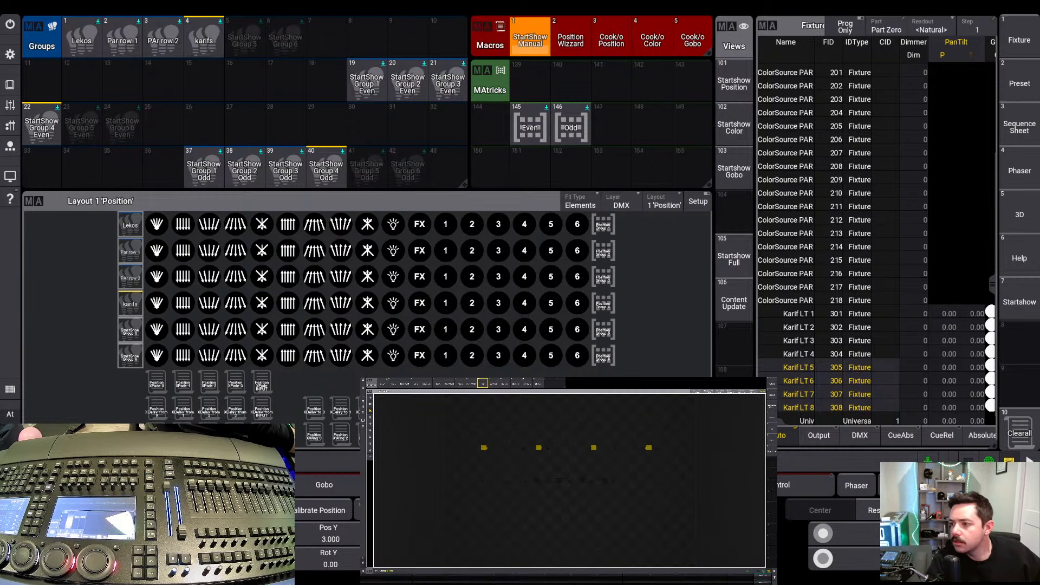
{"action": "scroll", "coordinate": [566, 447], "scroll_direction": "up", "scroll_amount": 4}
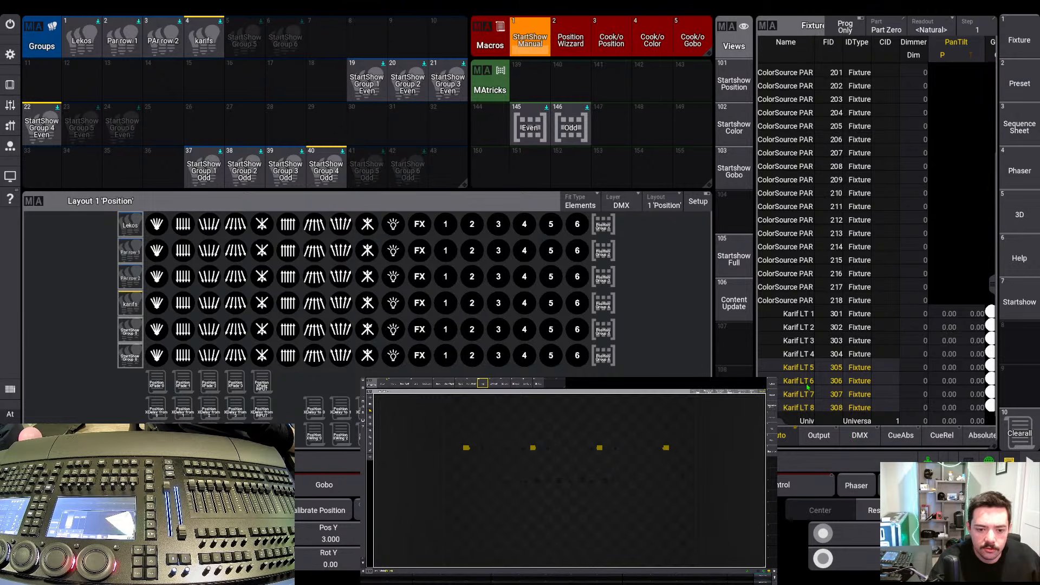
{"action": "left_click", "coordinate": [1019, 429]}
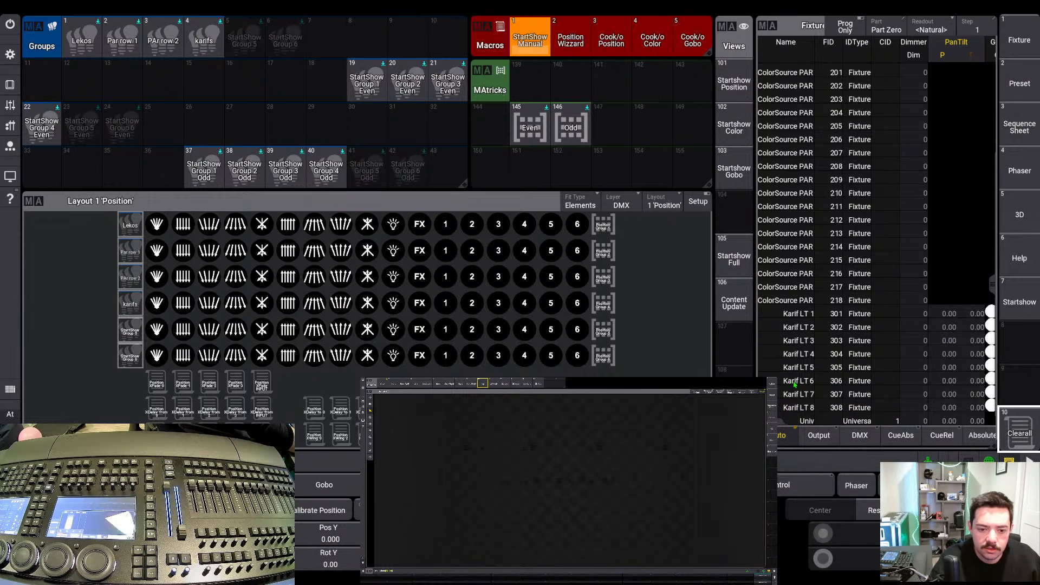
Move Karif LT fixtures 306 and 307 farther apart along the X axis, near the outer pair, and clear the selection
{"action": "left_click_drag", "start_coordinate": [795, 383], "coordinate": [795, 392]}
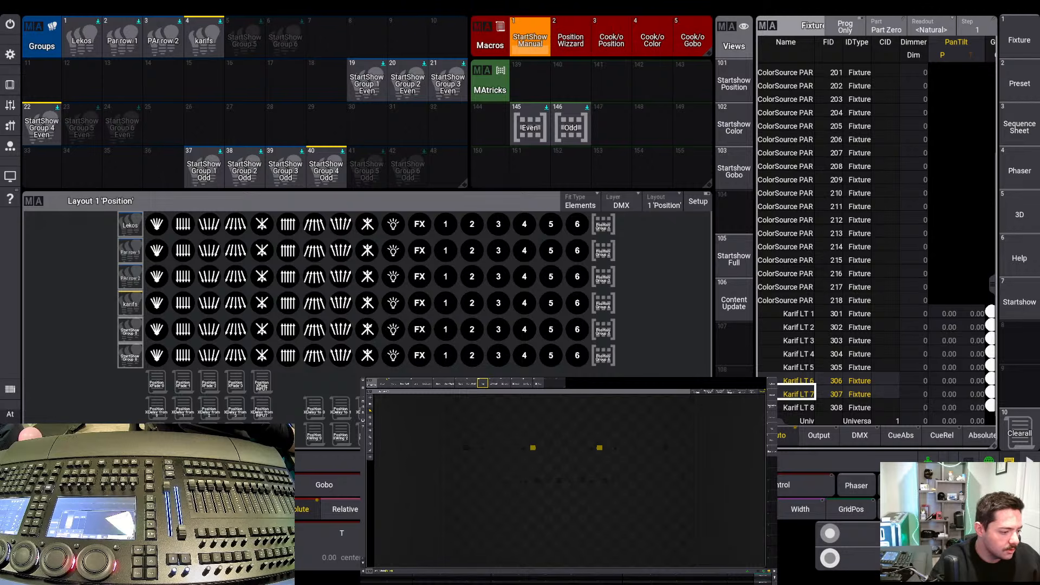
{"action": "left_click", "coordinate": [742, 412]}
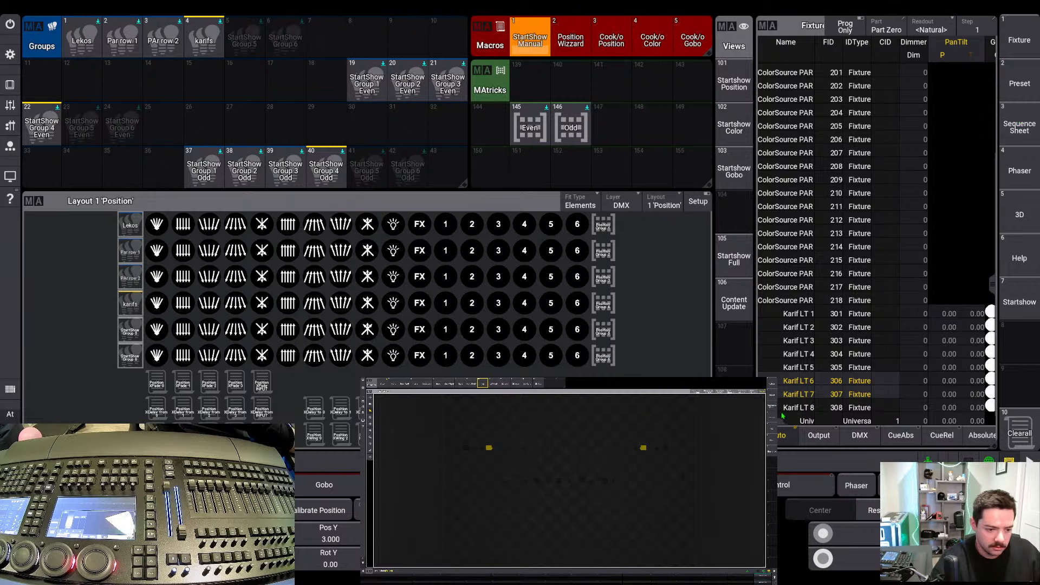
{"action": "left_click", "coordinate": [1020, 428]}
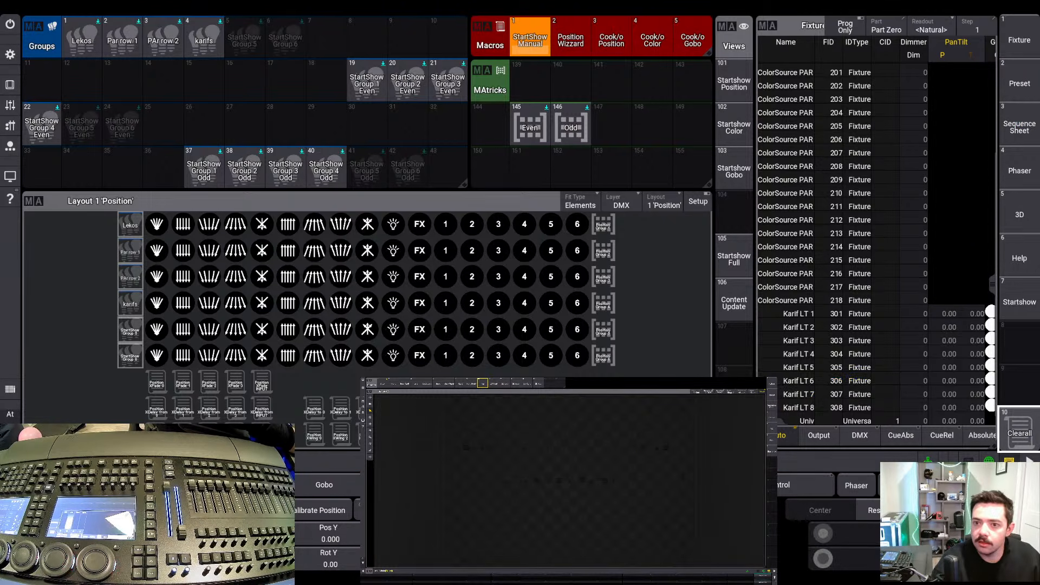
Check the whole rig from the front in 3D by bringing the Lekos, Par row 1, PAr row 2 and karifs groups to full, and clear the programmer
{"action": "left_click", "coordinate": [382, 383]}
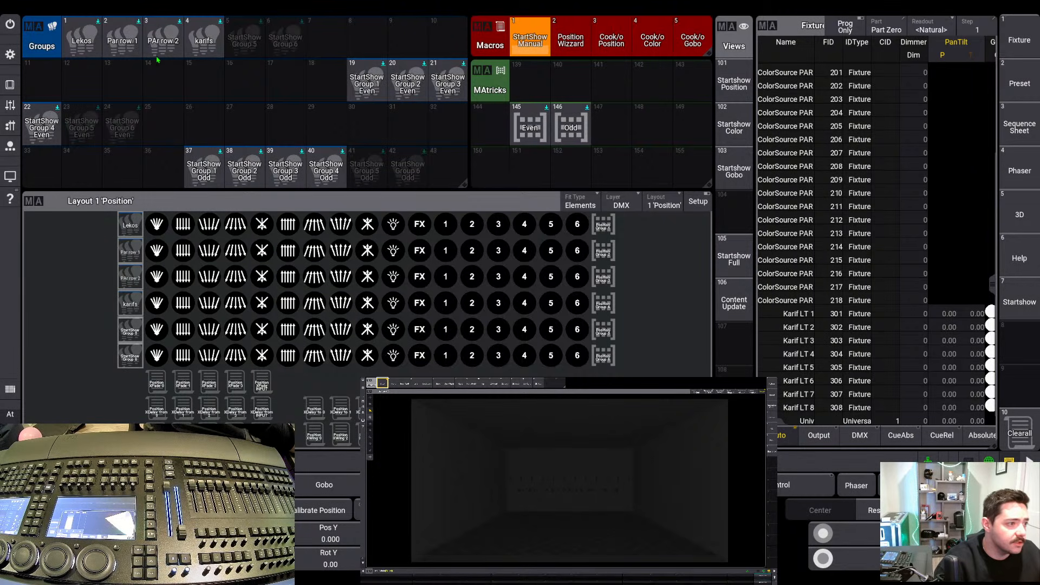
{"action": "left_click_drag", "start_coordinate": [82, 40], "coordinate": [222, 53]}
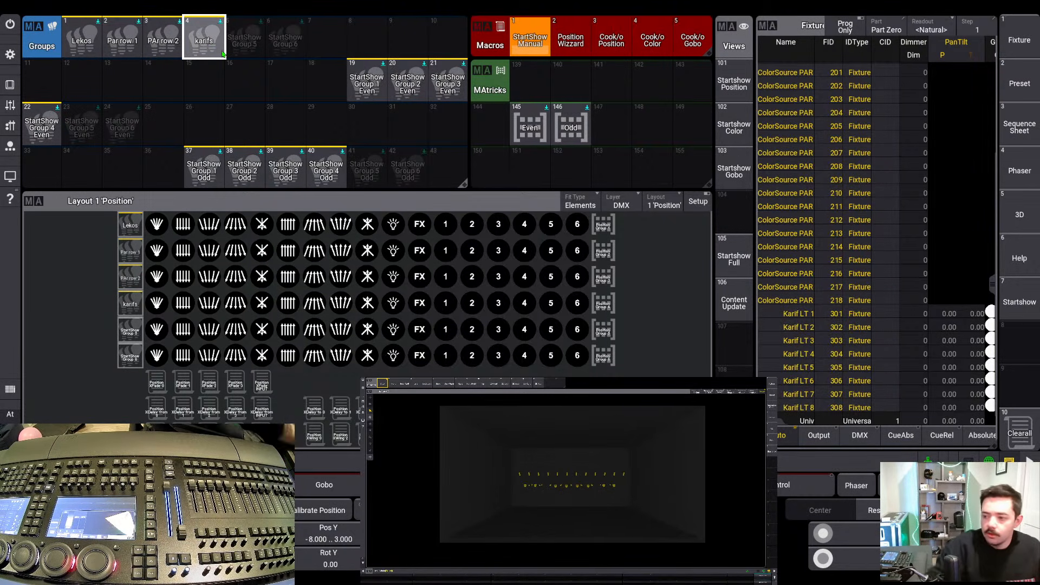
{"action": "key", "text": "f"}
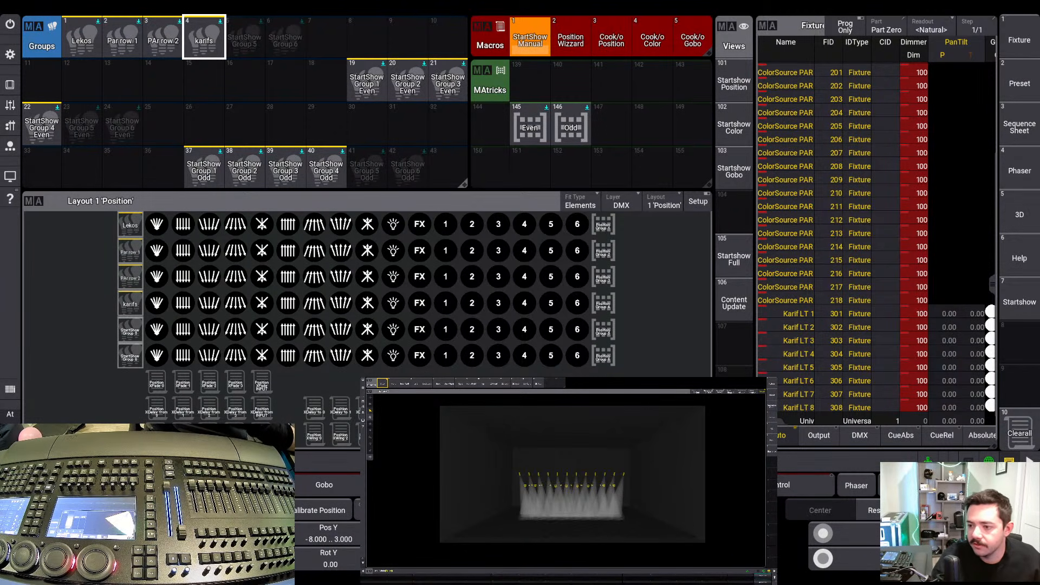
{"action": "left_click_drag", "start_coordinate": [626, 487], "coordinate": [594, 486]}
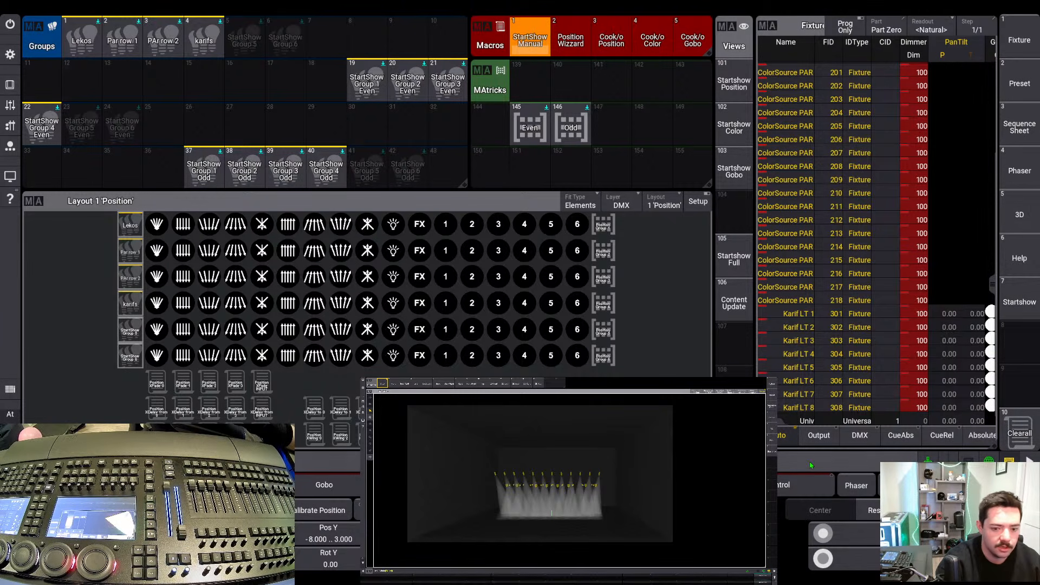
{"action": "left_click", "coordinate": [1032, 433]}
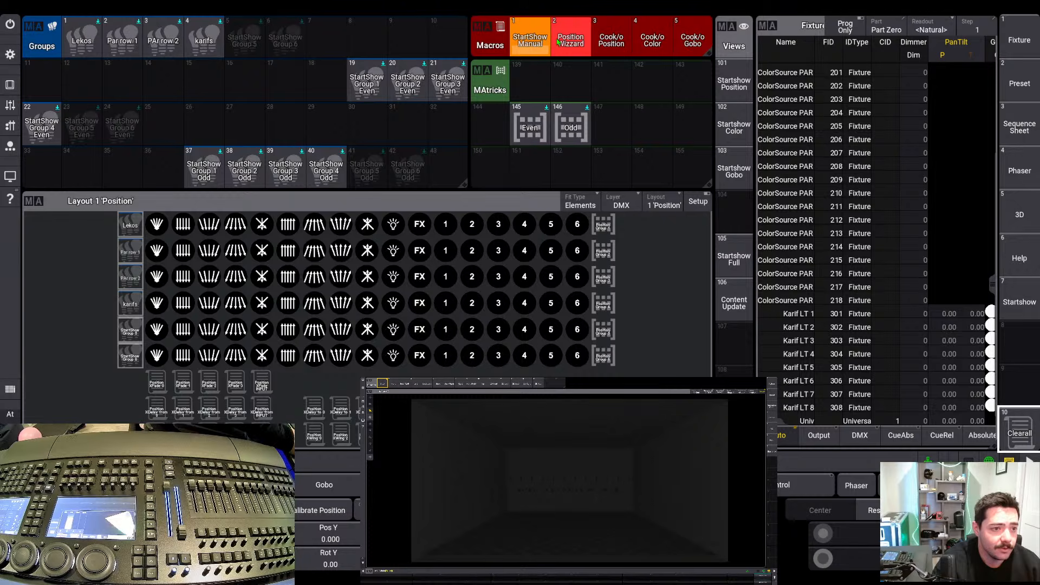
Run the StartShow Manual macro, accept its Step 4 instructions, and open the Content Update view
{"action": "left_click", "coordinate": [531, 38]}
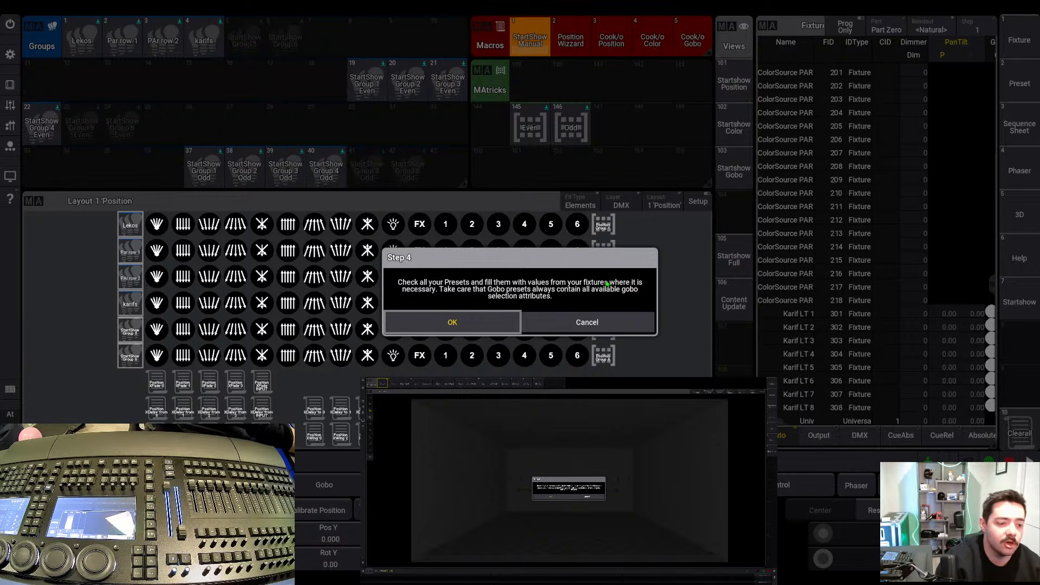
{"action": "left_click", "coordinate": [481, 327]}
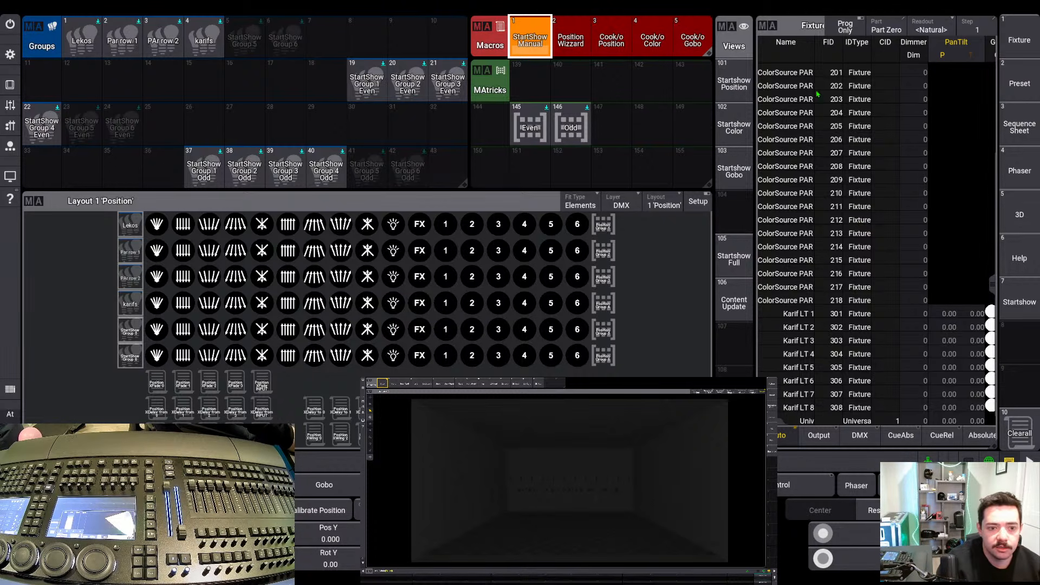
{"action": "left_click", "coordinate": [733, 303]}
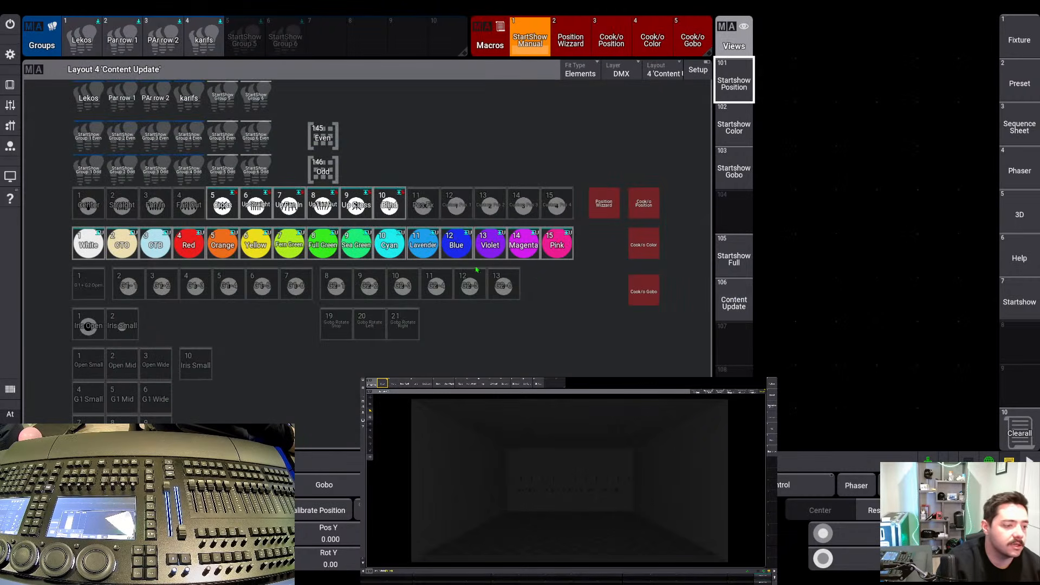
Test the Red and Yellow color presets on the Lekos group at full intensity, and clear the programmer
{"action": "left_click", "coordinate": [94, 98]}
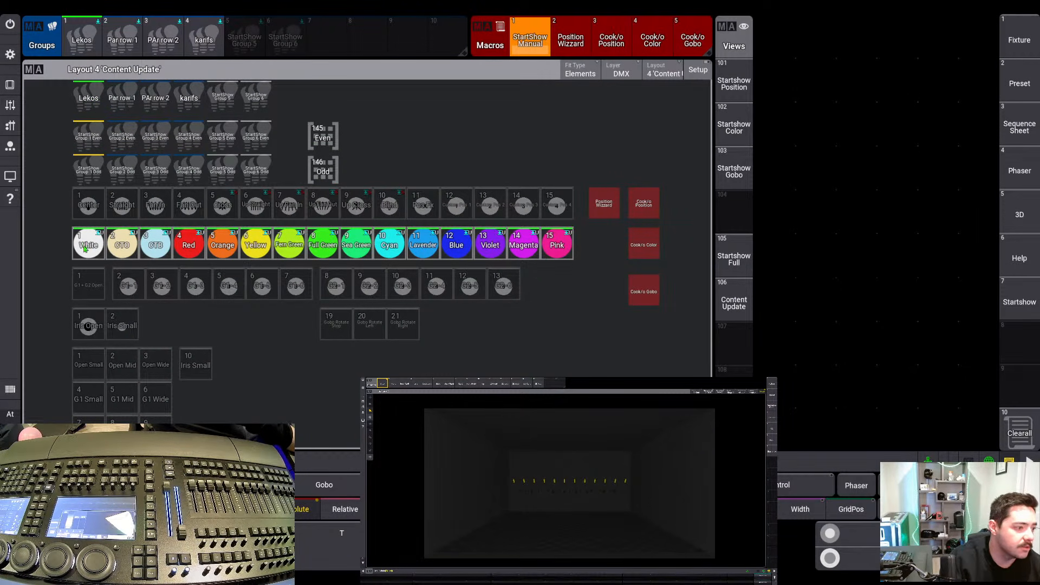
{"action": "left_click", "coordinate": [181, 248]}
{"action": "left_click", "coordinate": [257, 248]}
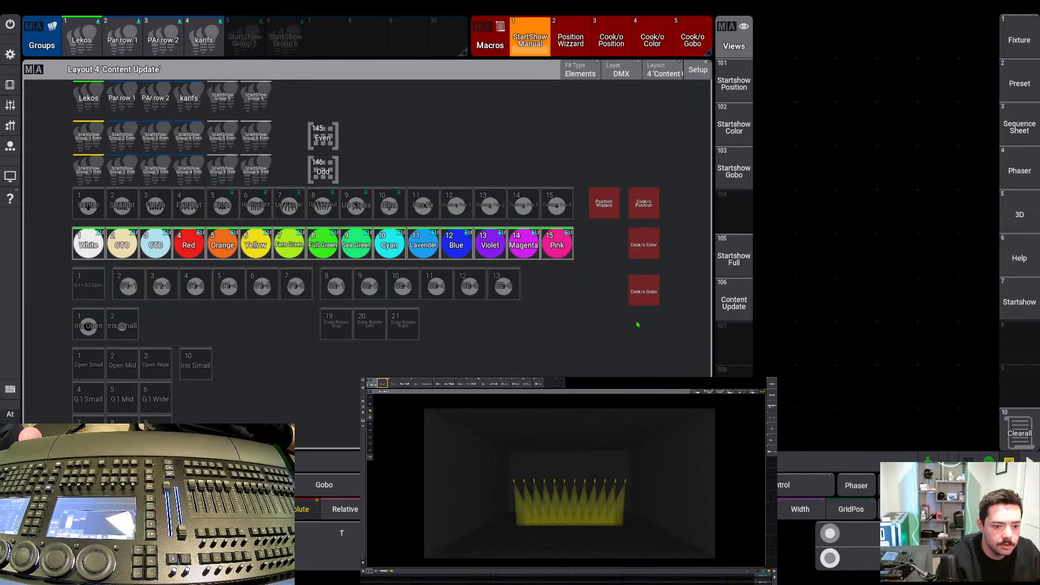
{"action": "key", "text": "Escape"}
Bring the Par row 1 group to full, test the Full Green and Violet color presets on it, and clear the programmer
{"action": "left_click", "coordinate": [124, 101]}
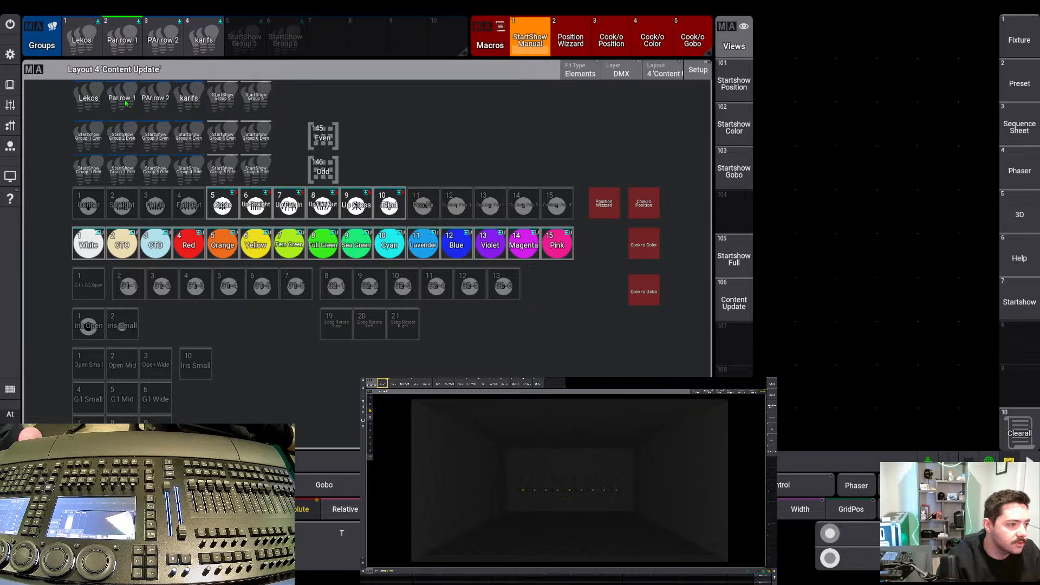
{"action": "key", "text": "f"}
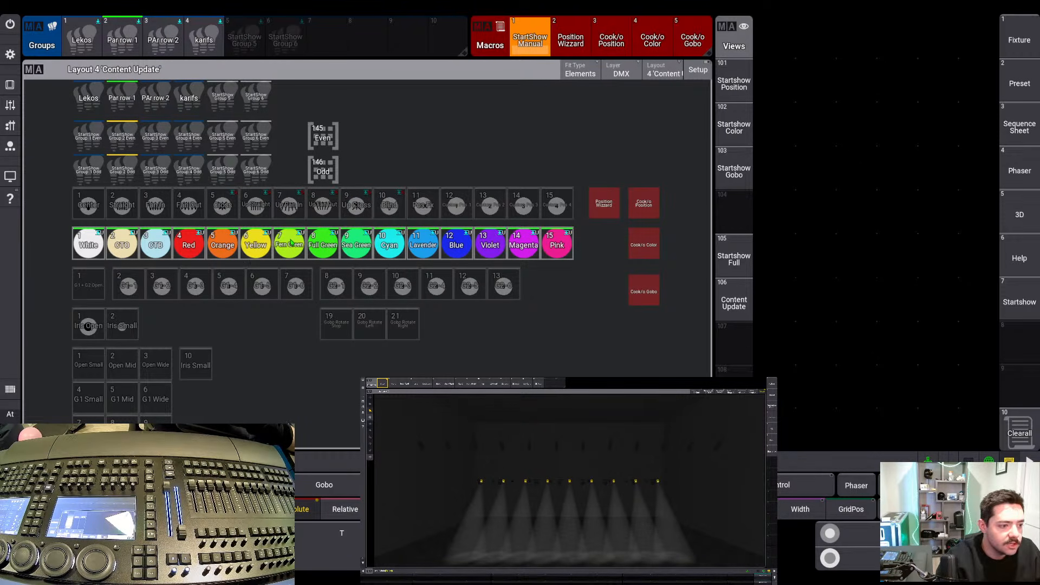
{"action": "left_click", "coordinate": [328, 253]}
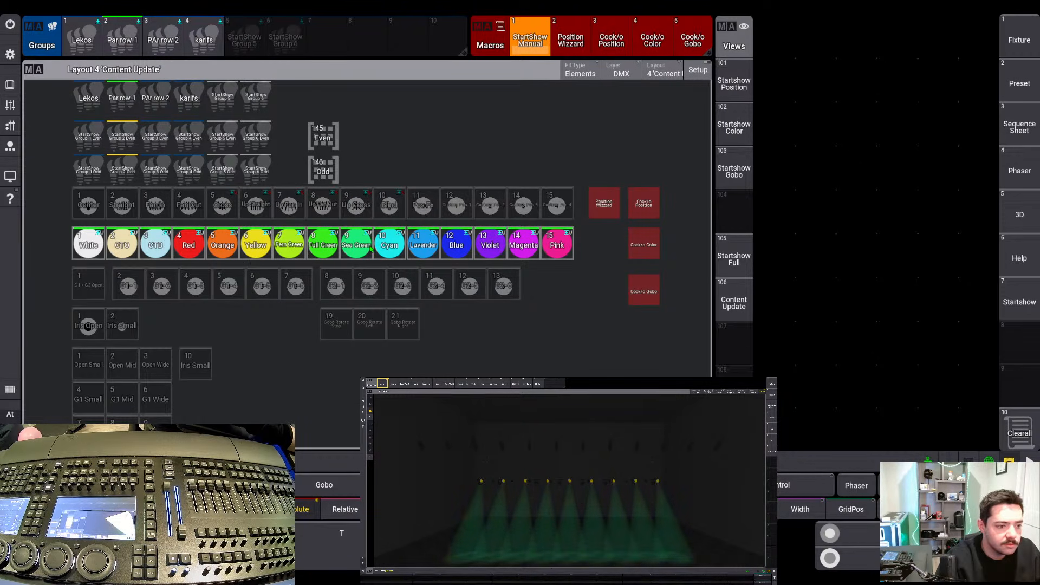
{"action": "left_click", "coordinate": [498, 251]}
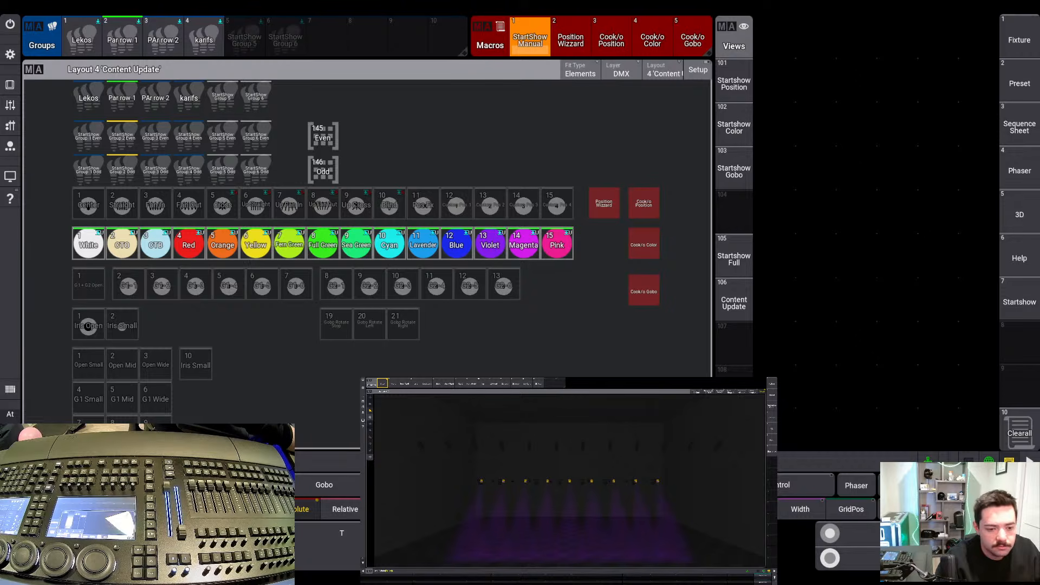
{"action": "left_click", "coordinate": [161, 103]}
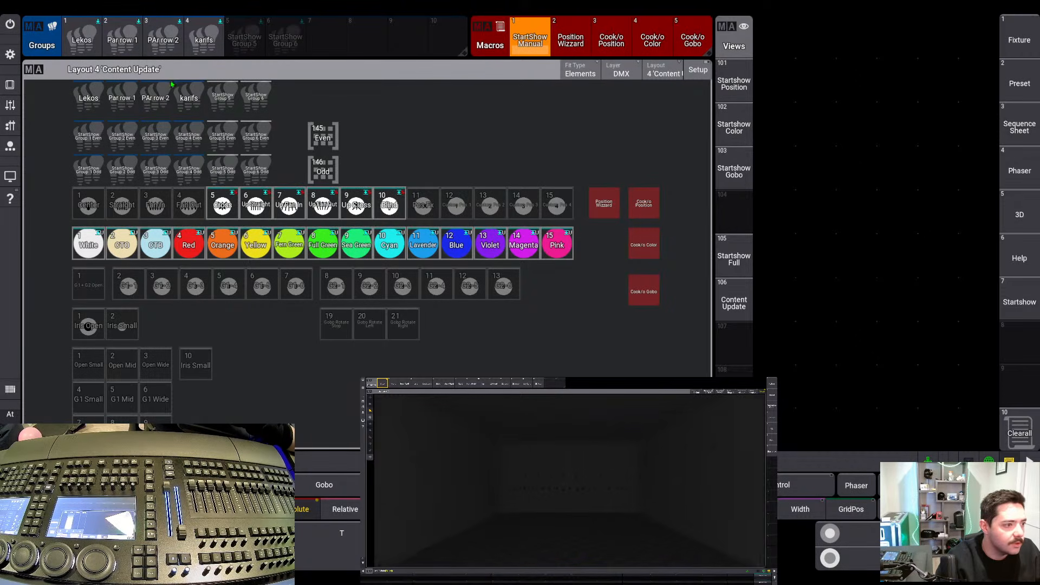
Test the Red color preset on the PAr row 2 group at full intensity, and clear the programmer
{"action": "left_click", "coordinate": [147, 37]}
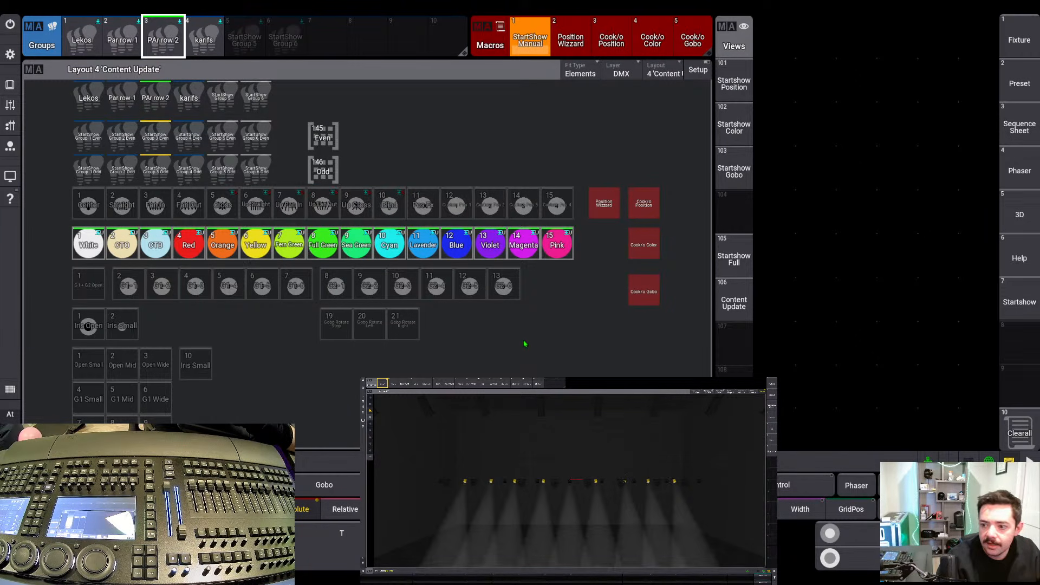
{"action": "left_click", "coordinate": [213, 248]}
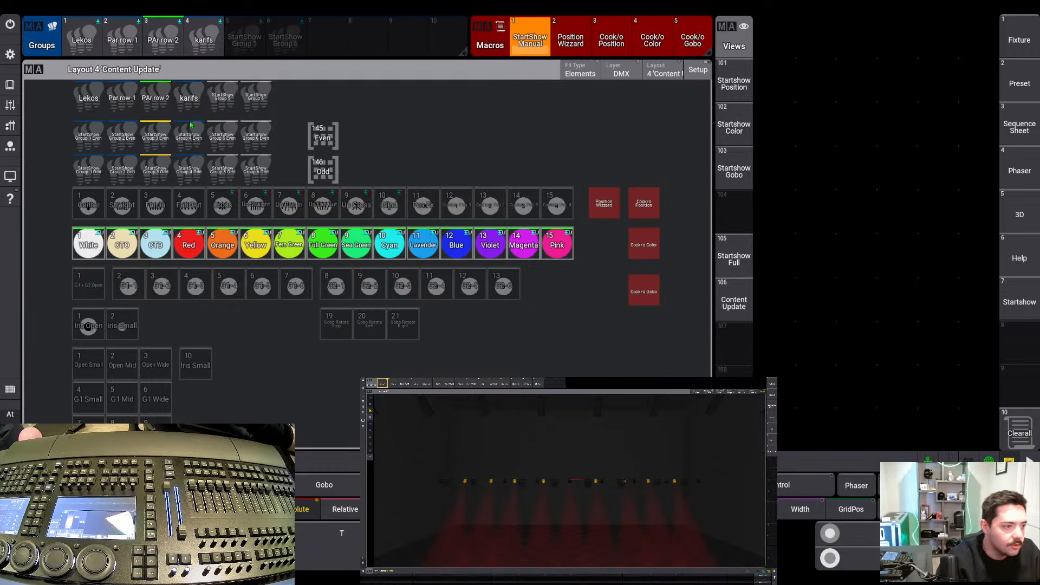
{"action": "left_click", "coordinate": [1020, 433]}
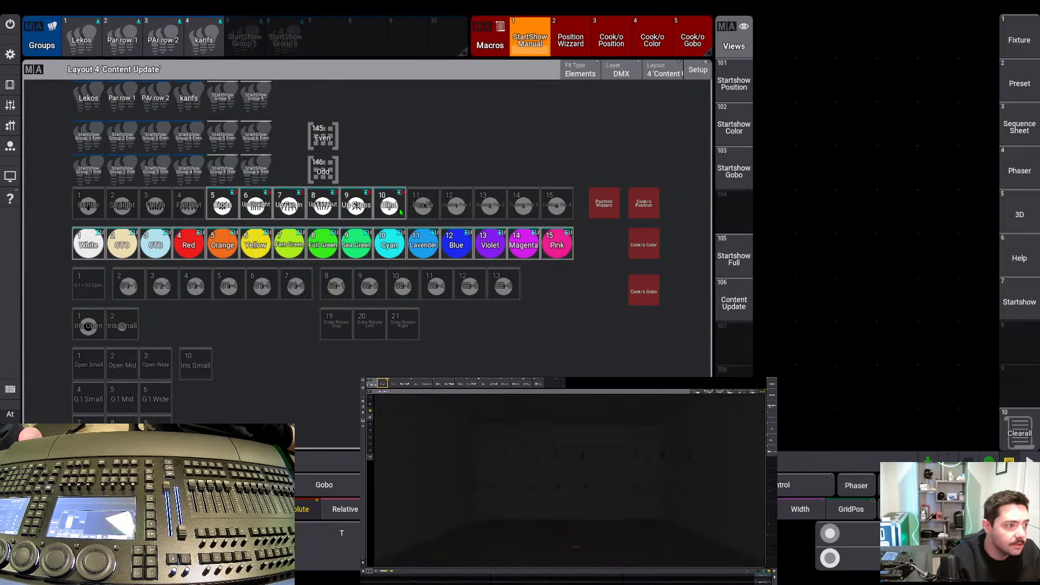
Bring the karifs group to full and test the Lavender, Violet and White color presets on it
{"action": "left_click", "coordinate": [204, 38]}
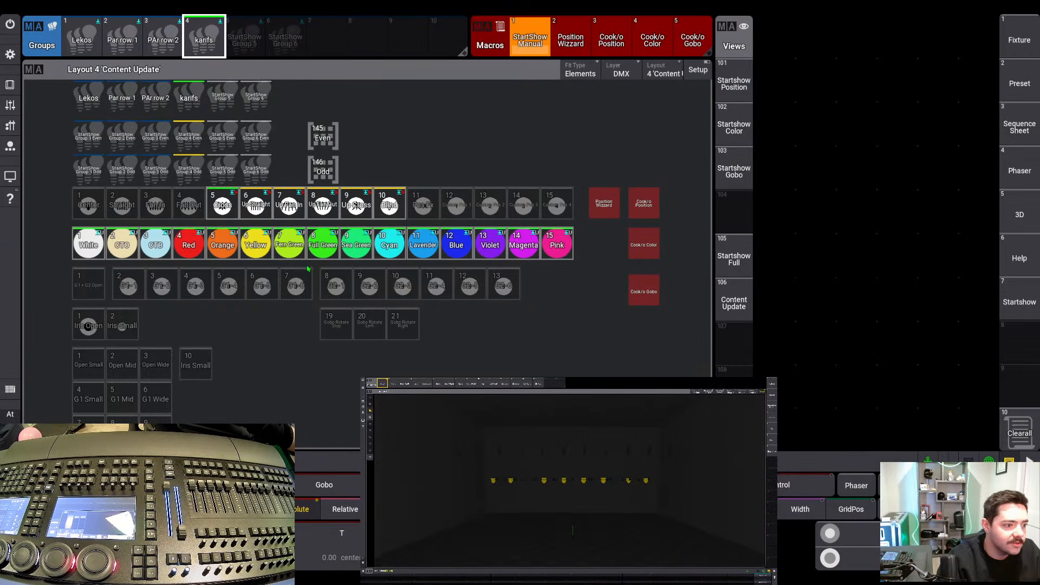
{"action": "left_click", "coordinate": [431, 246]}
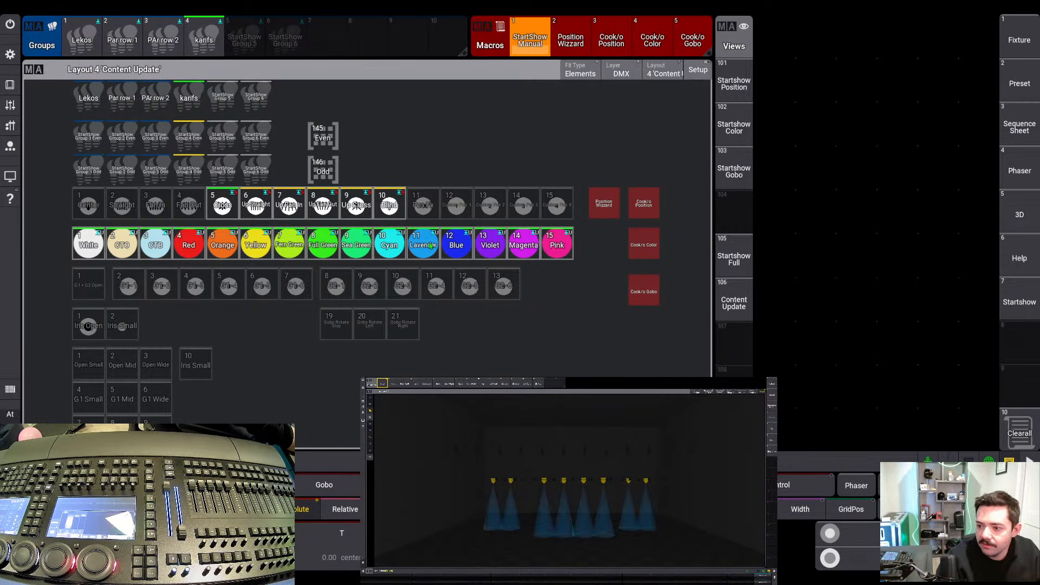
{"action": "left_click", "coordinate": [481, 246]}
{"action": "left_click", "coordinate": [97, 249]}
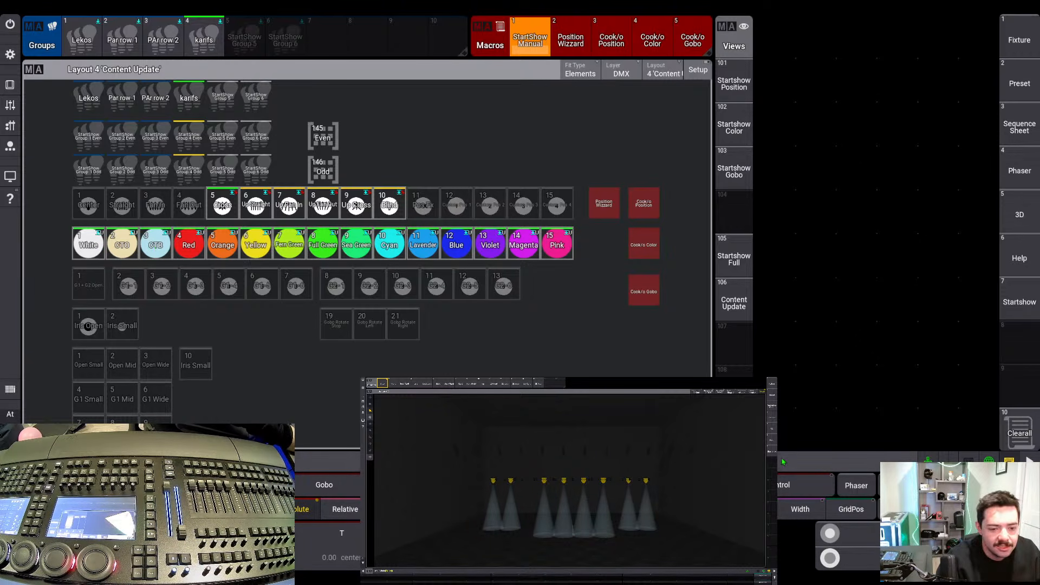
Clear the karifs test values from the programmer
{"action": "left_click", "coordinate": [1019, 433]}
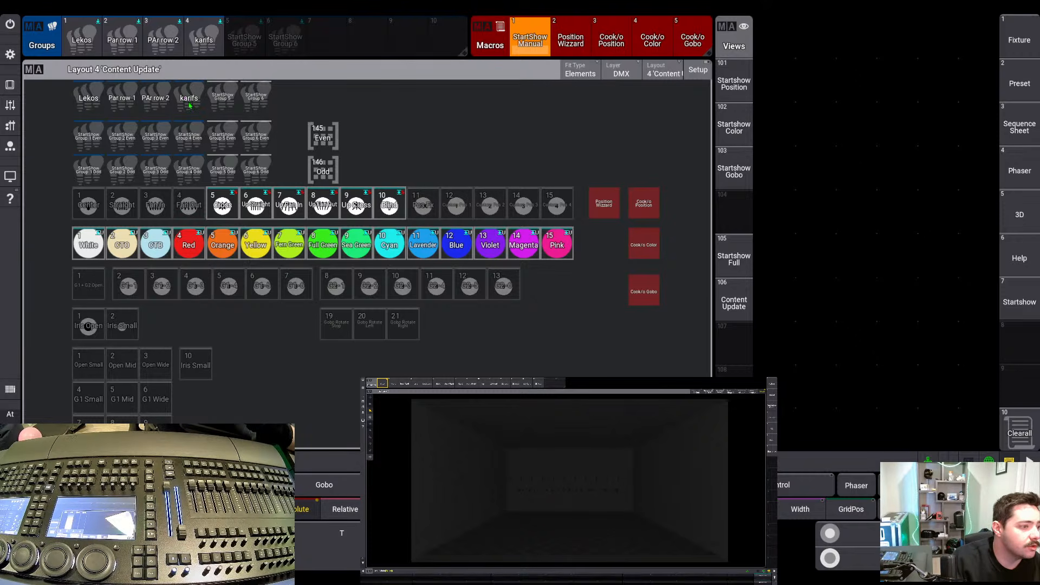
{"action": "left_click", "coordinate": [194, 138]}
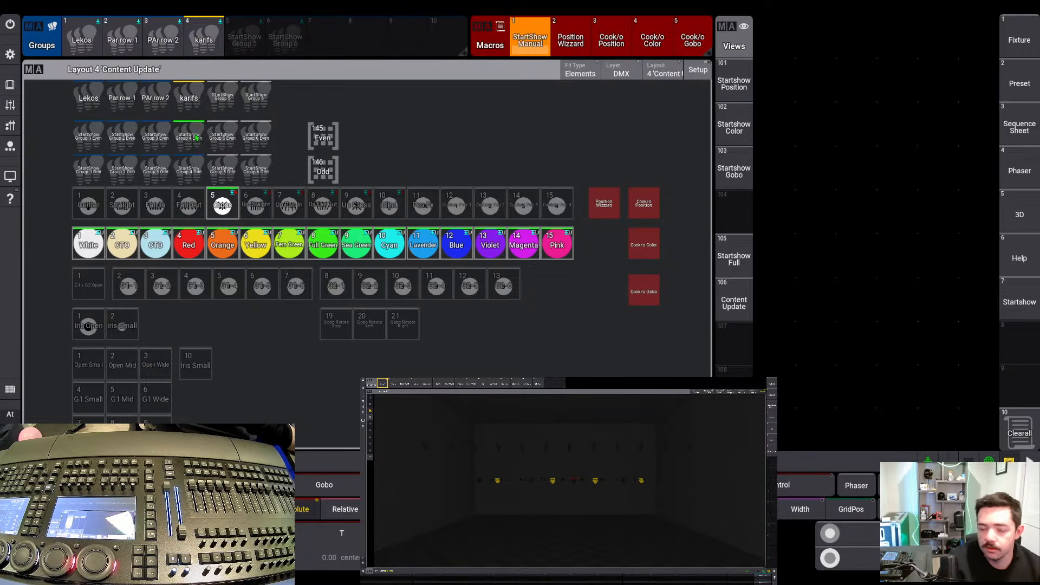
{"action": "left_click", "coordinate": [156, 169]}
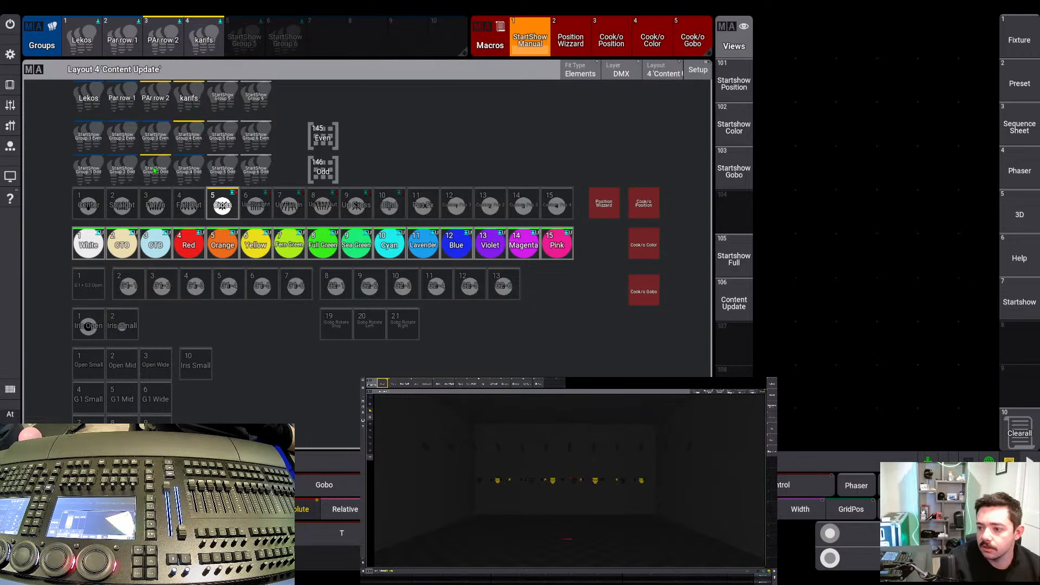
{"action": "left_click", "coordinate": [126, 140]}
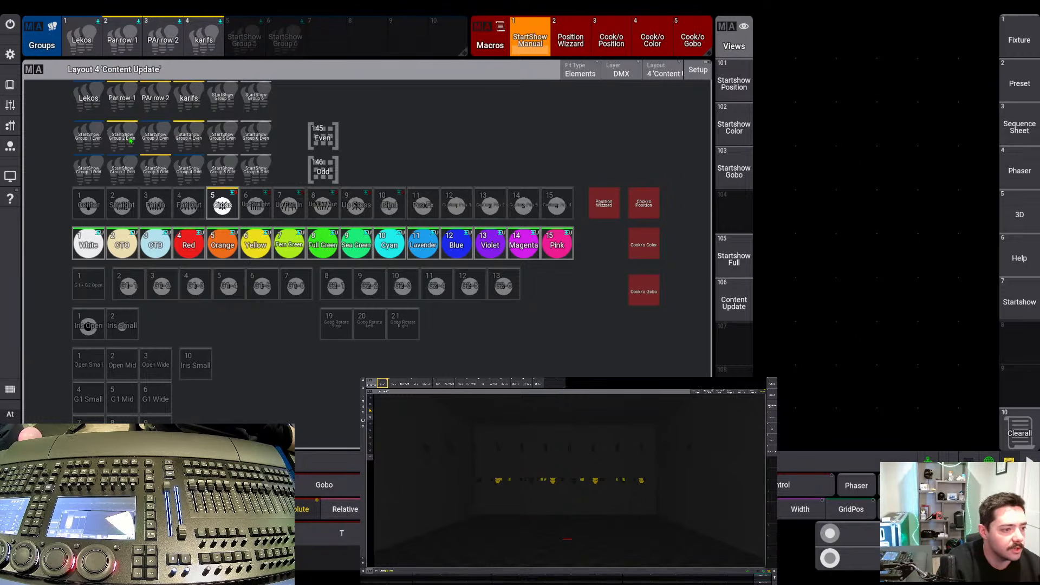
{"action": "key", "text": "Escape"}
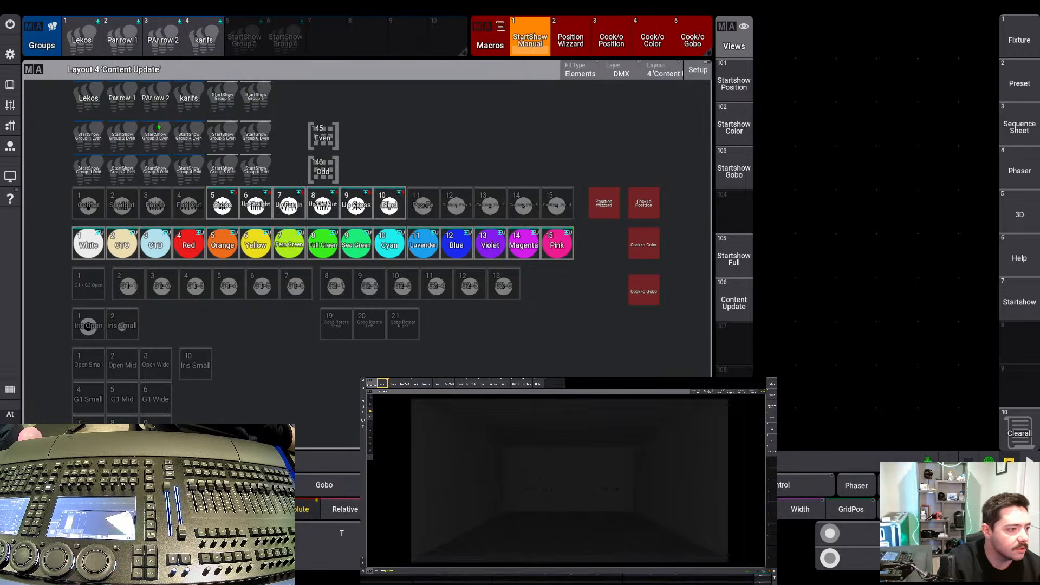
Store StartShow Group 4 Even combined with the odd fixtures of groups 3 and 2 as group 6, and clear the selection
{"action": "left_click", "coordinate": [191, 137]}
{"action": "left_click", "coordinate": [119, 175]}
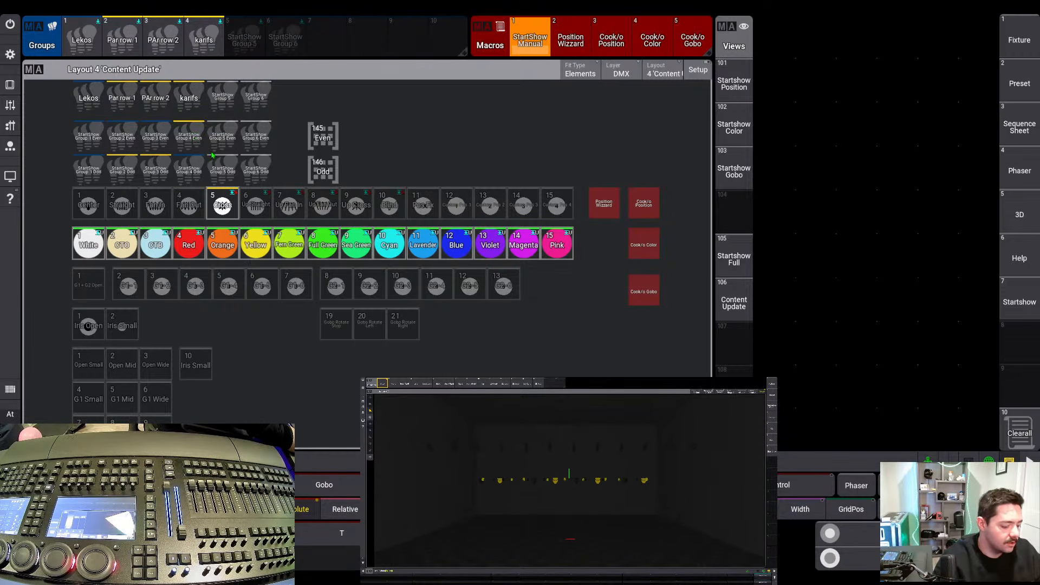
{"action": "left_click", "coordinate": [292, 43]}
{"action": "key", "text": "Return"}
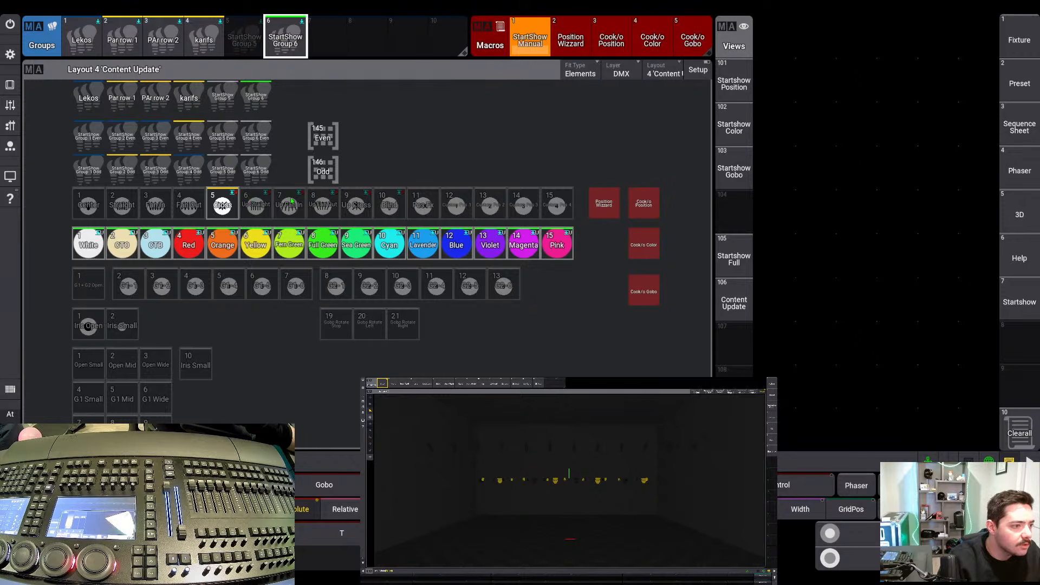
{"action": "left_click", "coordinate": [290, 163]}
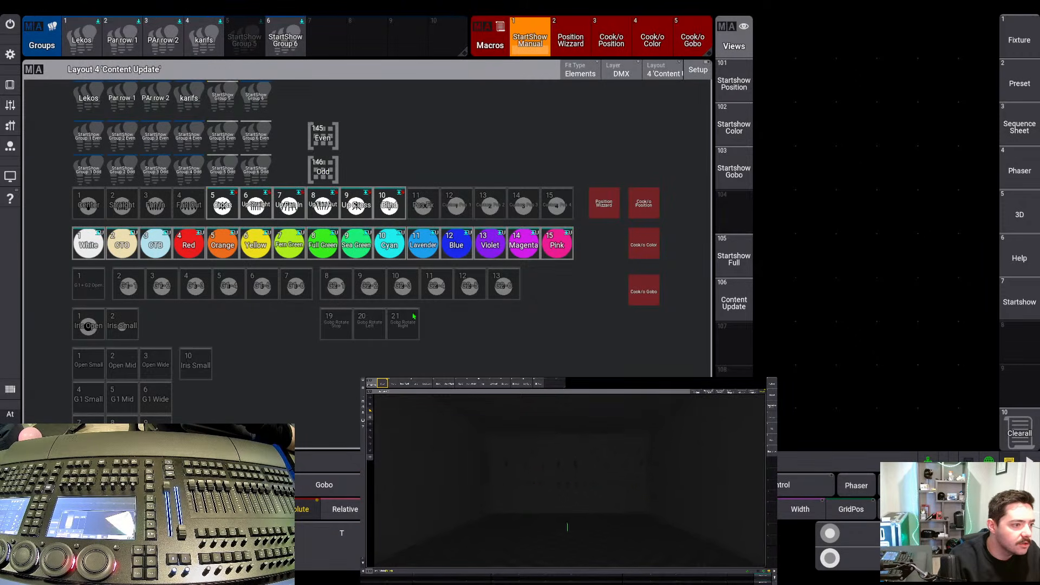
Store StartShow Group 4 Odd combined with Group 3 Even and Group 2 Even as group 5, and clear the selection
{"action": "left_click", "coordinate": [188, 169]}
{"action": "left_click", "coordinate": [156, 137]}
{"action": "left_click", "coordinate": [126, 138]}
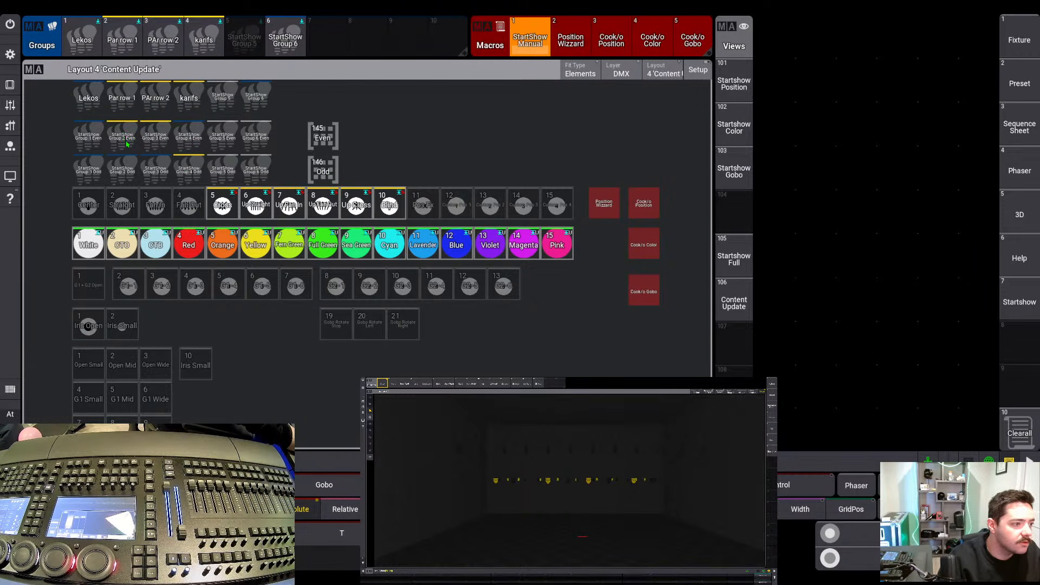
{"action": "left_click", "coordinate": [244, 38]}
{"action": "left_click", "coordinate": [353, 124]}
{"action": "left_click", "coordinate": [374, 140]}
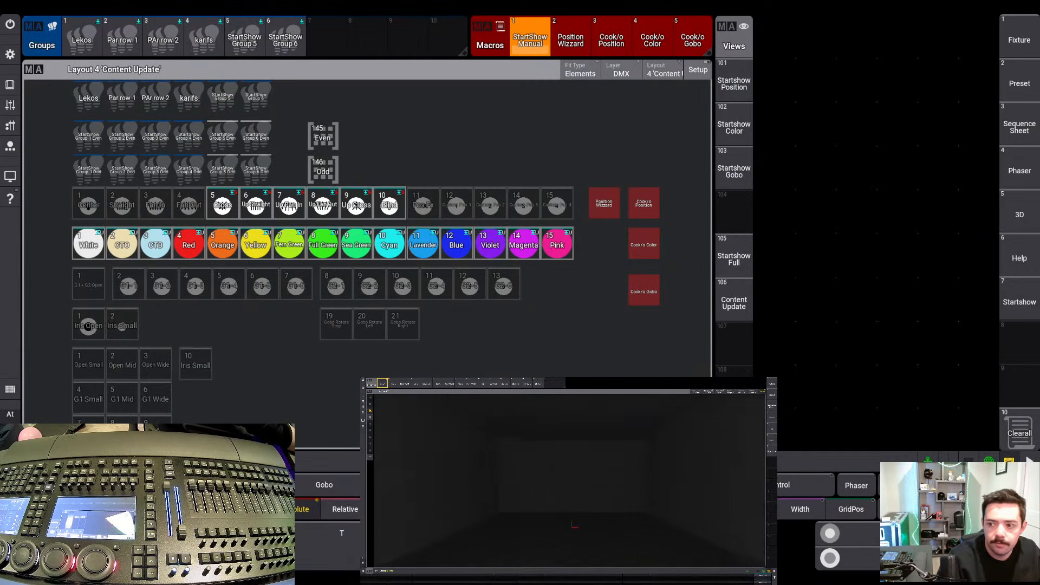
Check the fixtures in groups 5 and 6 by selecting both in the 3D view, and clear the selection
{"action": "left_click", "coordinate": [255, 45]}
{"action": "left_click", "coordinate": [304, 47]}
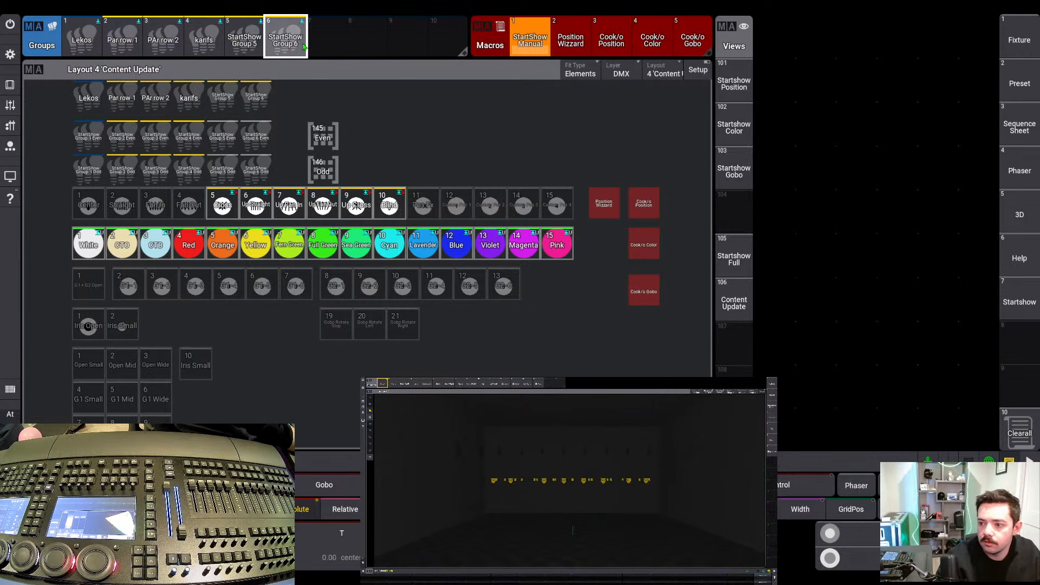
{"action": "left_click", "coordinate": [308, 105]}
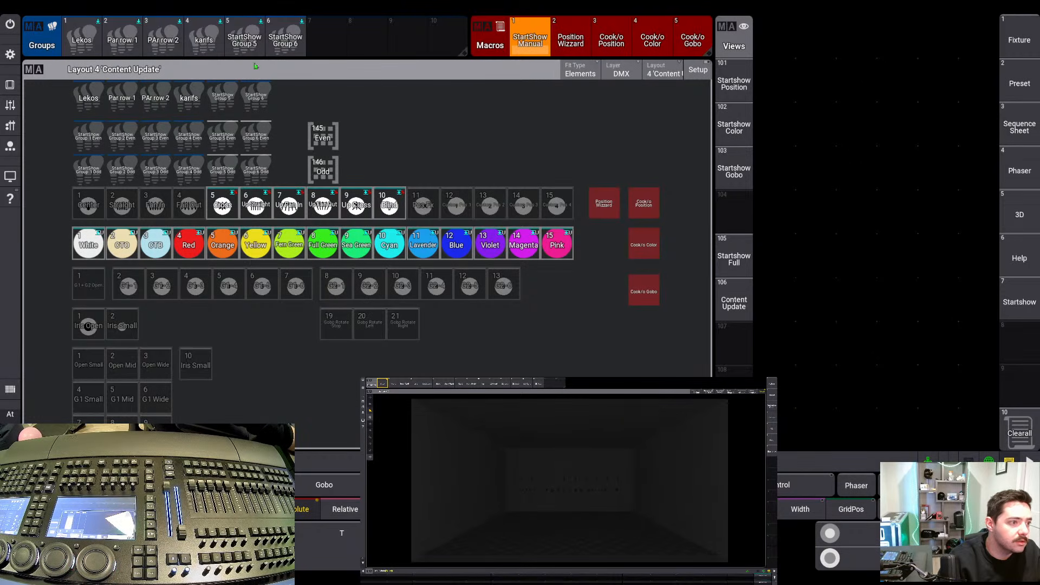
Label group 5 as Odd and group 6 as Even
{"action": "left_click", "coordinate": [255, 42]}
{"action": "right_click", "coordinate": [242, 36]}
{"action": "left_click", "coordinate": [241, 35]}
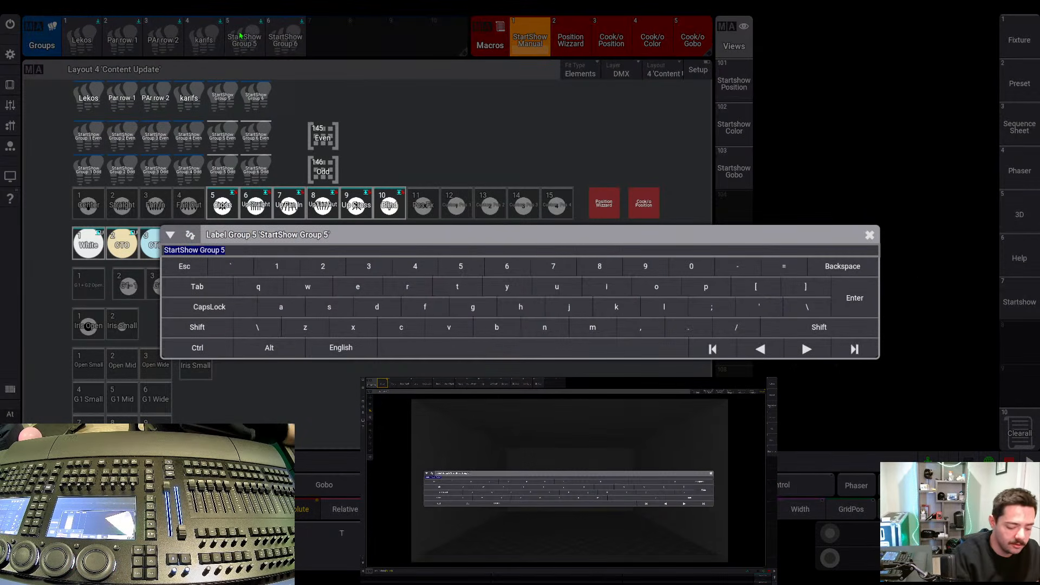
{"action": "type", "text": "Odd"}
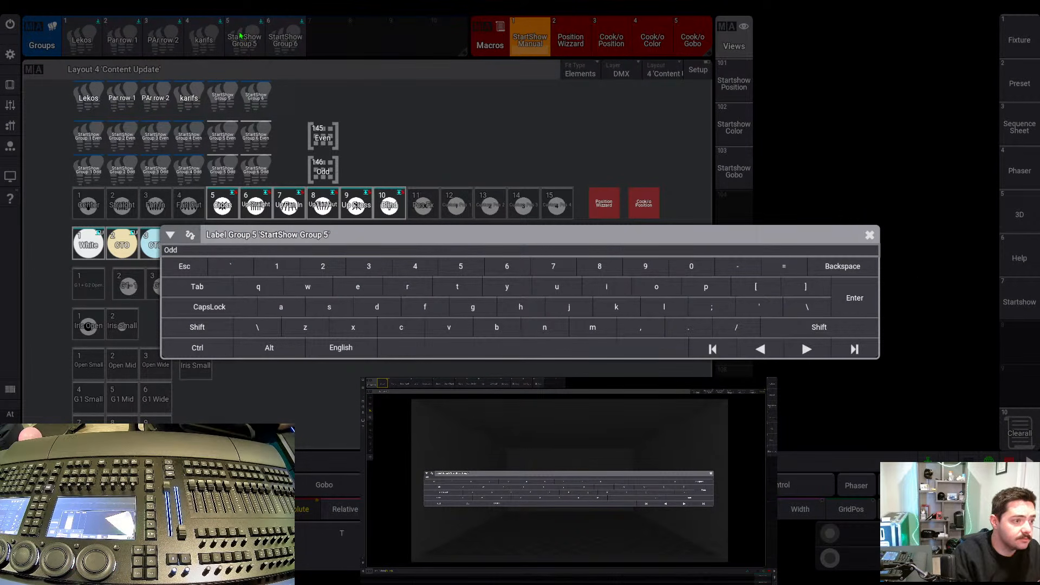
{"action": "key", "text": "Return"}
{"action": "right_click", "coordinate": [287, 36]}
{"action": "left_click", "coordinate": [291, 34]}
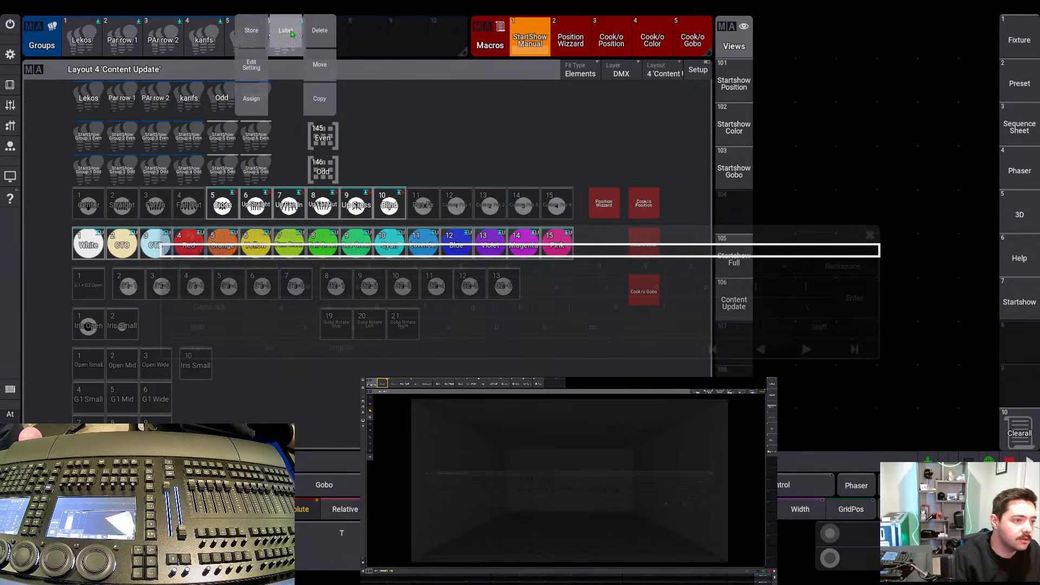
{"action": "type", "text": "Even"}
{"action": "key", "text": "Return"}
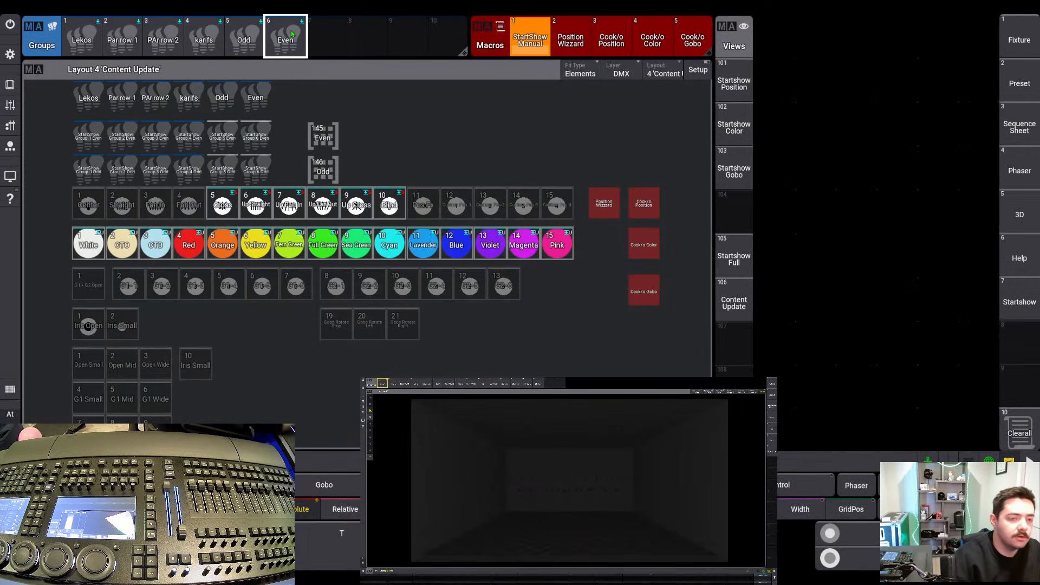
Continue the StartShow Manual guide, running the Cook/o Position and Cook/o Color macros to store the position and color sequences
{"action": "left_click", "coordinate": [531, 48]}
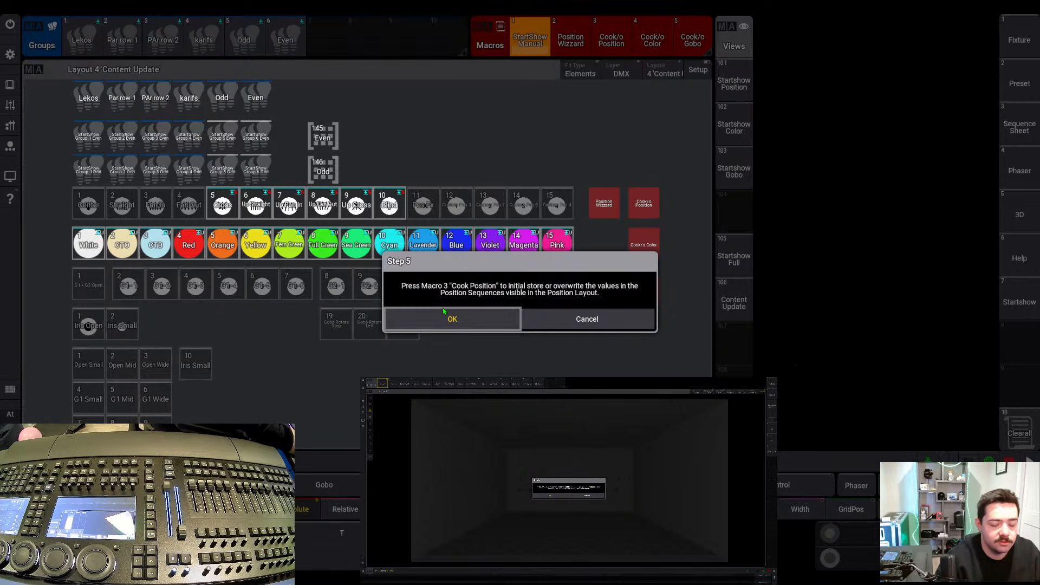
{"action": "left_click", "coordinate": [449, 317]}
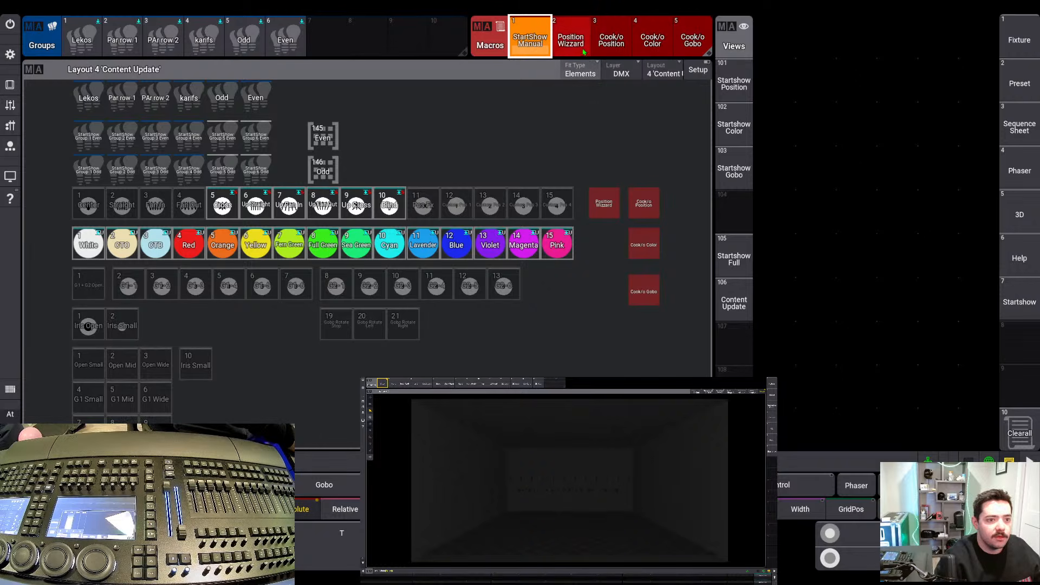
{"action": "left_click", "coordinate": [584, 50]}
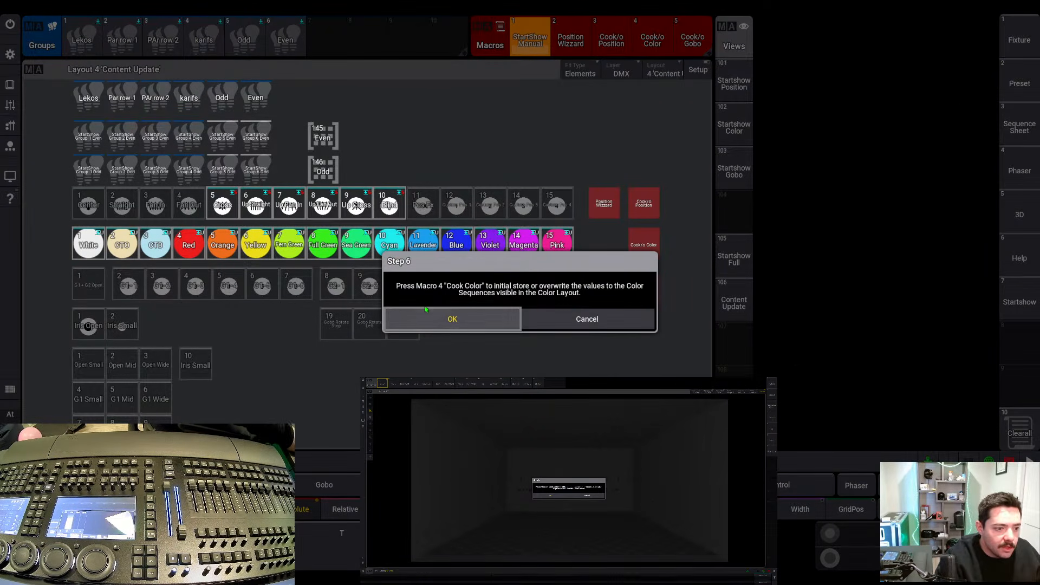
{"action": "left_click", "coordinate": [453, 320]}
{"action": "left_click", "coordinate": [653, 40]}
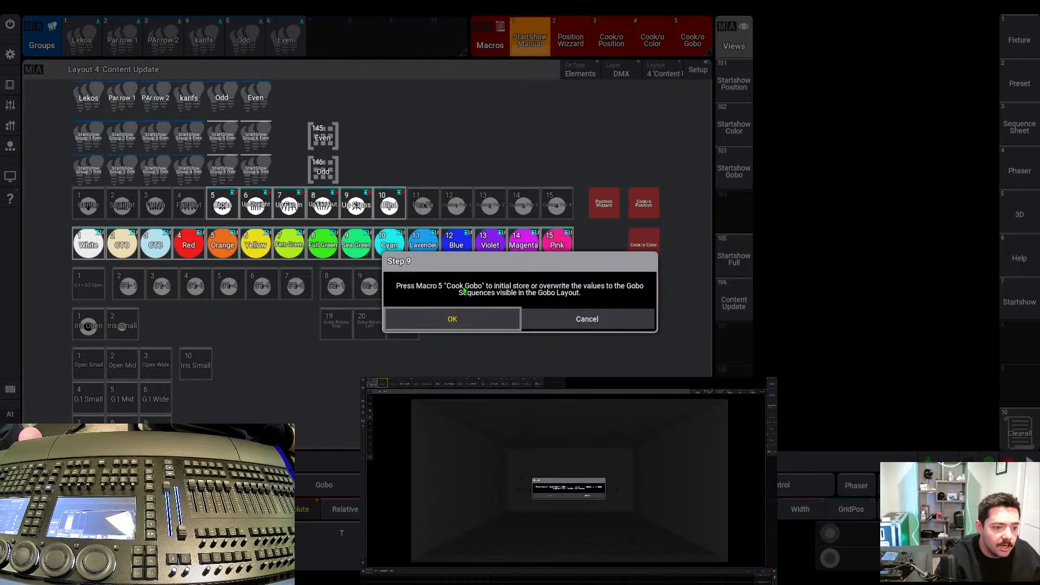
Store the gobo sequences with the Cook/o Gobo macro and finish the StartShow Manual guide
{"action": "left_click", "coordinate": [517, 314]}
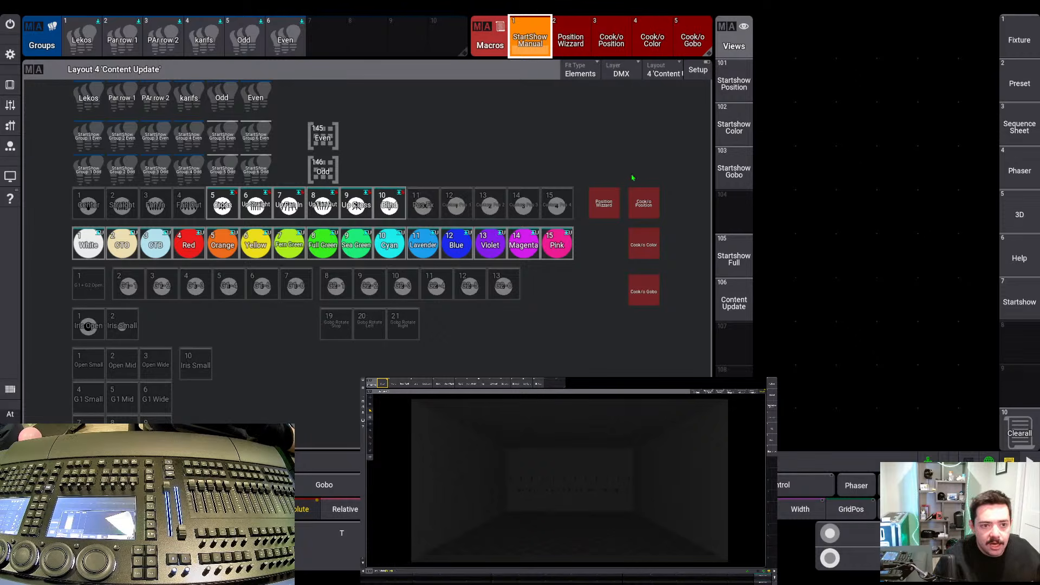
{"action": "left_click", "coordinate": [694, 38]}
{"action": "left_click", "coordinate": [540, 53]}
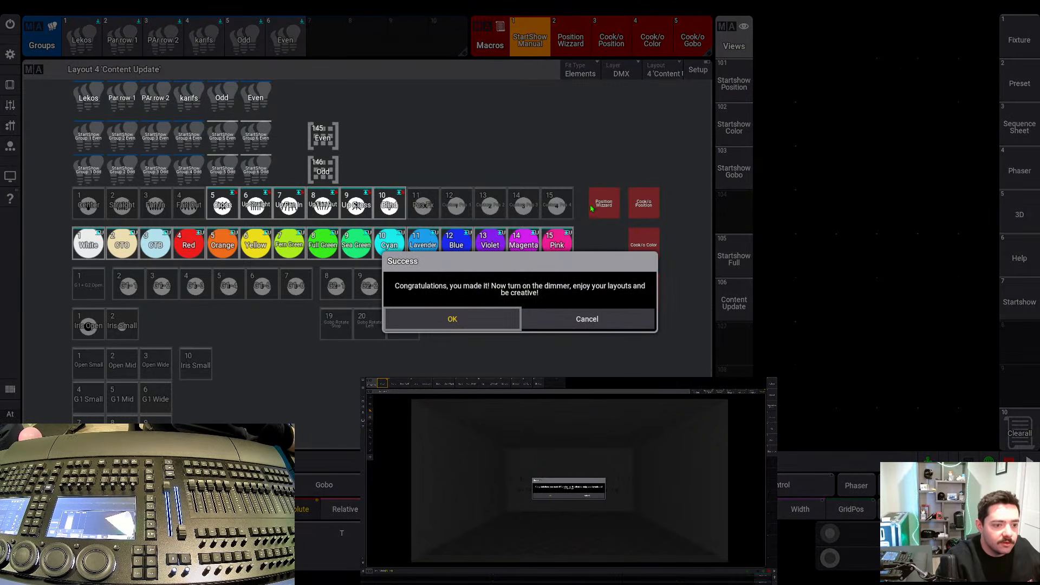
{"action": "left_click", "coordinate": [508, 322]}
Open the Startshow Color view and test Red on Par row 1, Blue on Par row 2, Red on Odd and Green on Even
{"action": "left_click", "coordinate": [733, 271]}
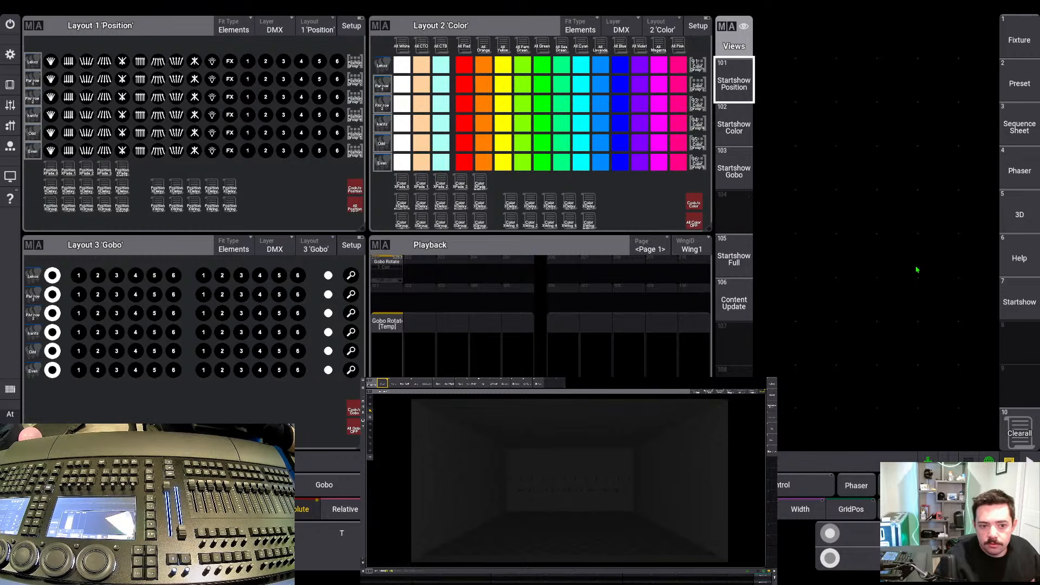
{"action": "left_click", "coordinate": [742, 122]}
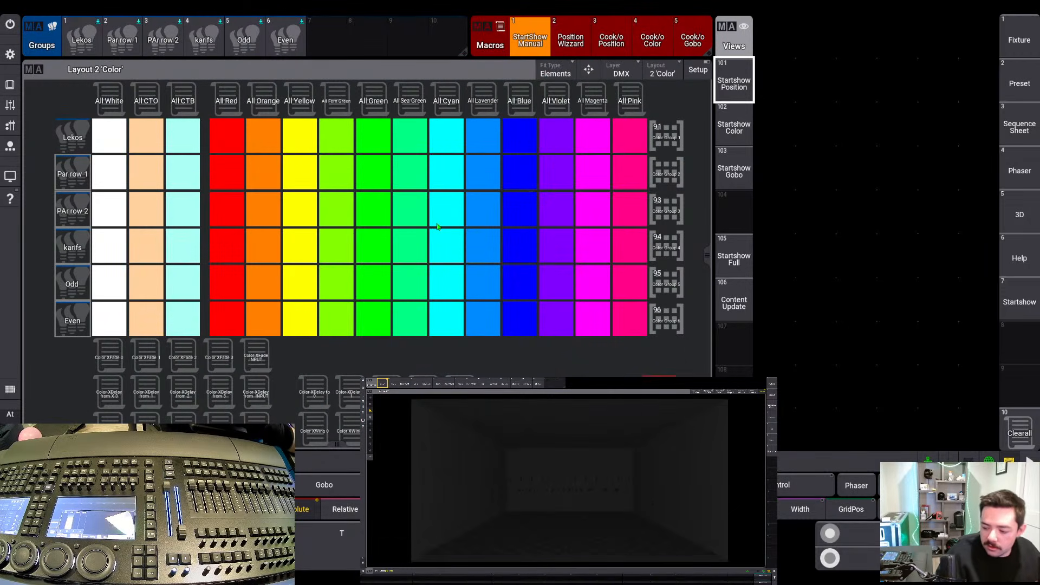
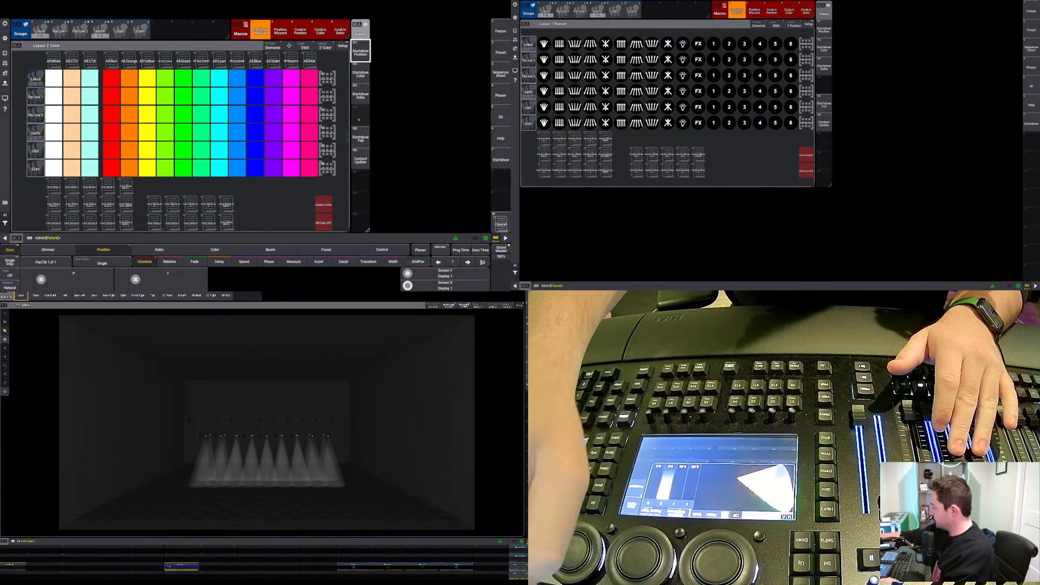
{"action": "left_click", "coordinate": [111, 97]}
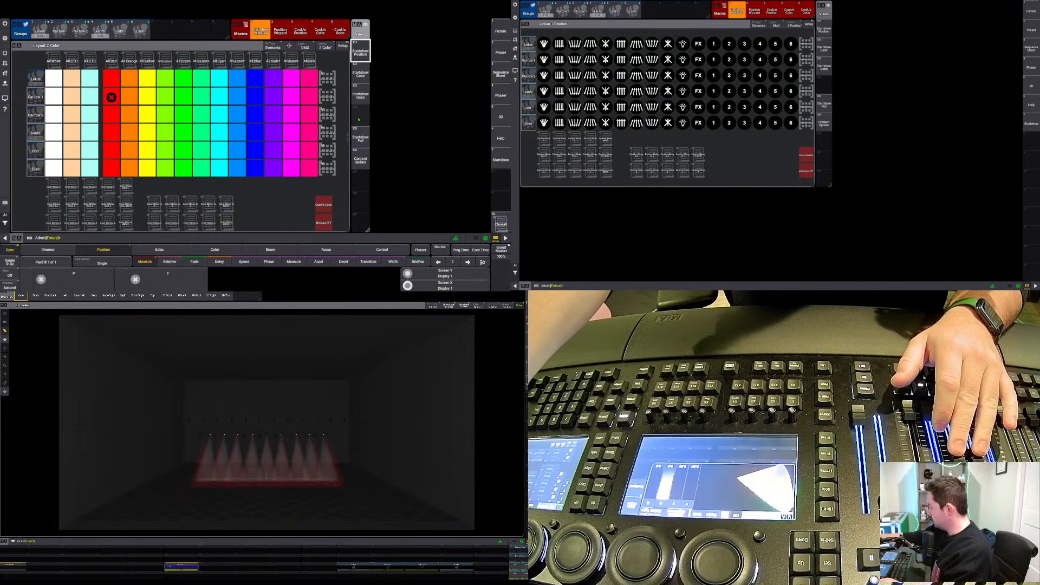
{"action": "left_click", "coordinate": [256, 116]}
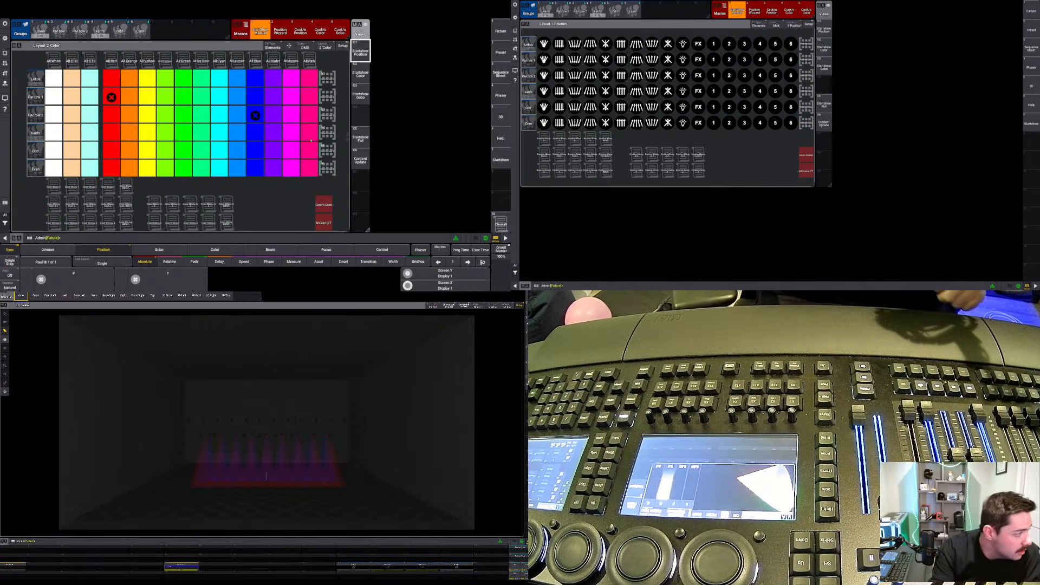
{"action": "left_click", "coordinate": [117, 155]}
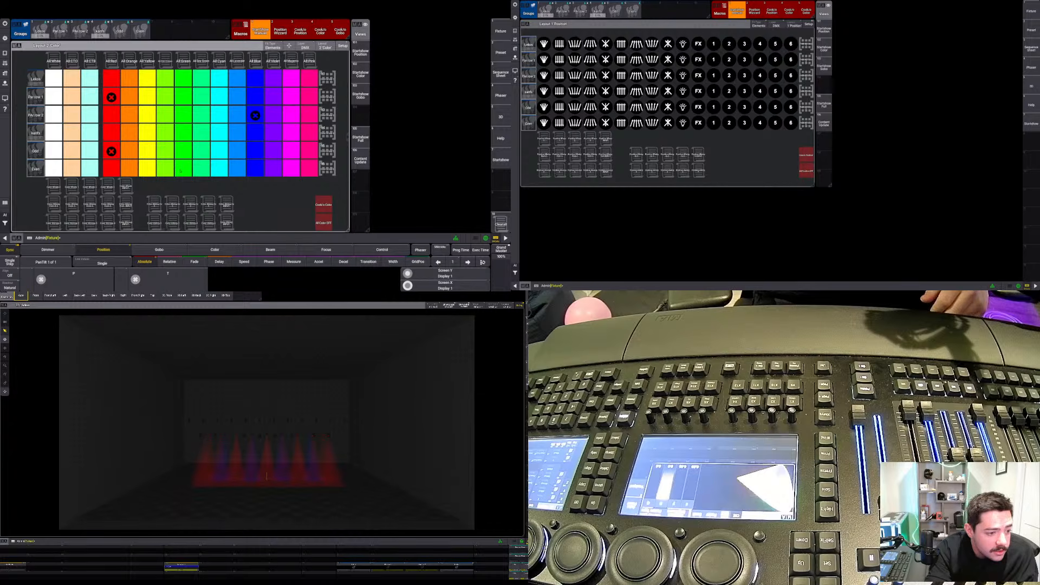
{"action": "left_click", "coordinate": [181, 171]}
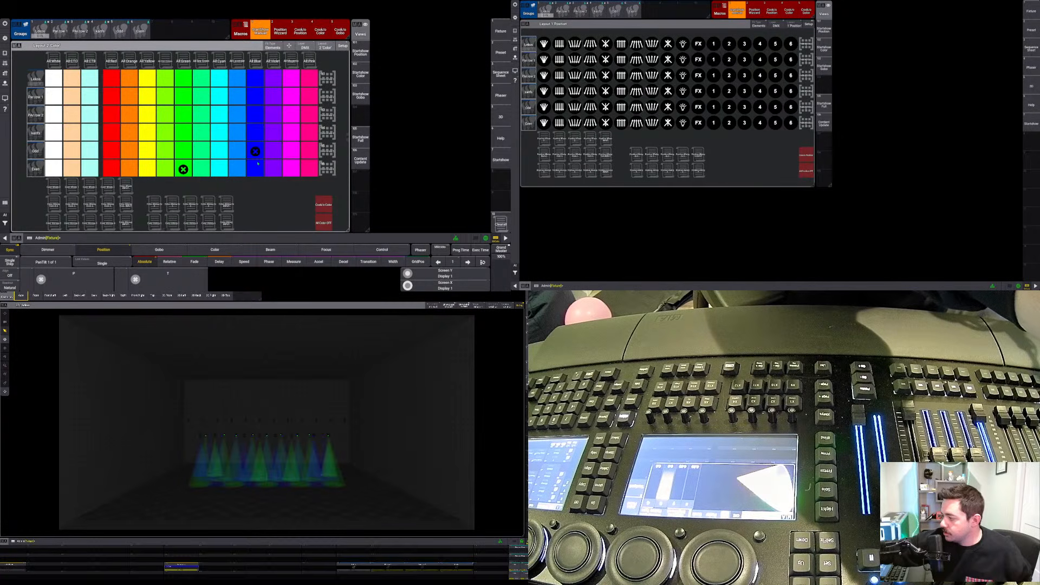
Test karifs positions, try the Up Fan Out and Up Straight presets on its odd fixtures in Content Update, and clear the programmer
{"action": "left_click", "coordinate": [544, 91]}
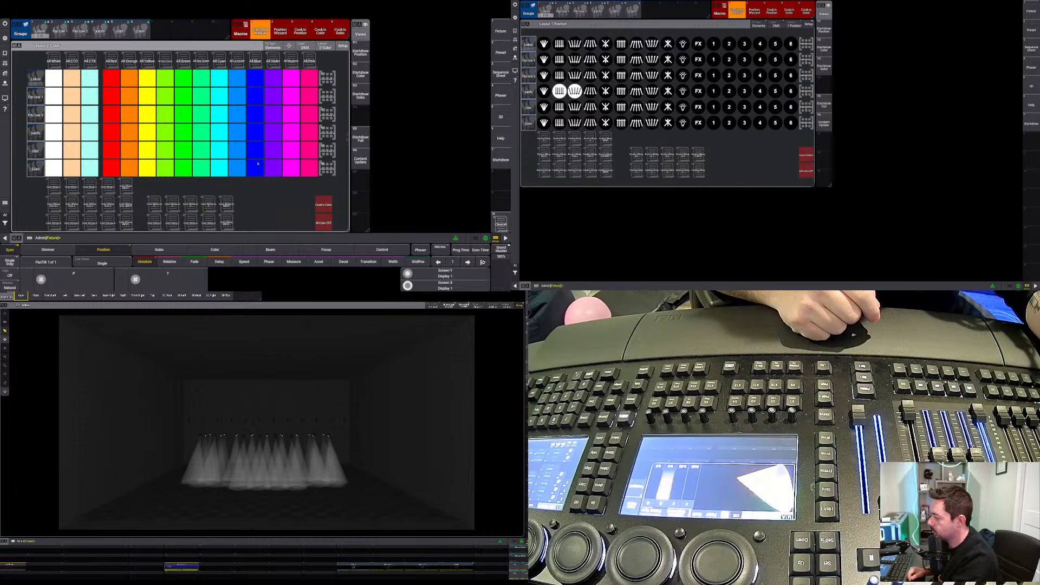
{"action": "left_click", "coordinate": [824, 123]}
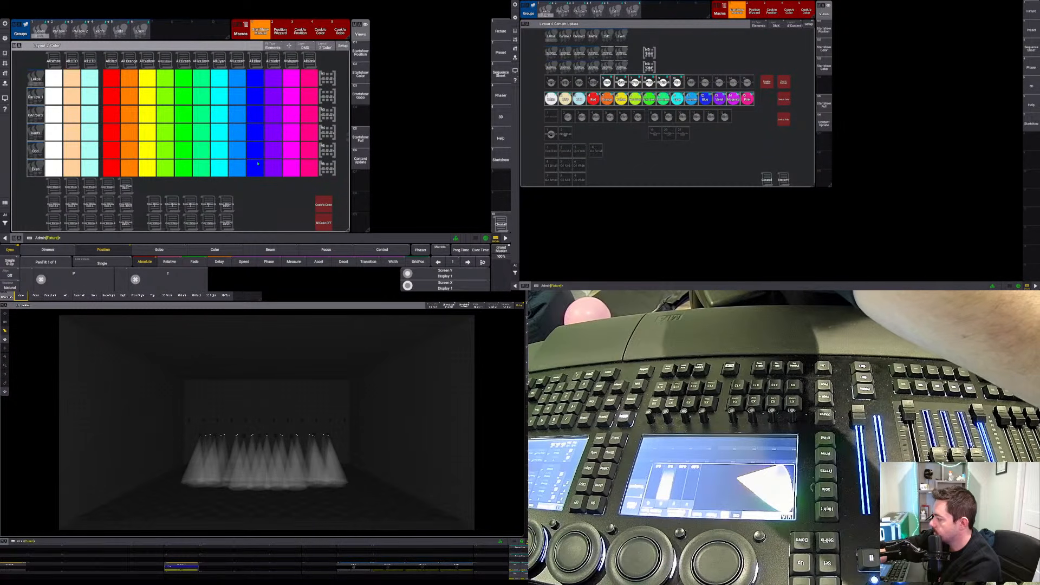
{"action": "left_click", "coordinate": [593, 67]}
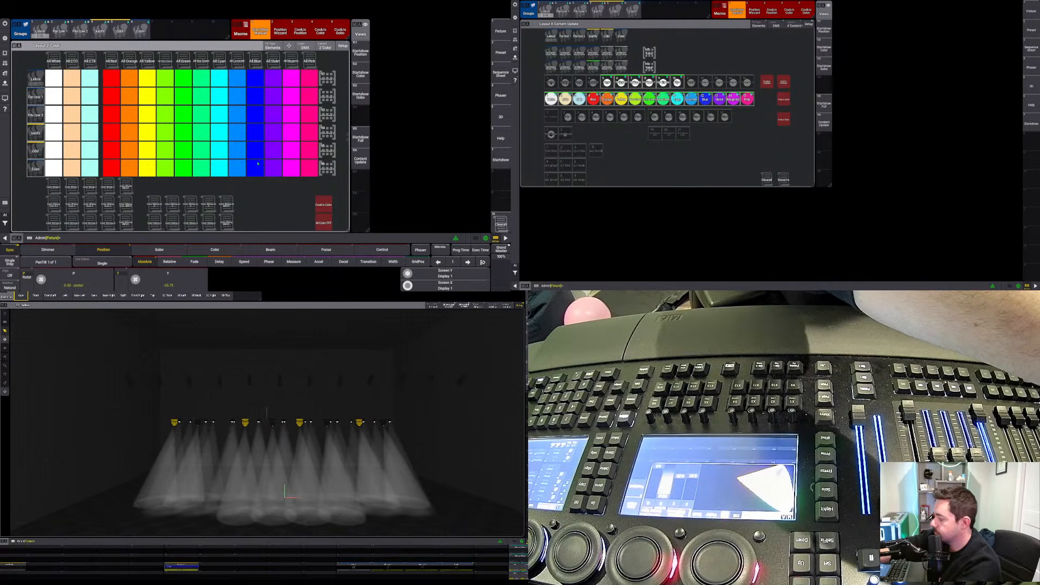
{"action": "left_click", "coordinate": [621, 83]}
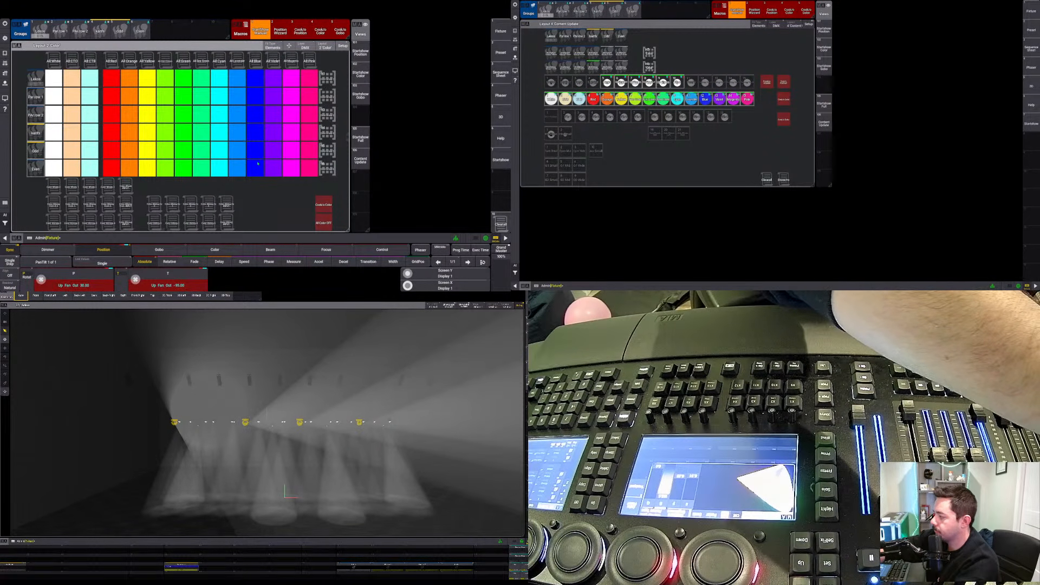
{"action": "left_click", "coordinate": [607, 83]}
{"action": "left_click", "coordinate": [621, 83]}
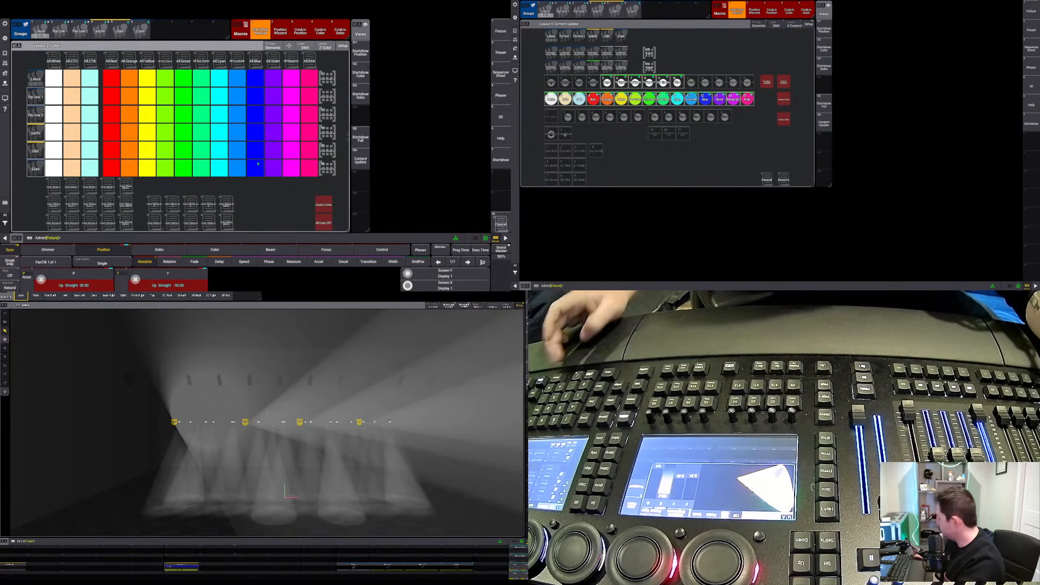
{"action": "key", "text": "Clear"}
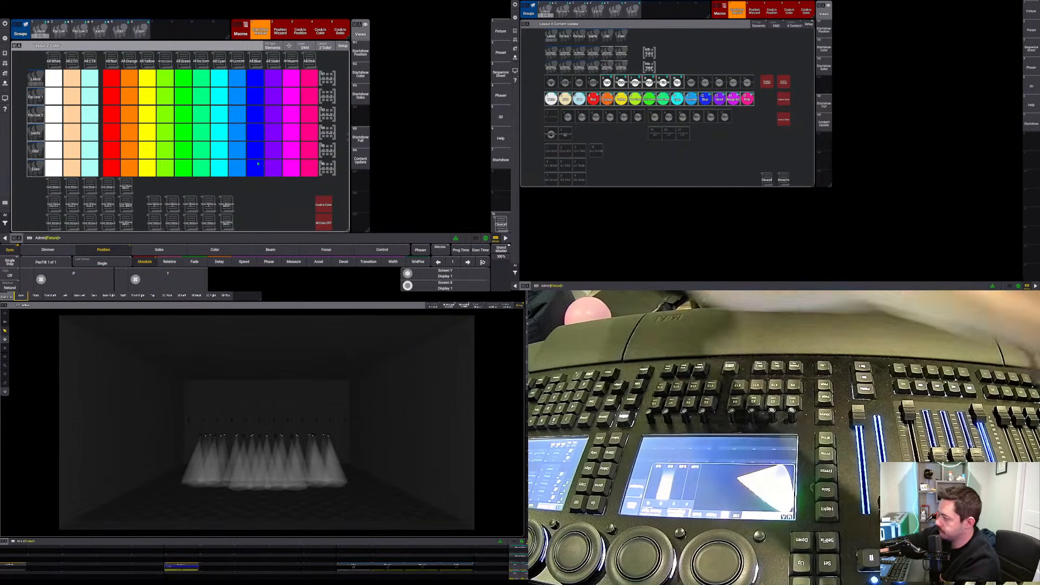
Select the karifs in Content Update, adjust their tilt and store the new position in the second position preset
{"action": "left_click", "coordinate": [593, 36]}
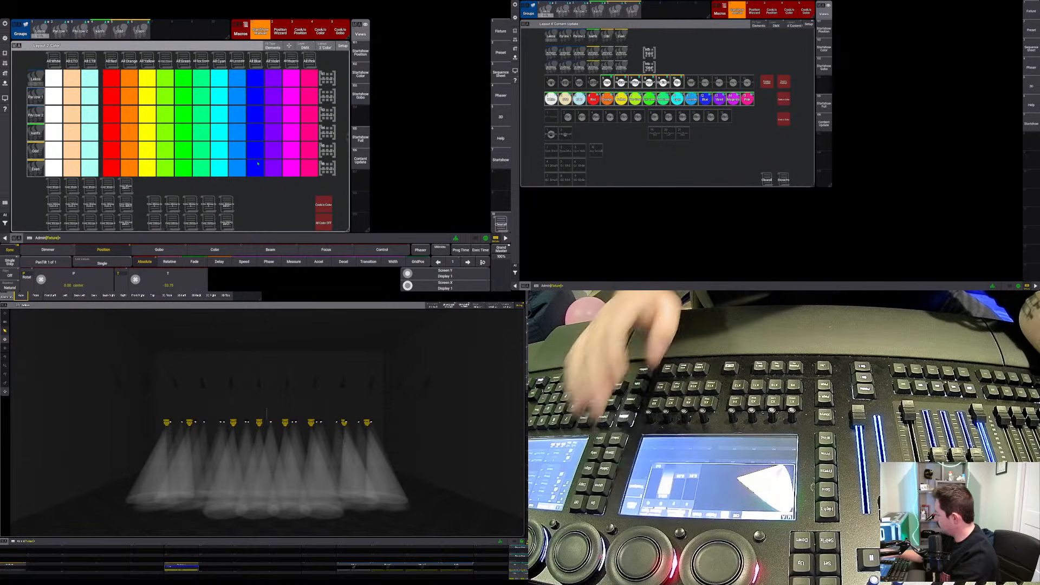
{"action": "scroll", "coordinate": [168, 280], "scroll_direction": "down", "scroll_amount": 5}
{"action": "scroll", "coordinate": [168, 279], "scroll_direction": "up", "scroll_amount": 2}
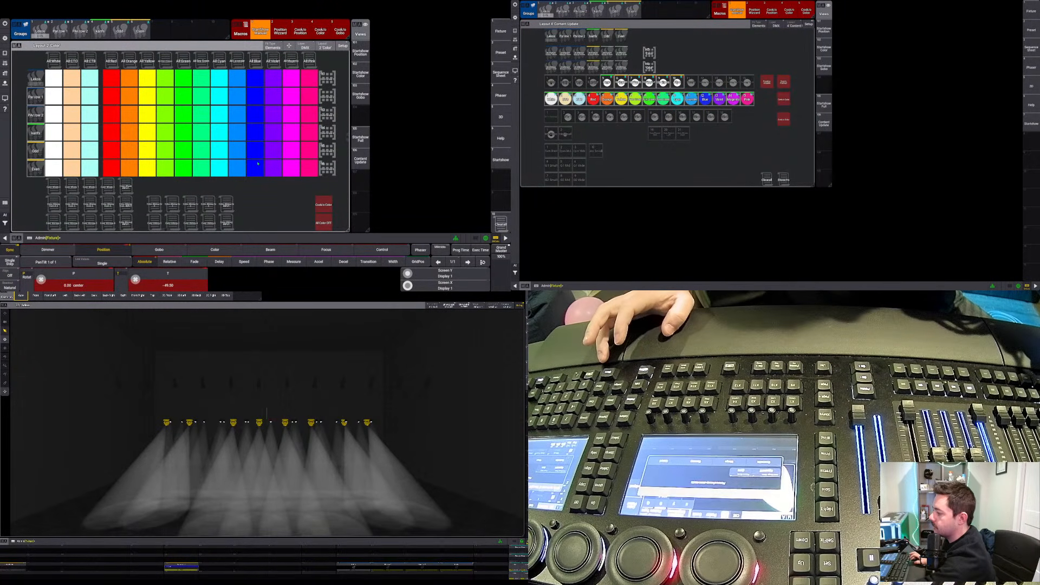
{"action": "left_click", "coordinate": [565, 83]}
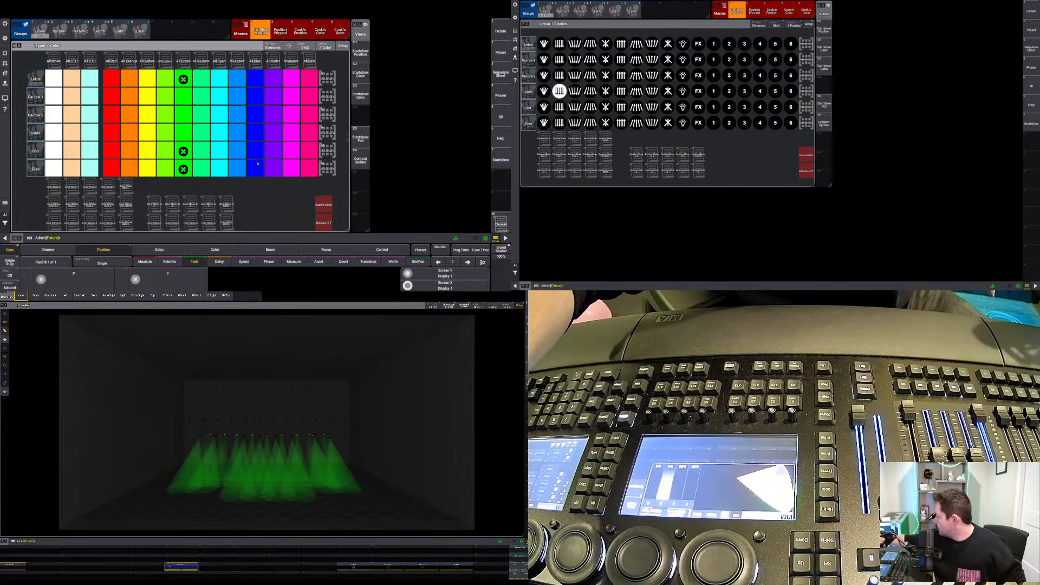
Test Blue on PAr row 2 and Yellow on Par row 1 in the Color layout, and switch the encoder layer to Delay
{"action": "left_click", "coordinate": [255, 115]}
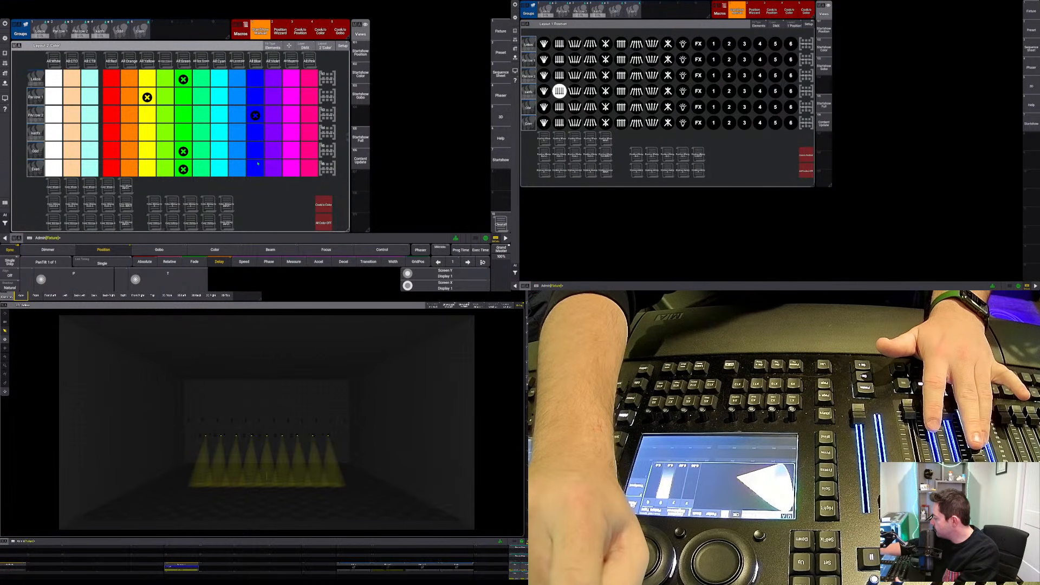
{"action": "key", "text": "t"}
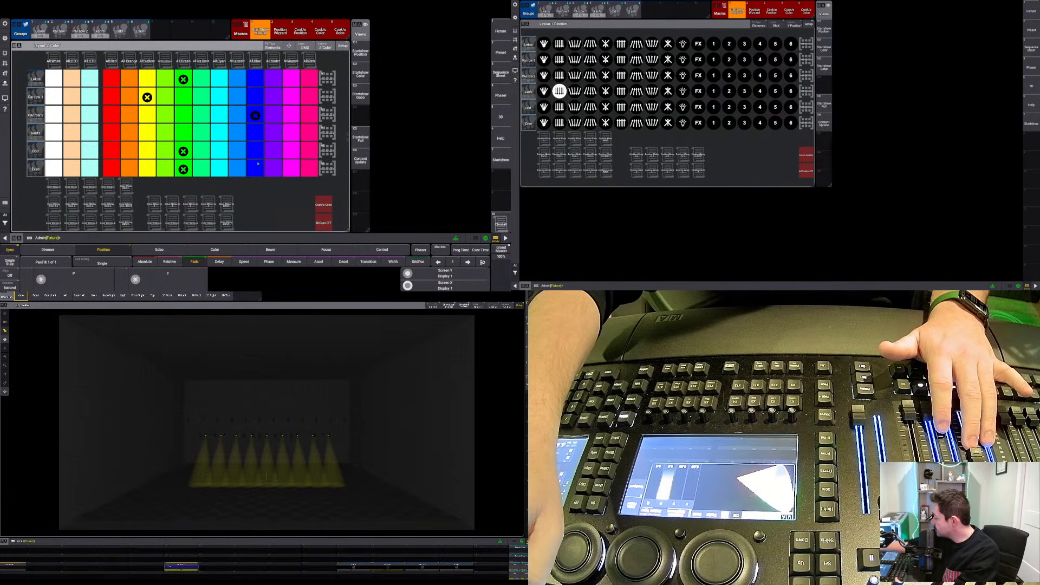
{"action": "left_click", "coordinate": [219, 262]}
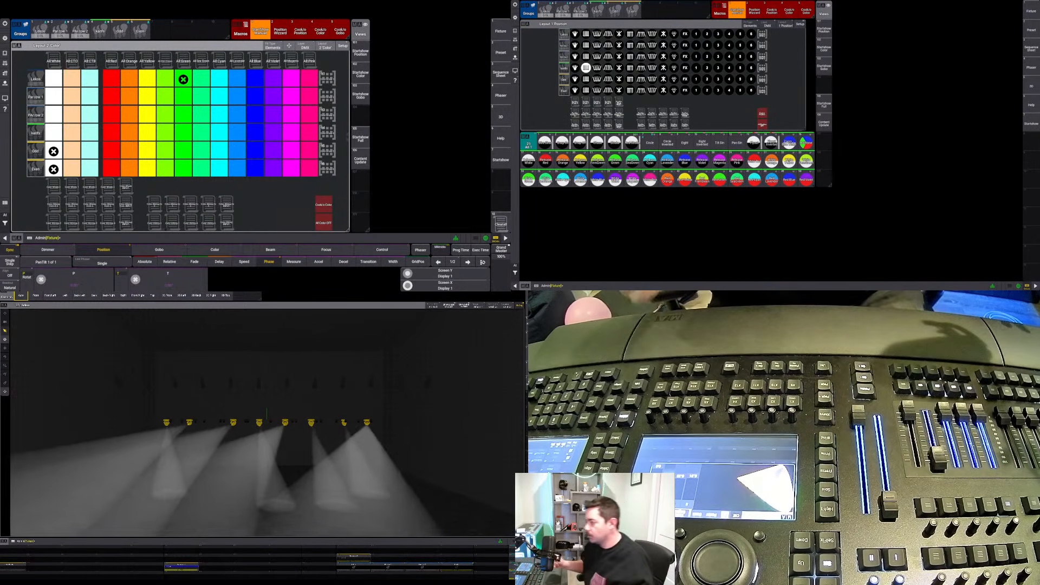
Clear the karifs selection and the programmer values
{"action": "key", "text": "Escape"}
{"action": "key", "text": "Escape"}
{"action": "key", "text": "Escape"}
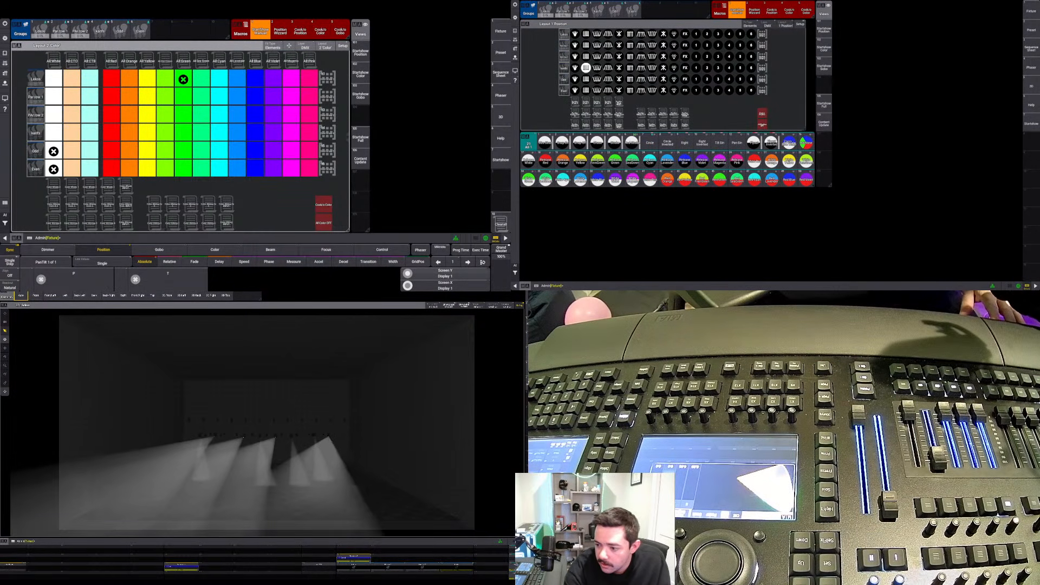
Assign the Speed1 speed master to executor 210 on page 1
{"action": "left_click", "coordinate": [319, 566]}
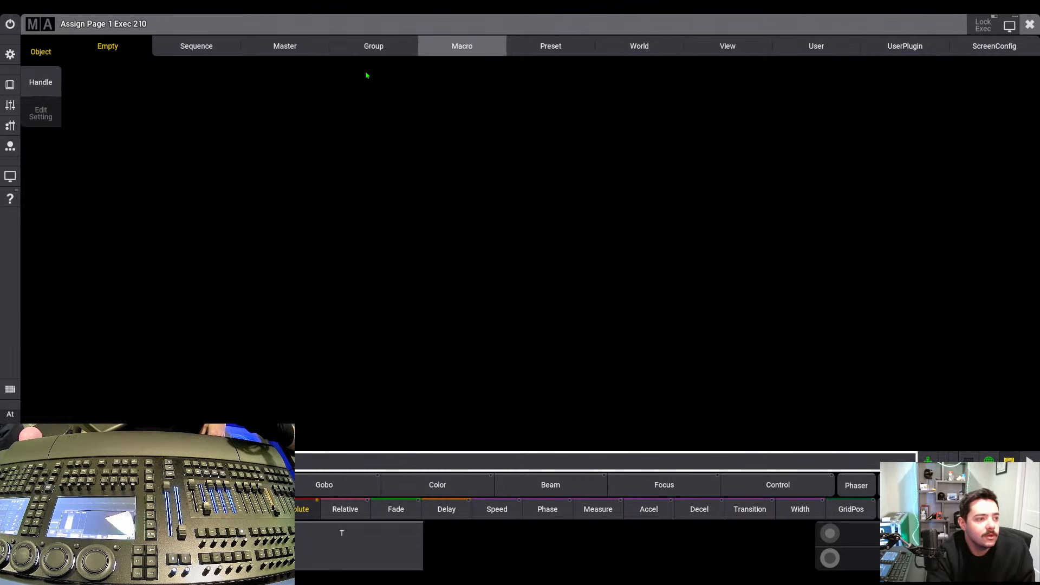
{"action": "left_click", "coordinate": [285, 47]}
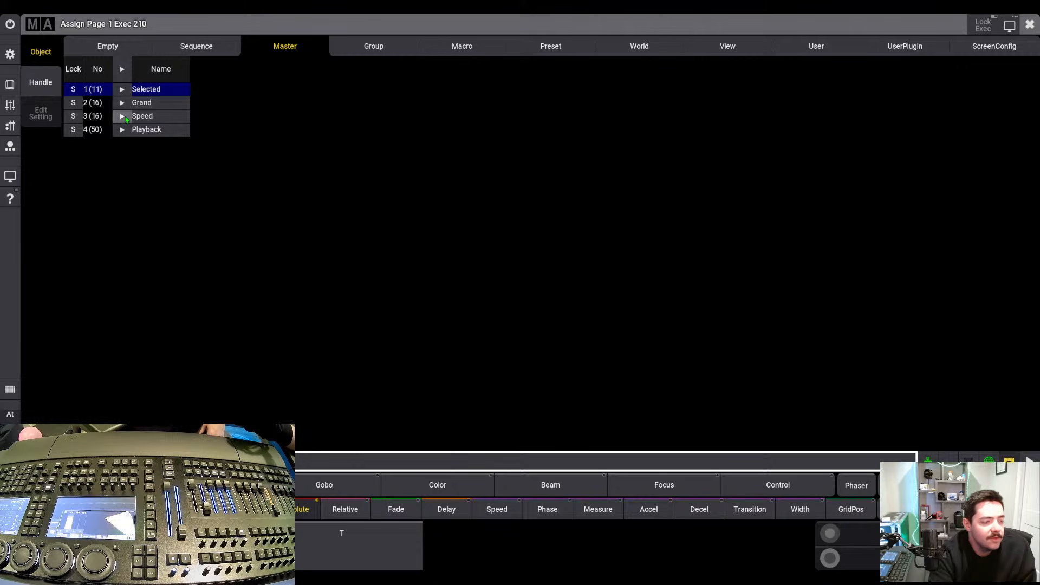
{"action": "left_click", "coordinate": [155, 119]}
{"action": "left_click", "coordinate": [123, 117]}
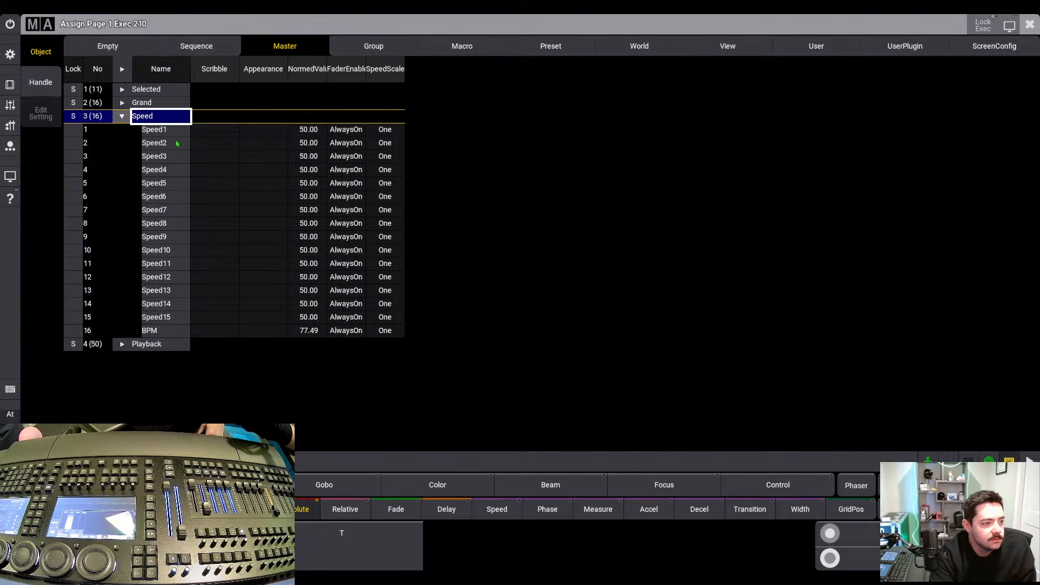
{"action": "left_click", "coordinate": [174, 132]}
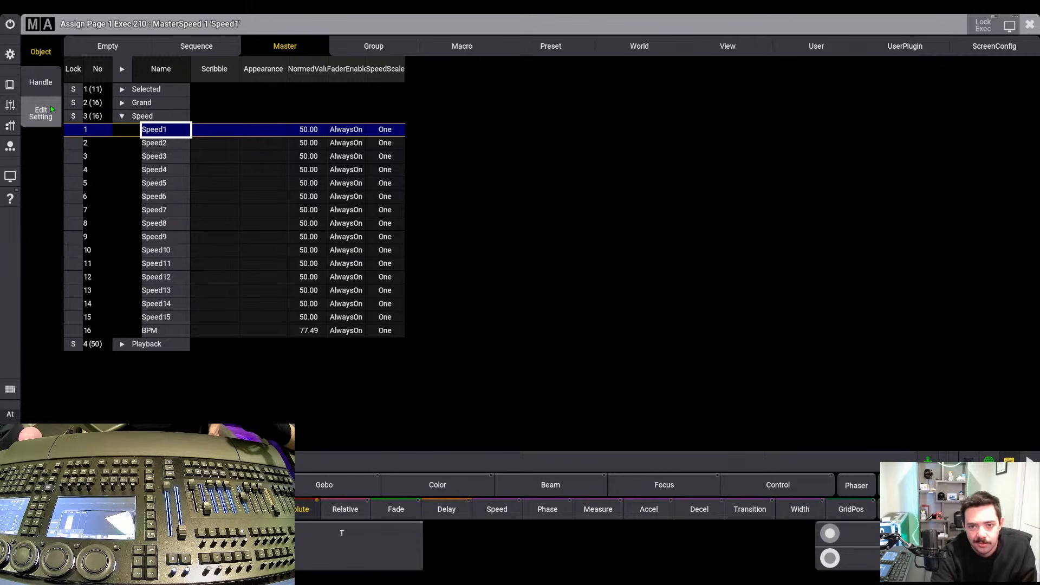
Name the Speed1 master "movement speed" and give it the Red appearance
{"action": "left_click", "coordinate": [25, 111]}
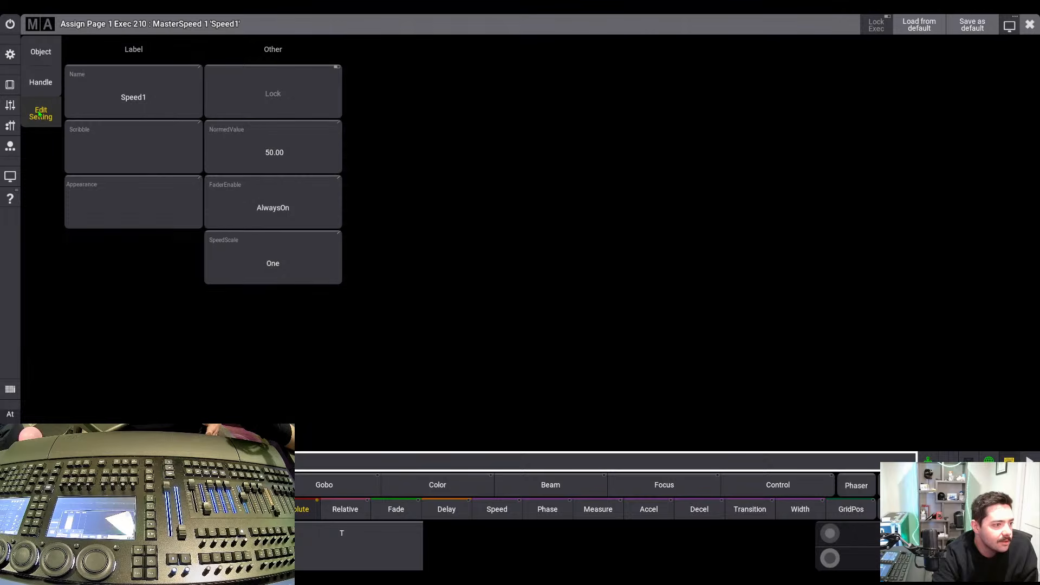
{"action": "left_click", "coordinate": [154, 108]}
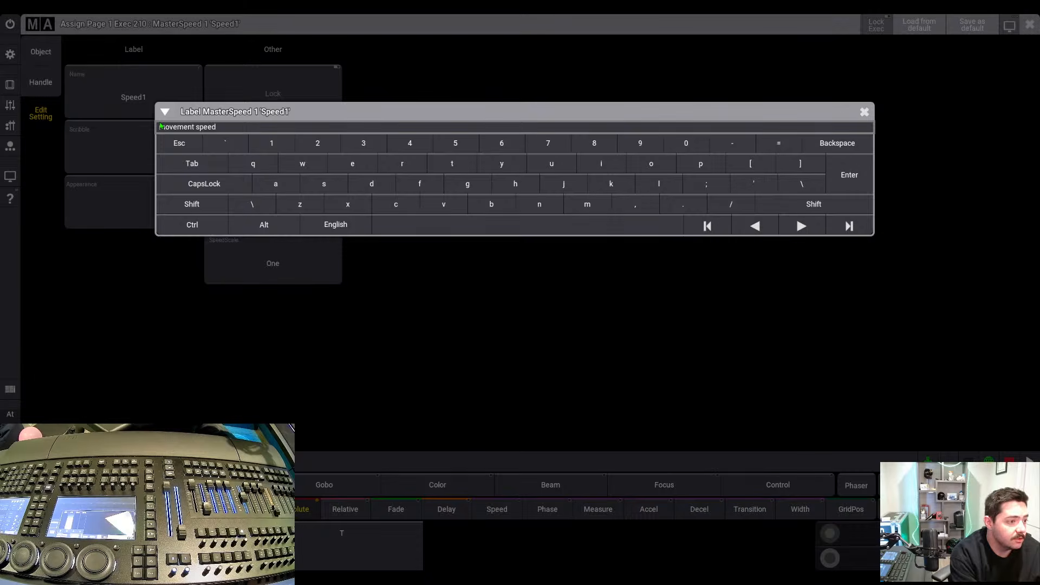
{"action": "type", "text": "movement speed"}
{"action": "key", "text": "Return"}
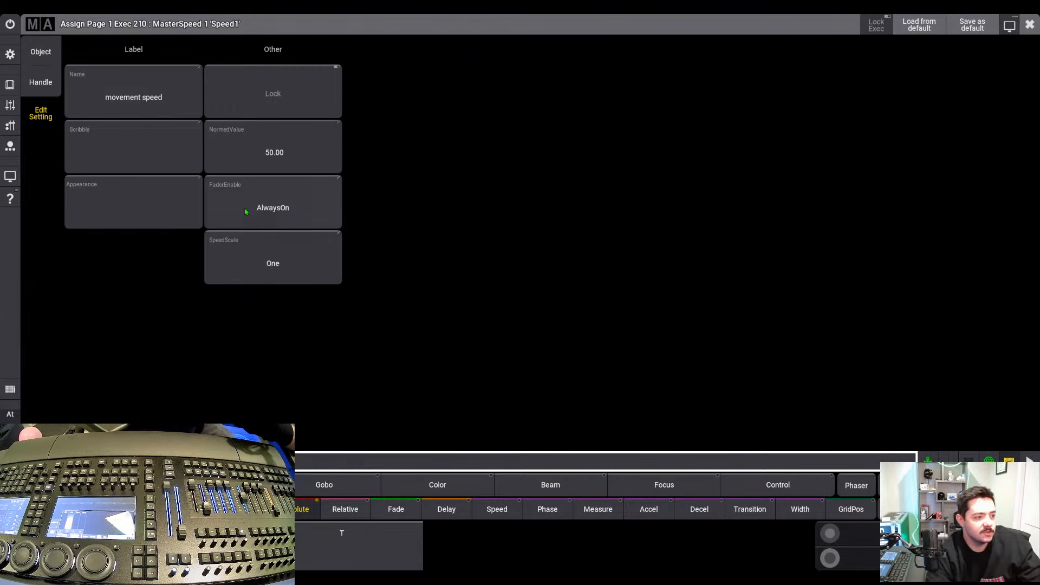
{"action": "left_click", "coordinate": [184, 209]}
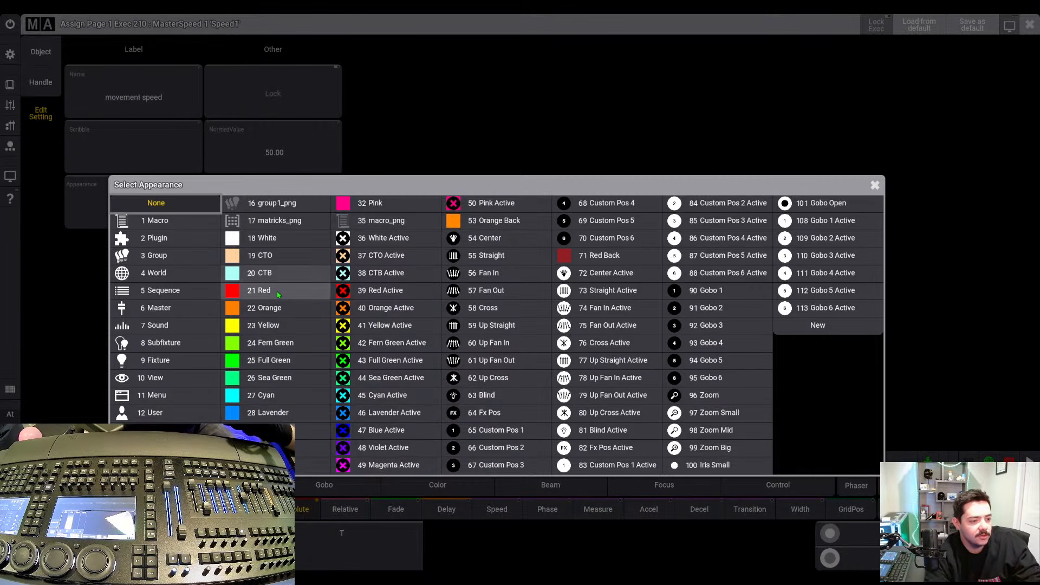
{"action": "left_click", "coordinate": [265, 291]}
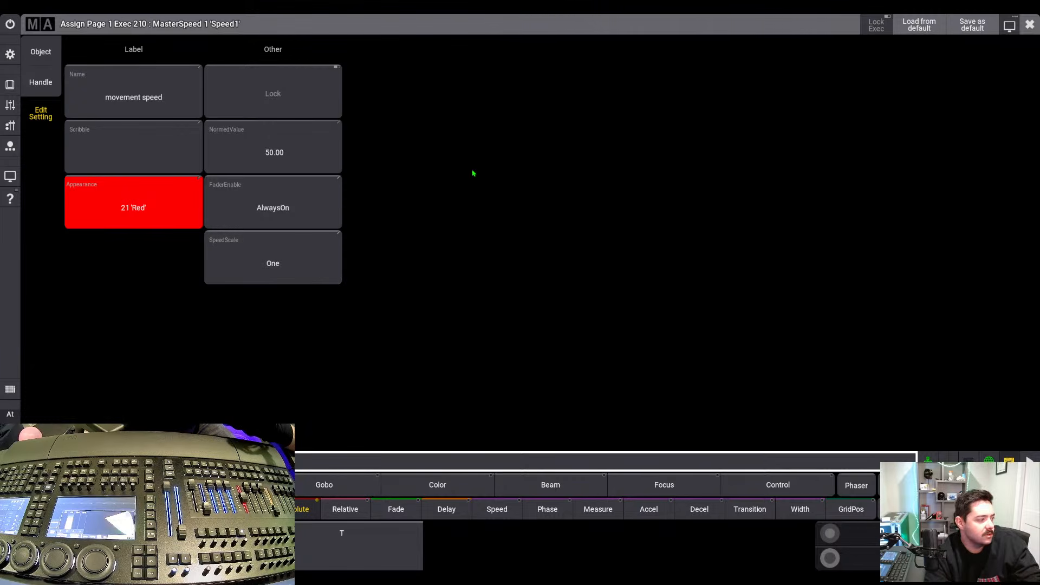
{"action": "left_click", "coordinate": [1027, 32]}
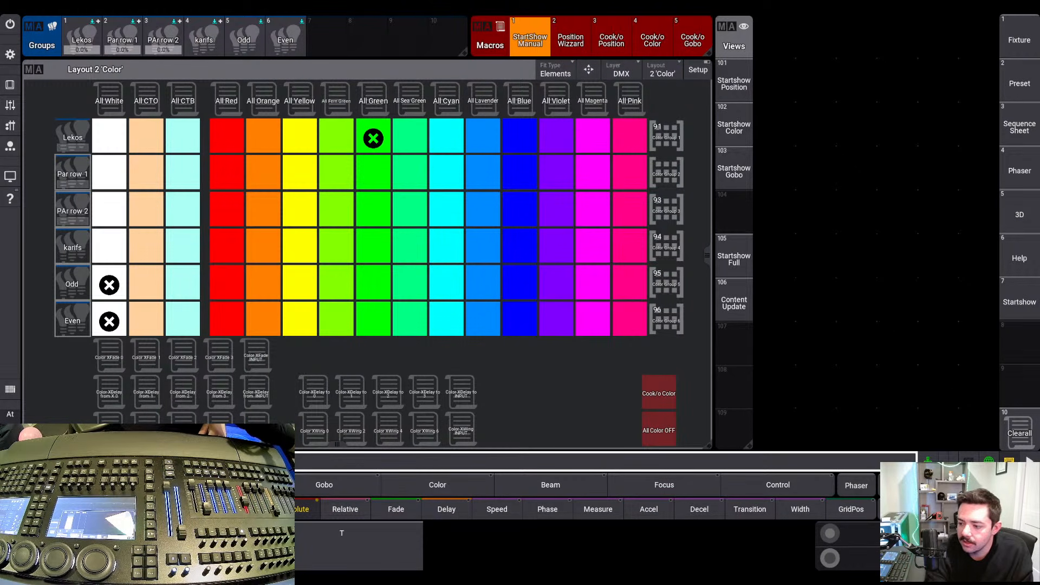
Set the speed master of Sequence 8 on executor 311 to movement speed
{"action": "key", "text": "Return"}
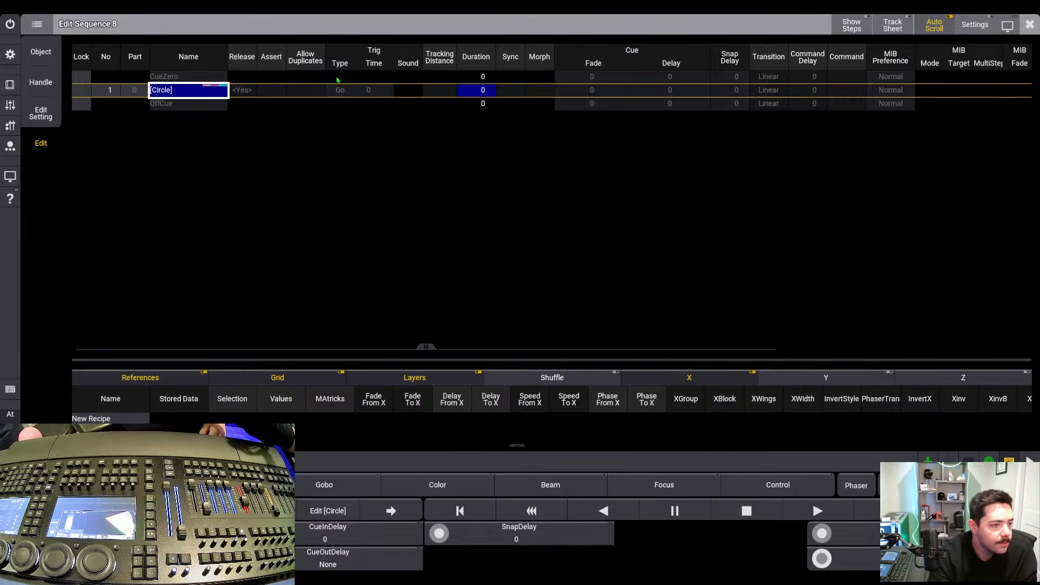
{"action": "left_click", "coordinate": [40, 112]}
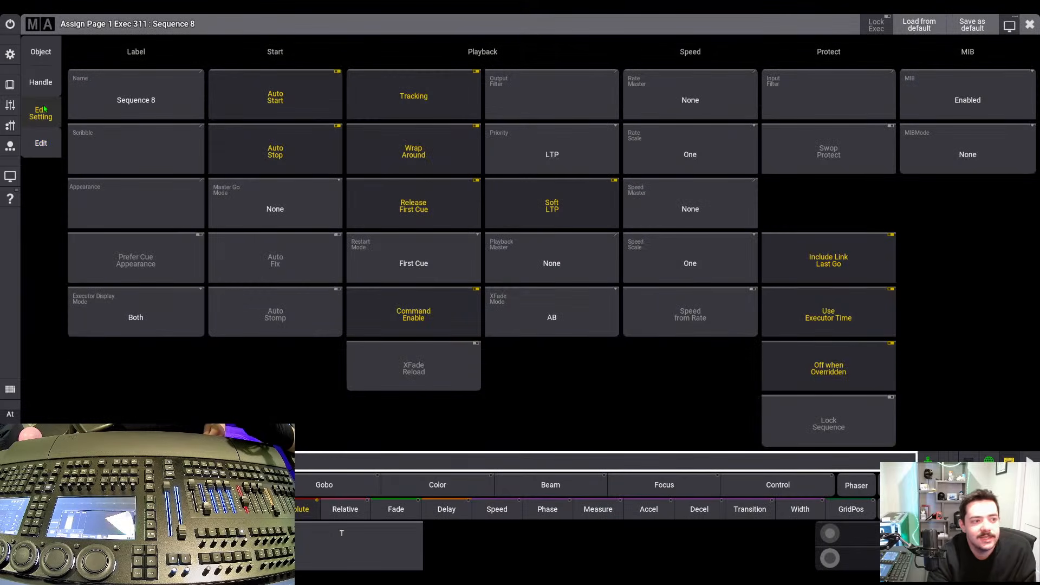
{"action": "left_click", "coordinate": [683, 212]}
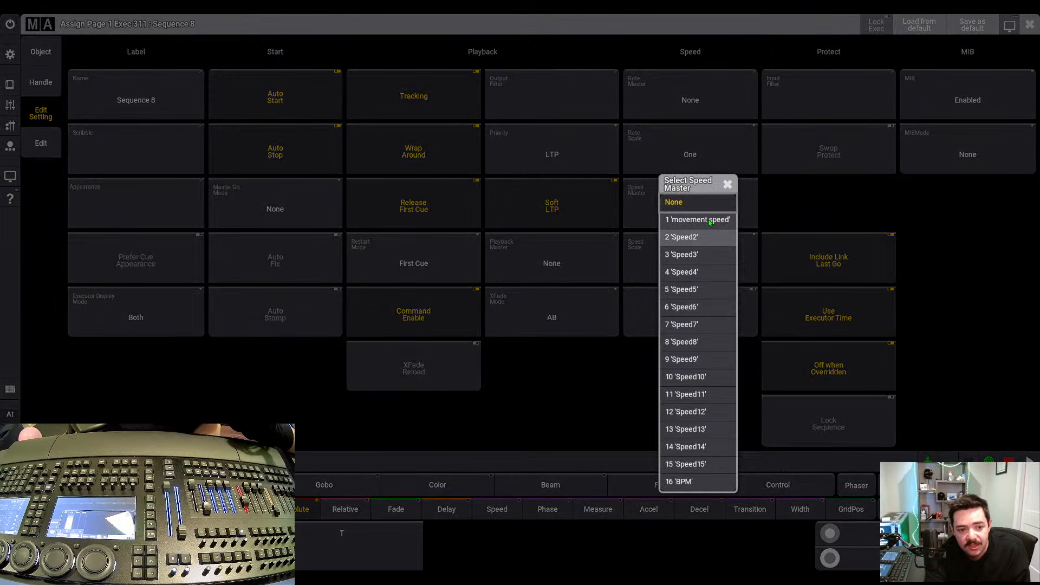
{"action": "left_click", "coordinate": [689, 238]}
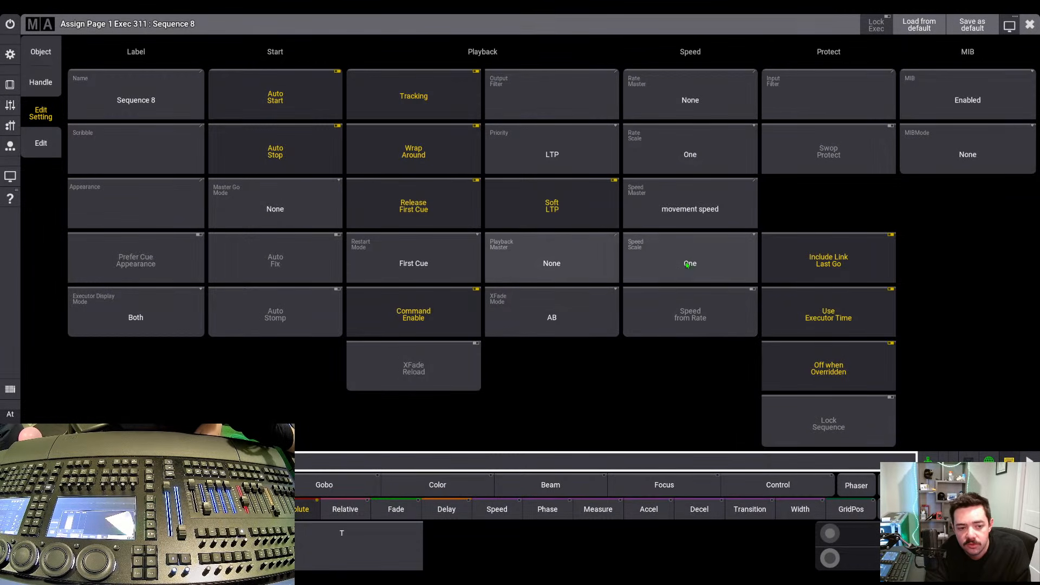
{"action": "left_click", "coordinate": [1029, 24]}
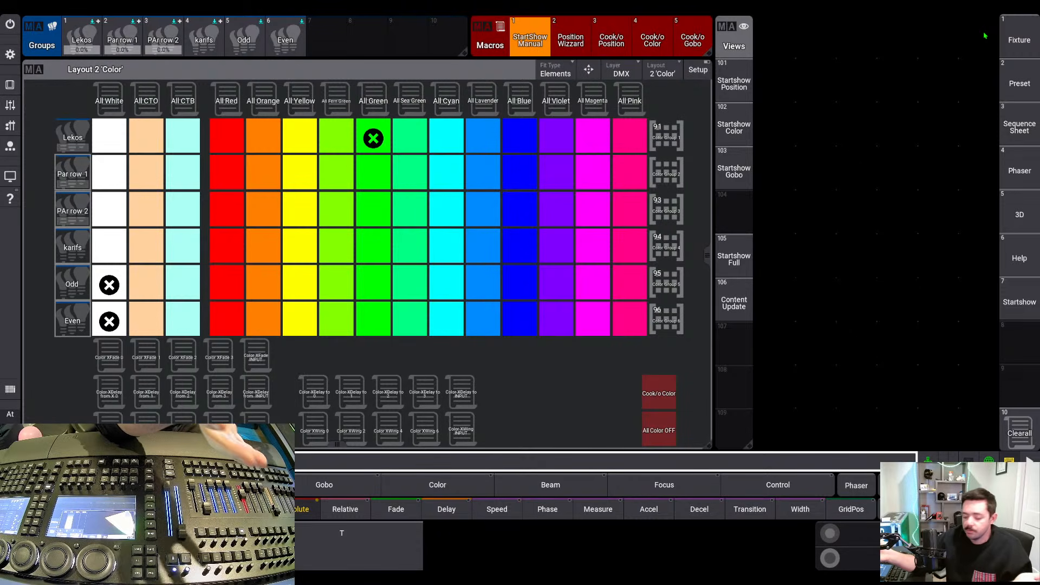
Examine the handle configuration and available masters for empty executor 305
{"action": "left_click", "coordinate": [1020, 315]}
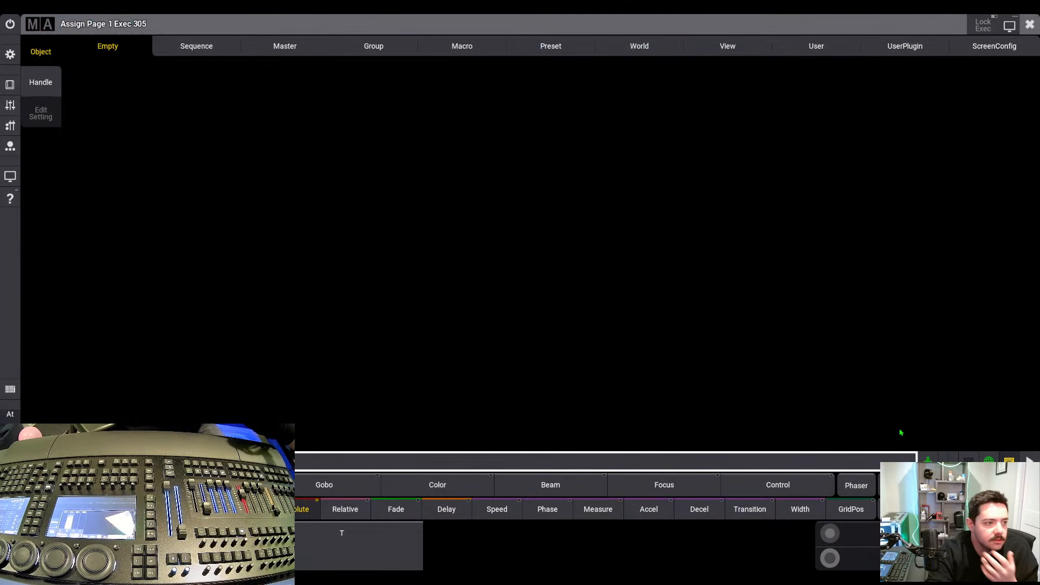
{"action": "left_click", "coordinate": [47, 85]}
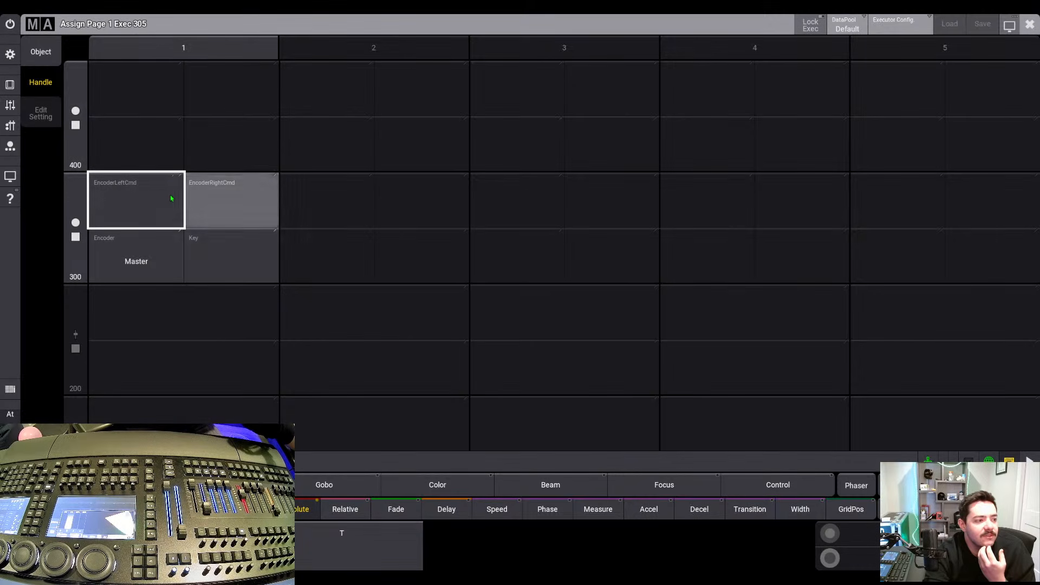
{"action": "left_click", "coordinate": [41, 56]}
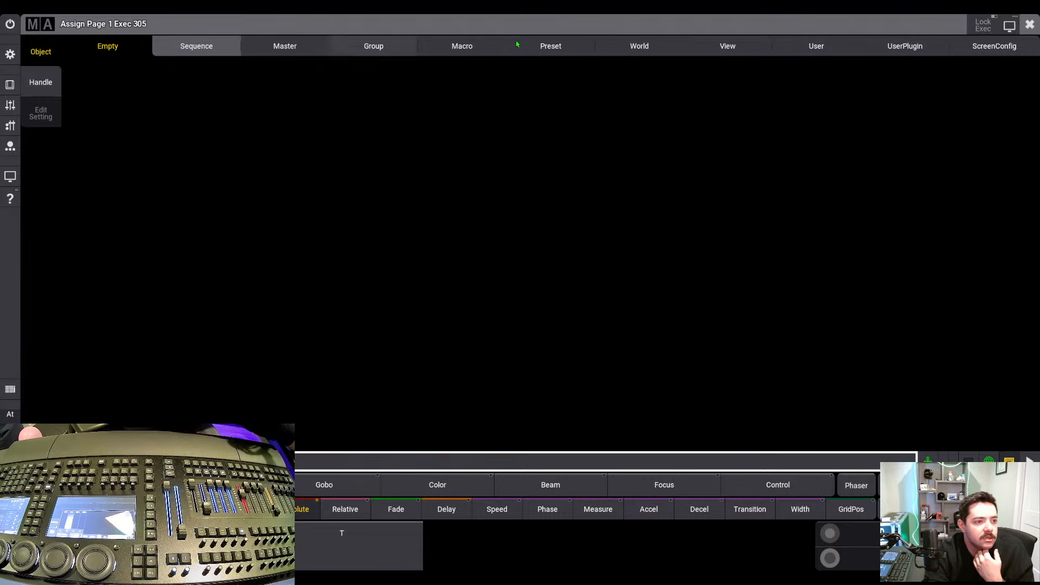
{"action": "left_click", "coordinate": [285, 46]}
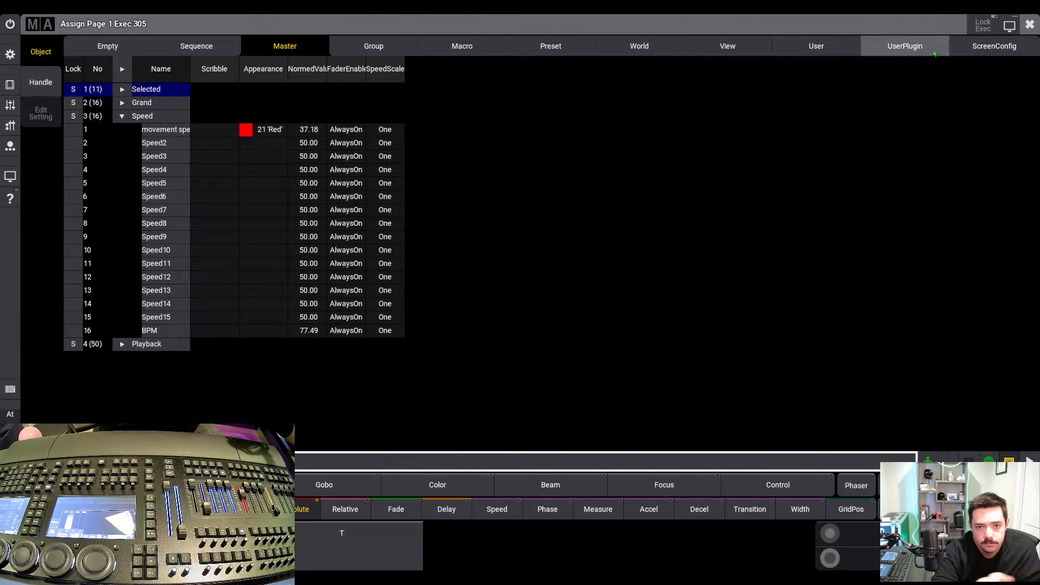
{"action": "left_click", "coordinate": [1030, 24]}
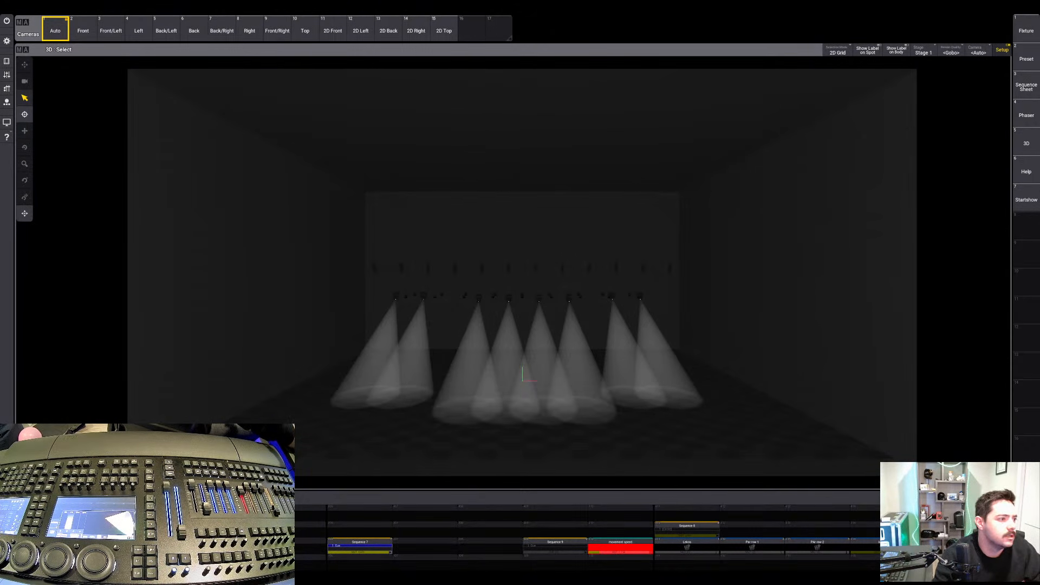
Open the show's patch and inspect the cue sheet of the Full Green color sequence for PAr row 2
{"action": "key", "text": "Menu"}
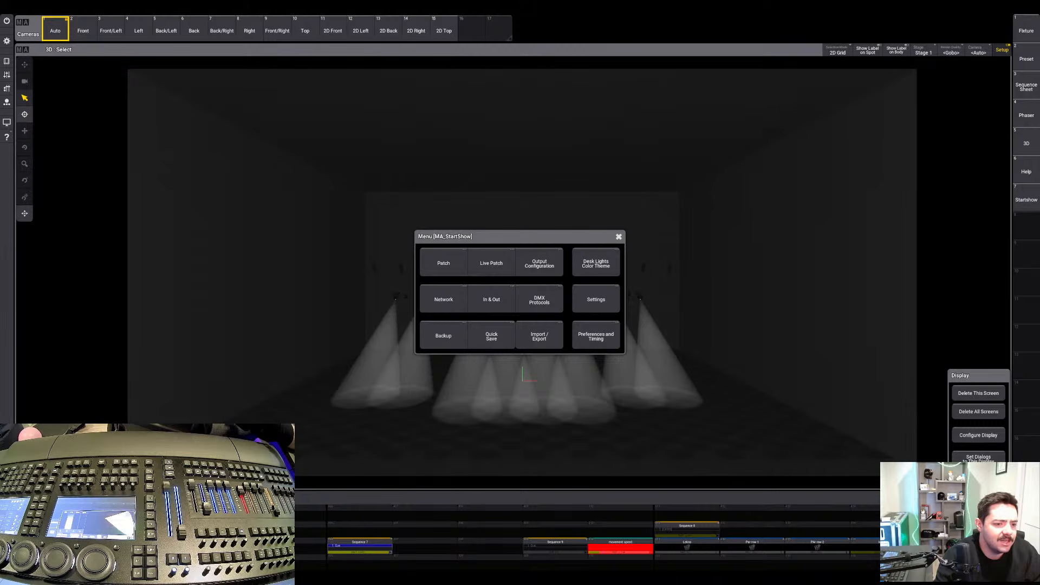
{"action": "left_click", "coordinate": [444, 262]}
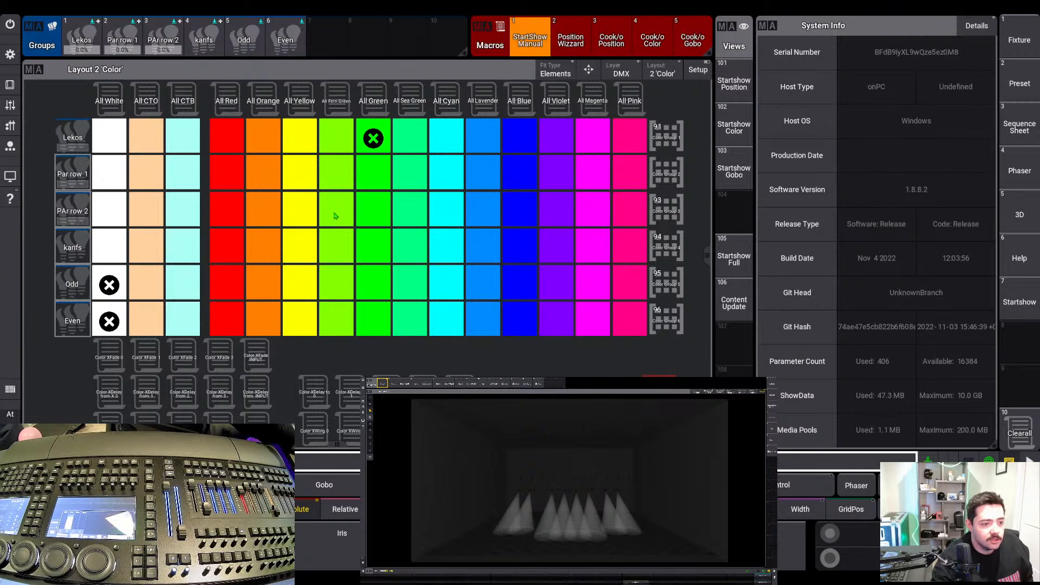
{"action": "left_click", "coordinate": [363, 207]}
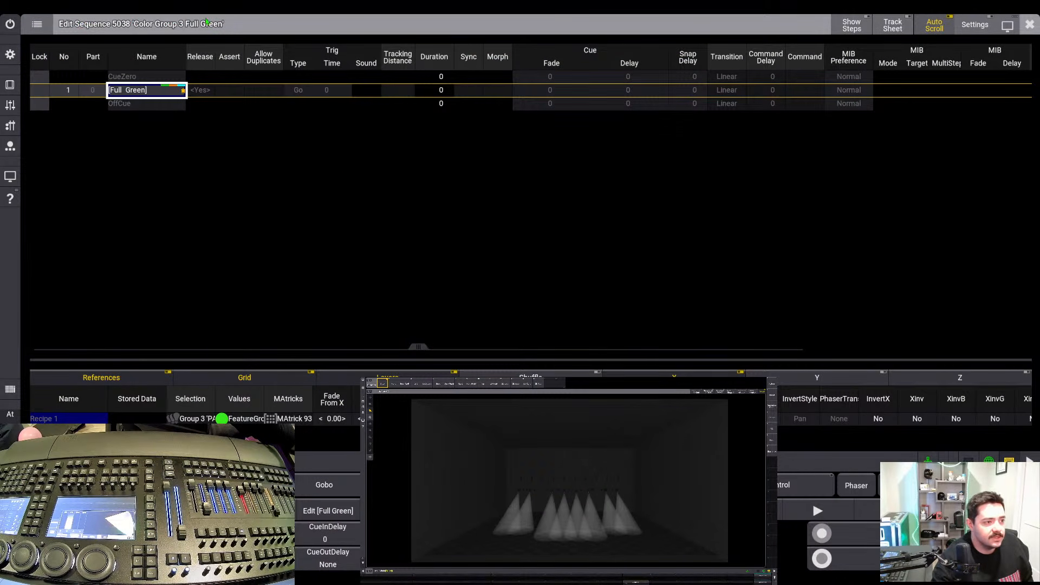
{"action": "left_click", "coordinate": [1029, 24]}
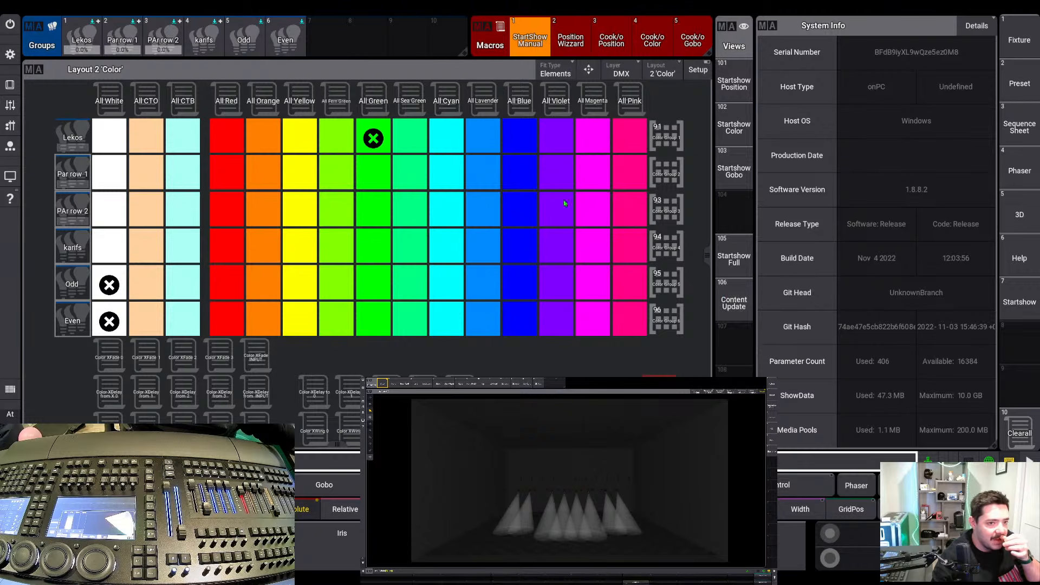
Delete the Color layout window and add a Sequence pool window in its place
{"action": "left_click", "coordinate": [34, 69]}
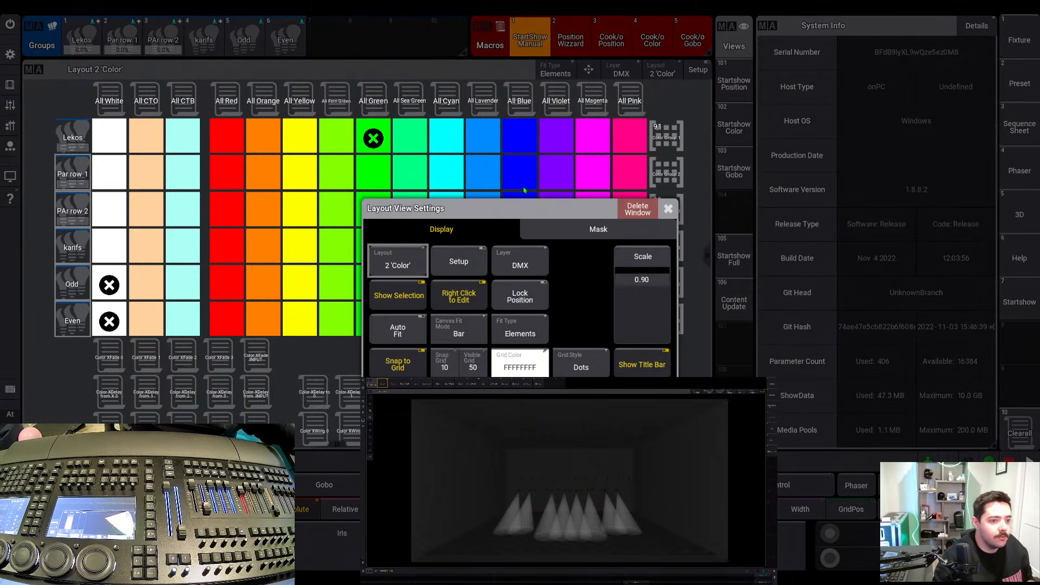
{"action": "left_click", "coordinate": [669, 209]}
{"action": "left_click", "coordinate": [34, 69]}
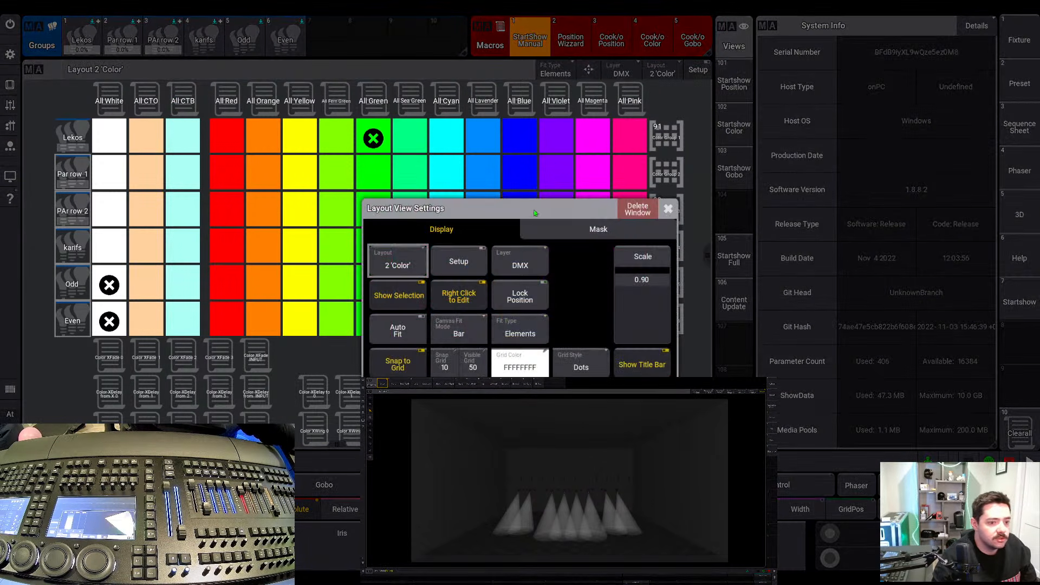
{"action": "left_click", "coordinate": [628, 209]}
{"action": "left_click", "coordinate": [499, 205]}
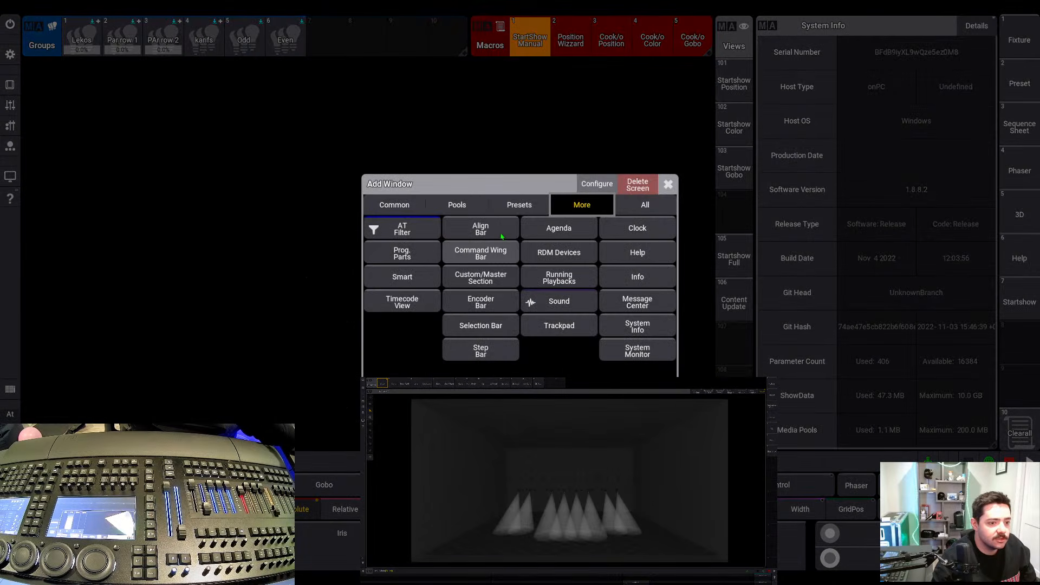
{"action": "left_click", "coordinate": [500, 205]}
{"action": "left_click", "coordinate": [456, 205]}
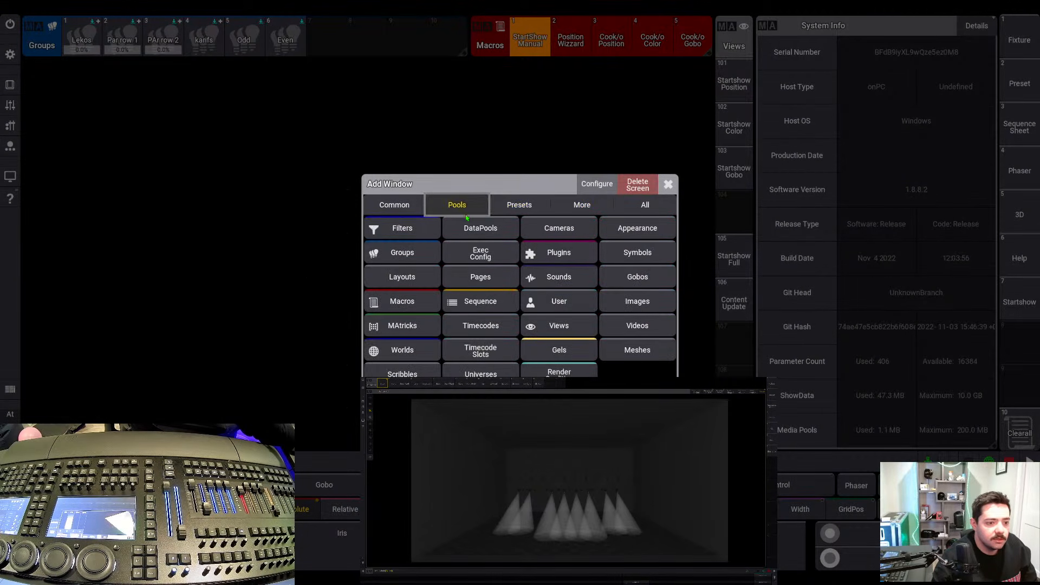
{"action": "left_click", "coordinate": [477, 304]}
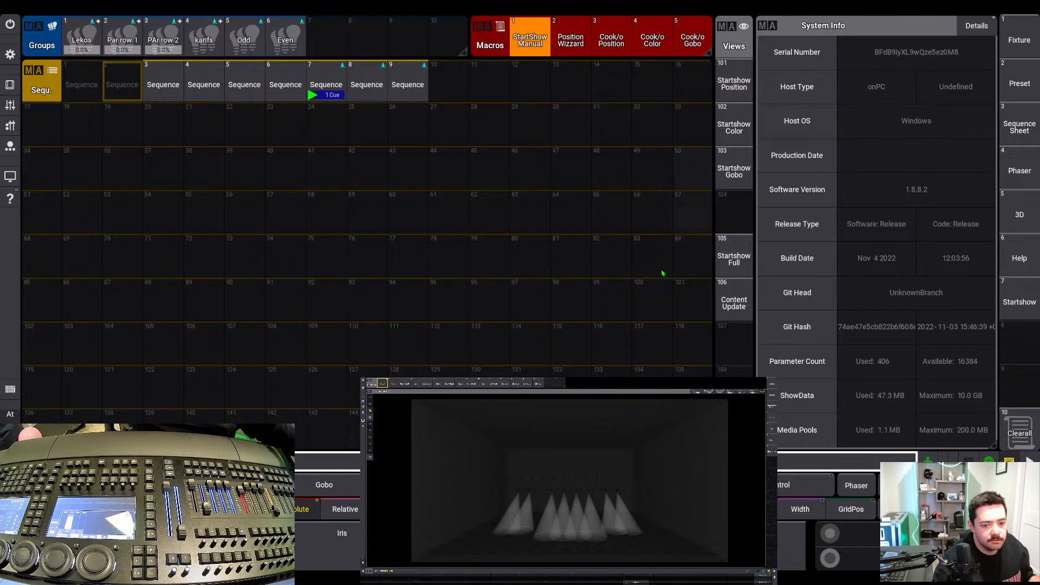
Hide the empty objects in the sequence pool and look through its position and gobo sequences
{"action": "left_click", "coordinate": [36, 76]}
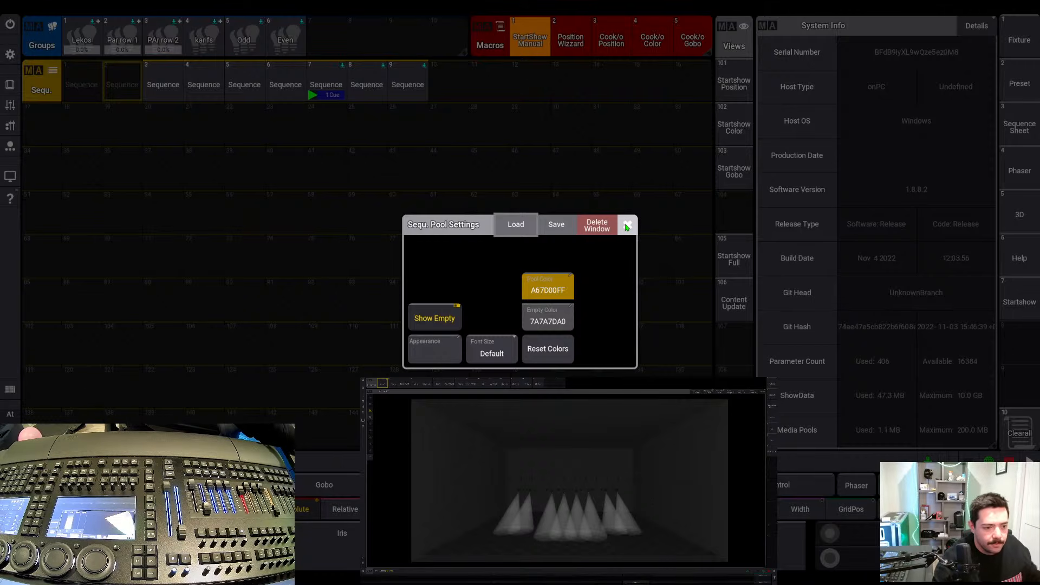
{"action": "left_click", "coordinate": [446, 321]}
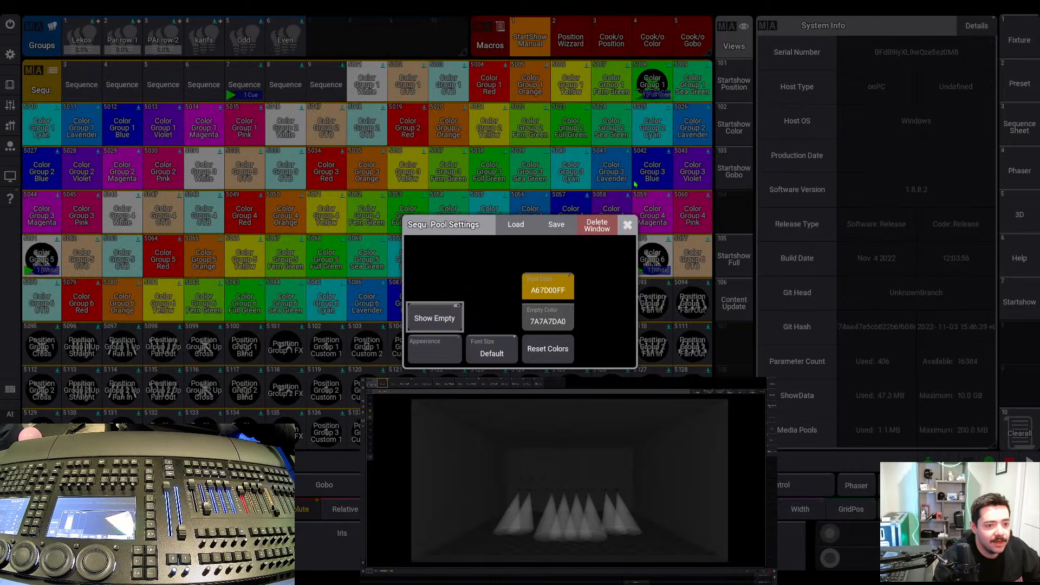
{"action": "left_click", "coordinate": [627, 224]}
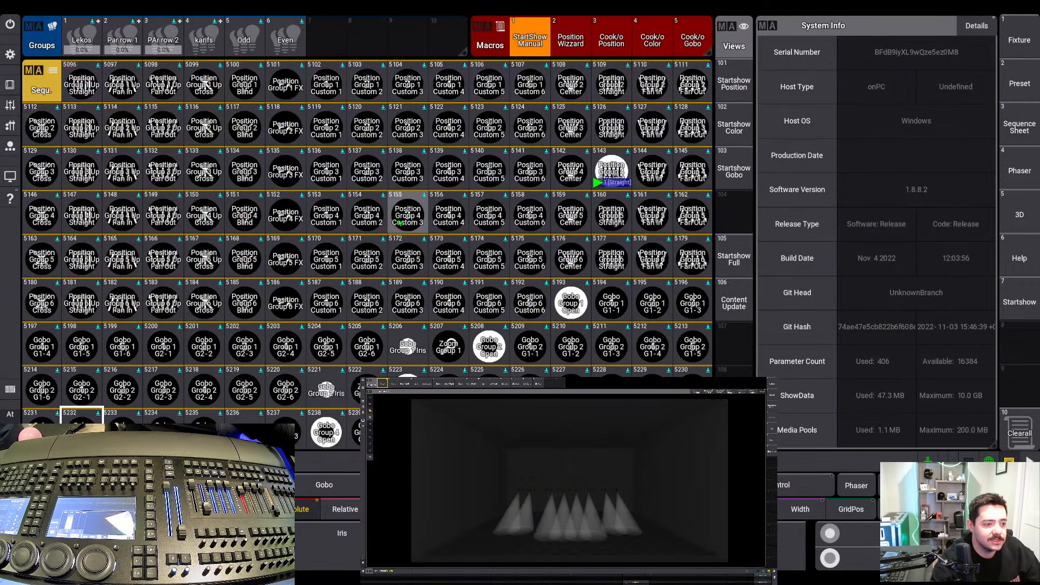
{"action": "scroll", "coordinate": [399, 228], "scroll_direction": "down", "scroll_amount": 5}
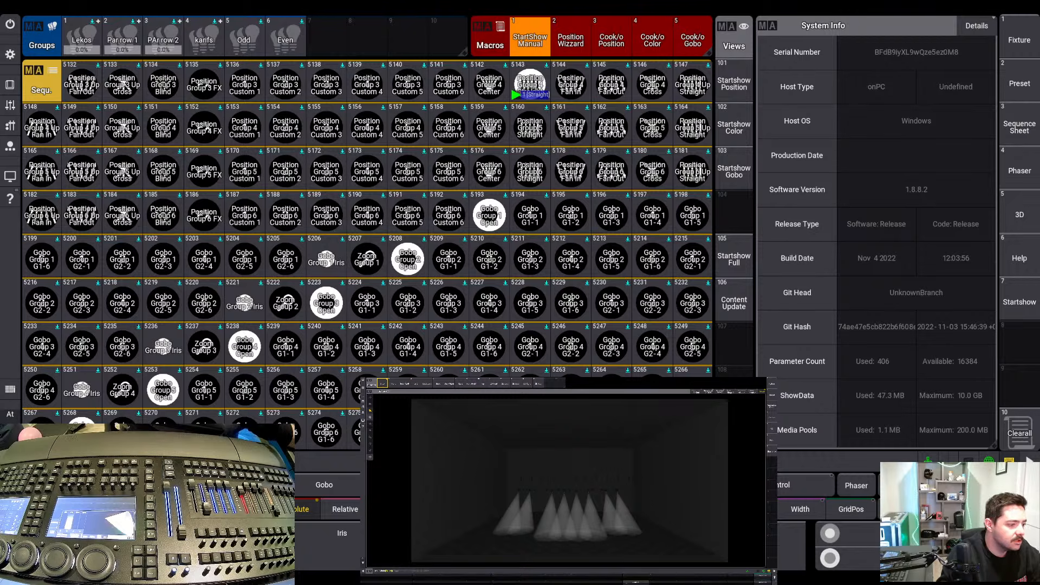
Review the commands run by the setup macros in the Command Line History
{"action": "left_click", "coordinate": [398, 462]}
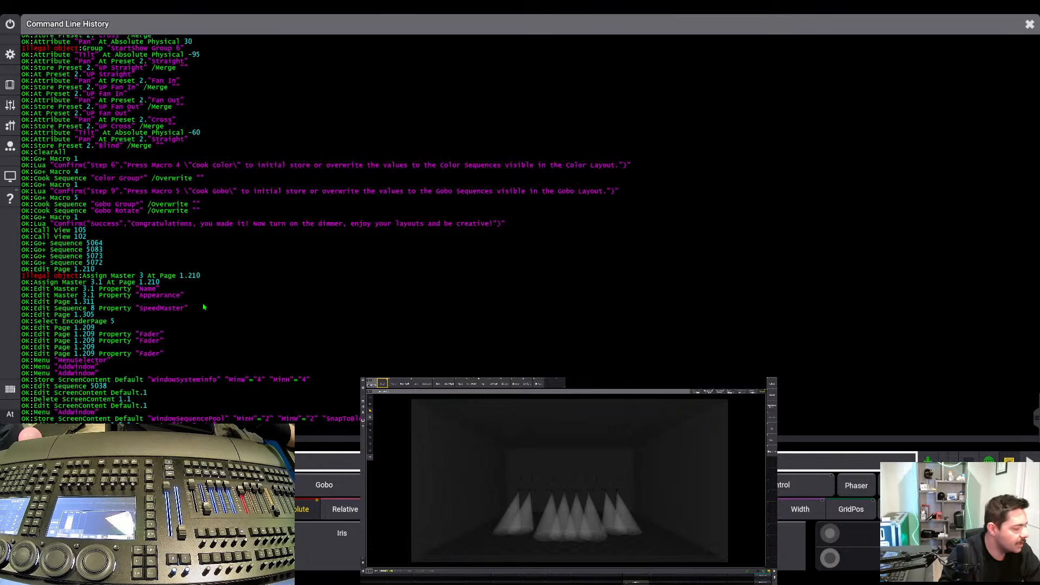
{"action": "scroll", "coordinate": [197, 345], "scroll_direction": "up", "scroll_amount": 10}
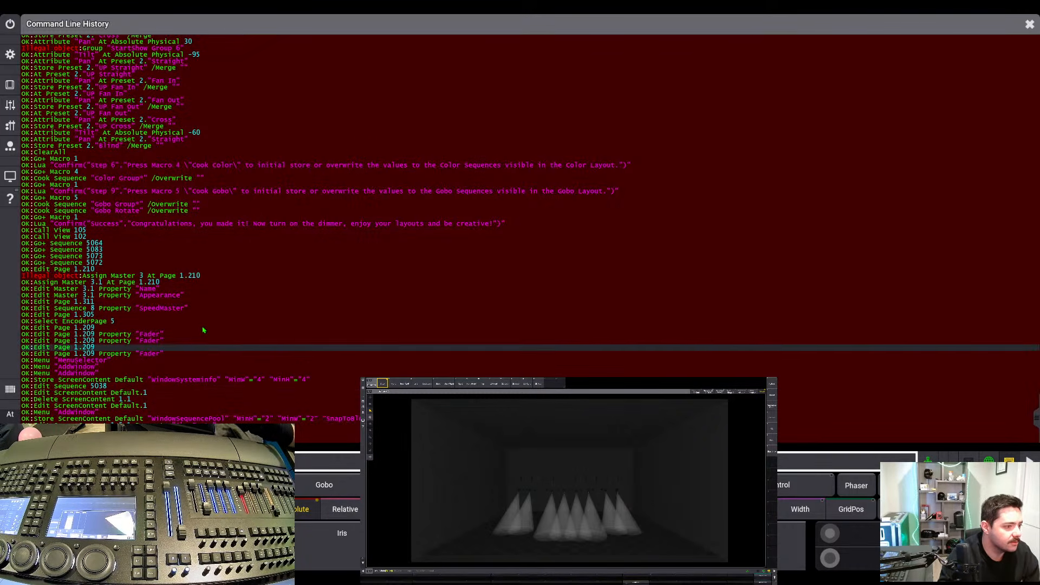
{"action": "scroll", "coordinate": [266, 387], "scroll_direction": "up", "scroll_amount": 10}
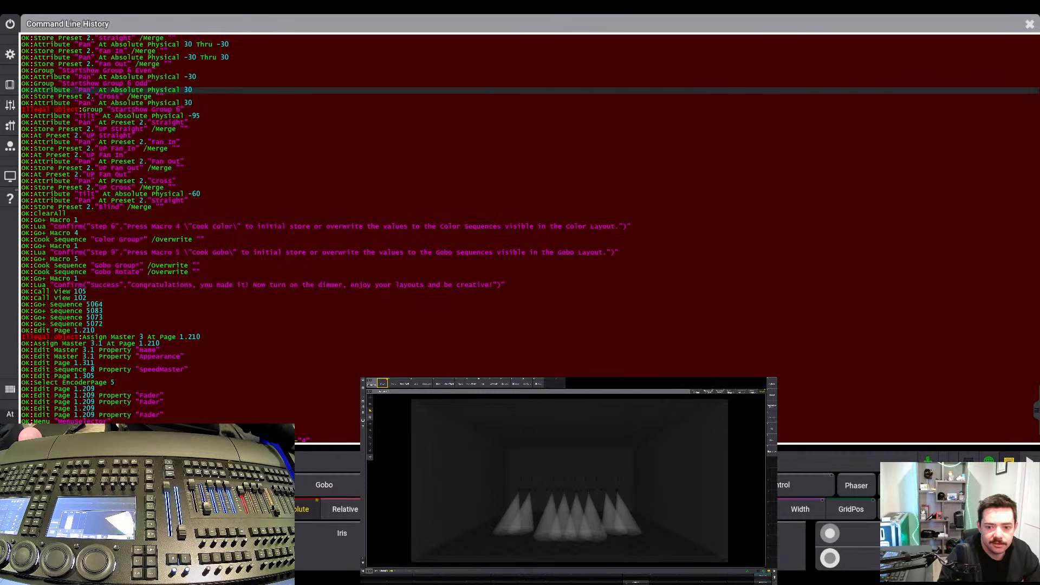
{"action": "left_click_drag", "start_coordinate": [1037, 410], "coordinate": [1036, 453]}
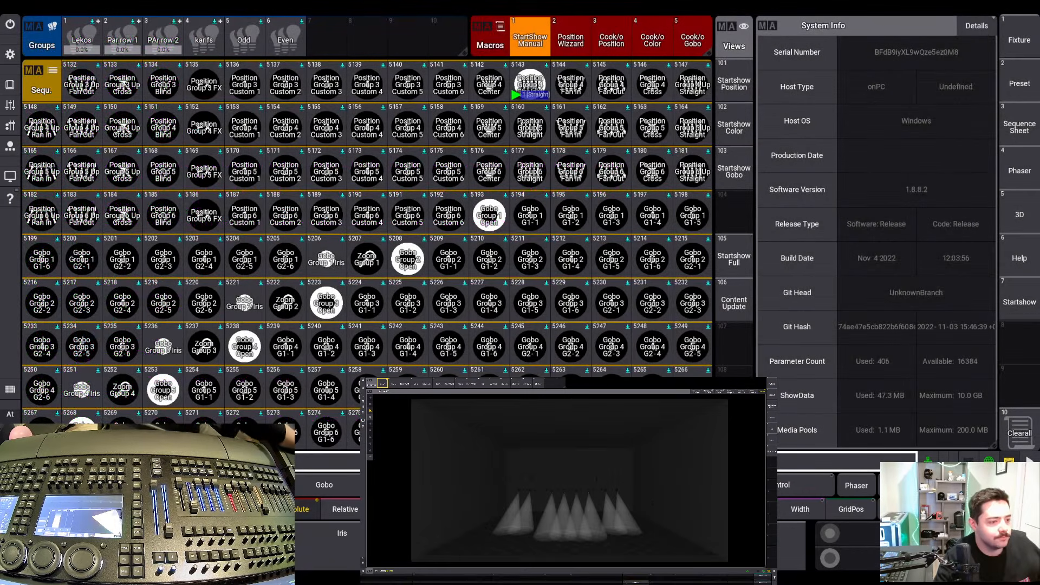
{"action": "scroll", "coordinate": [272, 214], "scroll_direction": "up", "scroll_amount": 5}
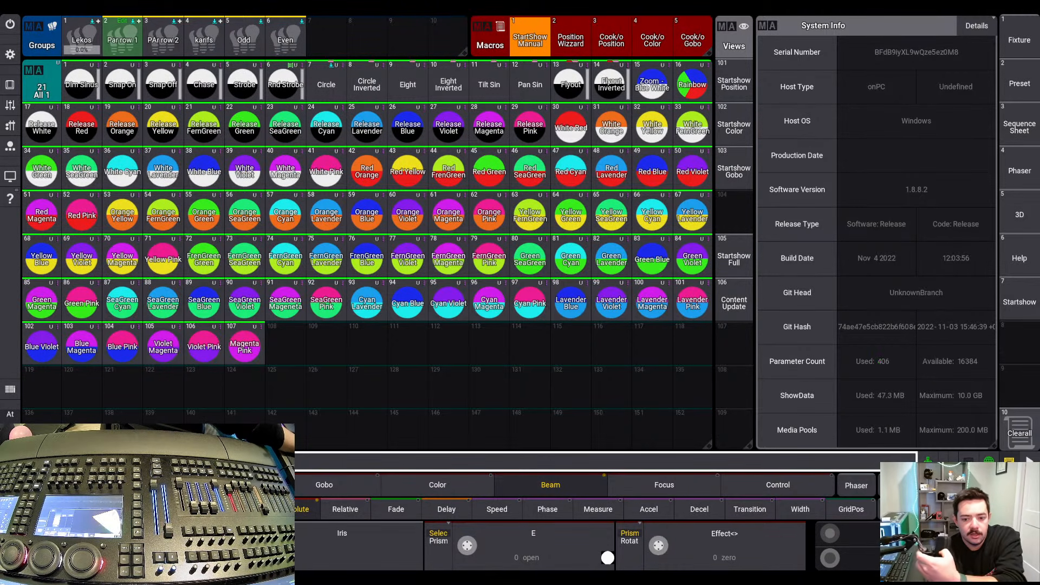
Clear the programmer, select the Par row 1, PAr row 2 and karifs groups, and apply the Chase preset to them
{"action": "left_click", "coordinate": [1020, 431]}
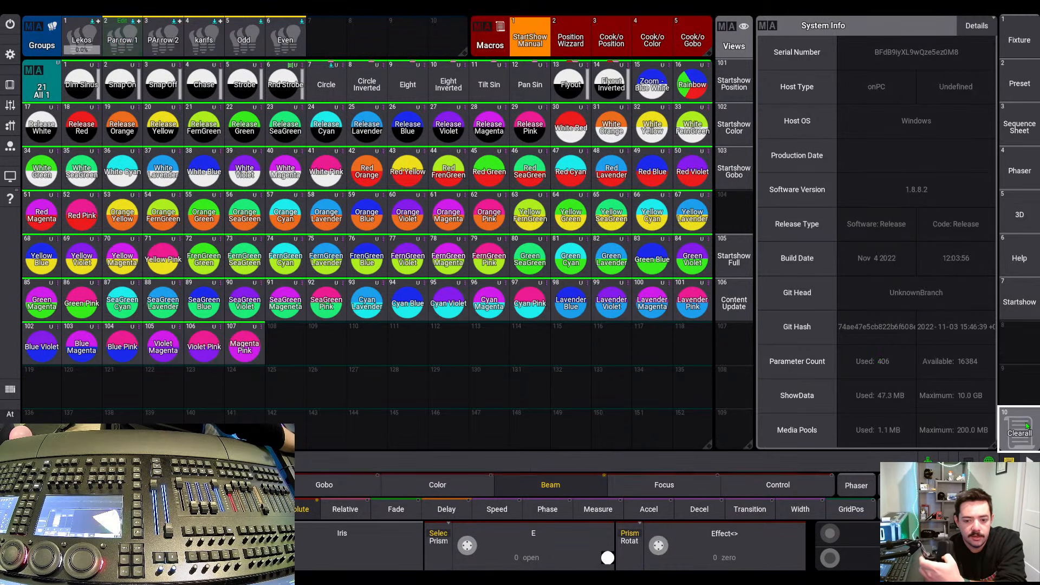
{"action": "left_click", "coordinate": [136, 39]}
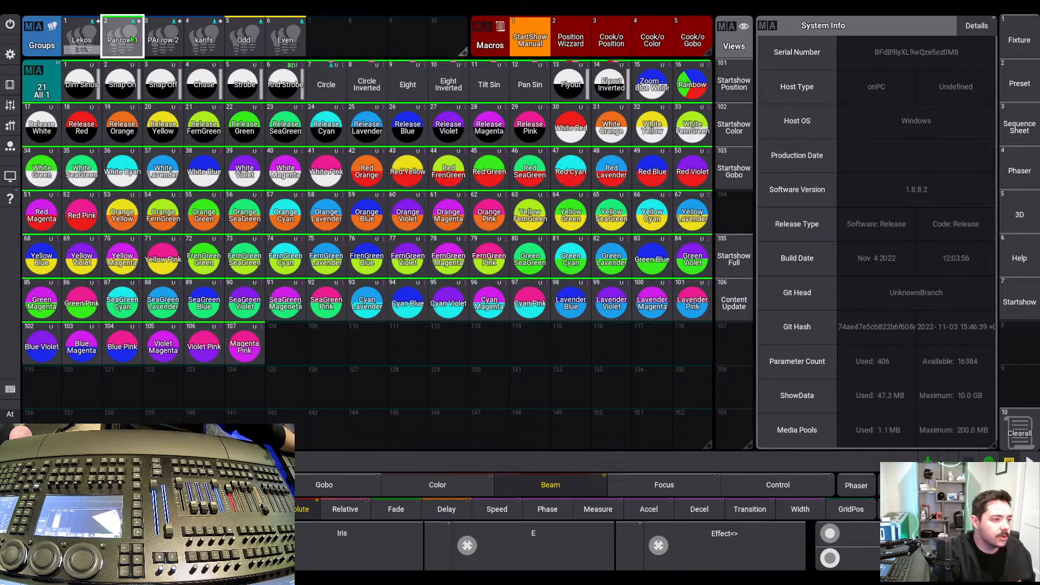
{"action": "left_click", "coordinate": [162, 39]}
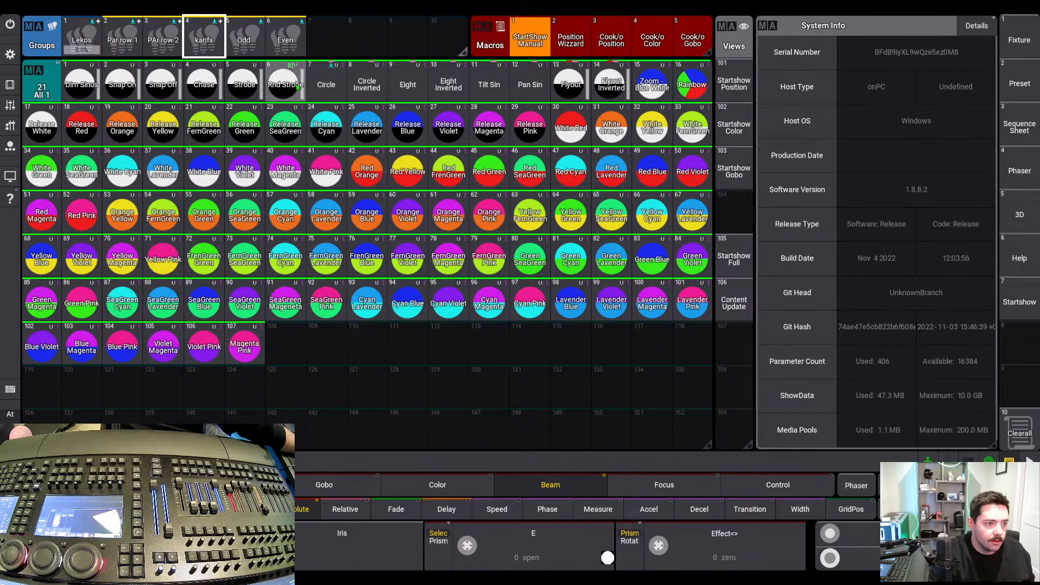
{"action": "left_click", "coordinate": [202, 85]}
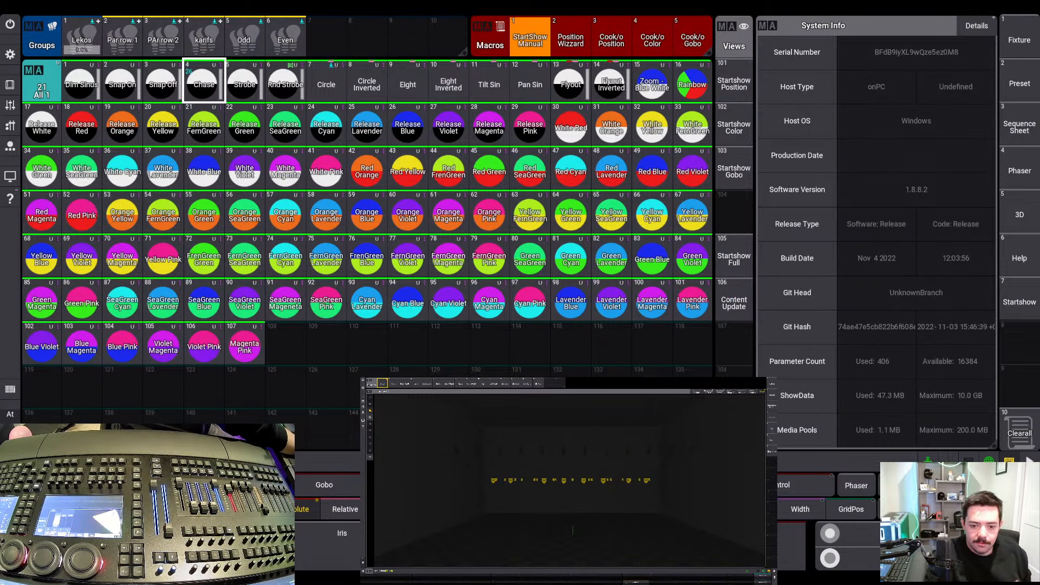
Shuffle the fixture selection with MAtricks and spread the Chase dimmer phaser's phase over 360 degrees
{"action": "left_click", "coordinate": [898, 486]}
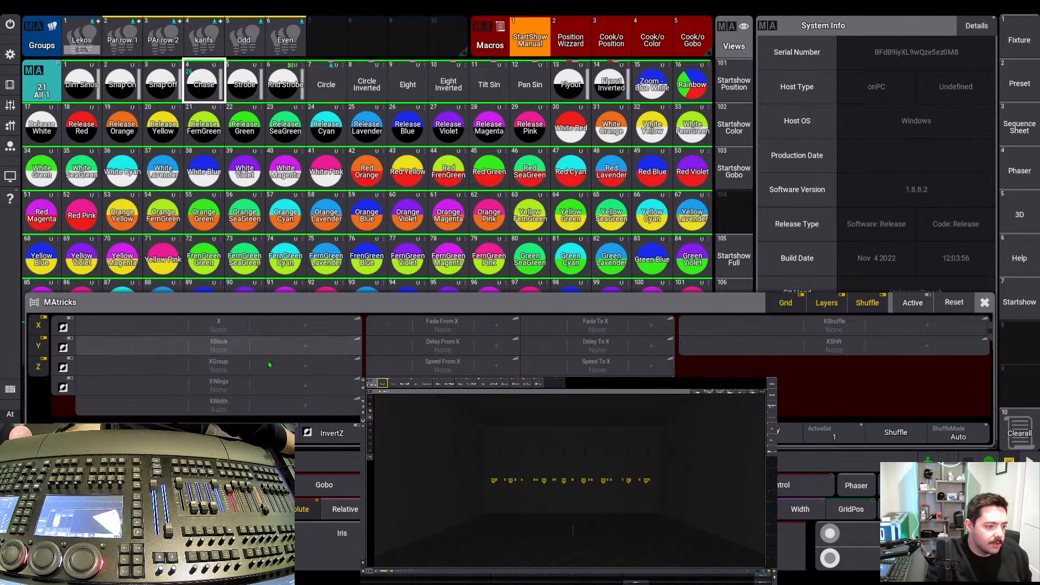
{"action": "left_click", "coordinate": [896, 434]}
{"action": "left_click", "coordinate": [857, 486]}
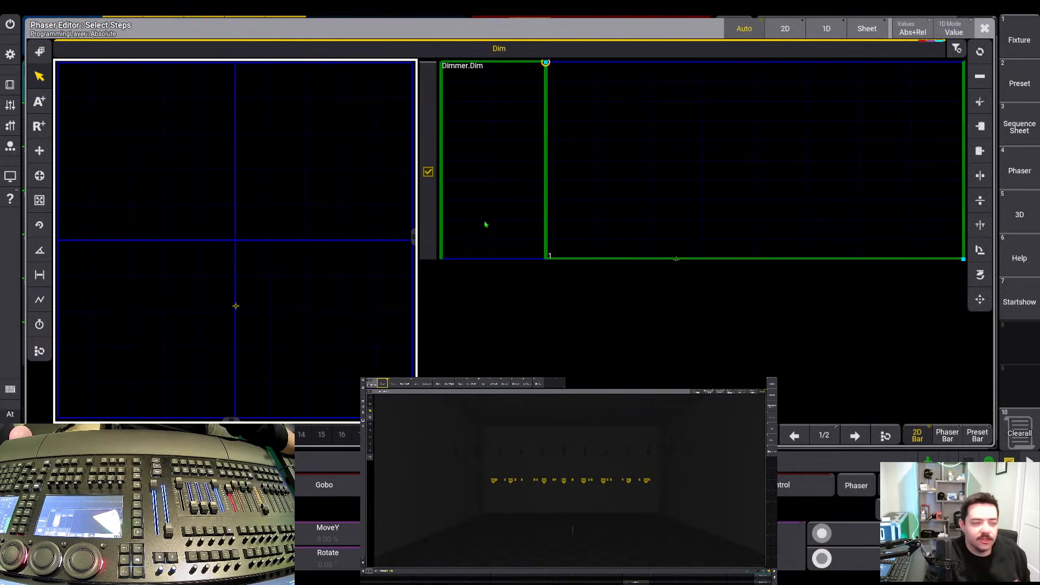
{"action": "left_click", "coordinate": [39, 250]}
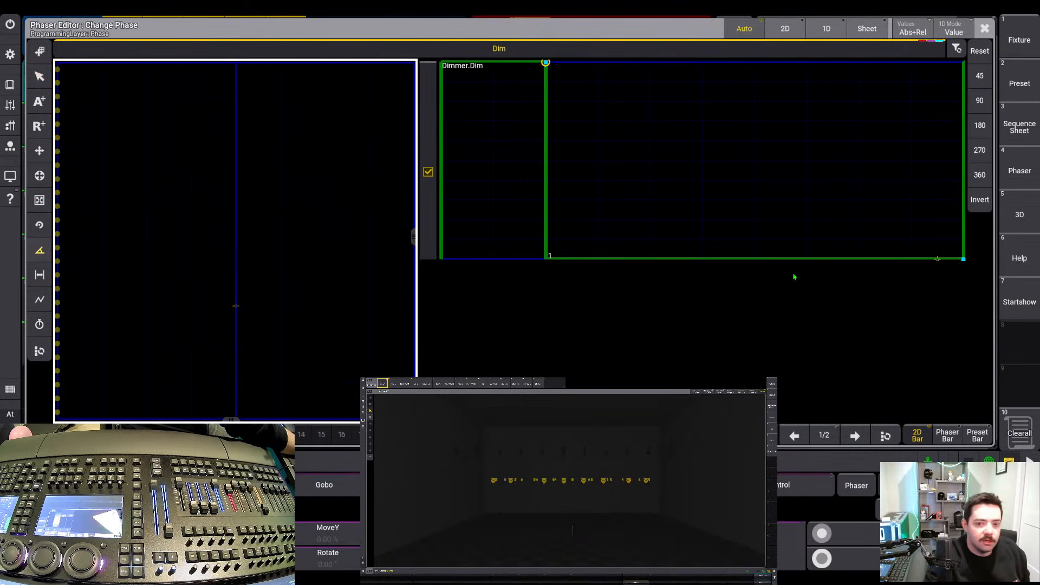
{"action": "left_click", "coordinate": [979, 175]}
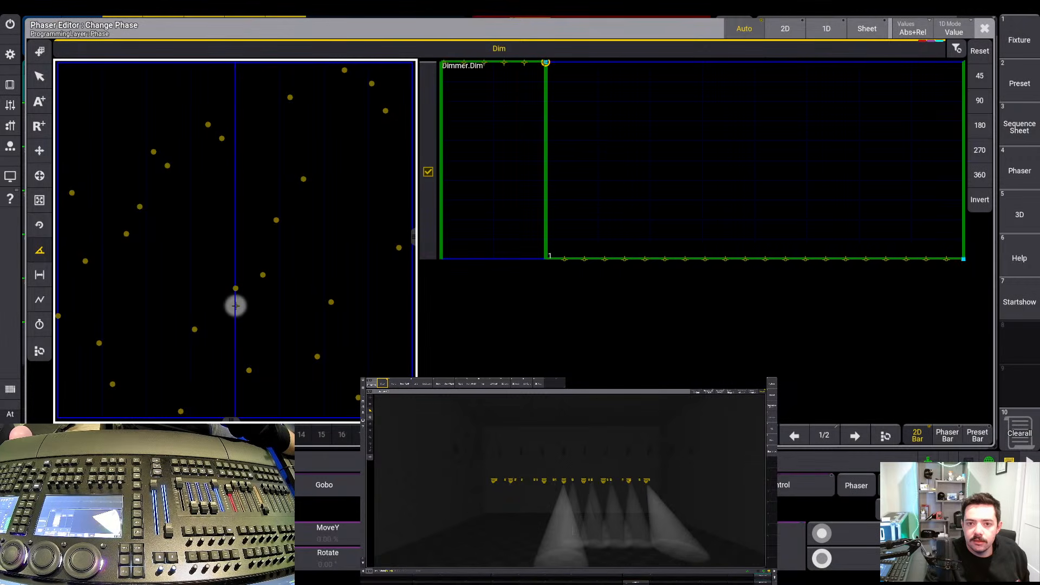
{"action": "left_click", "coordinate": [985, 29]}
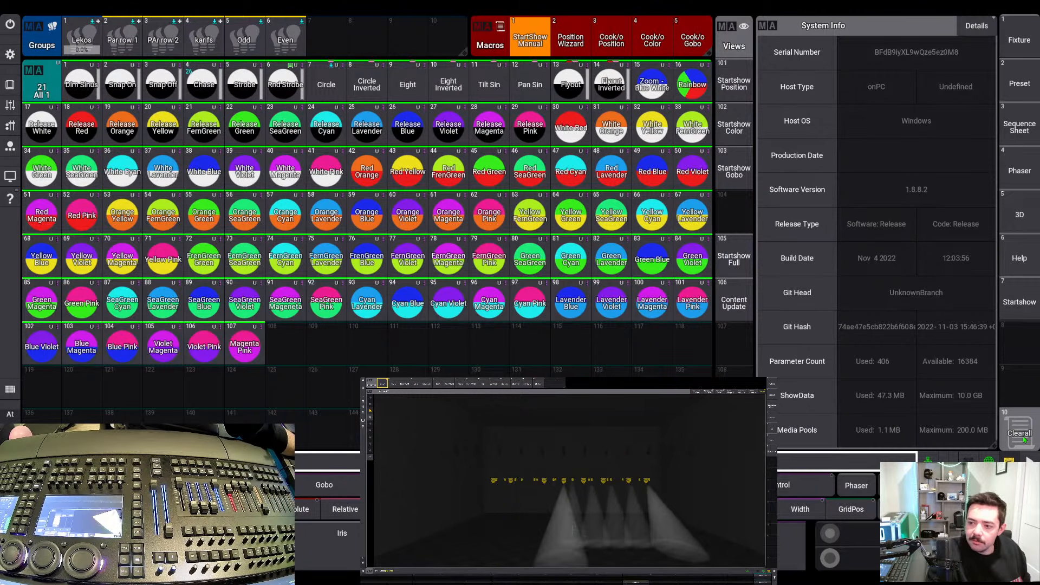
Set XGroup to 3 in MAtricks, reapply the 360-degree phase spread to the dimmer phaser, and clear the programmer
{"action": "left_click", "coordinate": [10, 389]}
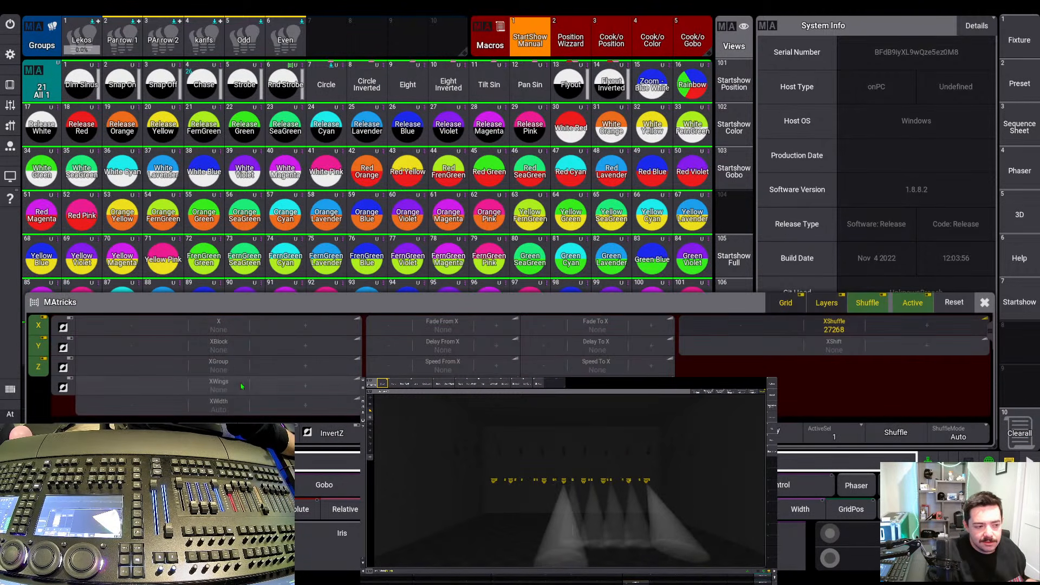
{"action": "left_click", "coordinate": [252, 368]}
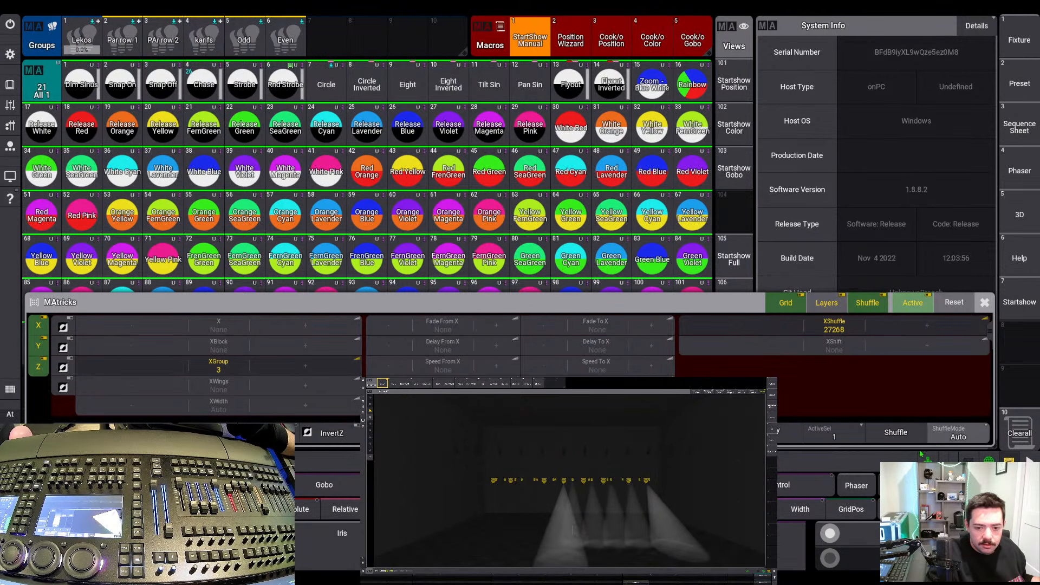
{"action": "left_click", "coordinate": [857, 486]}
{"action": "left_click", "coordinate": [980, 174]}
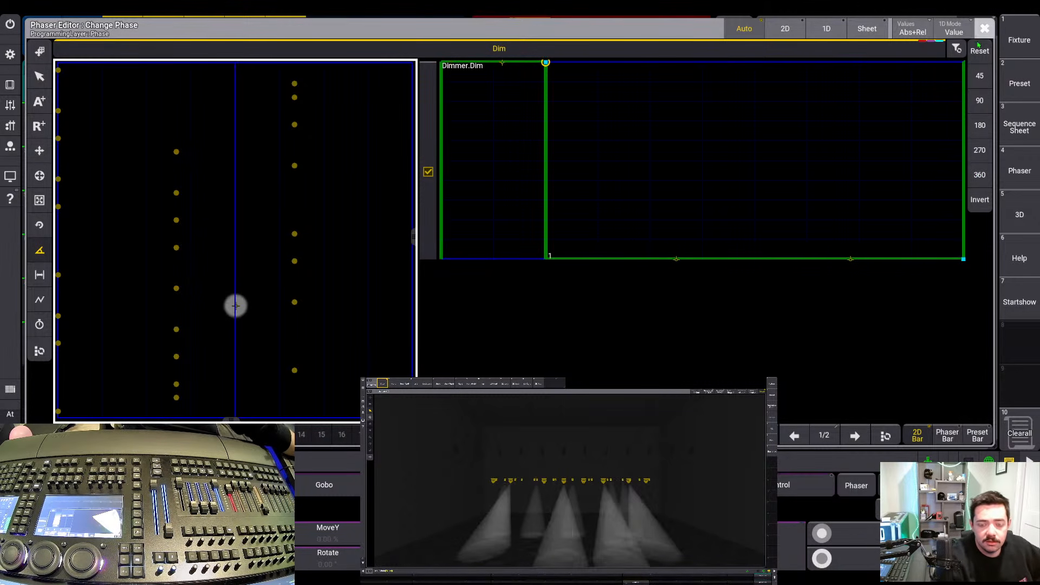
{"action": "left_click", "coordinate": [857, 488]}
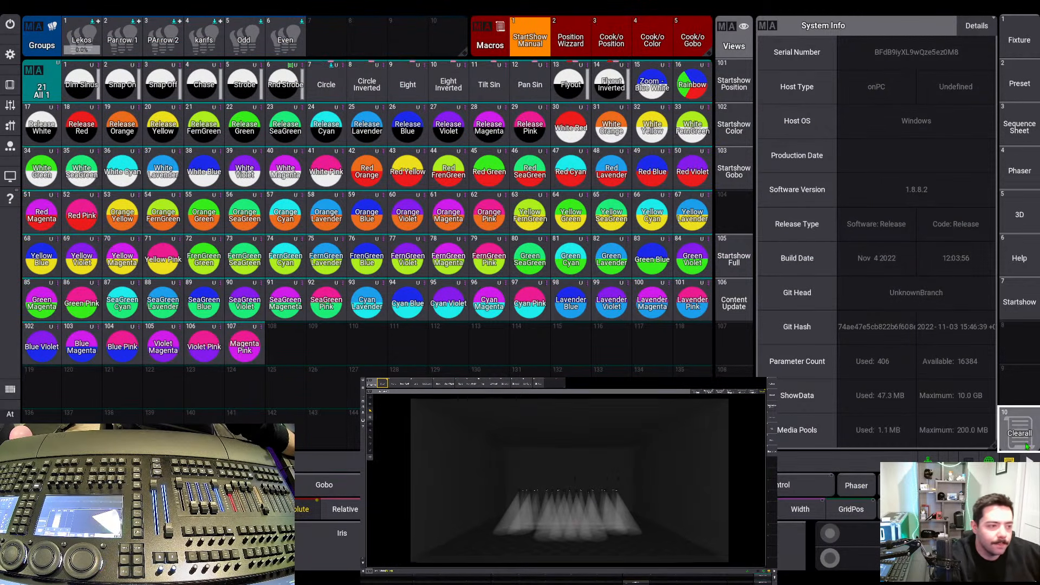
Select the Par row 1, PAr row 2 and karifs groups and apply the Dim Sinus preset to them
{"action": "left_click", "coordinate": [123, 39]}
{"action": "left_click", "coordinate": [164, 39]}
{"action": "left_click", "coordinate": [203, 40]}
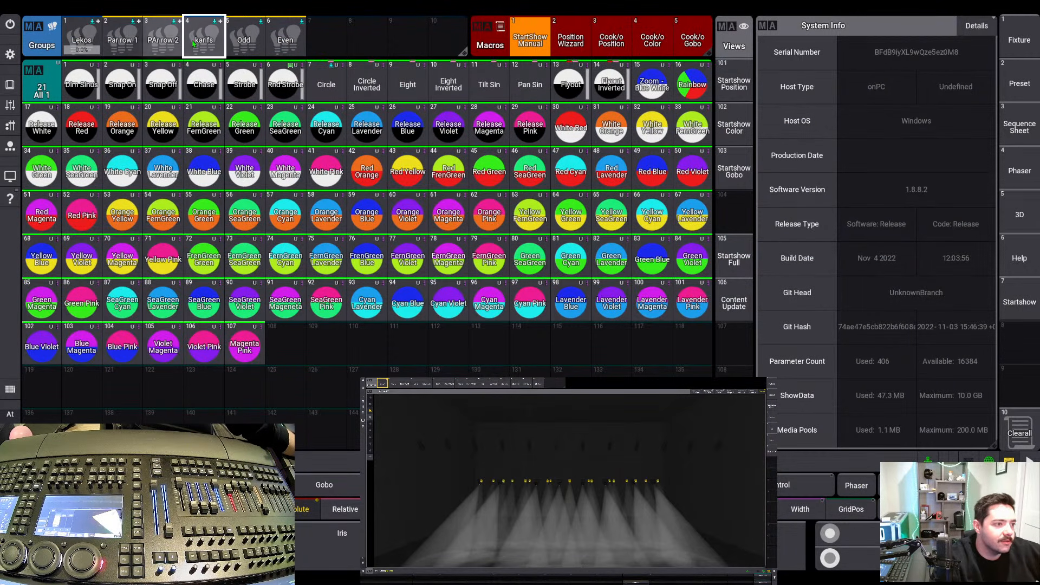
{"action": "left_click", "coordinate": [99, 91]}
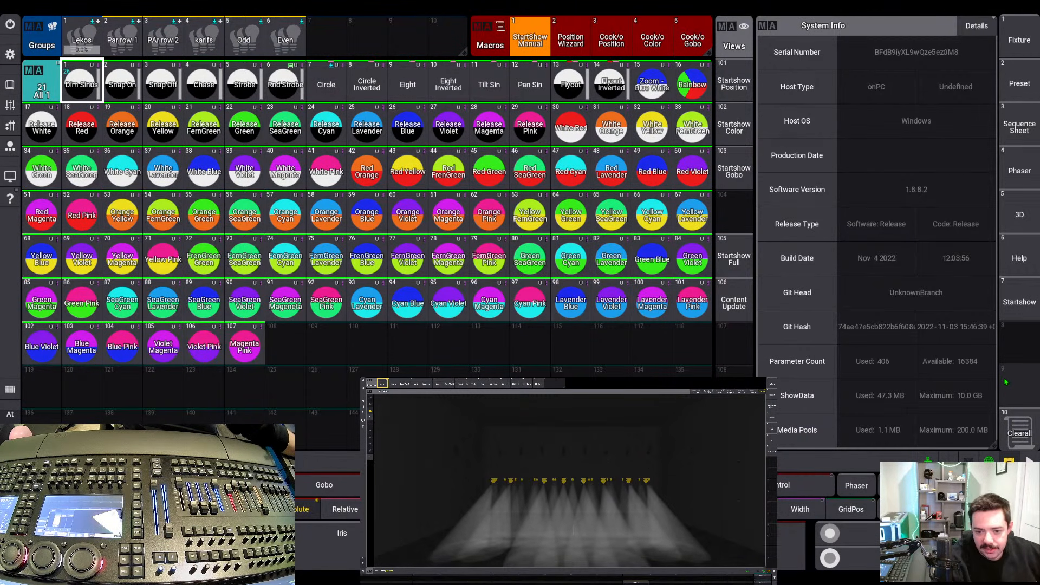
Set the selection's MAtricks X to 10 and XBlock to 5
{"action": "left_click", "coordinate": [857, 485]}
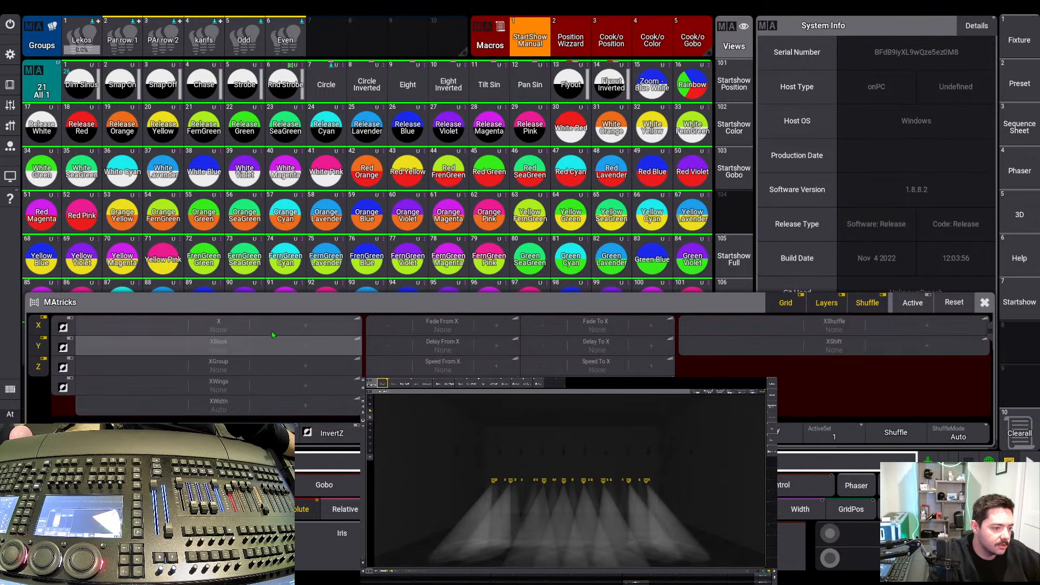
{"action": "left_click_drag", "start_coordinate": [278, 329], "coordinate": [281, 332]}
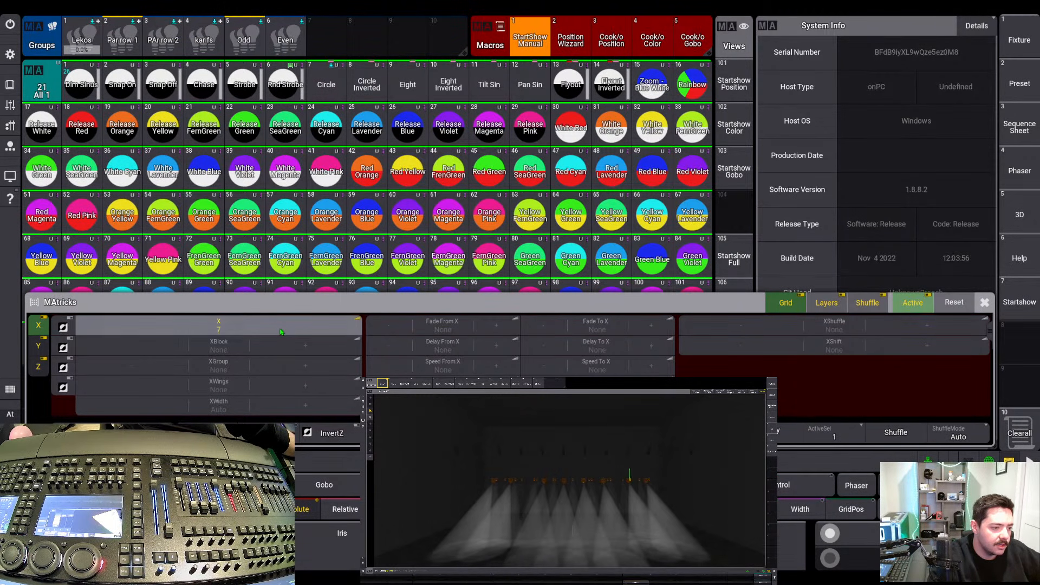
{"action": "left_click", "coordinate": [282, 331]}
{"action": "left_click", "coordinate": [281, 332]}
{"action": "left_click", "coordinate": [281, 331]}
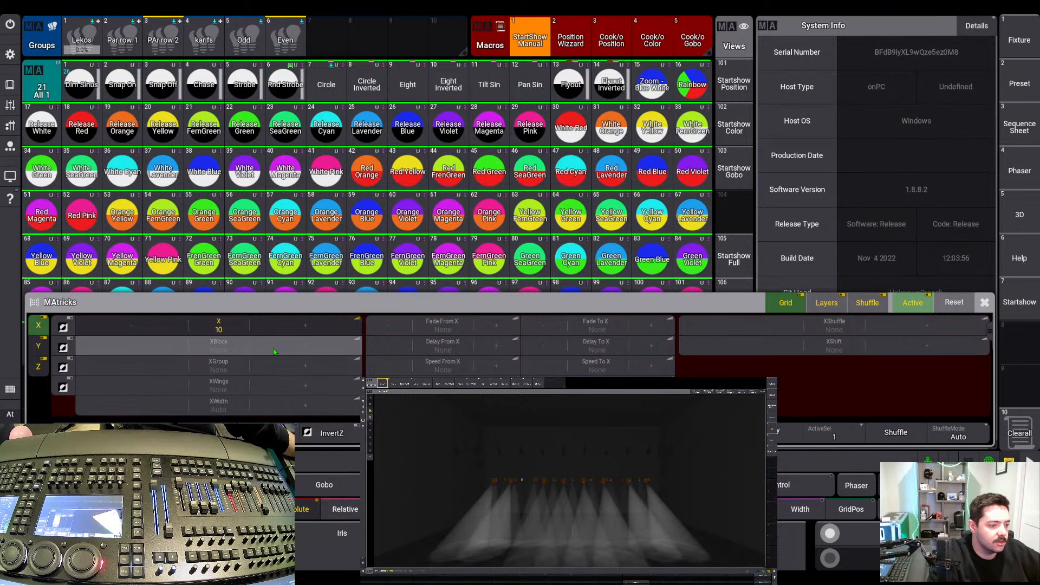
{"action": "left_click_drag", "start_coordinate": [277, 350], "coordinate": [278, 350]}
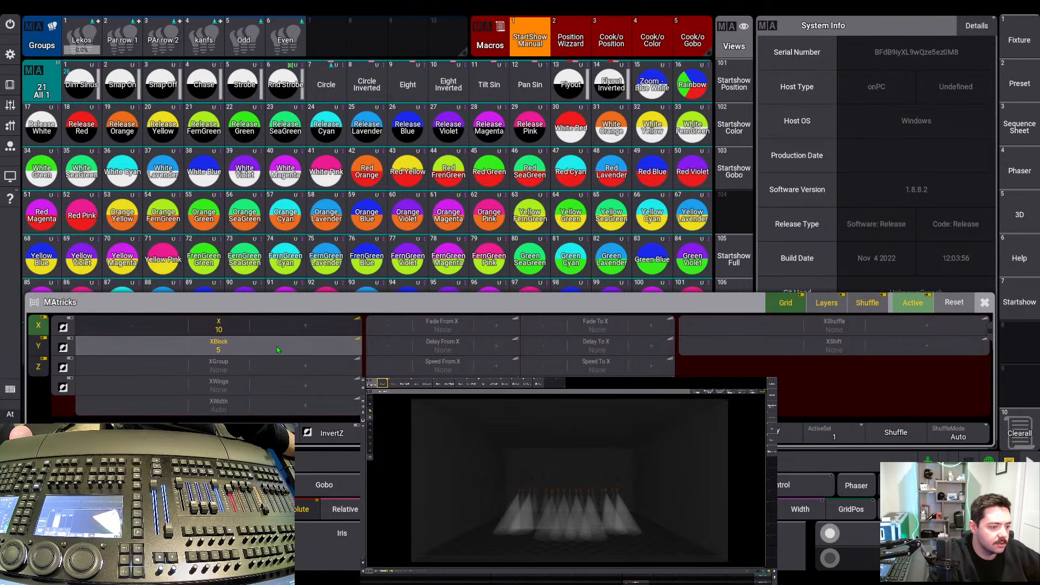
{"action": "left_click", "coordinate": [222, 349]}
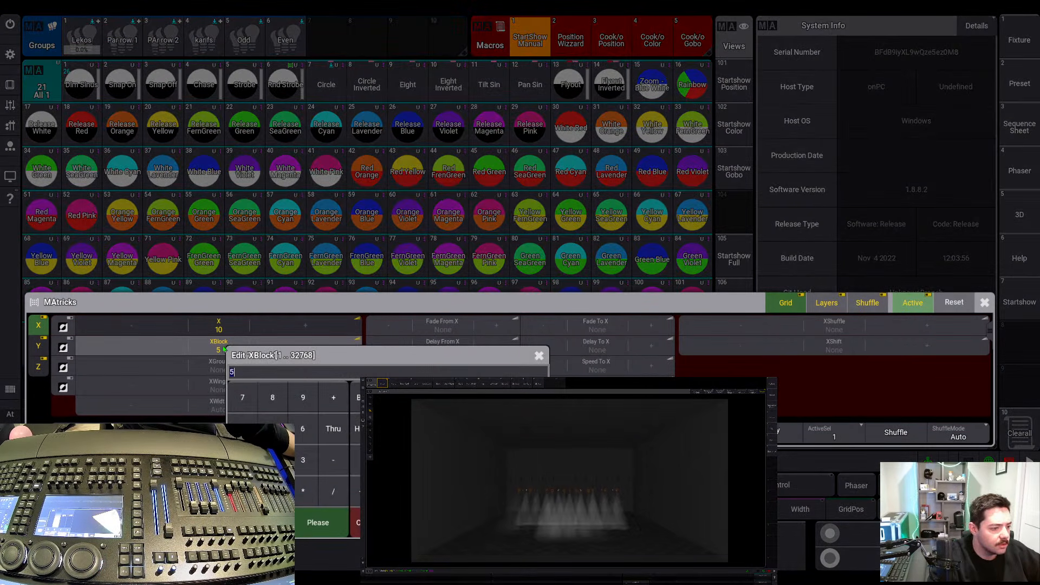
{"action": "left_click", "coordinate": [201, 349]}
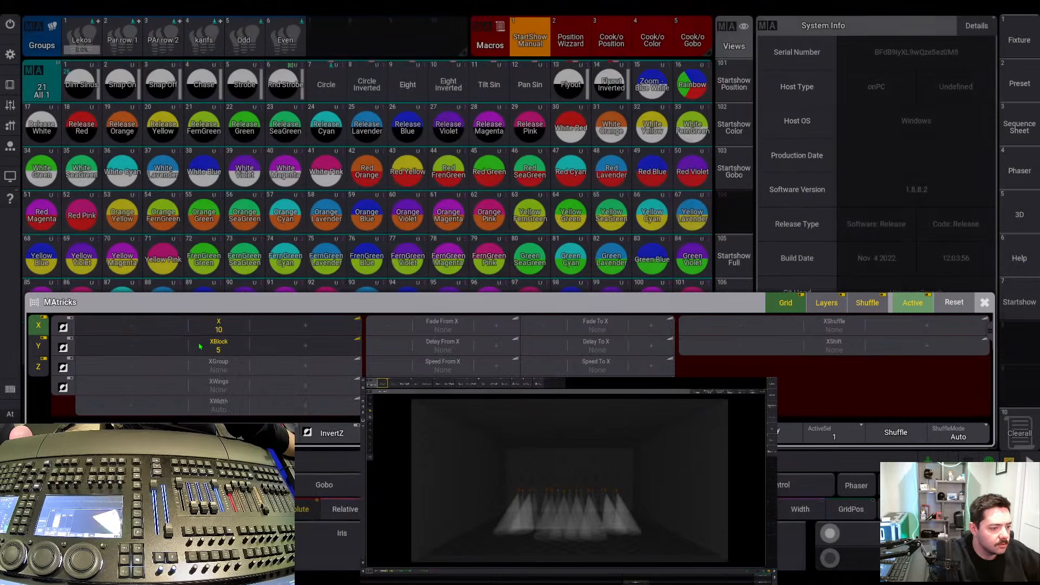
Clear the selection's XBlock and X values in MAtricks, and try an XWidth of 7
{"action": "left_click", "coordinate": [180, 351]}
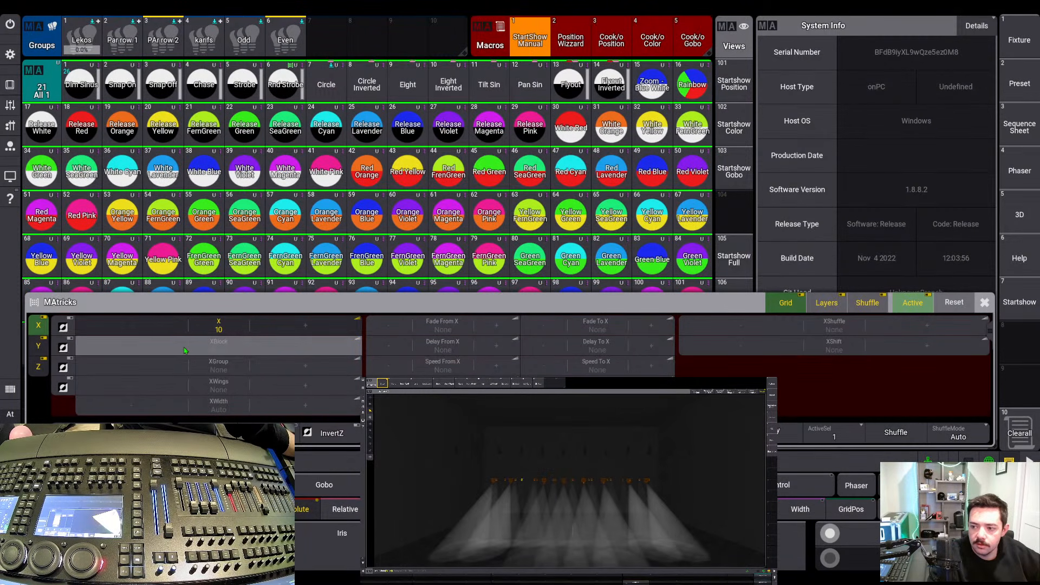
{"action": "left_click", "coordinate": [857, 487]}
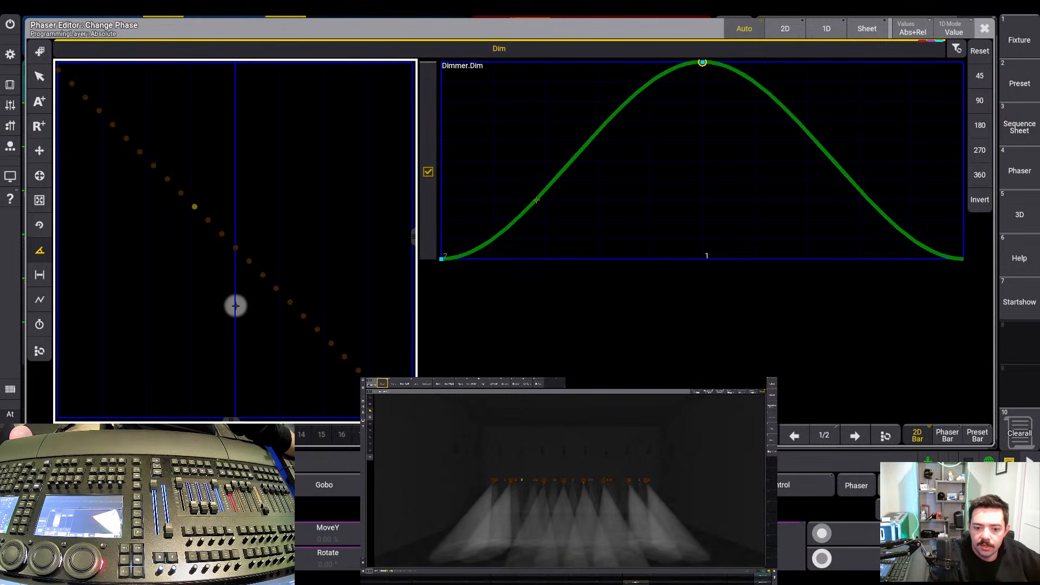
{"action": "key", "text": "Escape"}
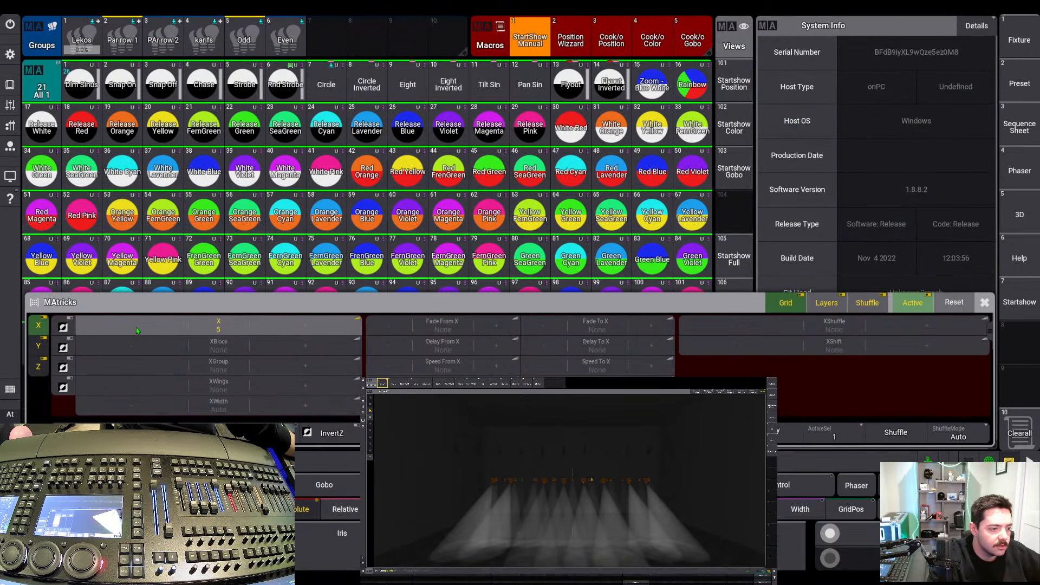
{"action": "left_click", "coordinate": [138, 330]}
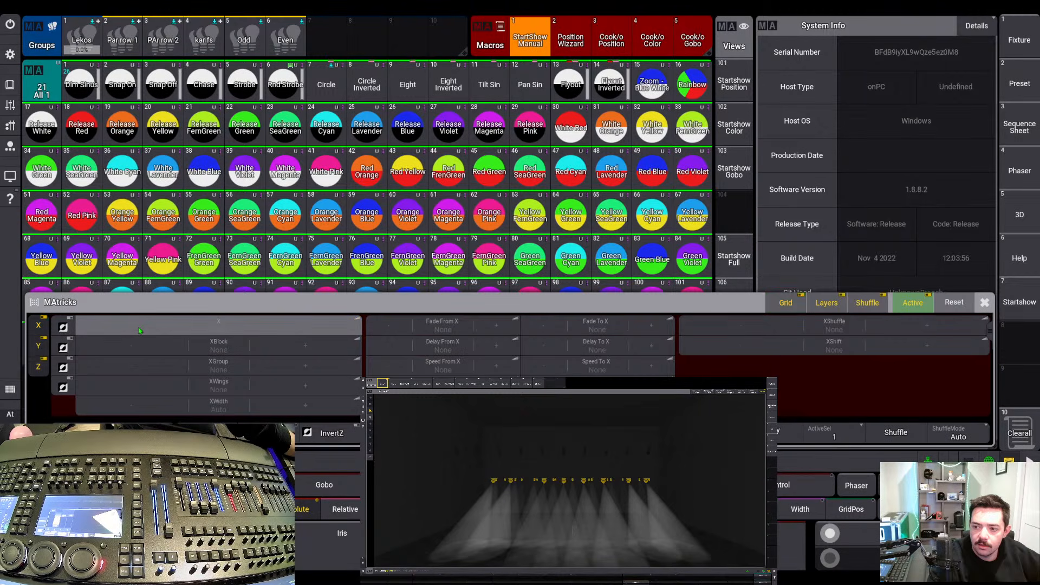
{"action": "left_click", "coordinate": [265, 405]}
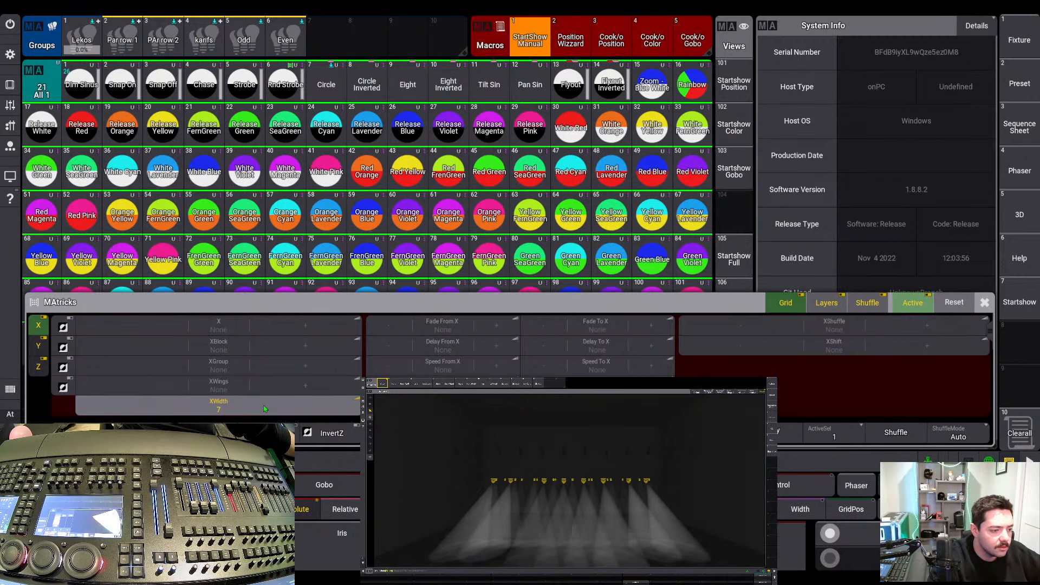
{"action": "left_click", "coordinate": [184, 405]}
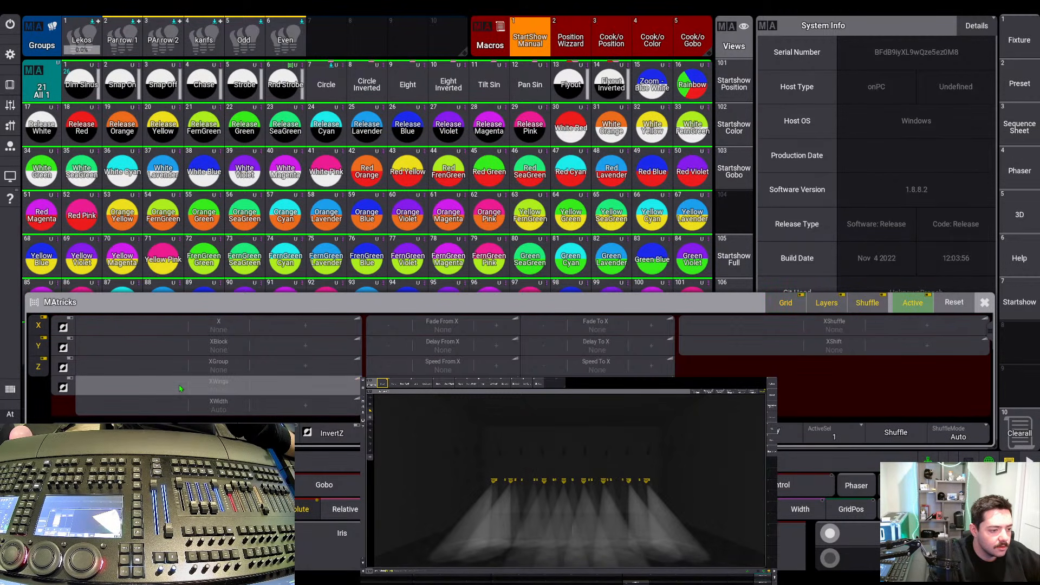
Set XGroup to 2 and XBlock to 2 in MAtricks, and spread the dimmer phaser's phase over 360 degrees
{"action": "left_click", "coordinate": [255, 369]}
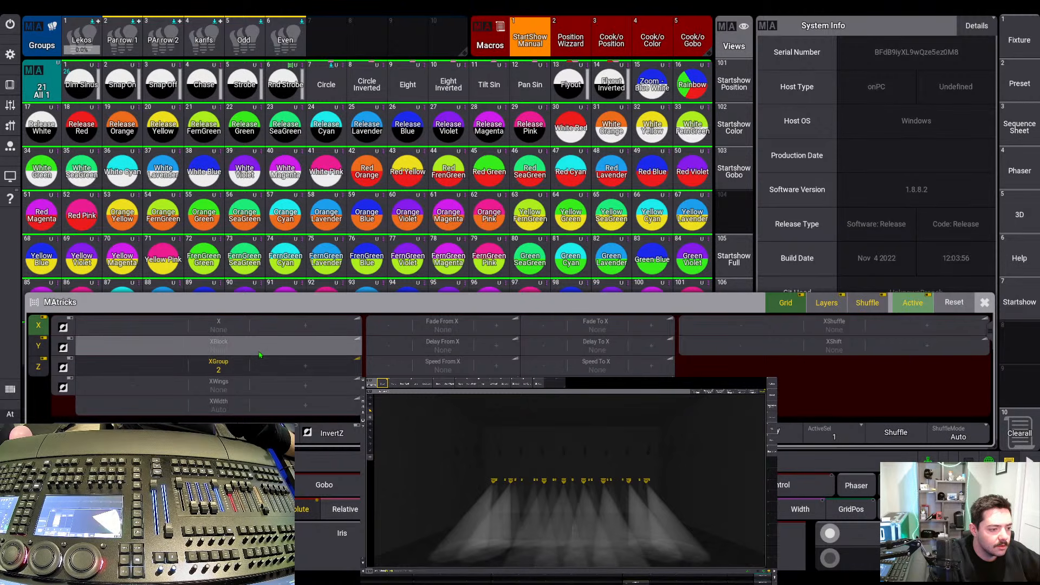
{"action": "left_click", "coordinate": [261, 351]}
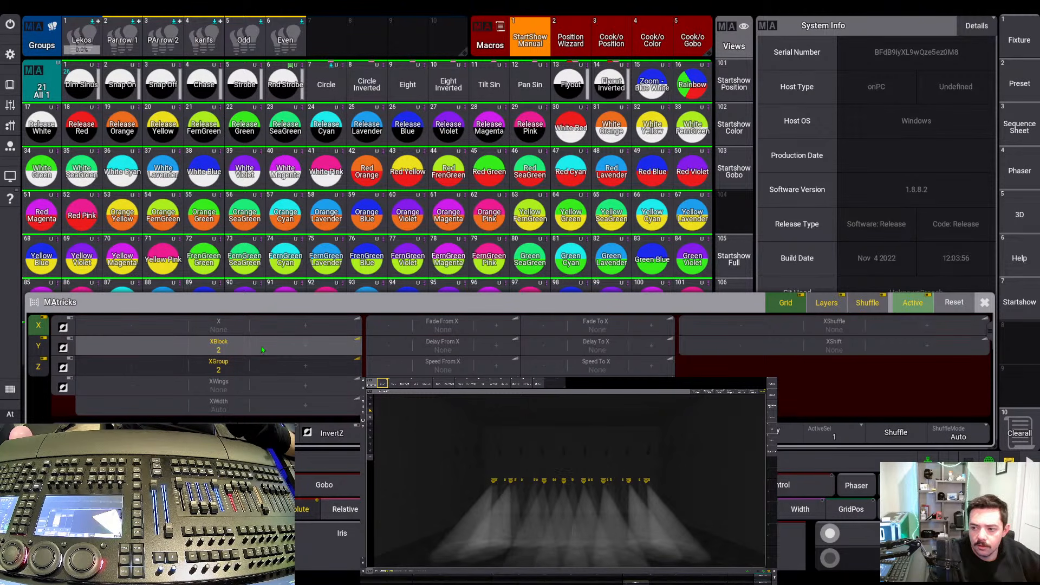
{"action": "left_click", "coordinate": [857, 486]}
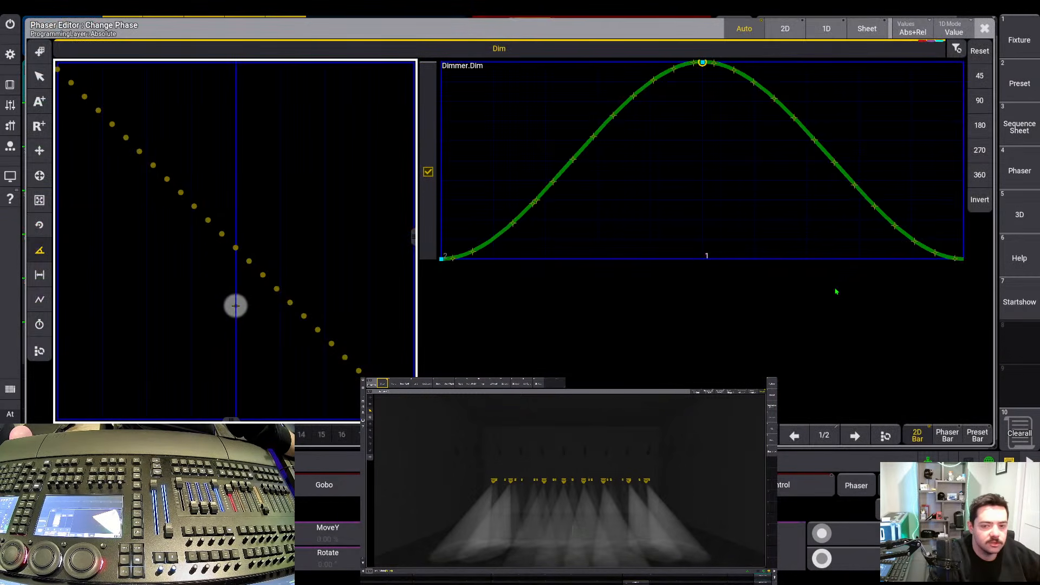
{"action": "left_click", "coordinate": [981, 175]}
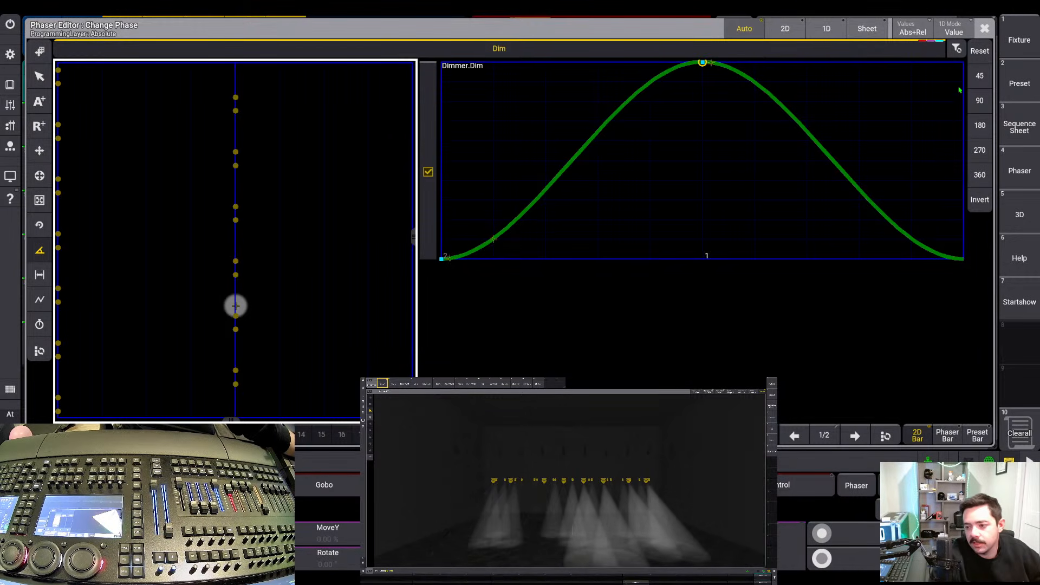
{"action": "left_click", "coordinate": [986, 28]}
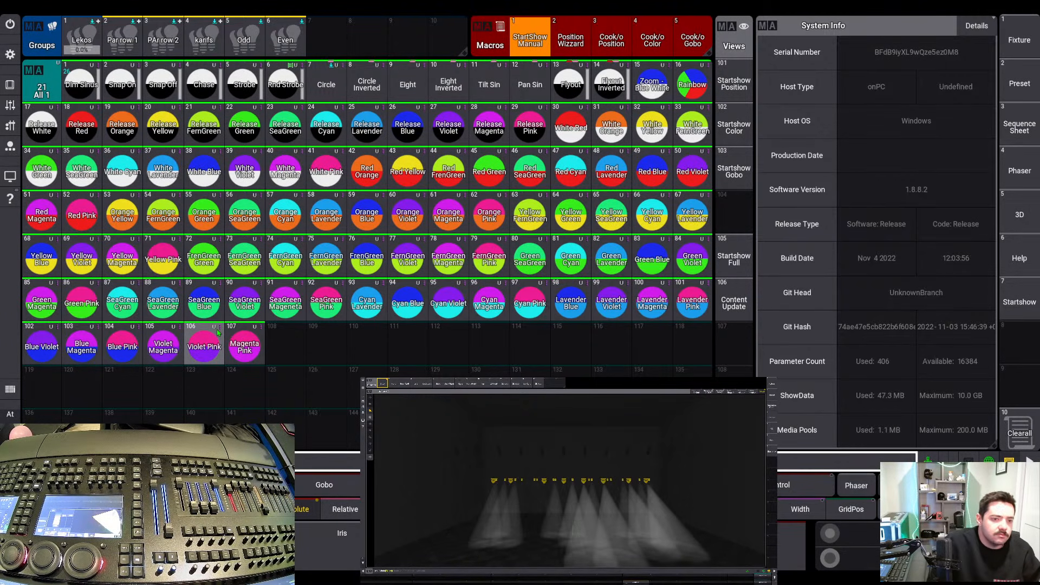
Apply the Rainbow preset to the selection, reset its MAtricks, and spread the dimmer and RGB phasers' phase over 360 degrees
{"action": "left_click", "coordinate": [694, 85]}
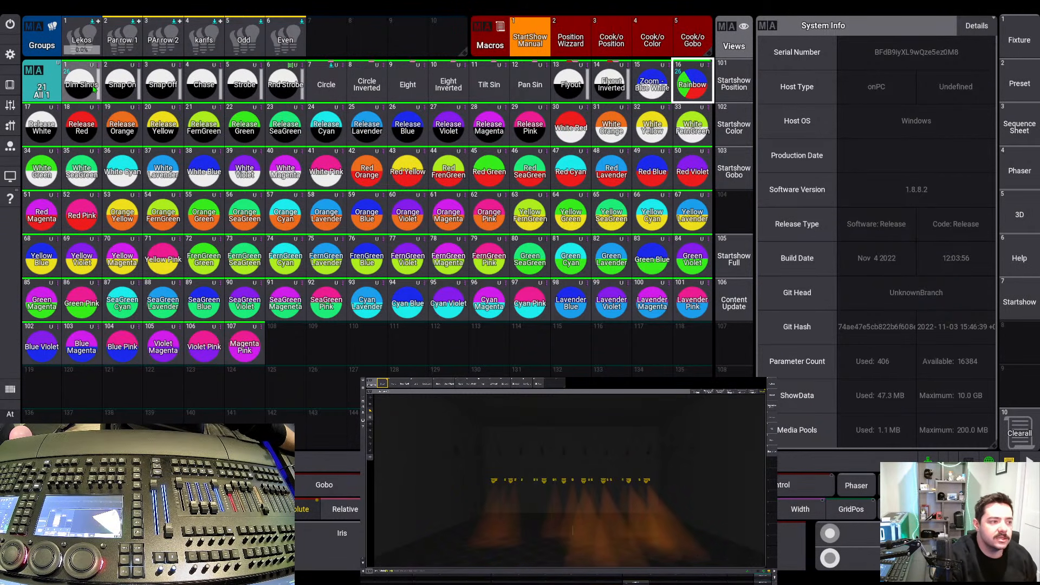
{"action": "left_click", "coordinate": [869, 485]}
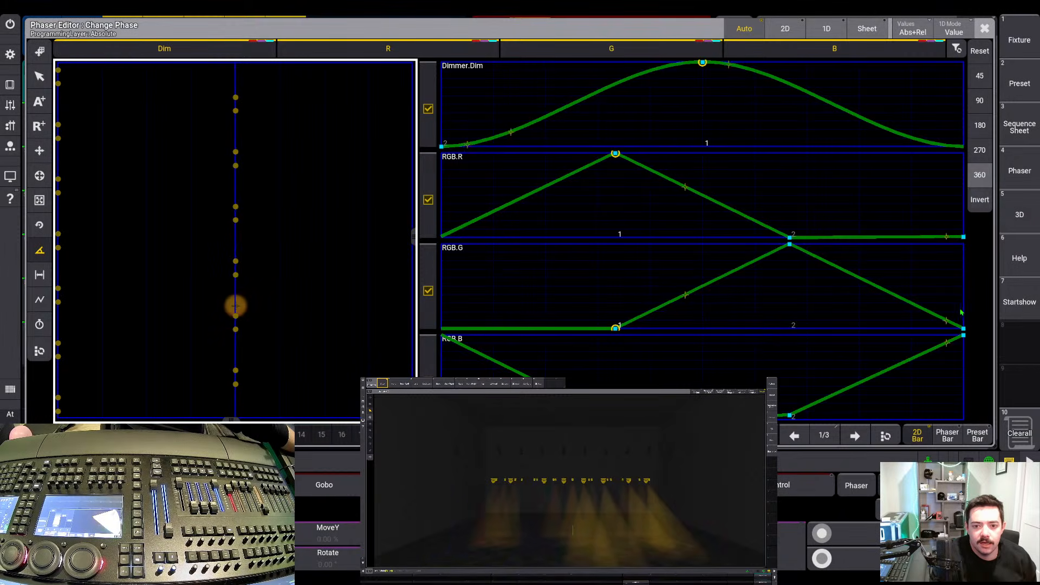
{"action": "left_click", "coordinate": [898, 485]}
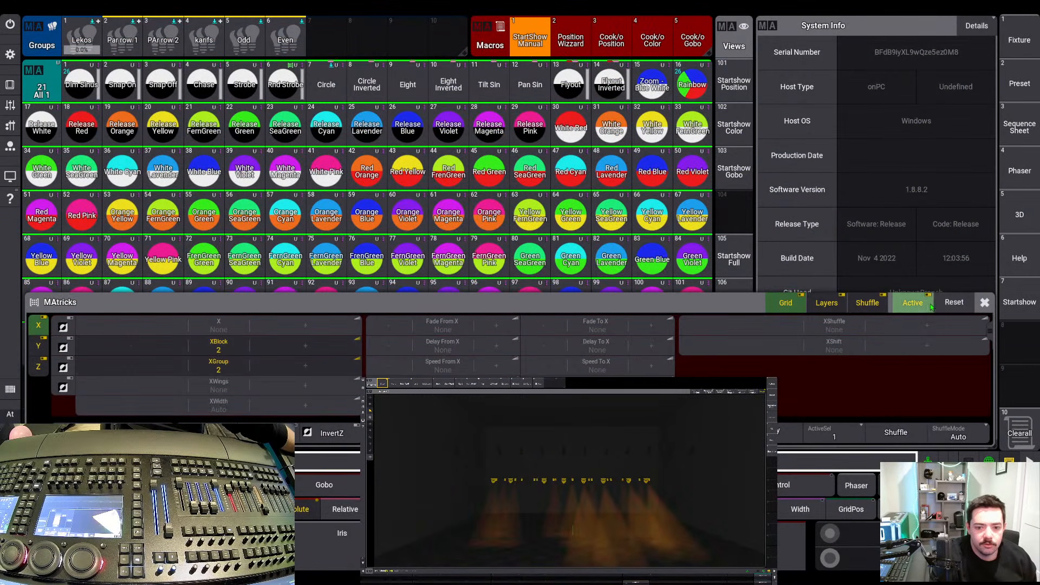
{"action": "left_click", "coordinate": [953, 303]}
{"action": "left_click", "coordinate": [857, 486]}
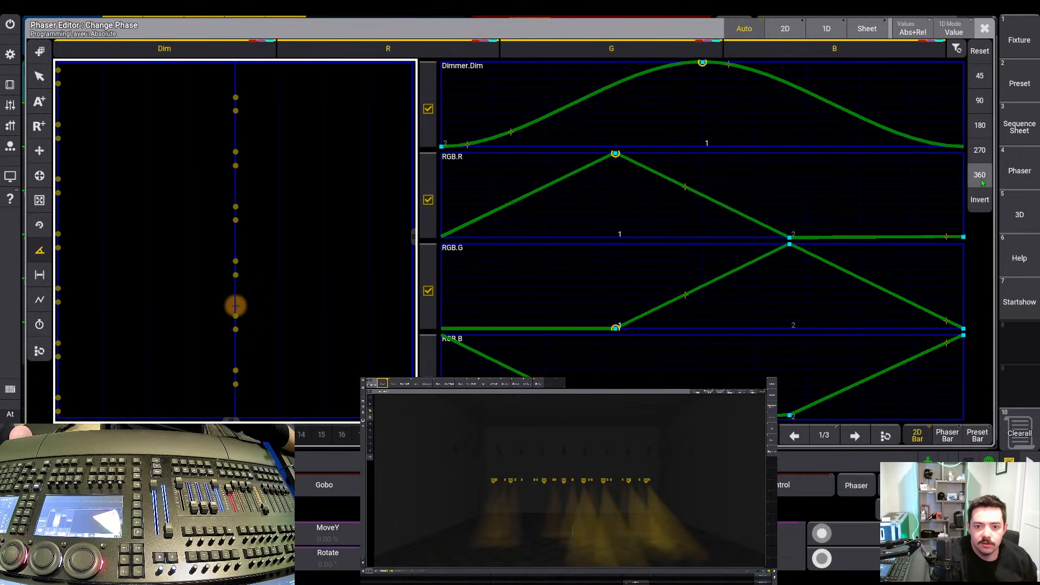
{"action": "left_click", "coordinate": [982, 182]}
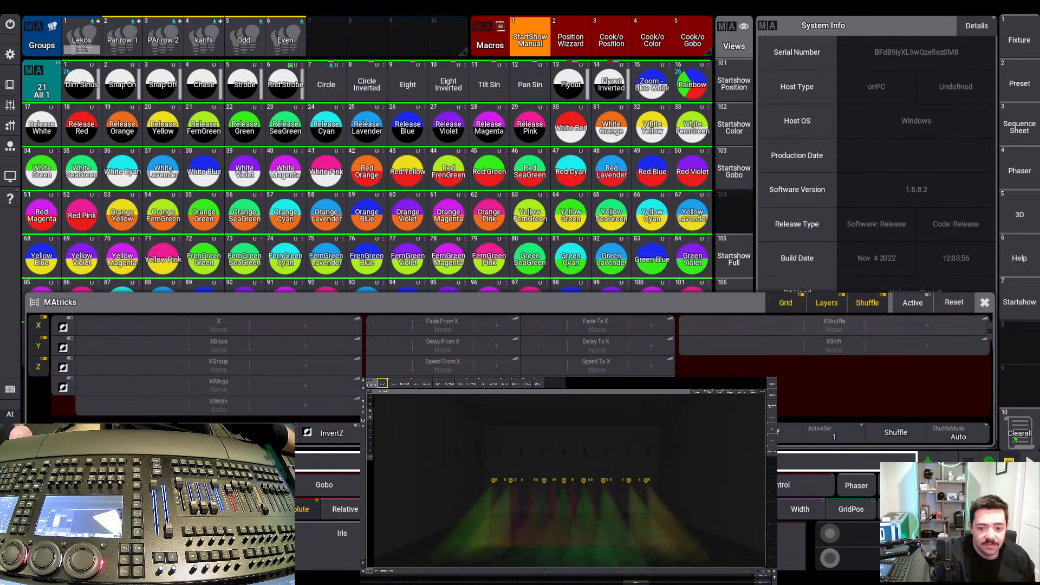
{"action": "left_click", "coordinate": [985, 302]}
Clear the programmer and apply the Red SeaGreen and Snap On presets to the selected fixture groups
{"action": "left_click", "coordinate": [1020, 430]}
{"action": "left_click", "coordinate": [539, 182]}
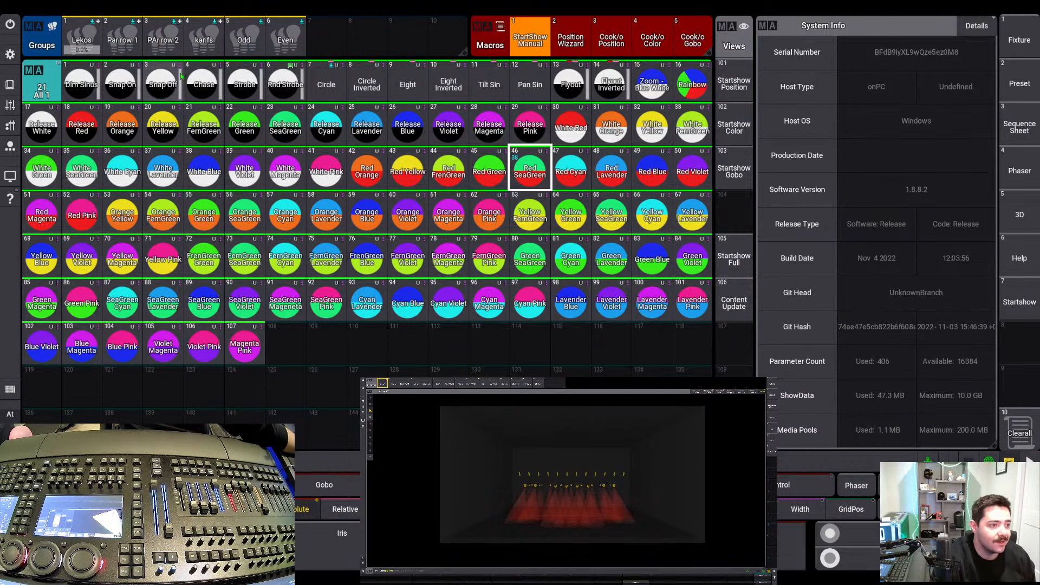
{"action": "left_click", "coordinate": [134, 90]}
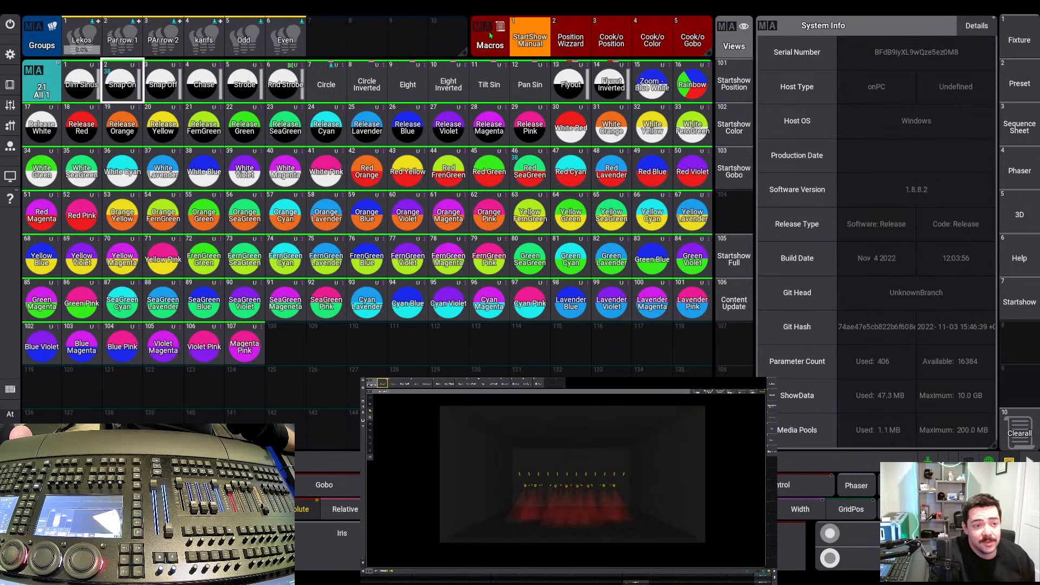
Import the library macro "import predefined phaser" into empty Macro 6
{"action": "scroll", "coordinate": [586, 41], "scroll_direction": "down", "scroll_amount": 1}
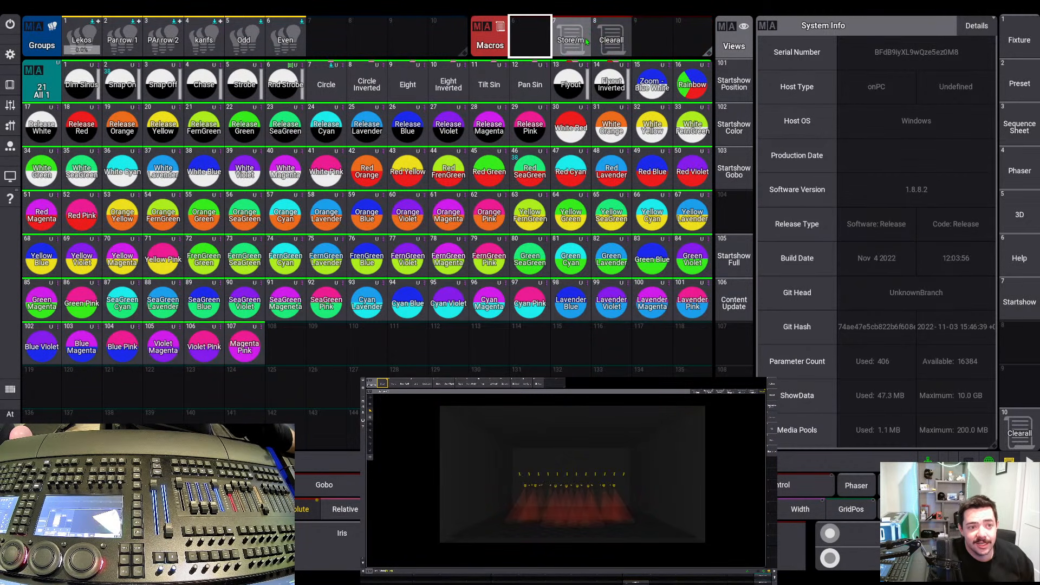
{"action": "left_click", "coordinate": [542, 33]}
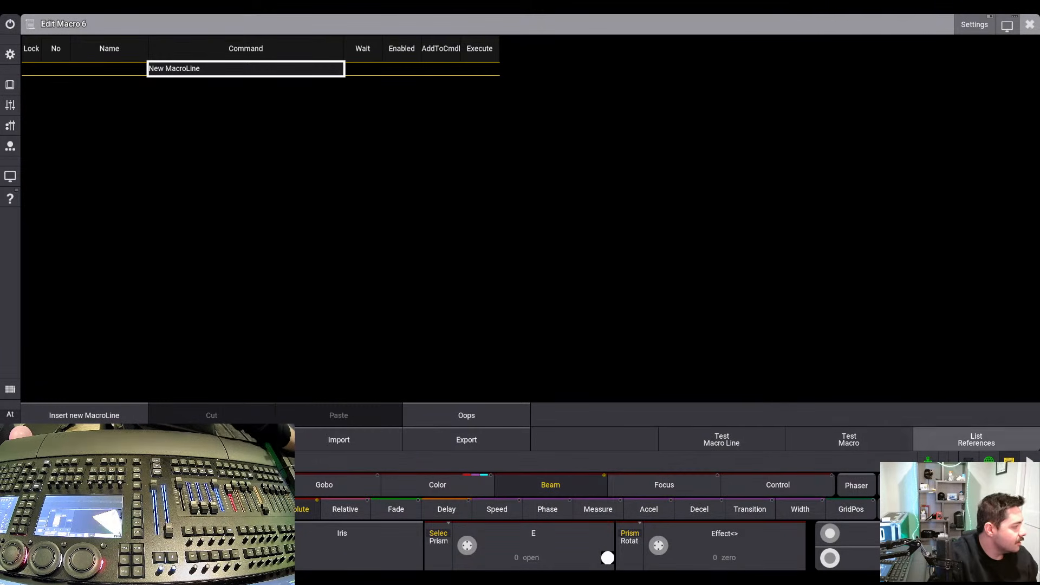
{"action": "left_click", "coordinate": [353, 437]}
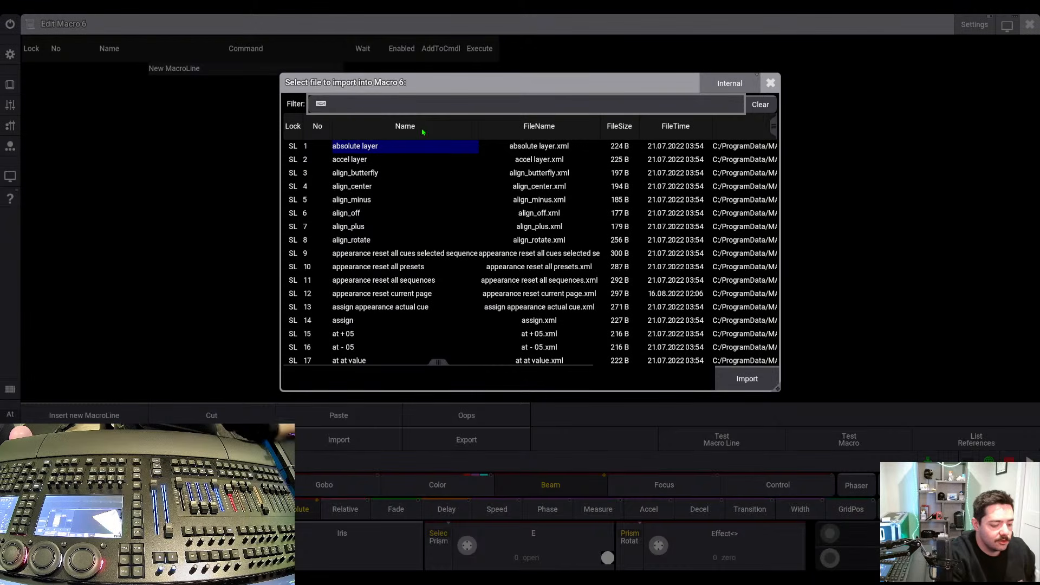
{"action": "type", "text": "im"}
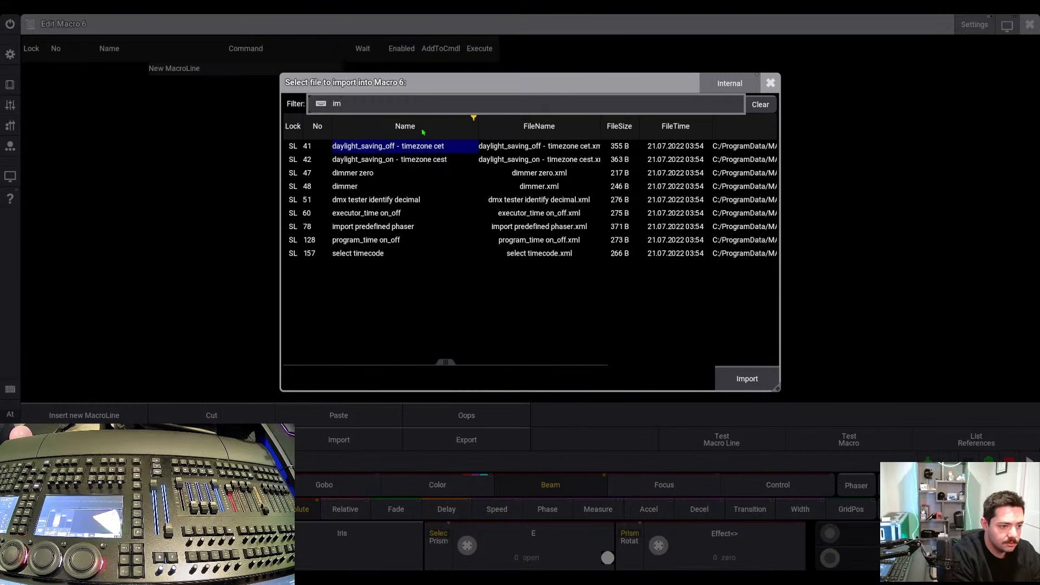
{"action": "left_click", "coordinate": [366, 227]}
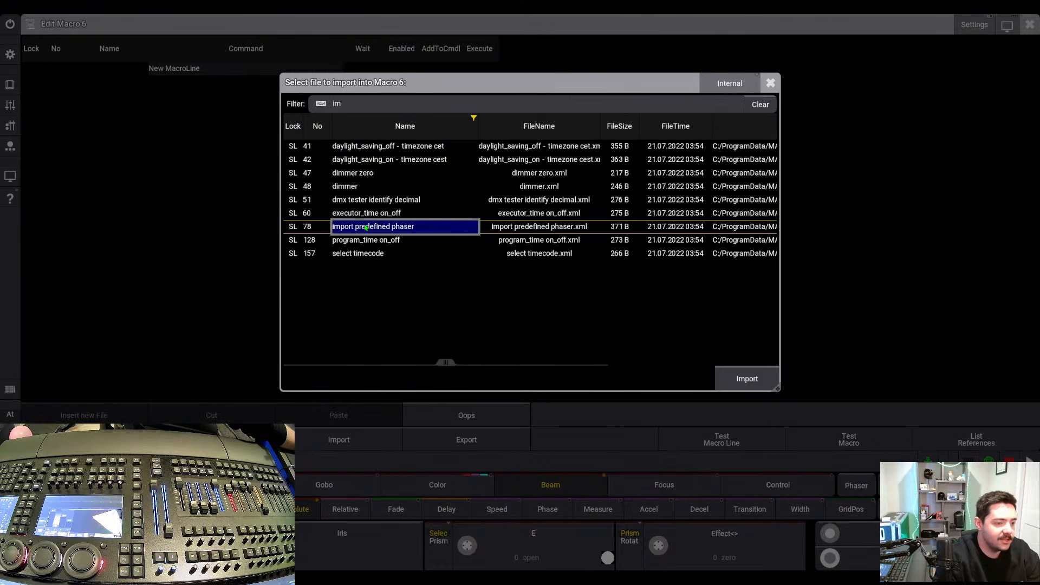
{"action": "left_click", "coordinate": [760, 379]}
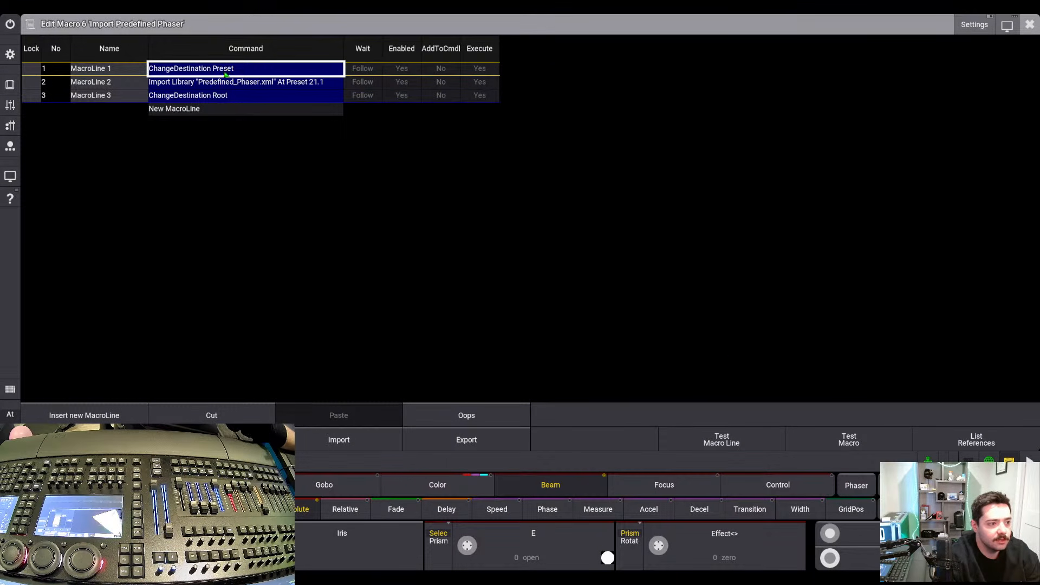
{"action": "left_click", "coordinate": [1030, 24]}
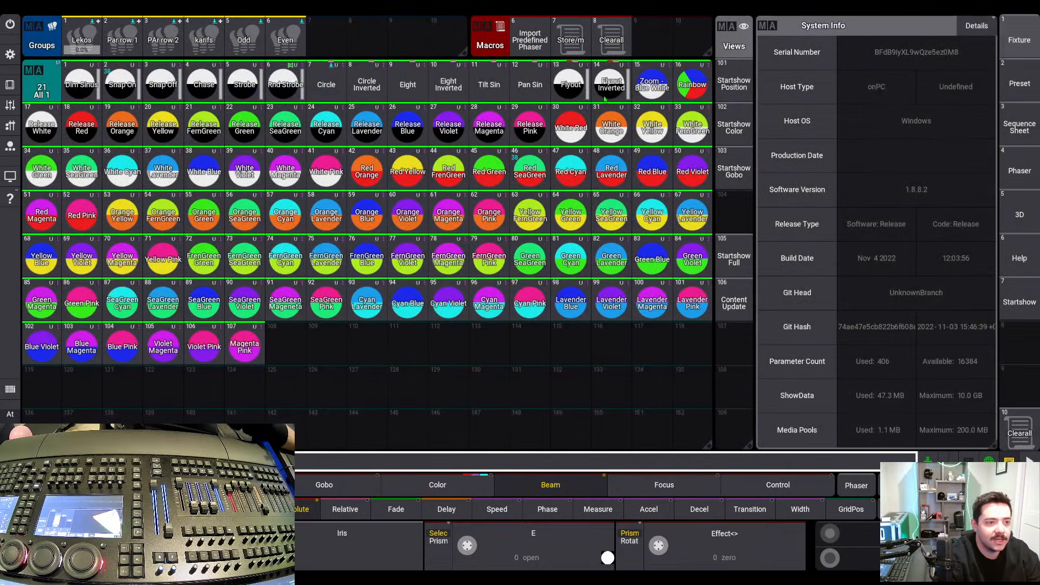
Run the Import Predefined Phaser macro to load the predefined phasers into the All 1 preset pool, and clear the programmer
{"action": "left_click", "coordinate": [534, 43]}
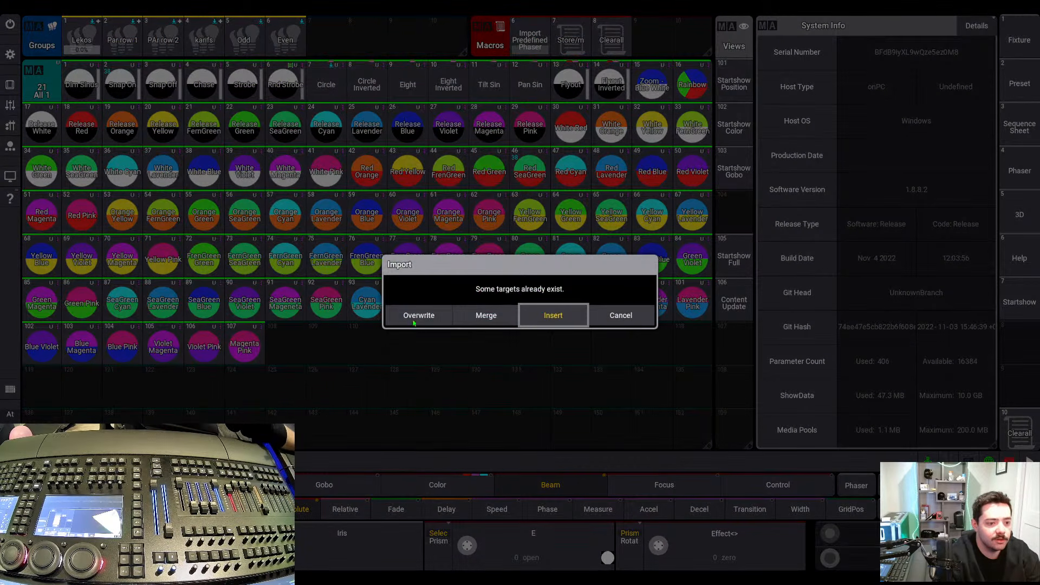
{"action": "left_click", "coordinate": [545, 316]}
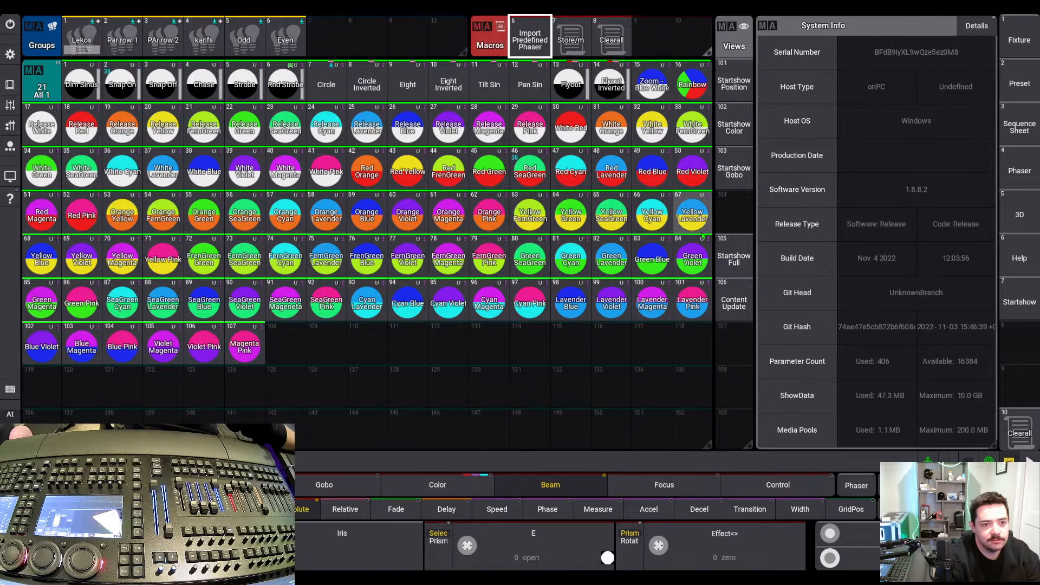
{"action": "left_click", "coordinate": [1025, 447]}
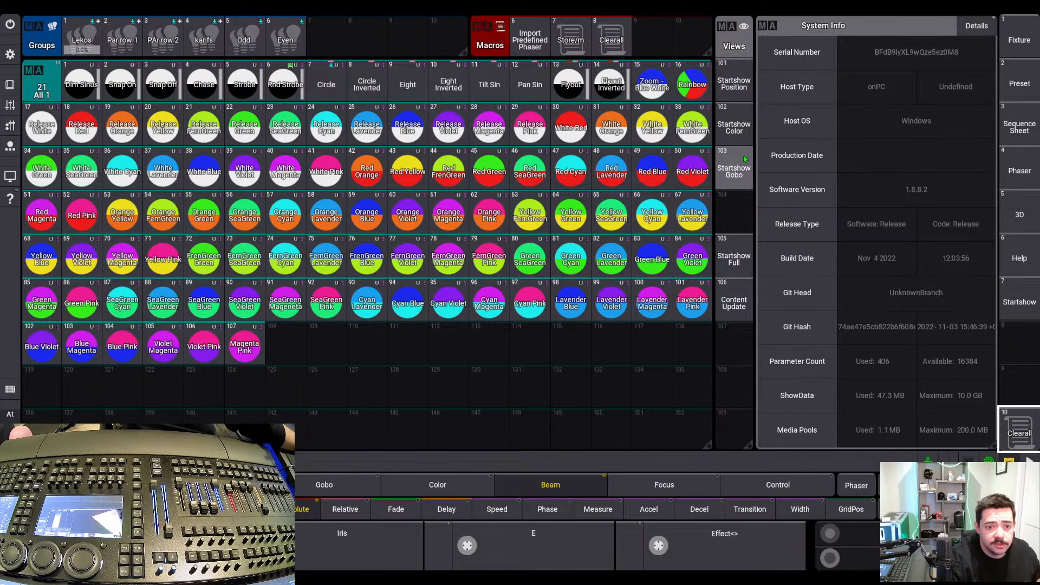
Show the Color layout and set the PAr row 2 group to green
{"action": "left_click", "coordinate": [734, 82]}
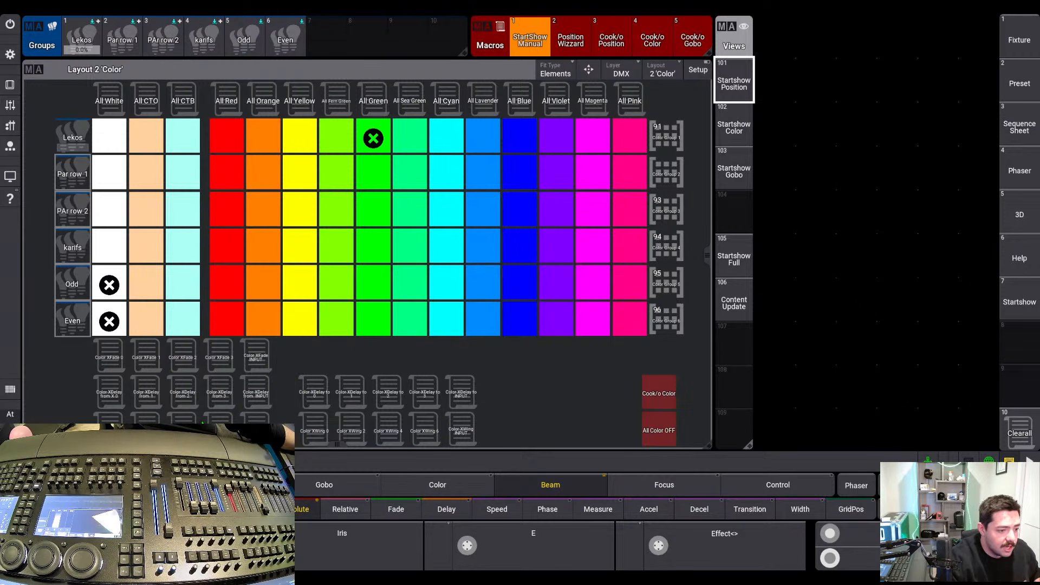
{"action": "left_click", "coordinate": [380, 212]}
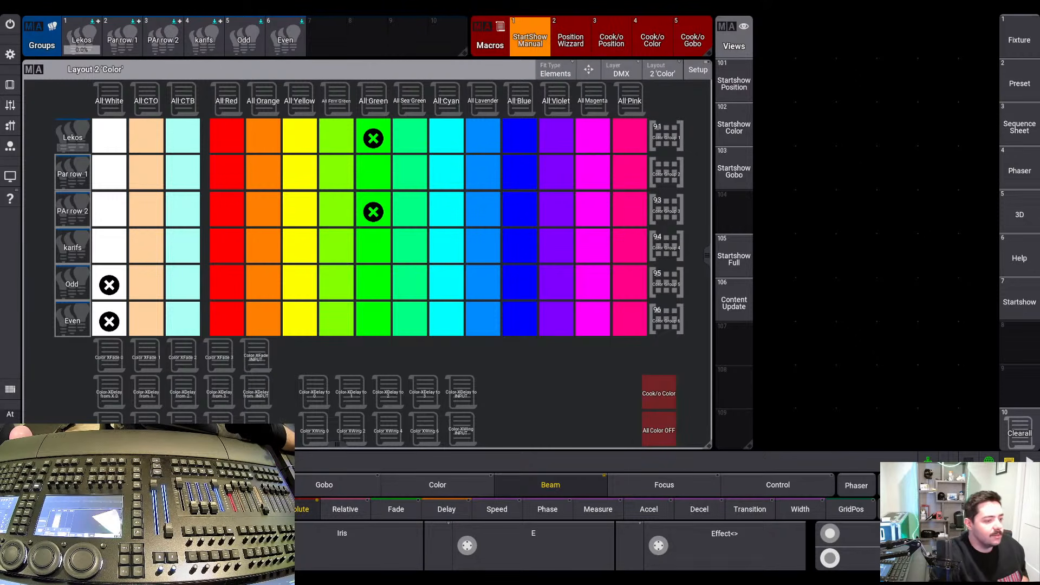
Examine the command lines of the Color XGroup 4 and Color XGroup 3 macros and the recipe of PAr row 2's Full Green sequence
{"action": "right_click", "coordinate": [179, 420]}
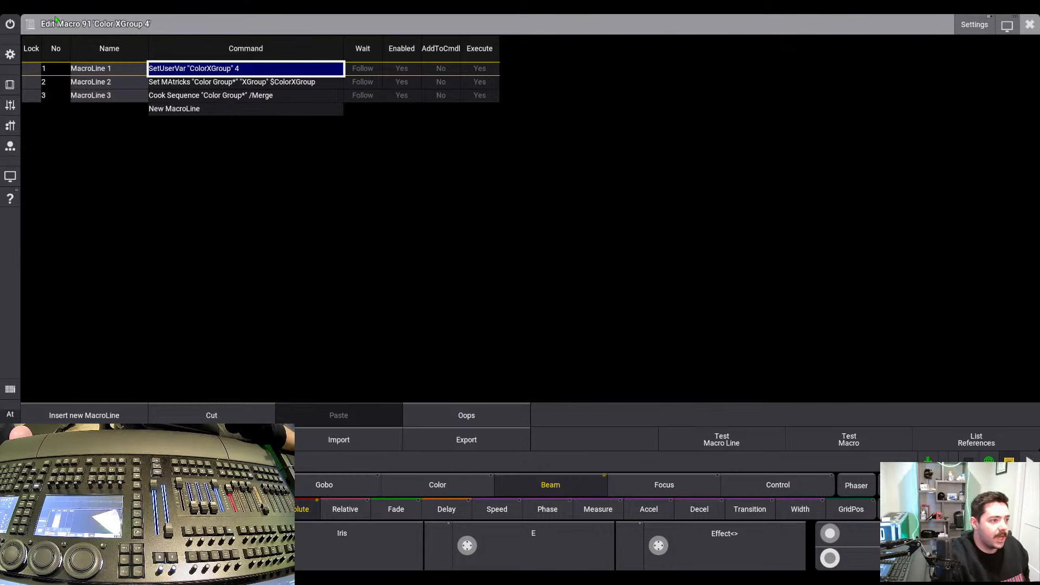
{"action": "left_click", "coordinate": [1029, 25]}
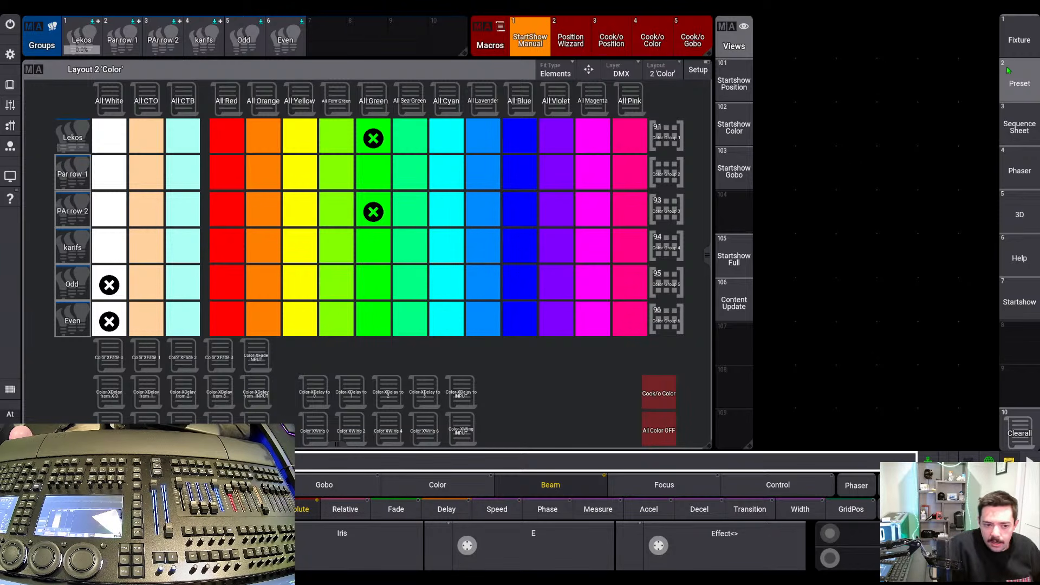
{"action": "left_click", "coordinate": [1007, 67]}
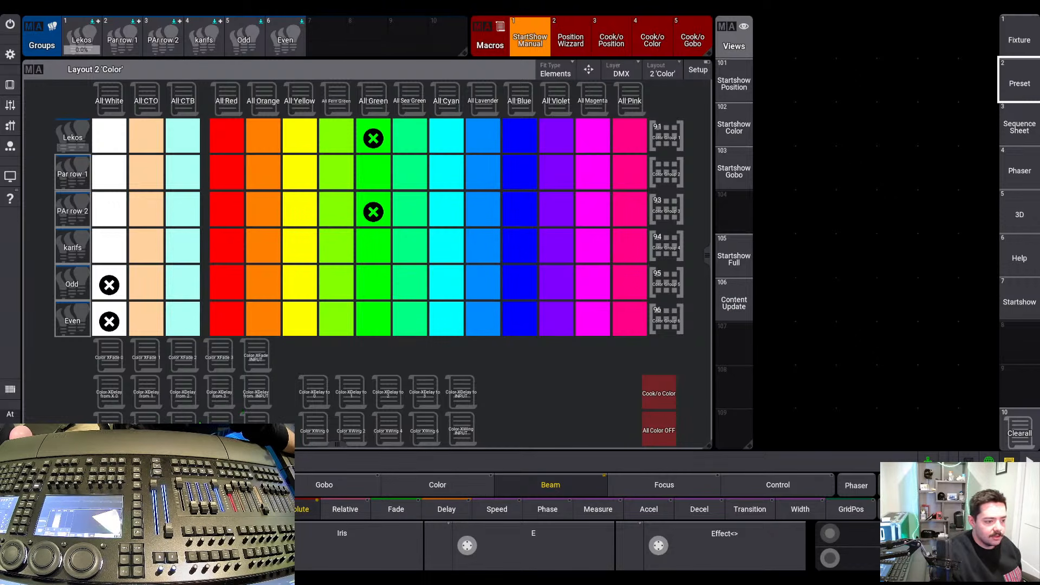
{"action": "right_click", "coordinate": [183, 430]}
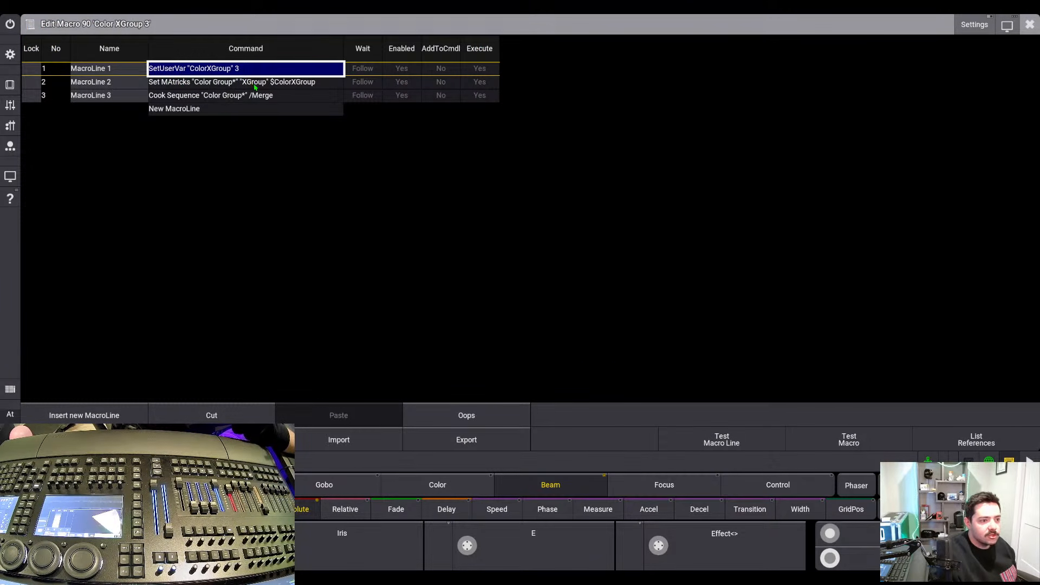
{"action": "left_click", "coordinate": [1031, 25]}
{"action": "right_click", "coordinate": [380, 217]}
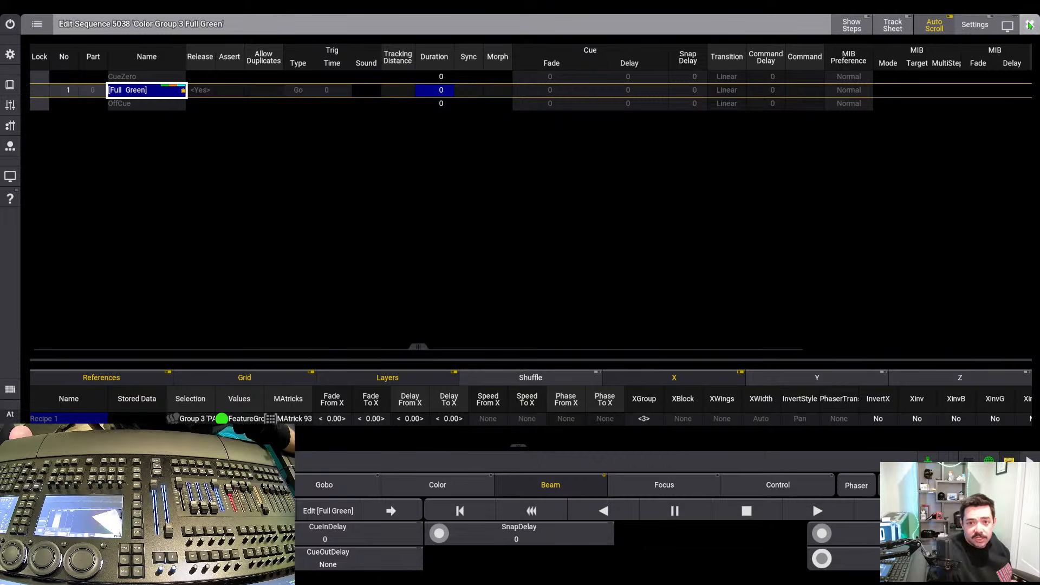
Close the sequence editor and locate MA_StartShow.show among the internal drive's Demo Shows in the backup load list, without loading it
{"action": "left_click", "coordinate": [1030, 24]}
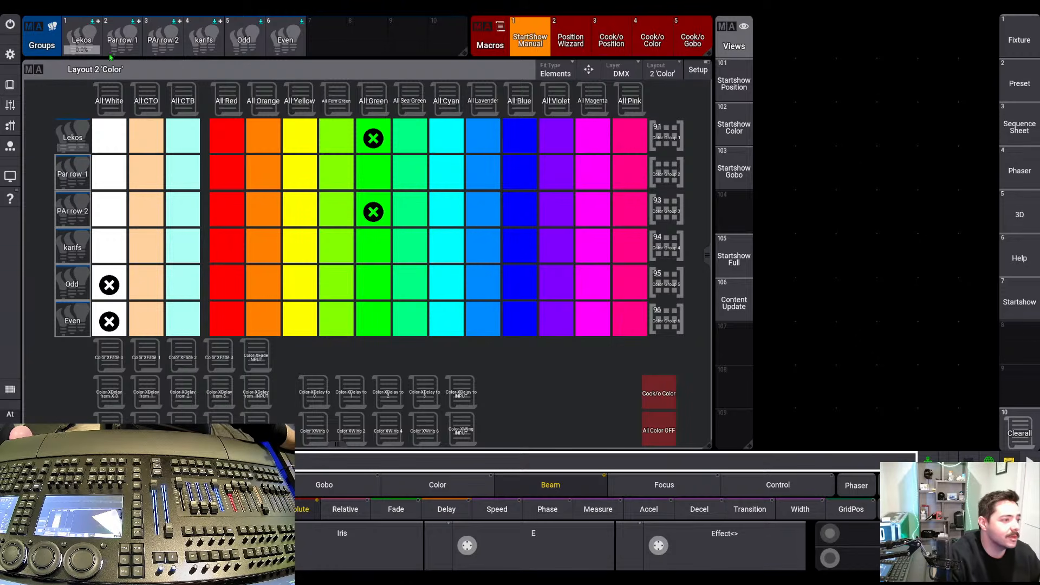
{"action": "left_click", "coordinate": [9, 55]}
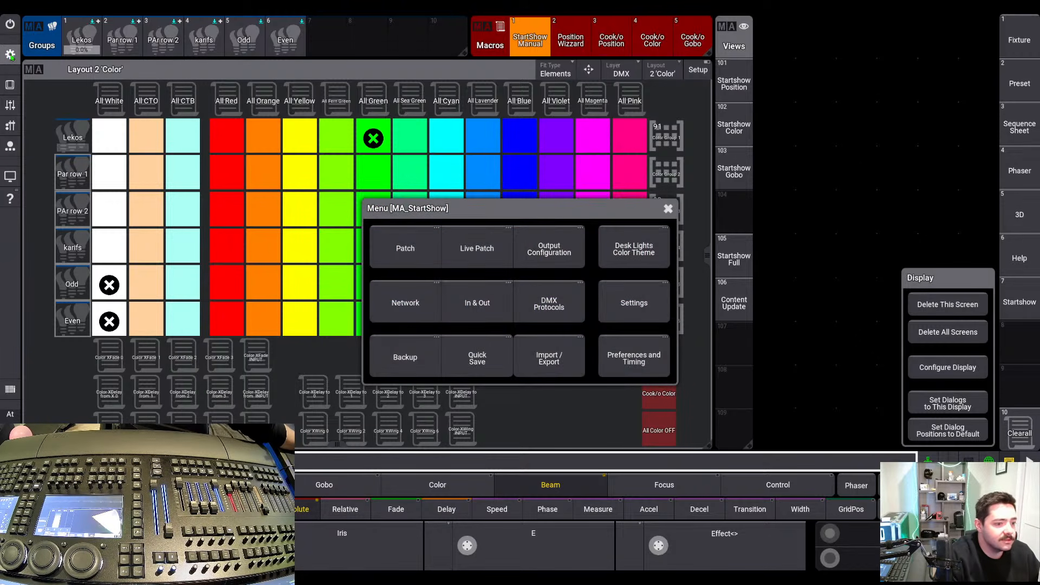
{"action": "left_click", "coordinate": [420, 358]}
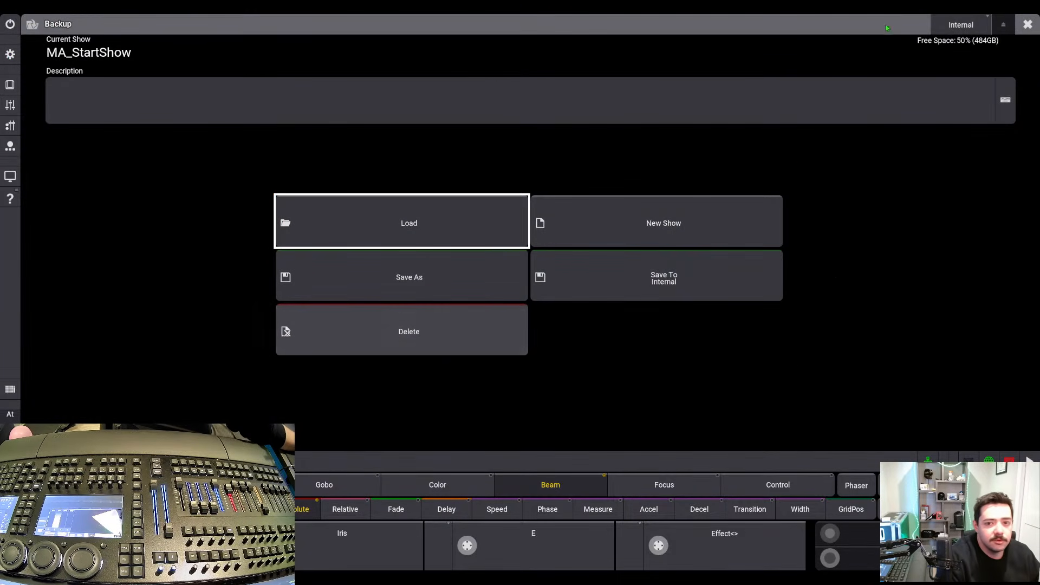
{"action": "left_click", "coordinate": [457, 229]}
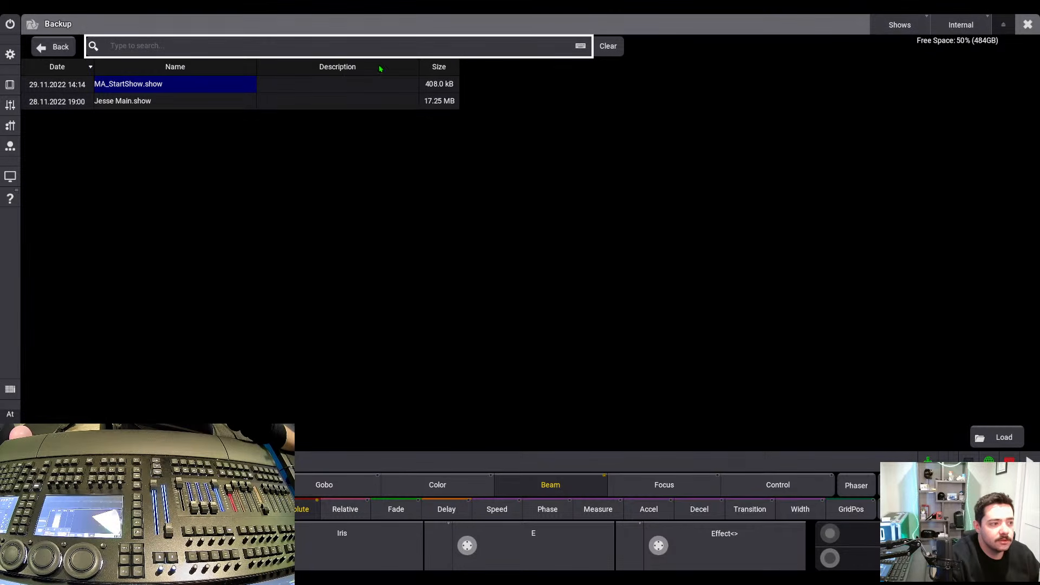
{"action": "left_click", "coordinate": [915, 27]}
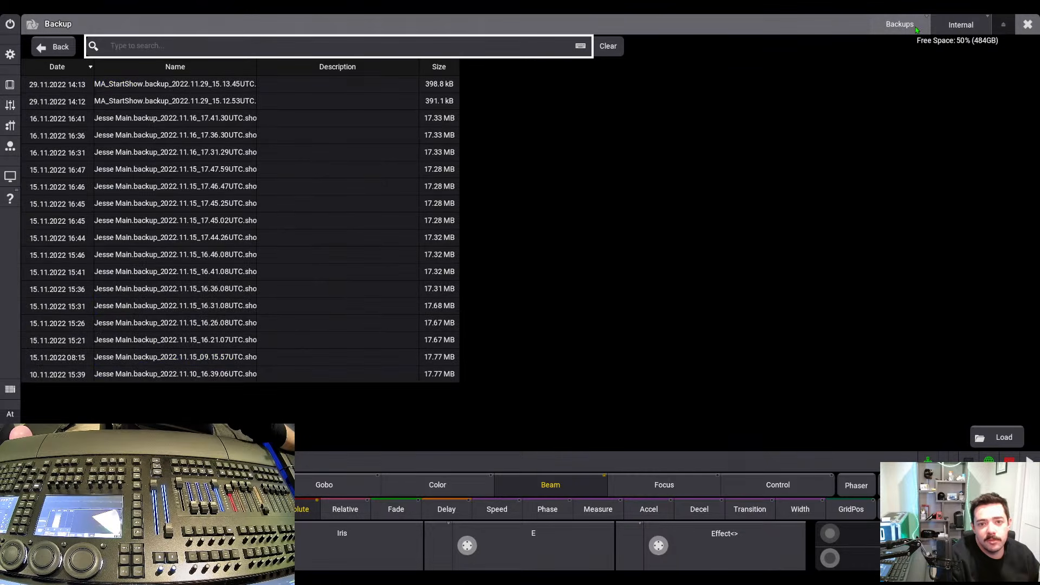
{"action": "left_click", "coordinate": [916, 30]}
{"action": "left_click", "coordinate": [148, 104]}
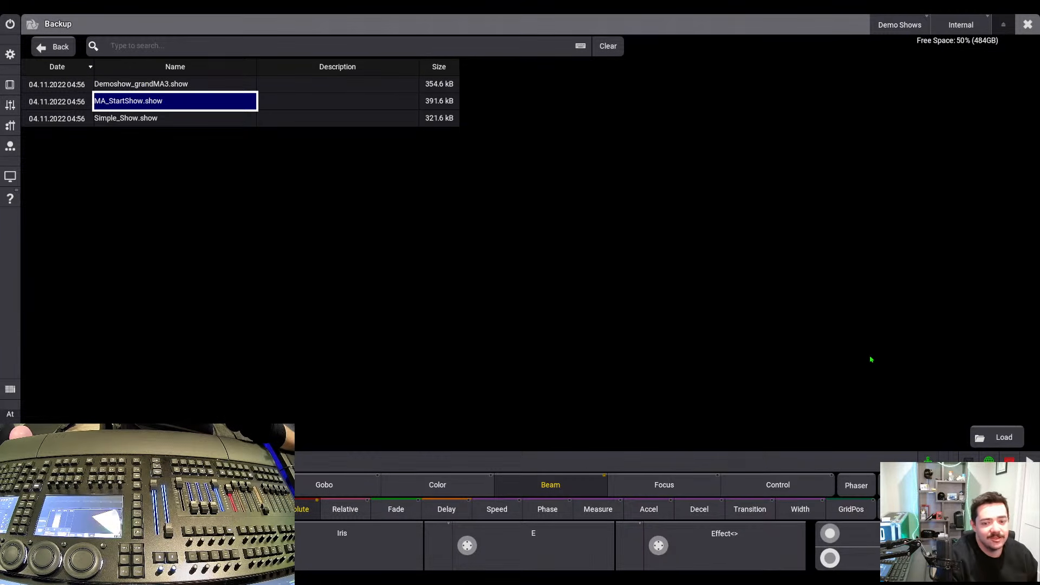
{"action": "left_click", "coordinate": [1029, 25]}
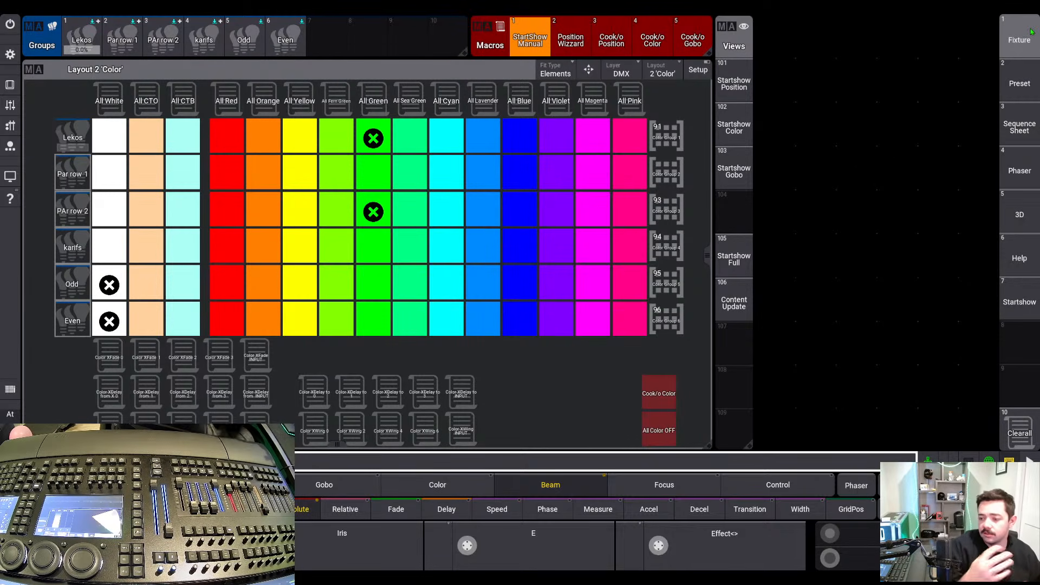